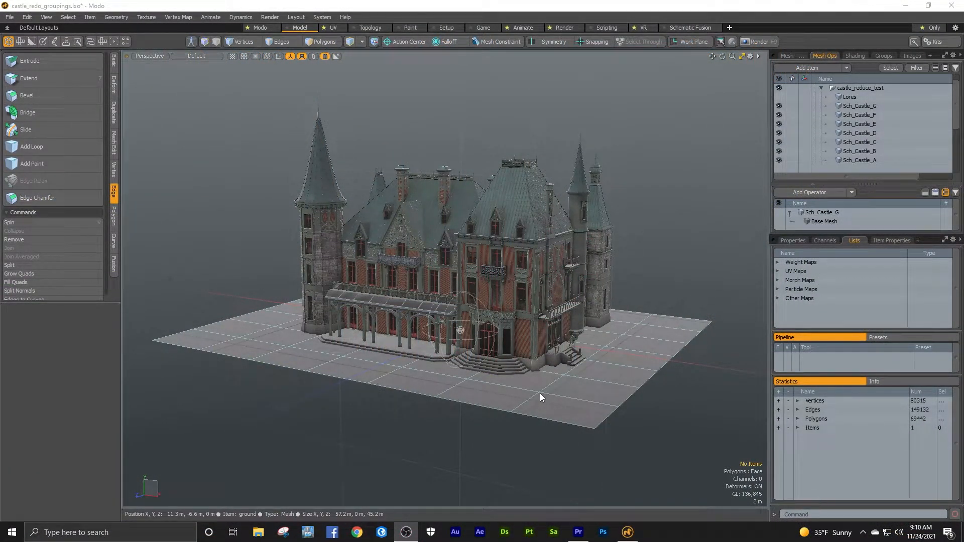
- Orbit around the castle and select all seven meshes from Sch_Castle_G through Sch_Castle_A
left_click_drag(534, 387, 327, 356)
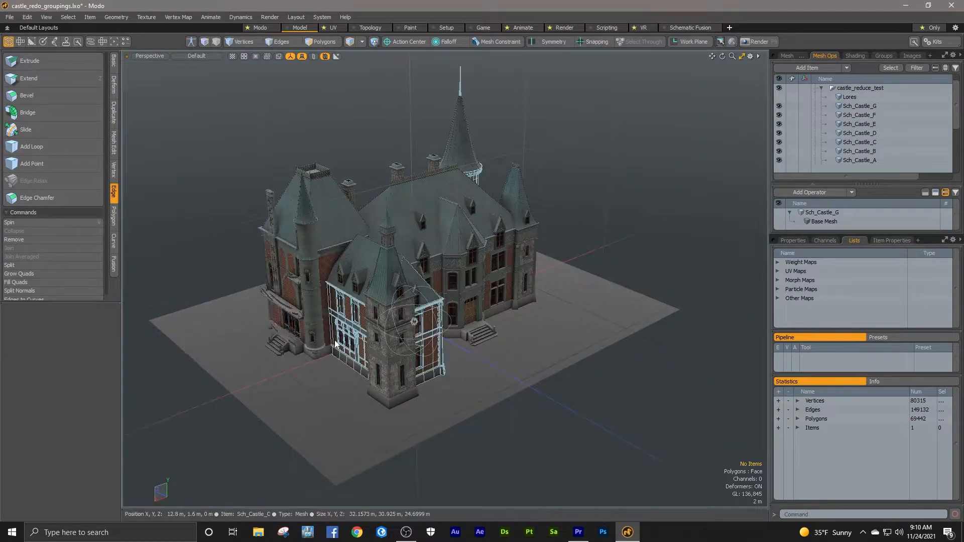
left_click_drag(415, 282, 625, 262)
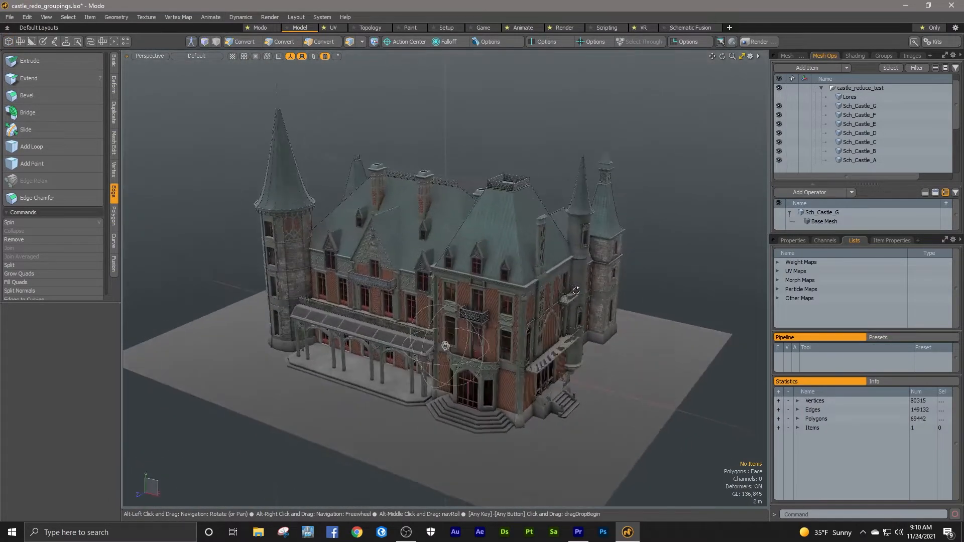
left_click(840, 107)
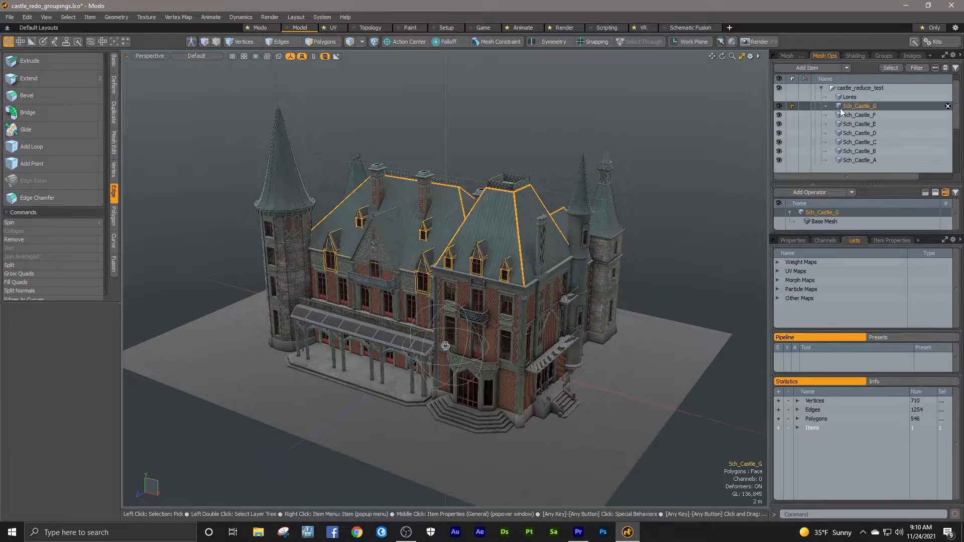
left_click(839, 159, "shift")
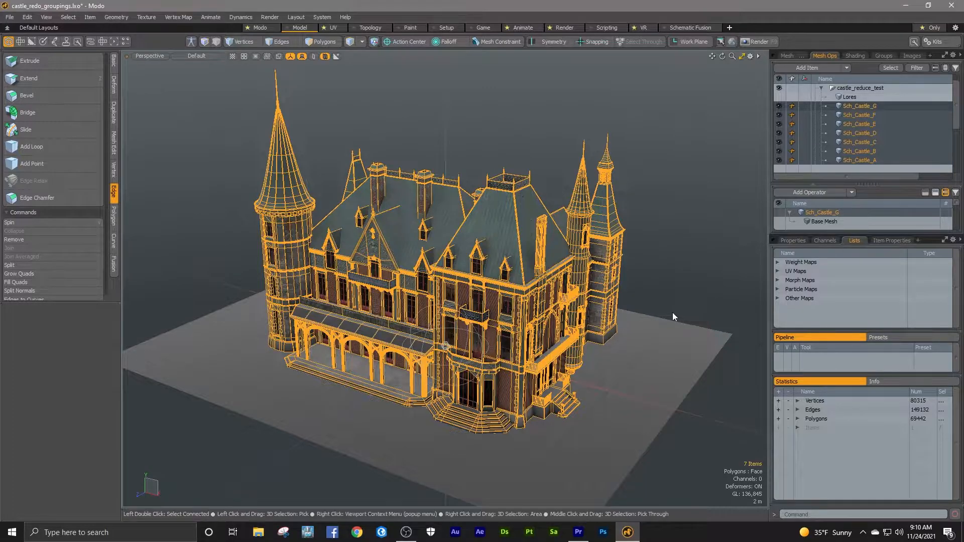
- Examine the wireframe of the selected castle meshes from several sides and up close at the roof cornice, and clear the selection
left_click_drag(351, 241, 459, 243)
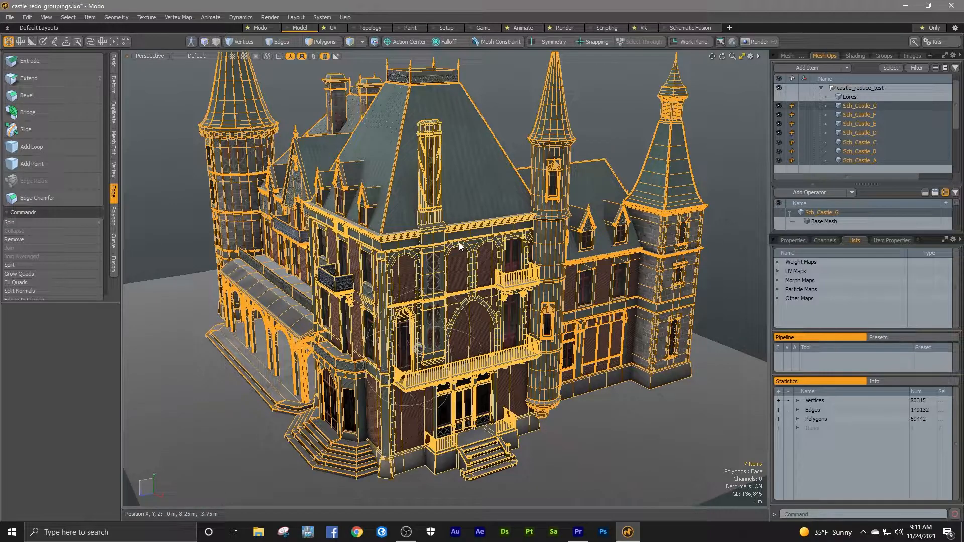
scroll(459, 243, "down", 3)
left_click_drag(459, 242, 458, 243, "alt")
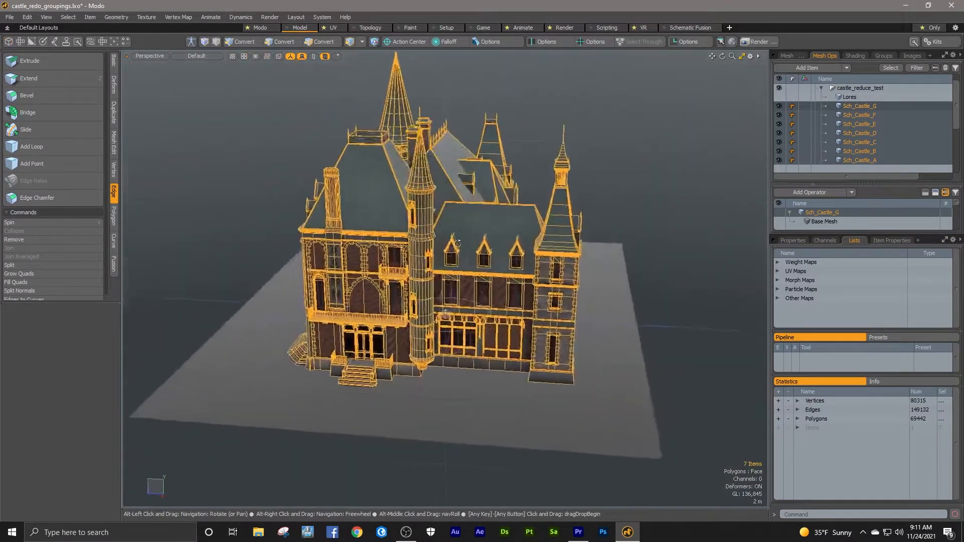
scroll(459, 243, "up", 5)
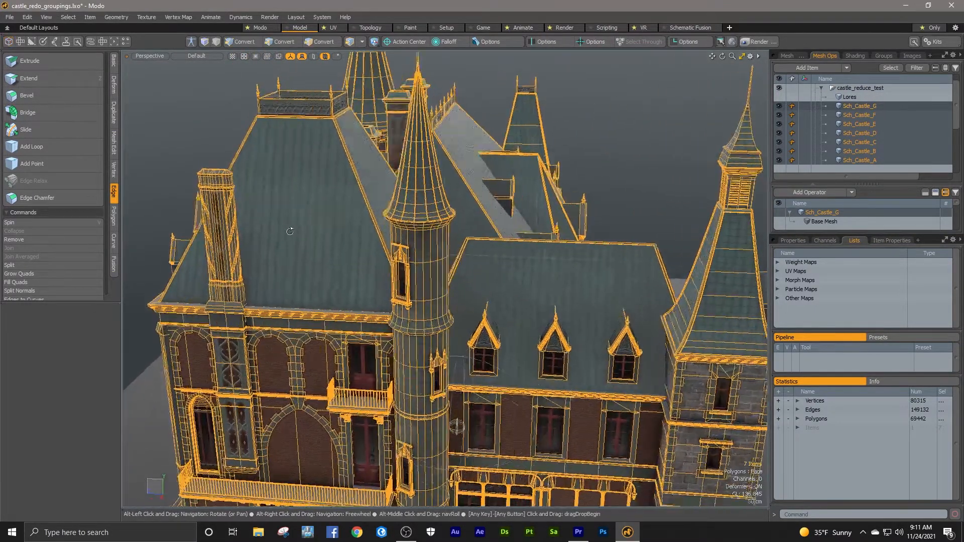
left_click_drag(287, 231, 385, 221, "alt")
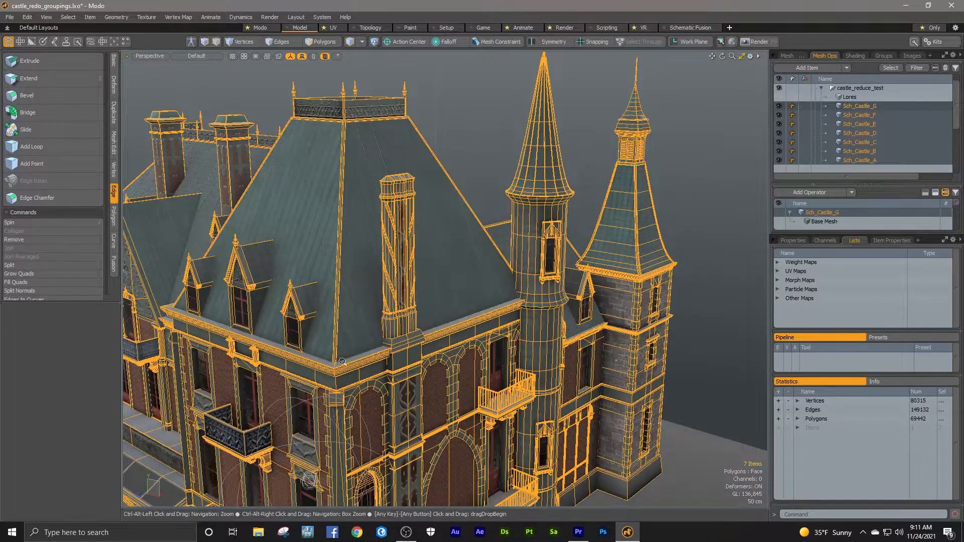
left_click_drag(331, 370, 458, 352, "ctrl+alt")
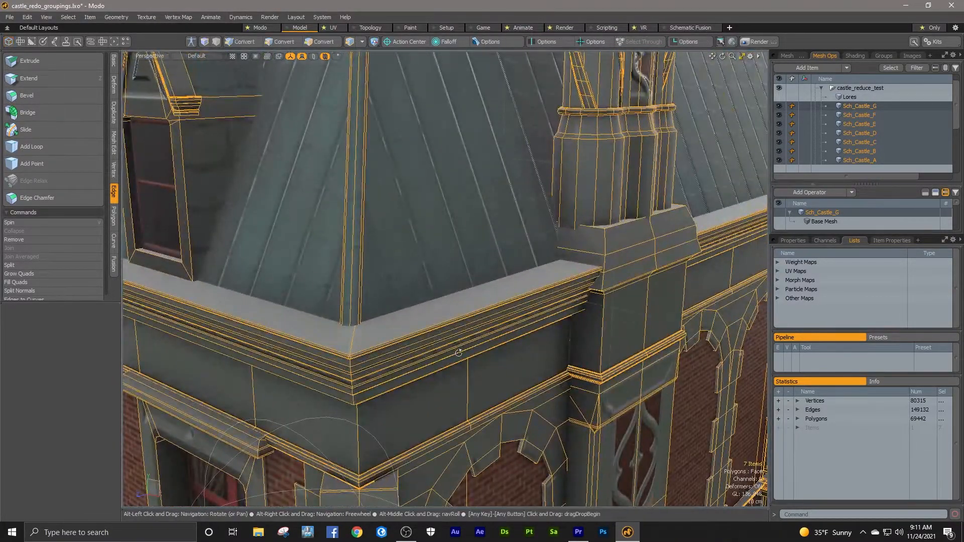
left_click_drag(370, 352, 281, 353, "ctrl+alt")
left_click_drag(306, 301, 359, 289, "alt")
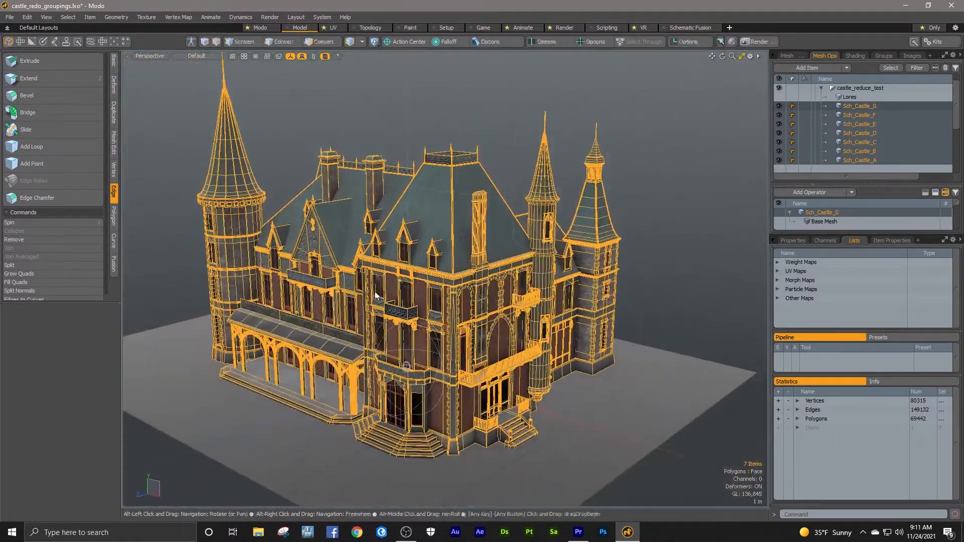
left_click(696, 307)
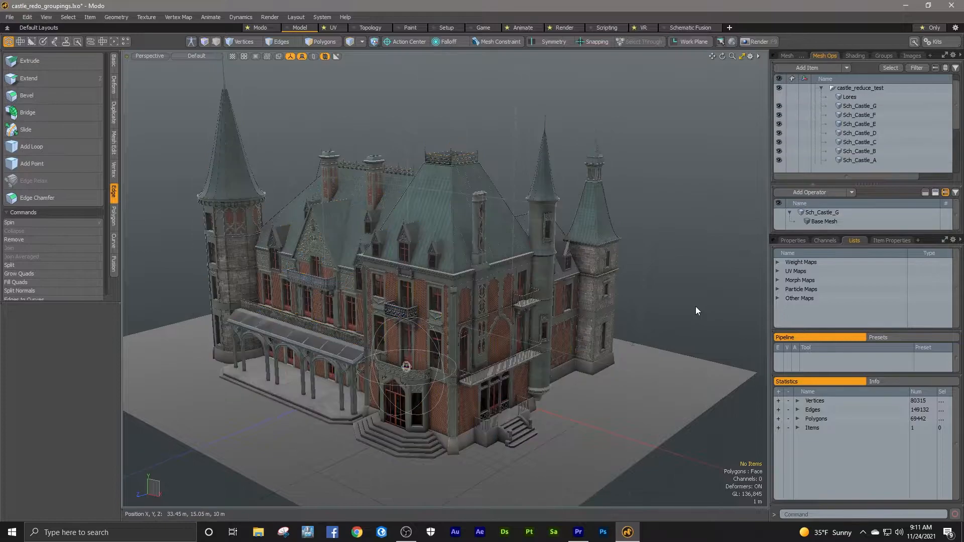
- Check the geometry statistics of all seven castle meshes together and of Sch_Castle_A alone
scroll(957, 130, "down", 1)
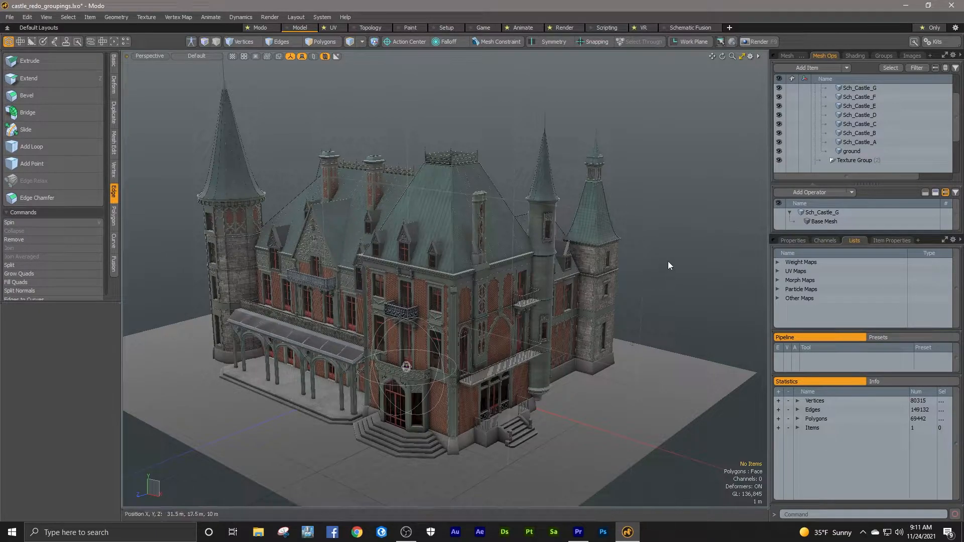
left_click(864, 143)
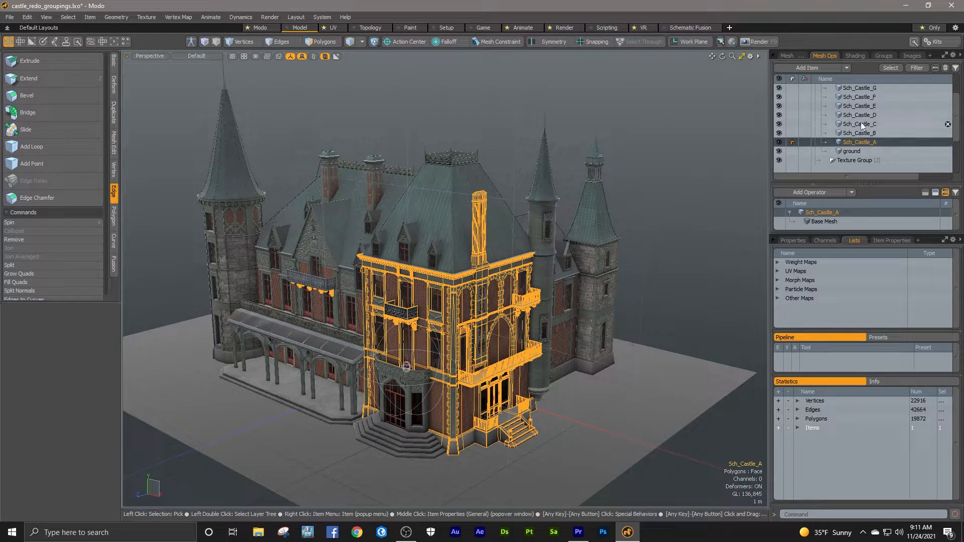
scroll(951, 111, "up", 1)
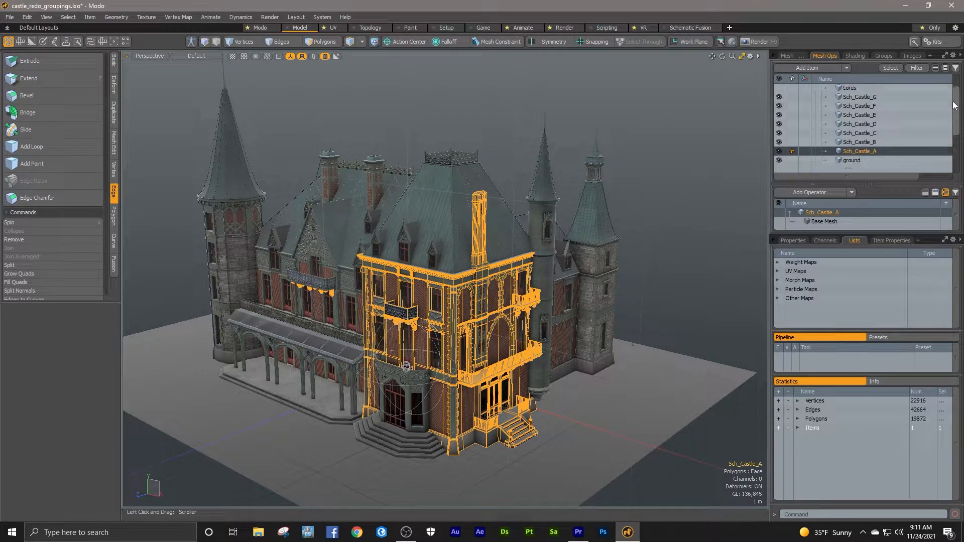
left_click(858, 99, "shift")
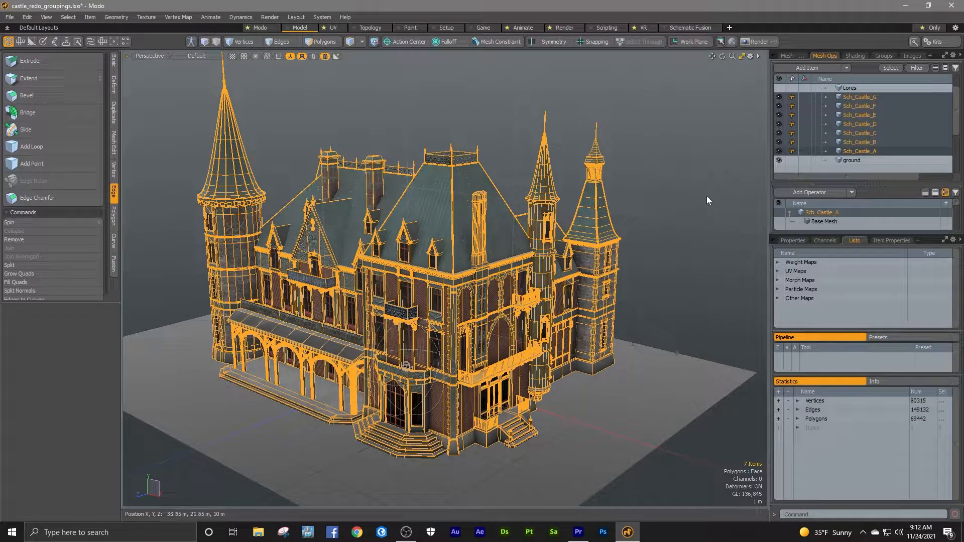
left_click(851, 152)
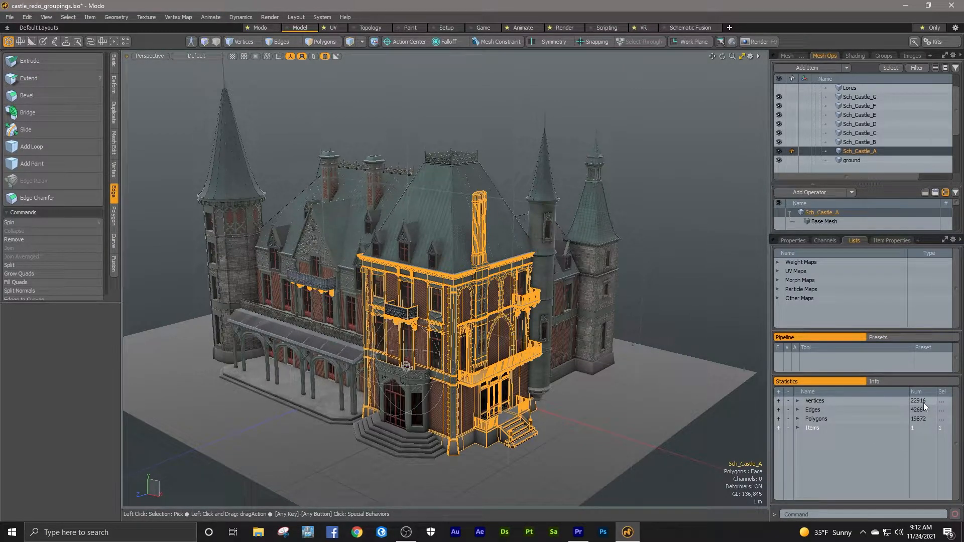
key("alt")
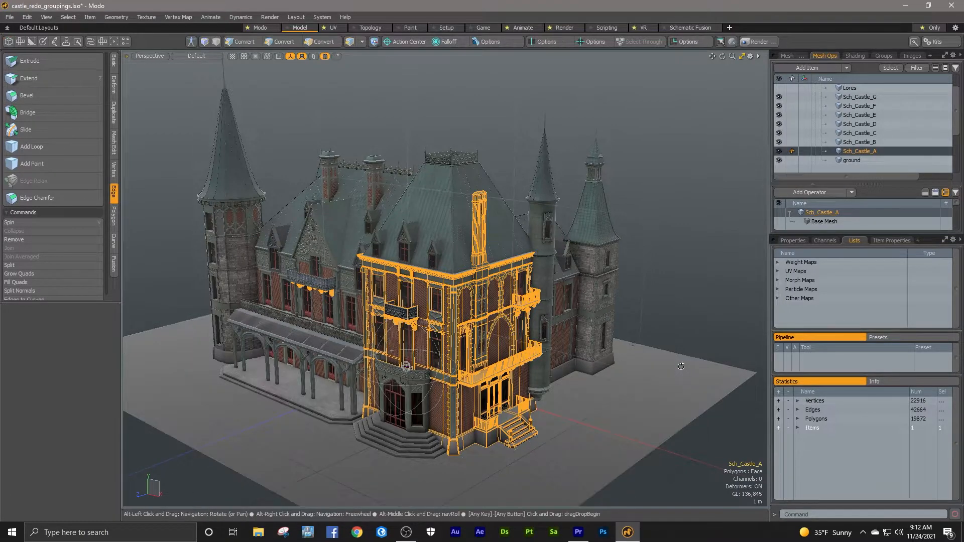
- Select Sch_Castle_B and examine which parts of the castle it covers from the front and rear
left_click(845, 142)
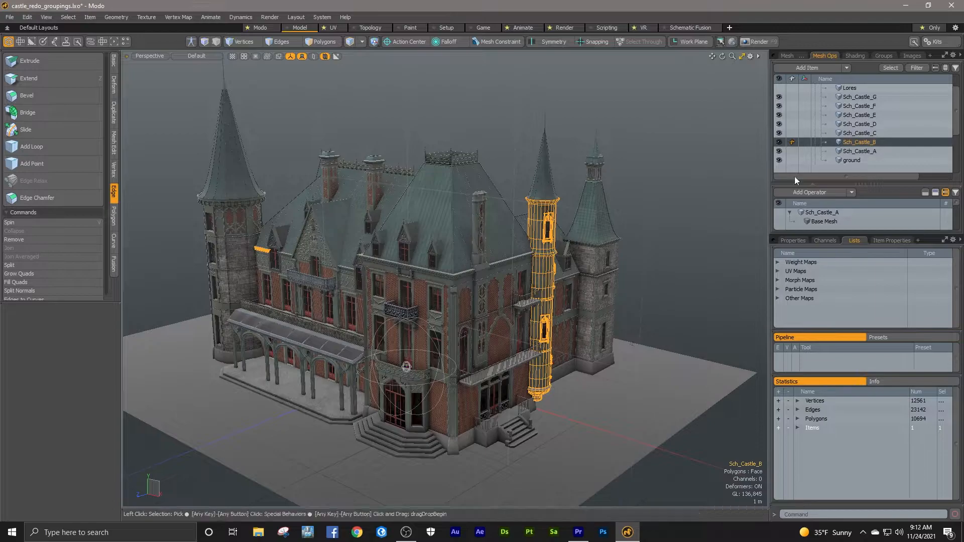
left_click_drag(696, 240, 450, 248, "alt")
scroll(536, 246, "down", 4)
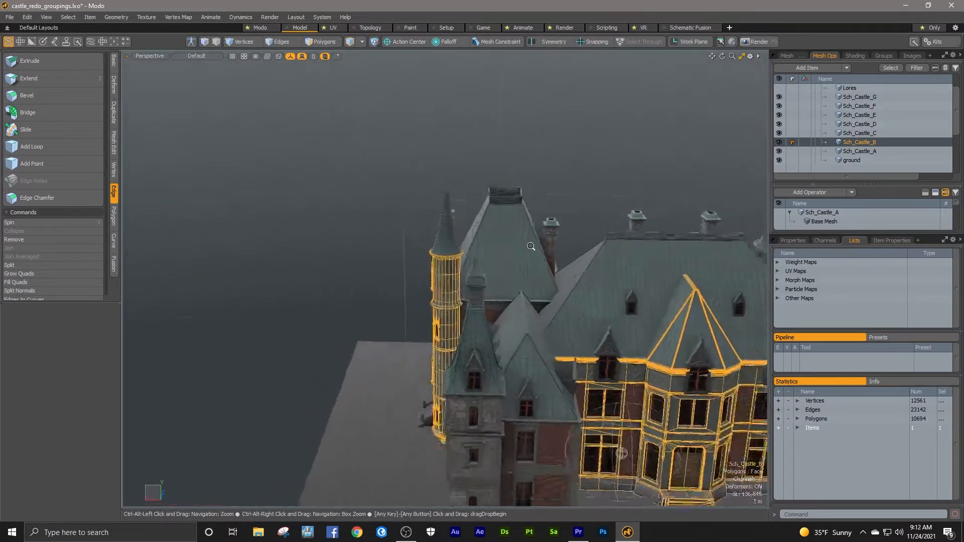
left_click_drag(536, 246, 442, 180, "alt")
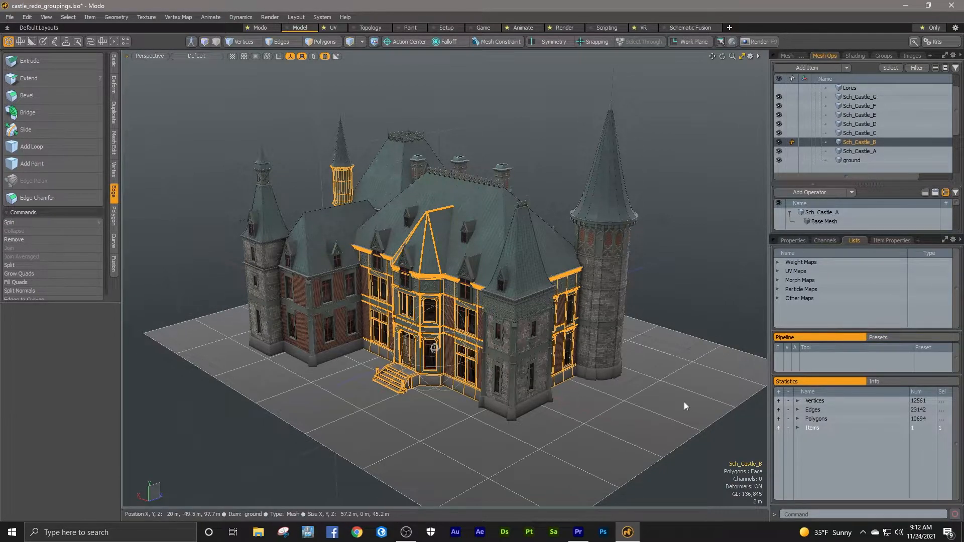
- Inspect the castle sections and geometry statistics of Sch_Castle_C, followed by the arcaded facade mesh Sch_Castle_E
left_click(847, 131)
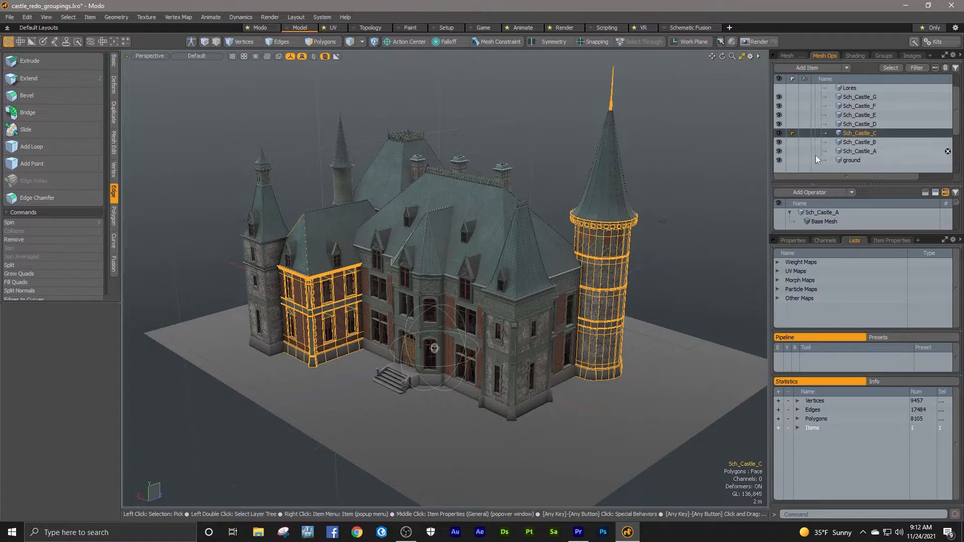
left_click_drag(678, 236, 562, 279, "alt")
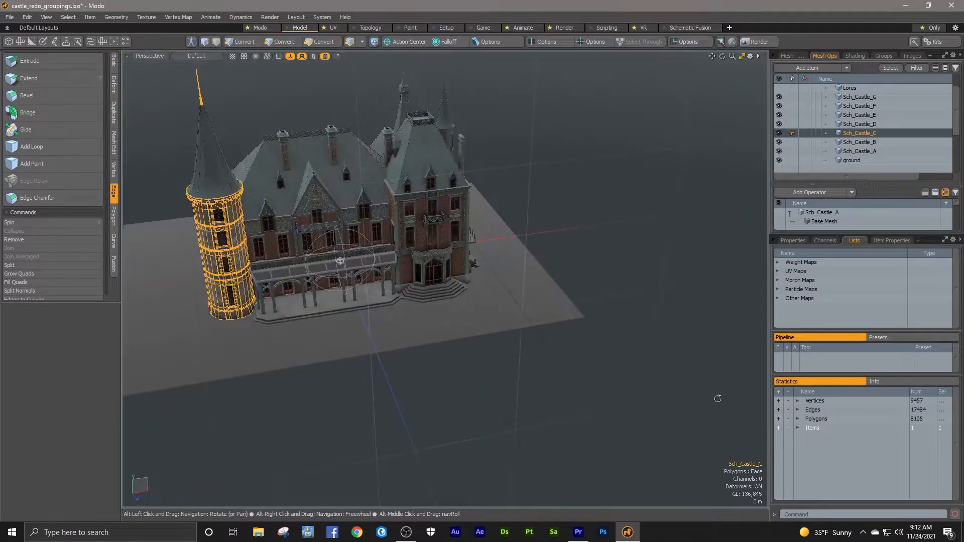
left_click_drag(669, 396, 713, 426)
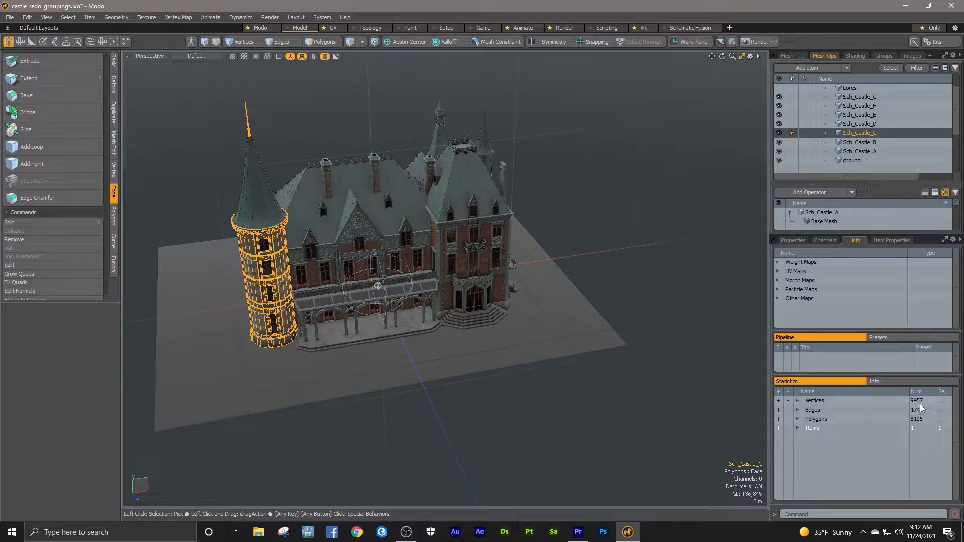
left_click_drag(443, 422, 353, 369, "alt+shift")
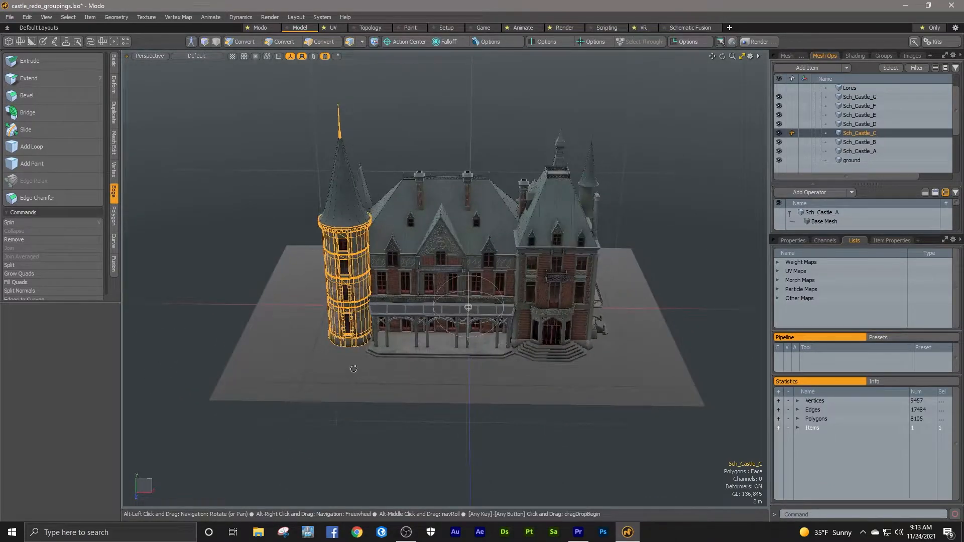
left_click(434, 271)
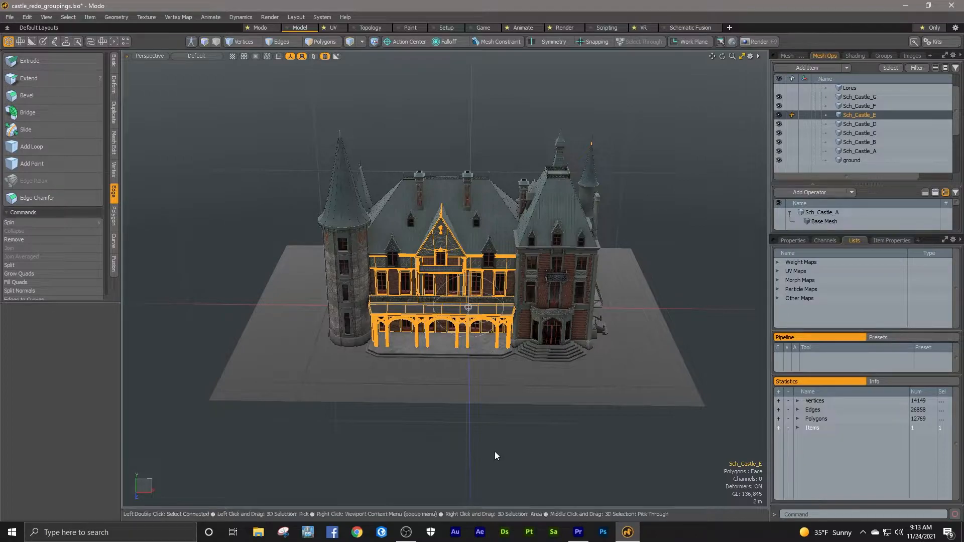
left_click_drag(495, 448, 408, 441)
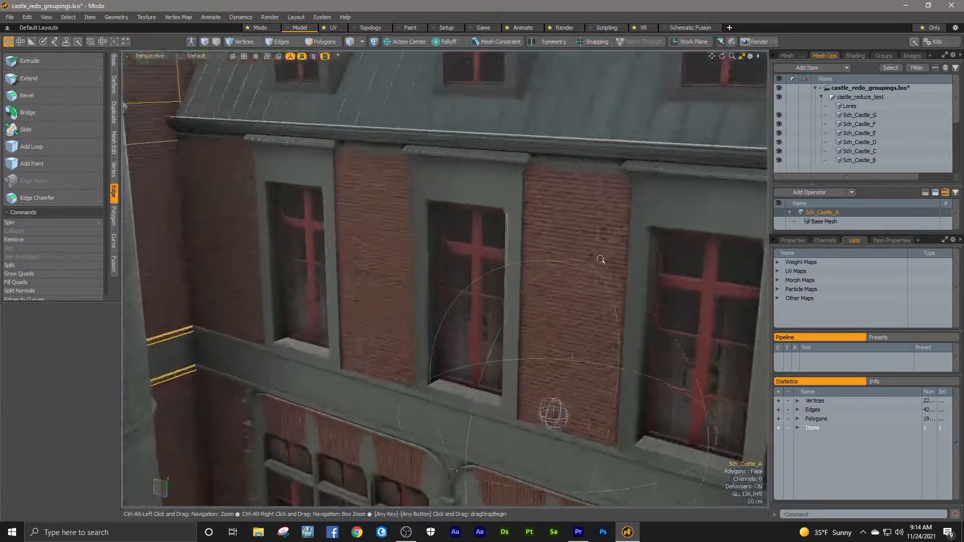
- Inspect the brick wall and windows between the round and square towers up close, and clear the mesh selection
left_click_drag(604, 260, 612, 260)
left_click_drag(559, 278, 507, 300)
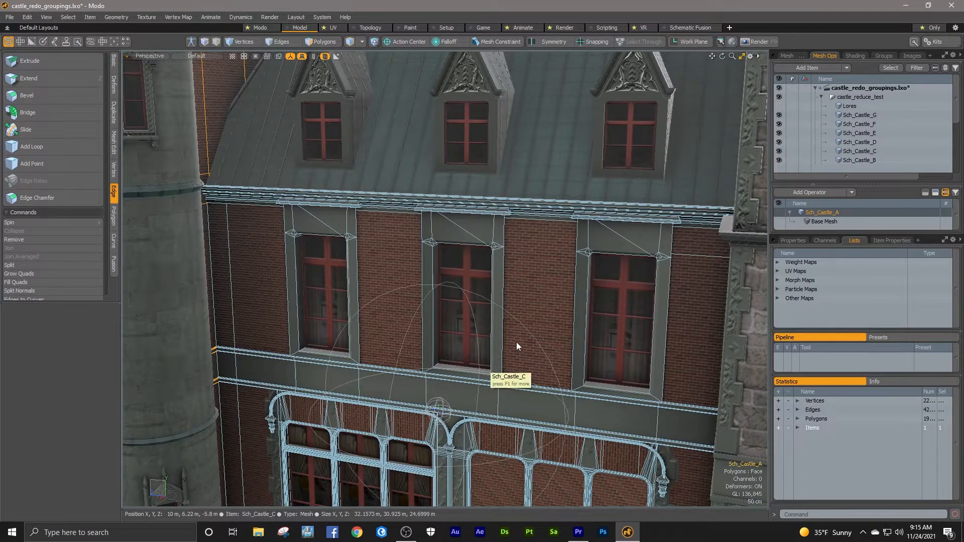
left_click_drag(507, 300, 486, 321)
left_click(178, 252)
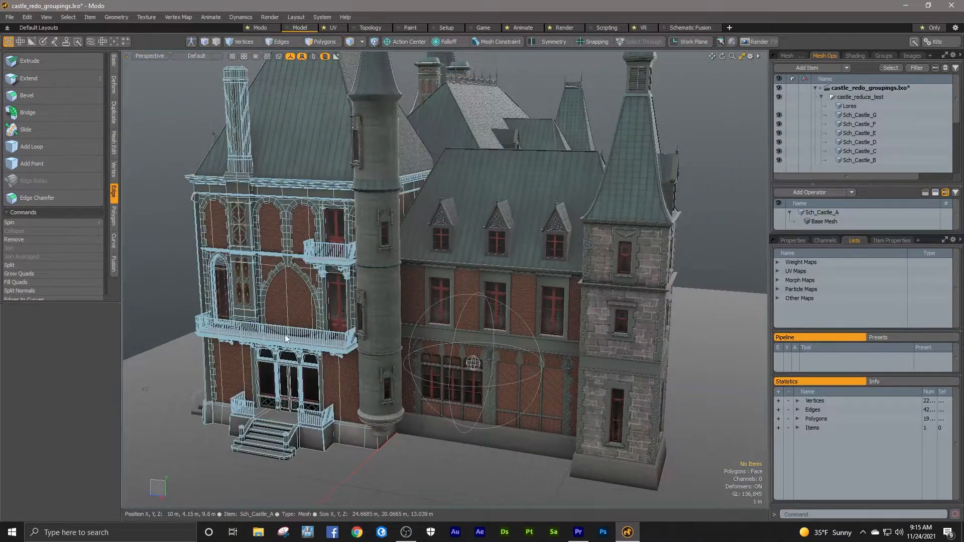
- Examine the textured high-resolution castle on its side, rear and front facades
mouse_move(558, 326)
left_mouse_down()
mouse_move(398, 319)
mouse_move(575, 319)
left_mouse_up()
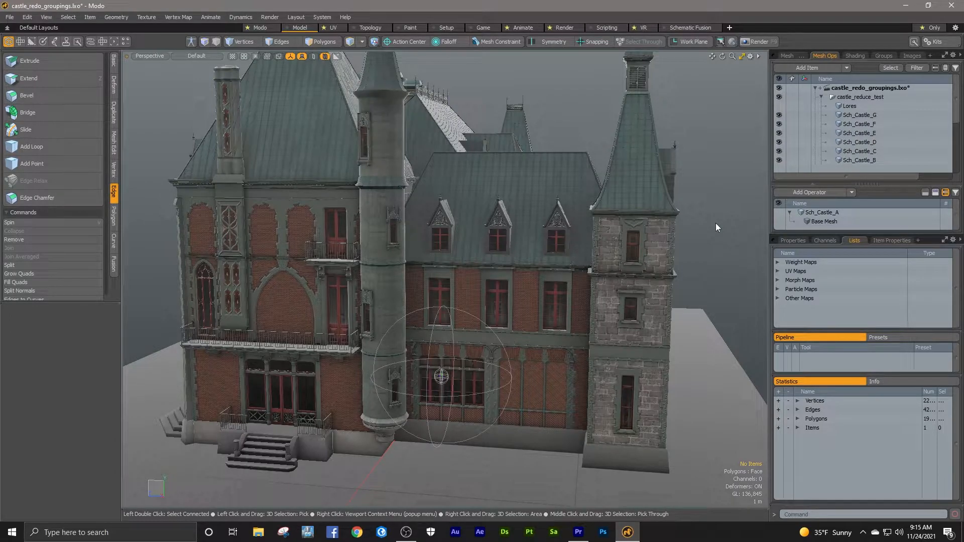
left_click_drag(504, 297, 326, 281)
mouse_move(495, 266)
left_mouse_down()
mouse_move(398, 266)
mouse_move(502, 259)
left_mouse_up()
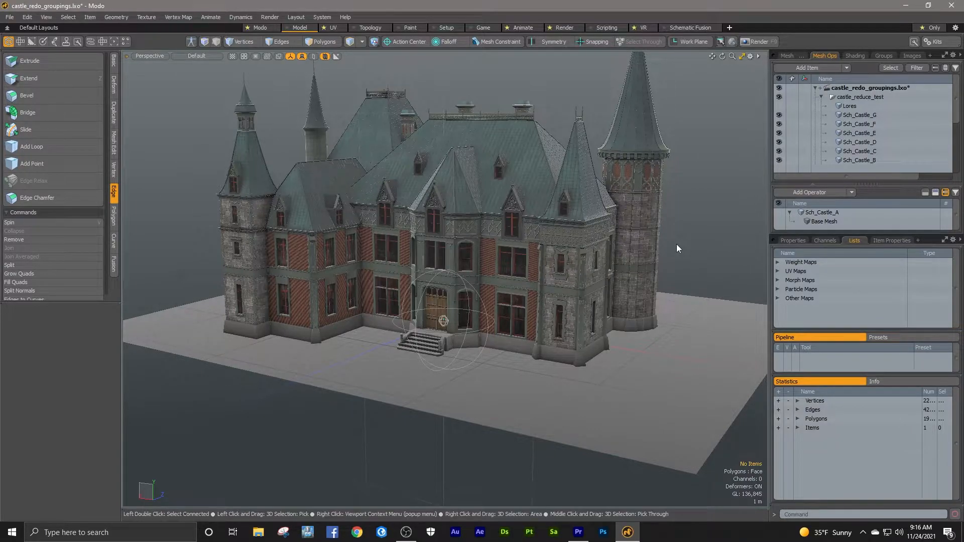
left_click_drag(437, 258, 375, 240)
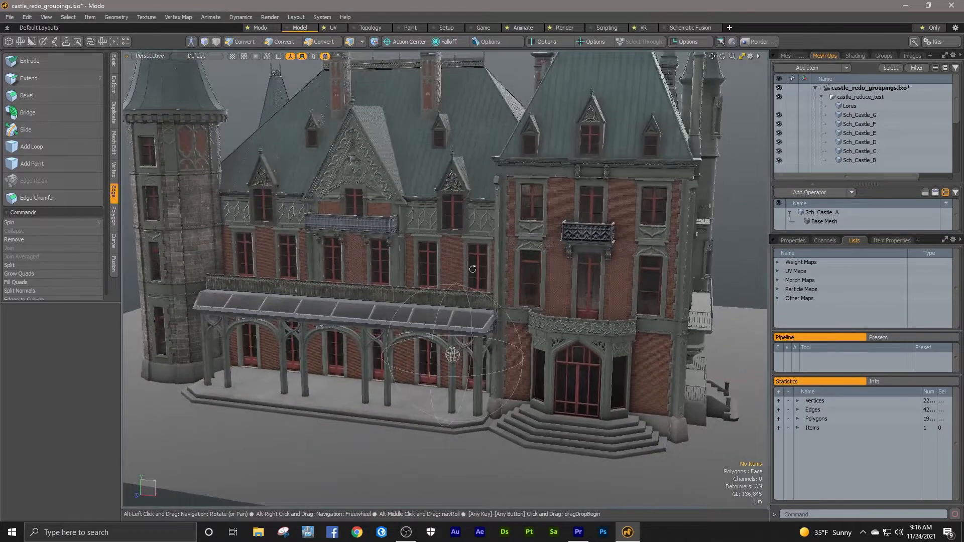
left_click_drag(475, 263, 394, 266)
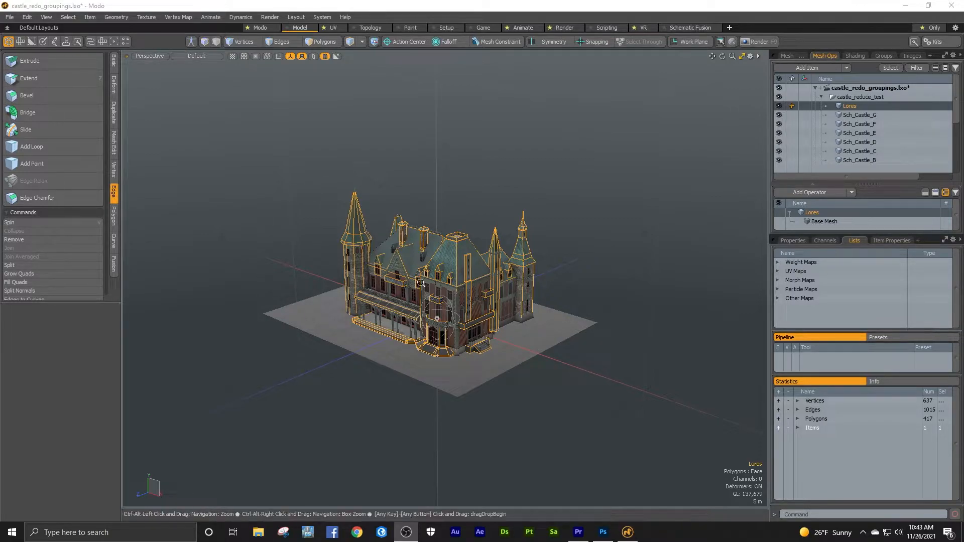
- Hide all the Sch_Castle meshes and inspect the Lores version of the castle from the front and rear
left_click_drag(442, 283, 534, 258)
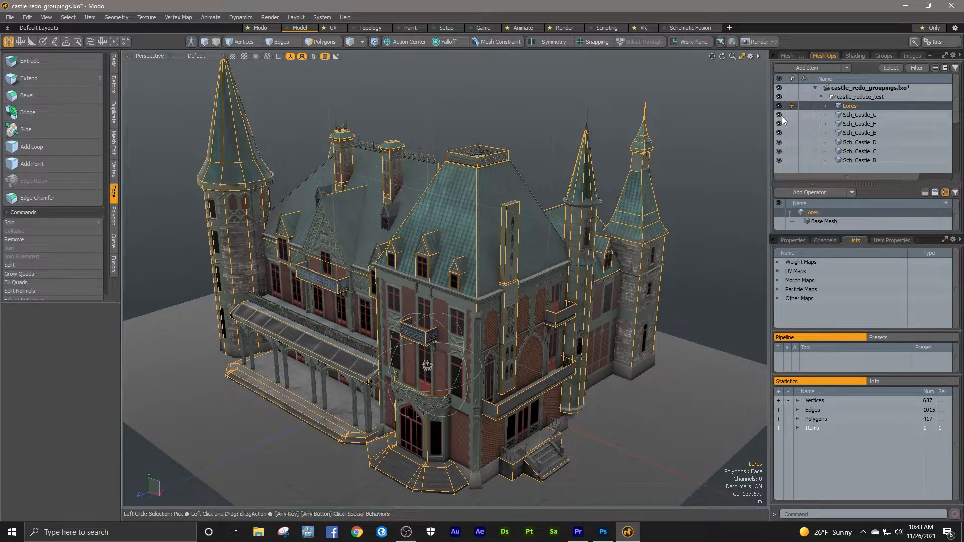
left_click_drag(781, 115, 781, 159)
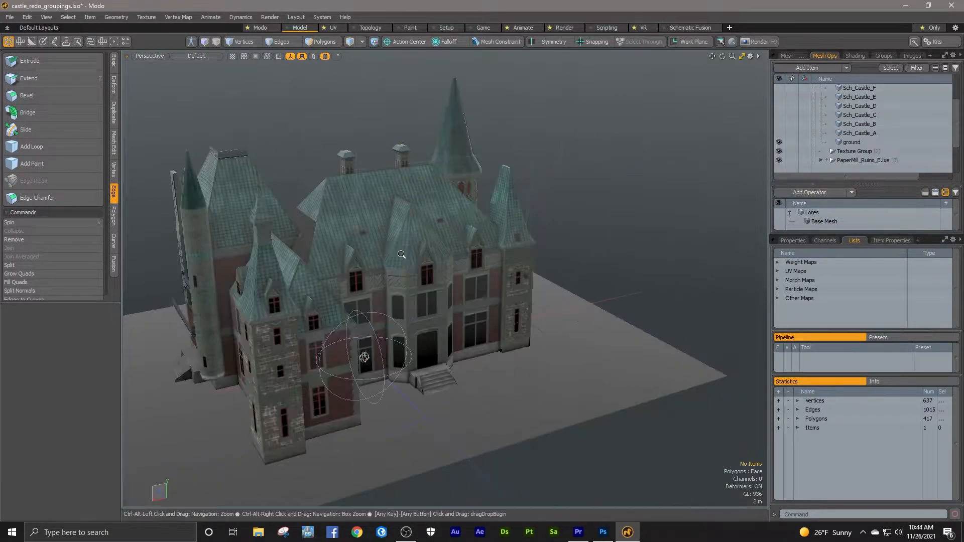
scroll(463, 246, "up", 5)
scroll(464, 246, "up", 3)
left_click_drag(517, 244, 450, 292)
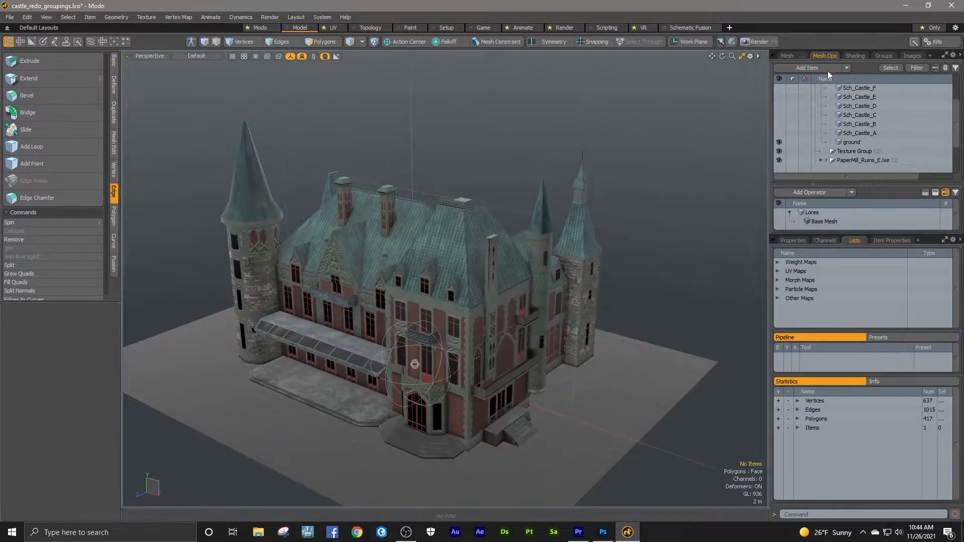
- Hide the LOD material in the shader tree and inspect the untextured Lores mesh from the rear and side
left_click(849, 56)
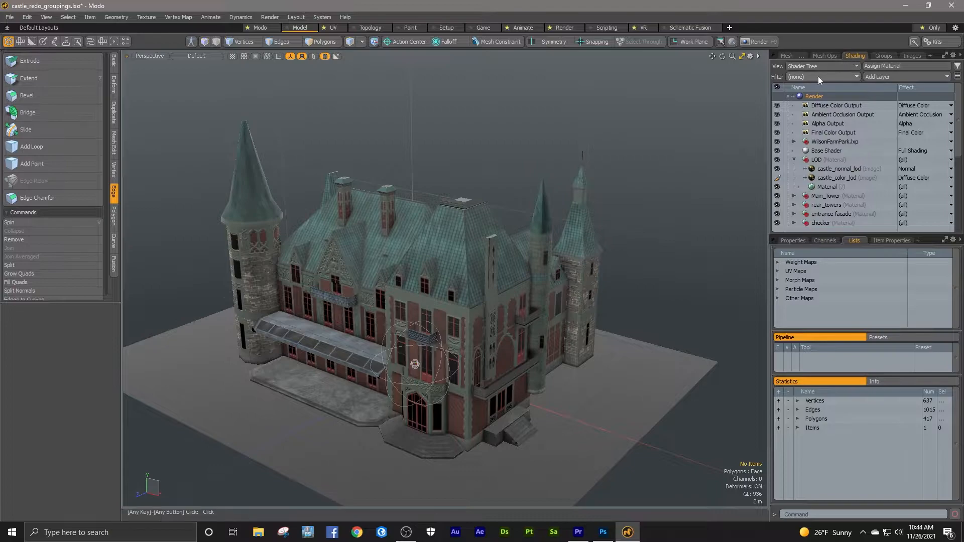
left_click(777, 161)
left_click(510, 305)
left_click_drag(510, 304, 557, 260)
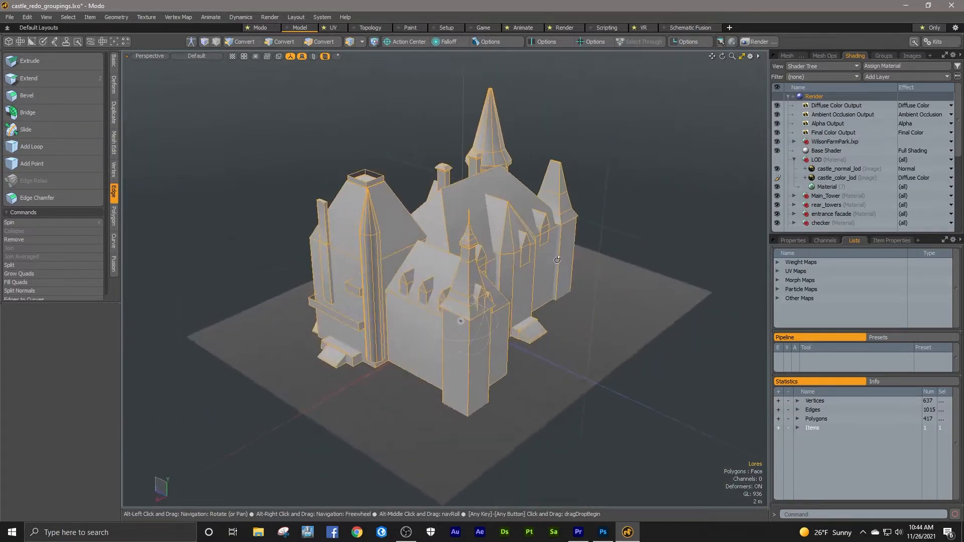
left_click_drag(407, 264, 532, 307)
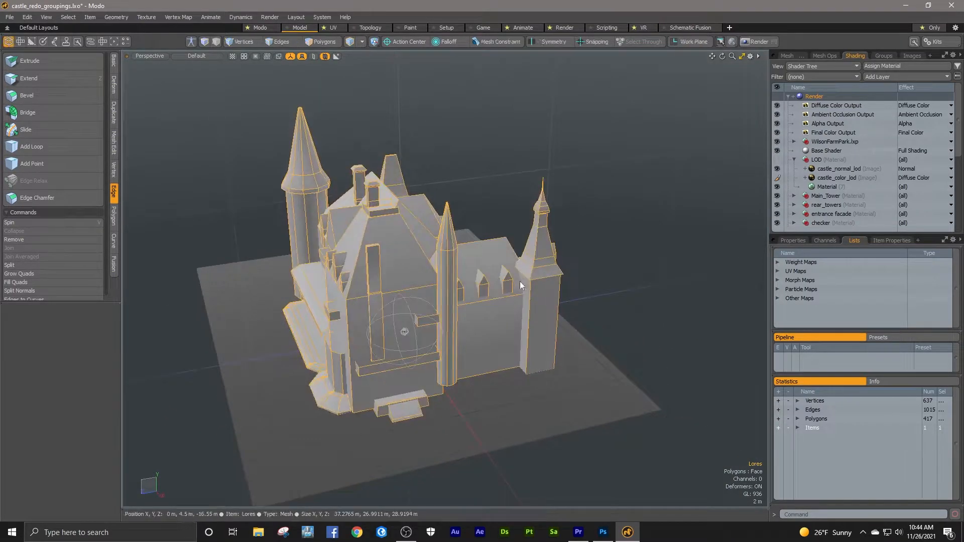
- Display the Lores mesh's Texture UV map in the UV layout and compare its islands with the castle geometry
left_click(335, 27)
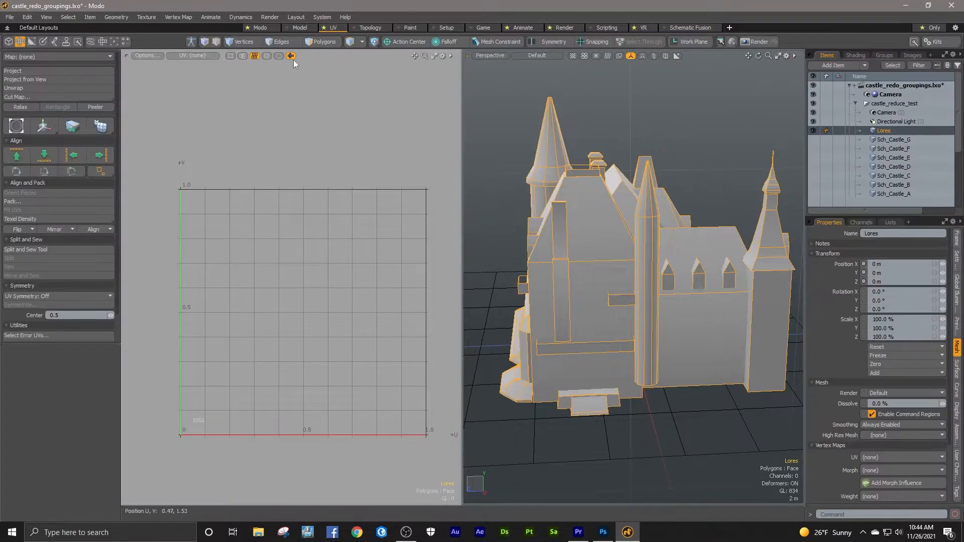
left_click(198, 54)
left_click(198, 72)
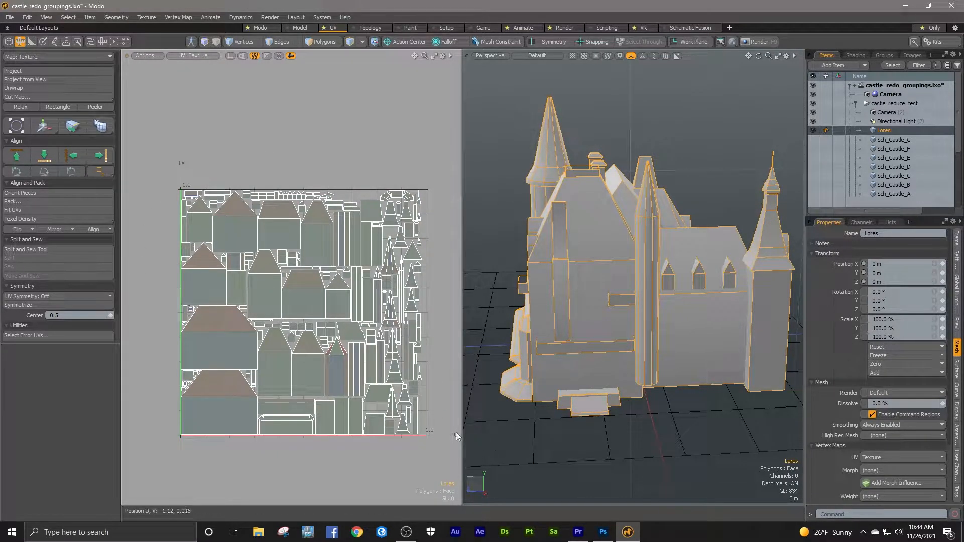
mouse_move(292, 317)
left_mouse_down()
mouse_move(336, 306)
mouse_move(300, 318)
left_mouse_up()
left_click_drag(687, 353, 544, 341)
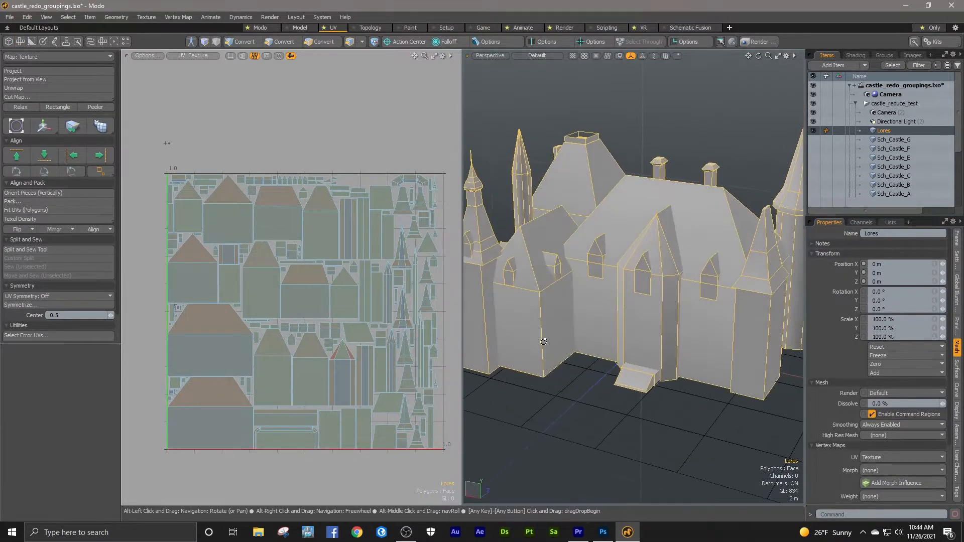
left_click_drag(633, 331, 725, 318)
left_click_drag(597, 321, 723, 226)
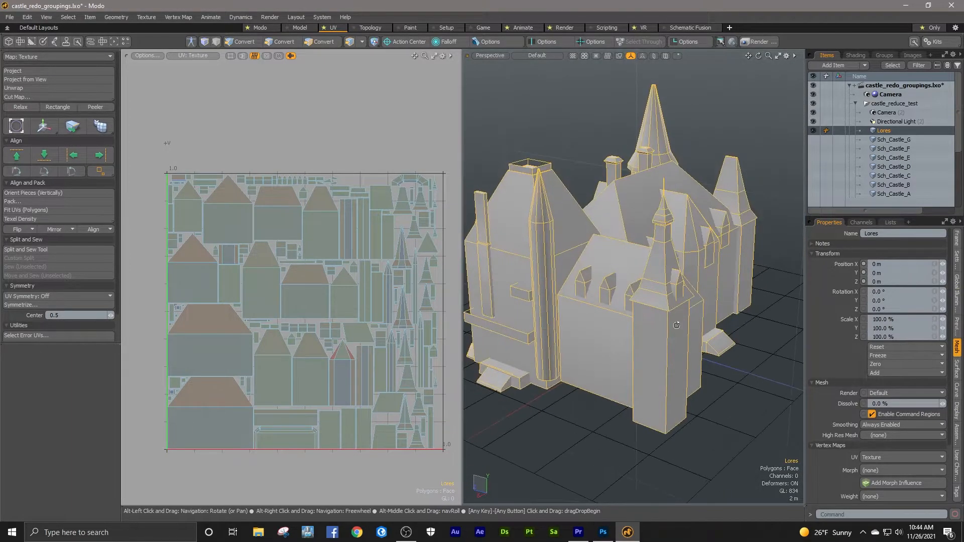
- Return to the Model layout, show the LOD material again, and inspect the textured Lores castle from all sides
left_click(307, 27)
left_click_drag(513, 263, 737, 129)
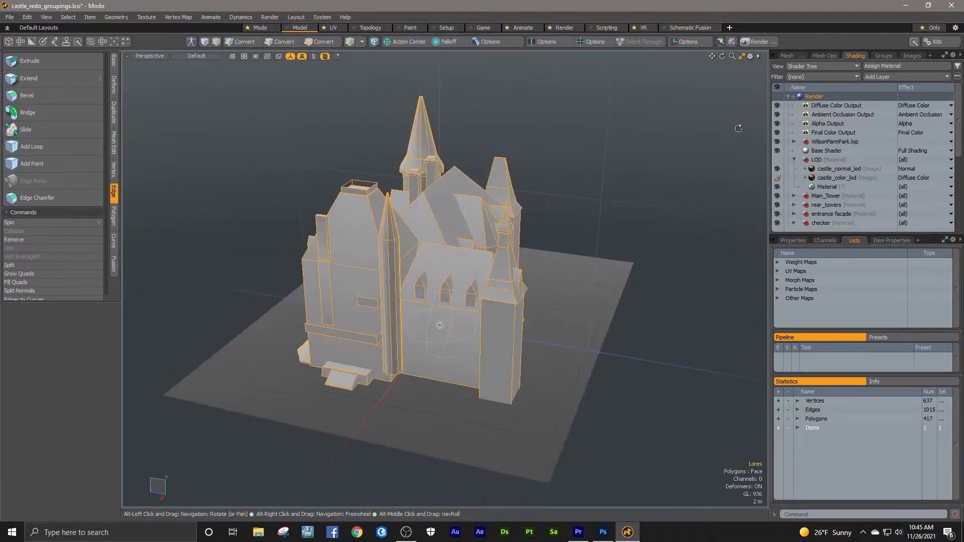
left_click(776, 161)
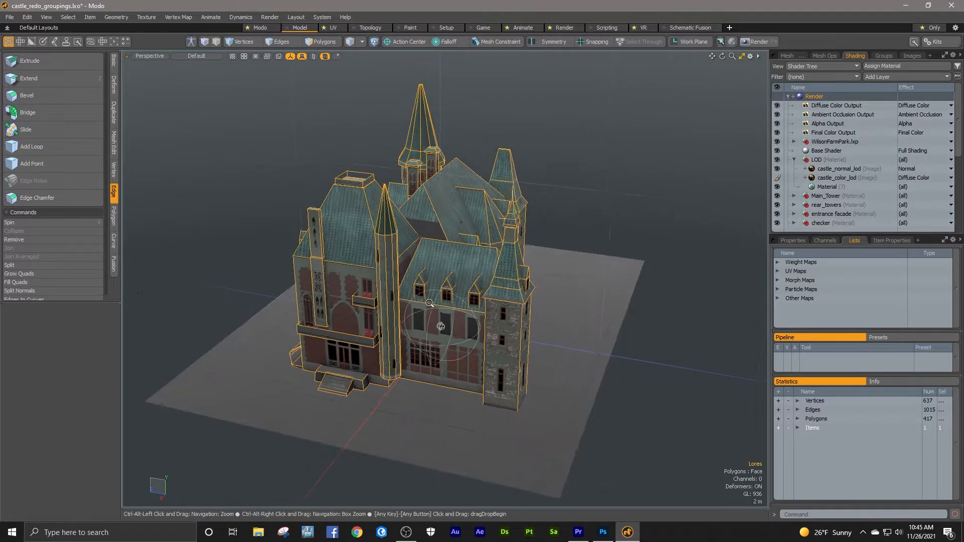
scroll(518, 287, "up", 5)
left_click_drag(518, 287, 430, 268)
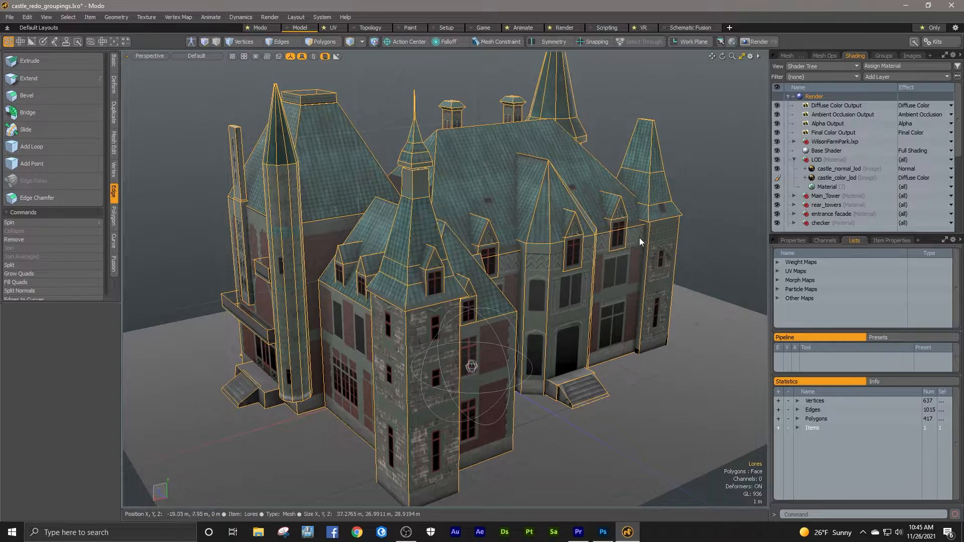
left_click_drag(639, 237, 577, 220)
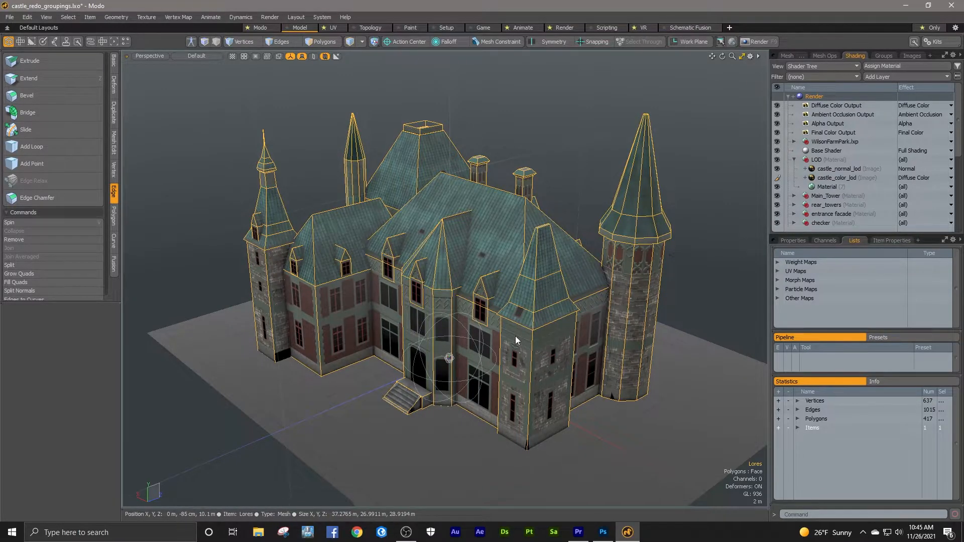
left_click_drag(508, 304, 456, 308, "ctrl+alt")
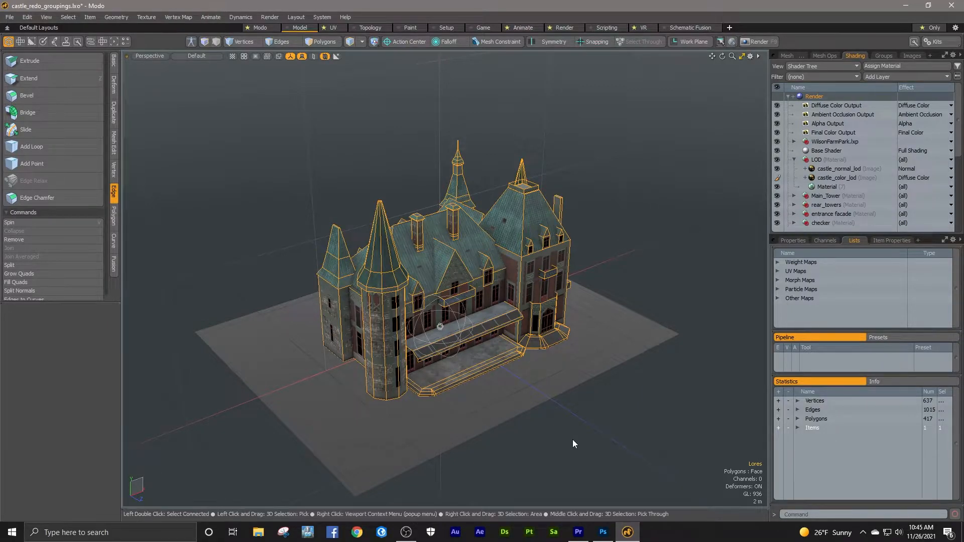
- Select all polygons of the Lores castle to check their count, and clear the selection
key("3")
left_click_drag(267, 106, 611, 434)
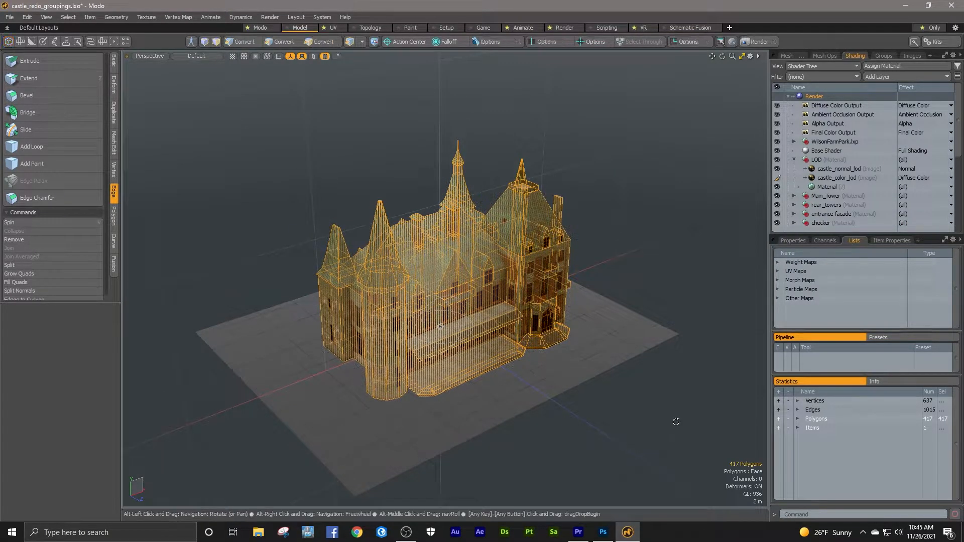
left_click_drag(673, 422, 564, 409)
left_click_drag(705, 454, 661, 415)
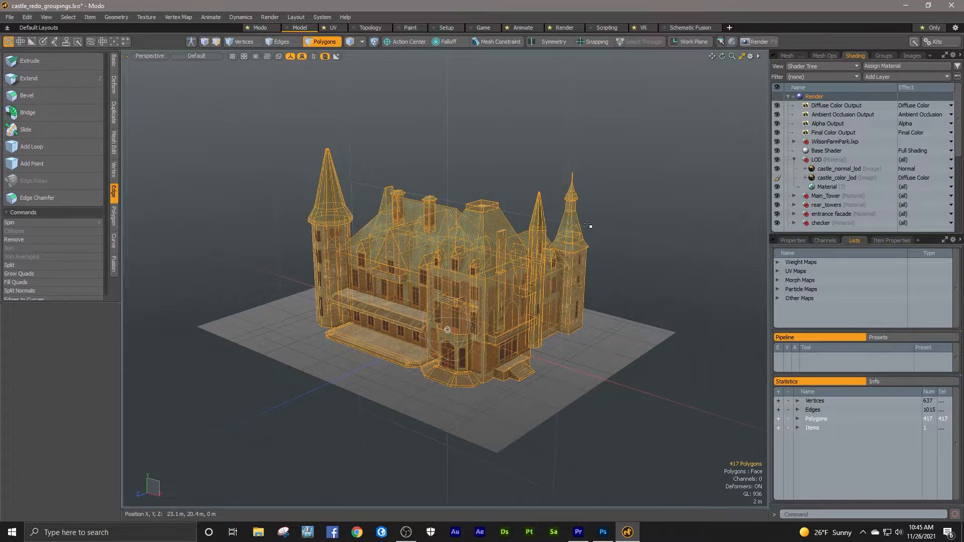
left_click(617, 175)
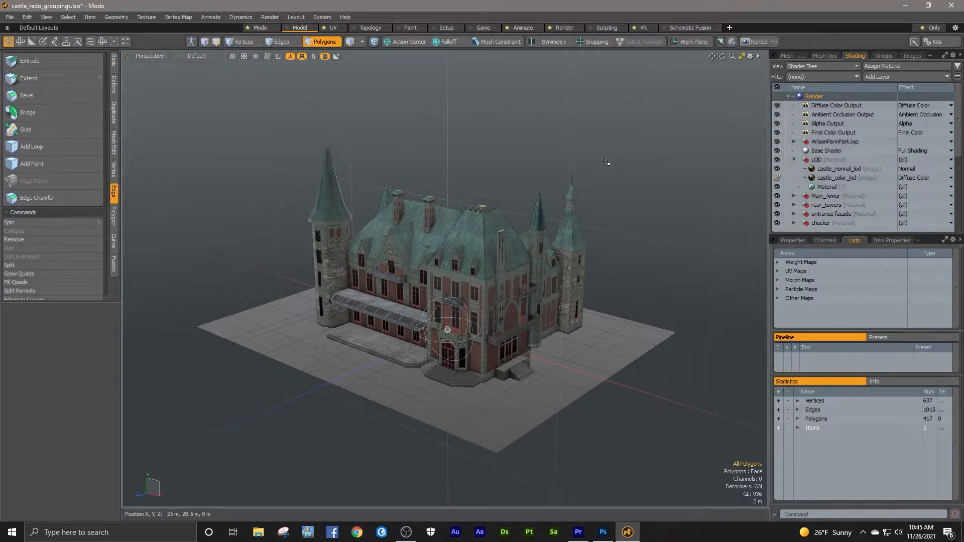
- Show the scene's item list and the Lores mesh properties, and inspect the corner entrance facade up close
left_click(823, 56)
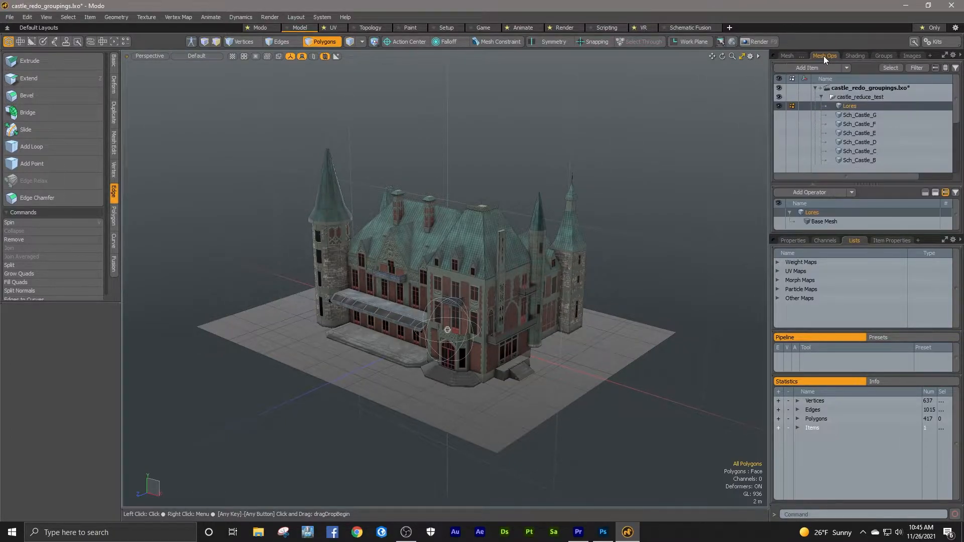
left_click(796, 56)
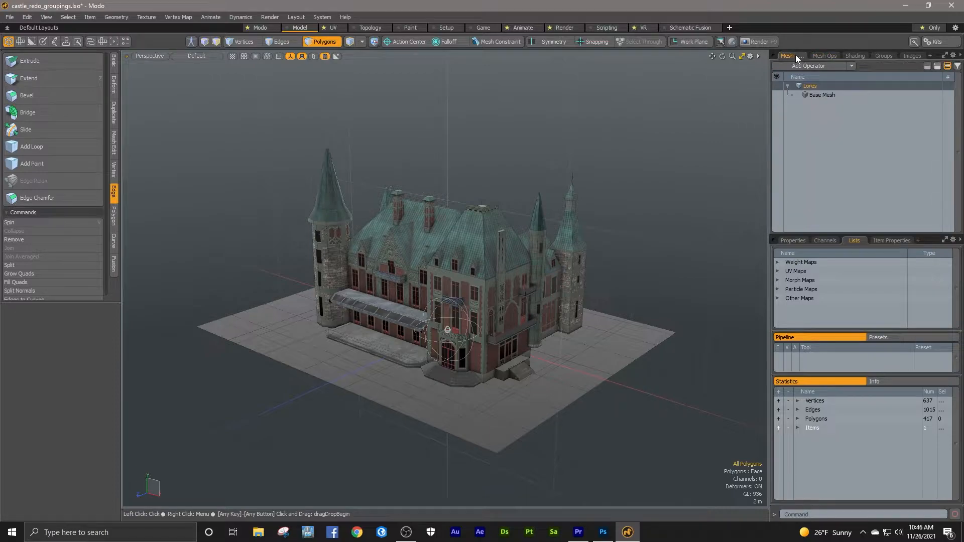
left_click(824, 55)
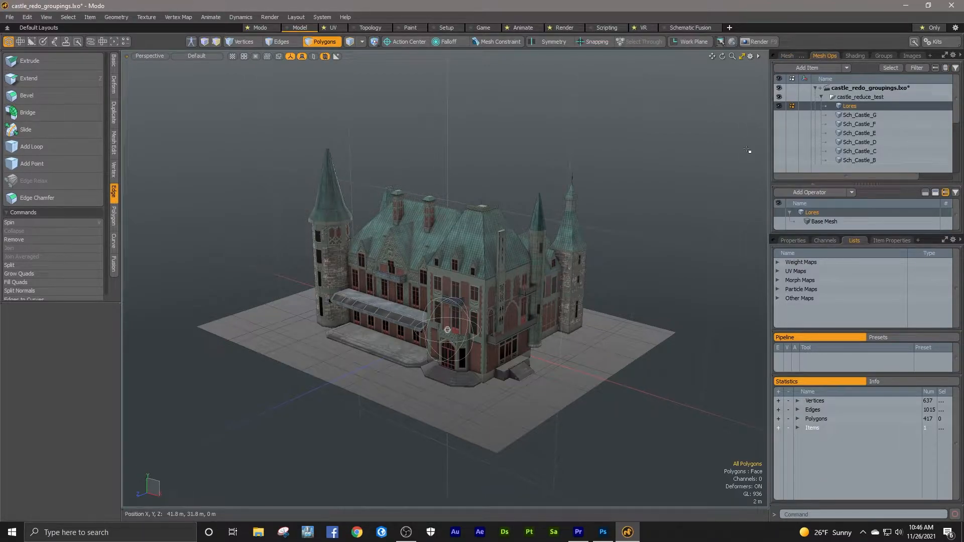
left_click(798, 240)
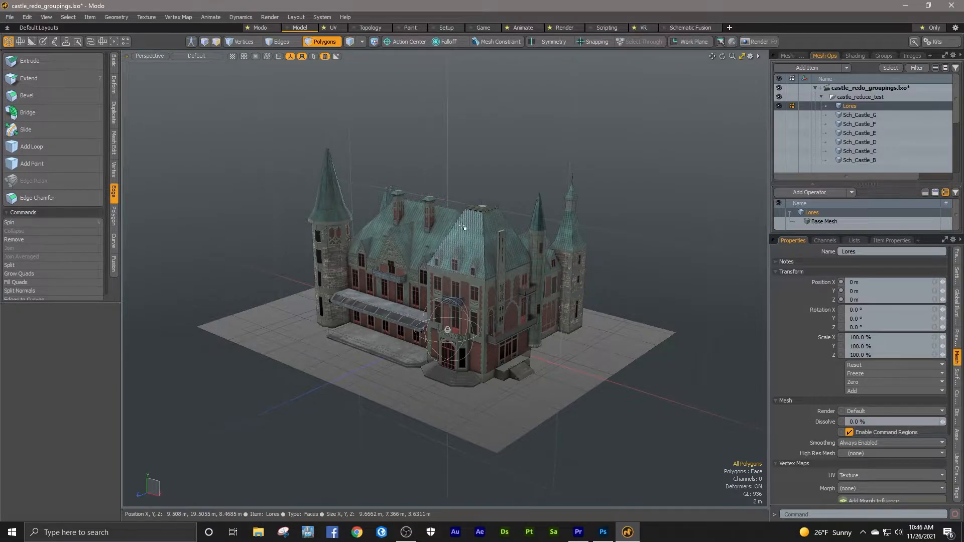
scroll(462, 302, "up", 5)
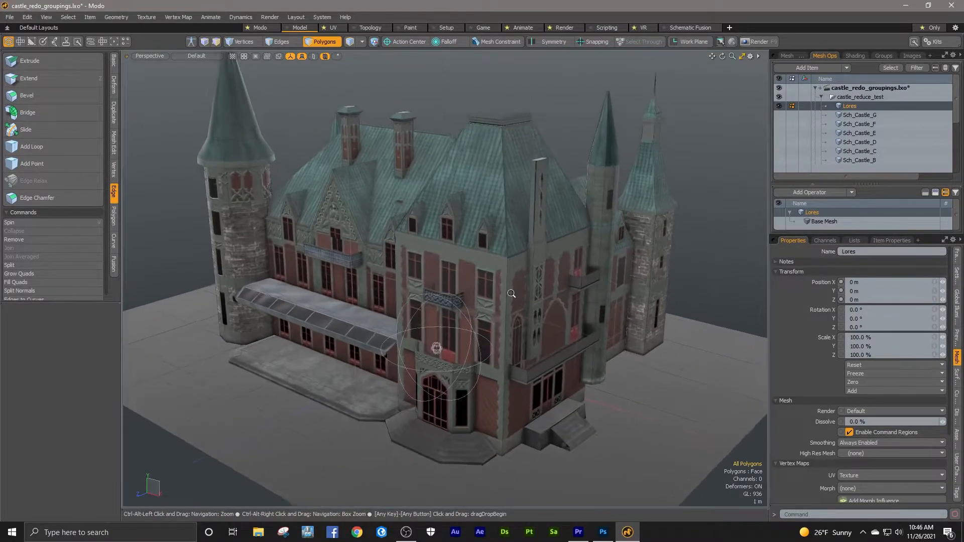
left_click_drag(512, 291, 449, 250, "alt")
scroll(447, 235, "down", 2)
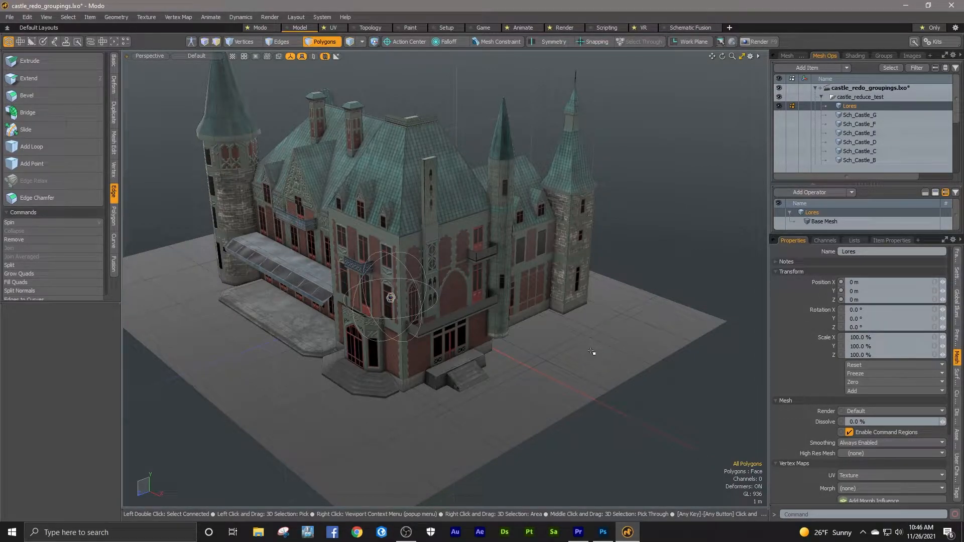
- Select the connected polygons of the corner entrance block, clear them, and return to item selection mode
double_click(454, 273)
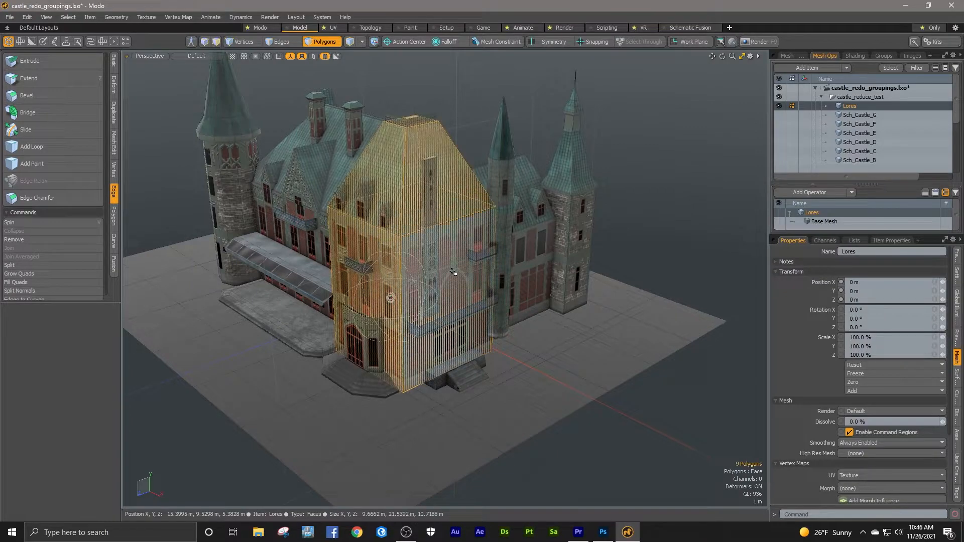
left_click(623, 338)
key("5")
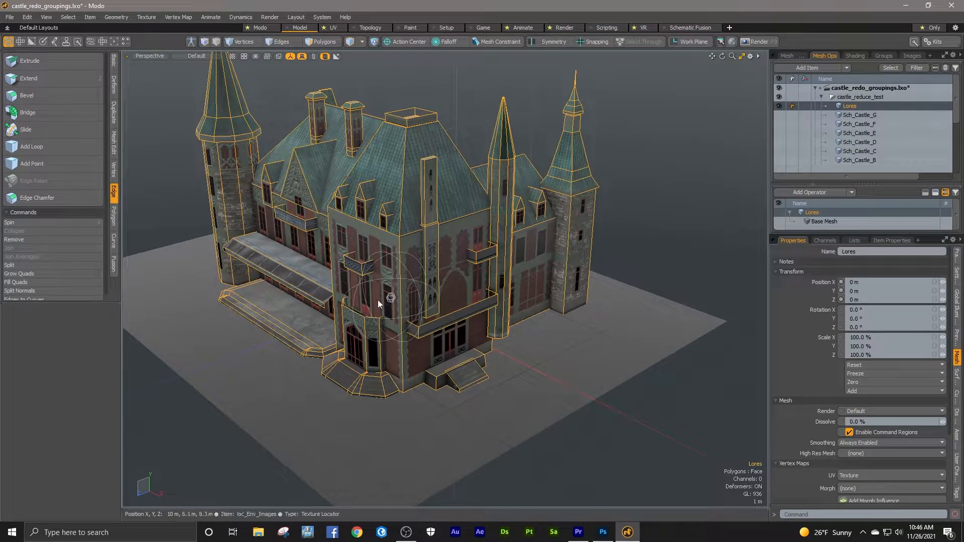
- Examine the Lores castle from a distance and up close to compare how its detail reads
scroll(491, 282, "down", 5)
left_click_drag(441, 272, 442, 307)
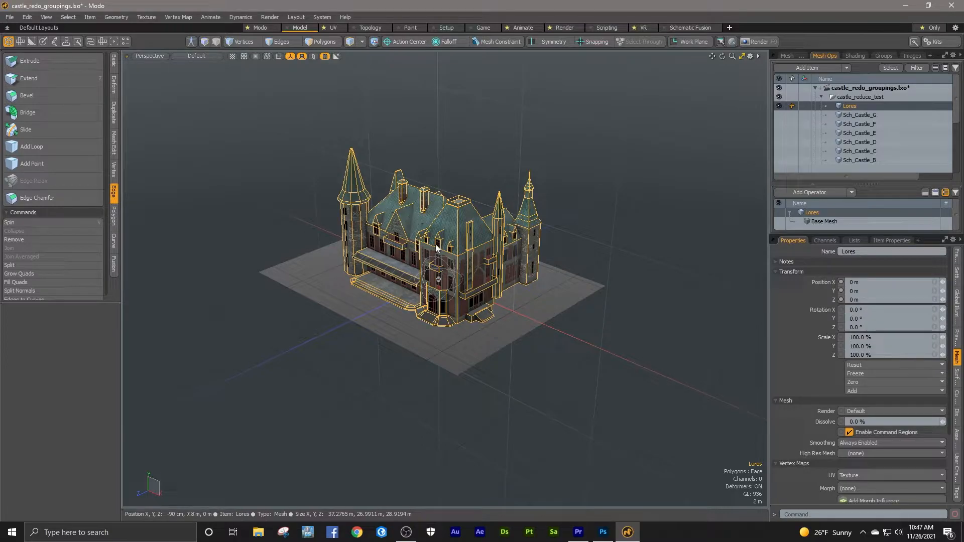
left_click_drag(439, 242, 448, 286, "ctrl+alt")
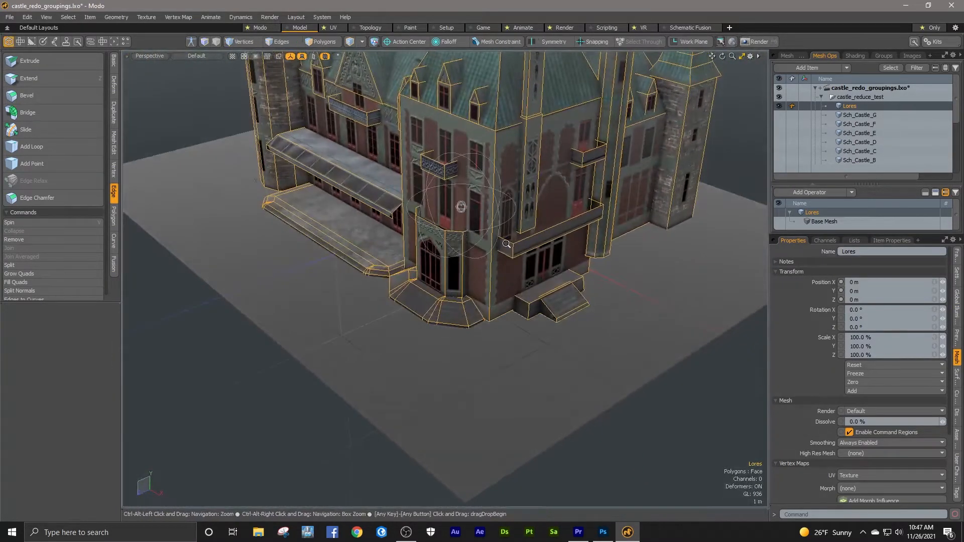
left_click_drag(507, 245, 447, 255, "ctrl+alt")
left_click_drag(490, 213, 467, 237, "alt+shift")
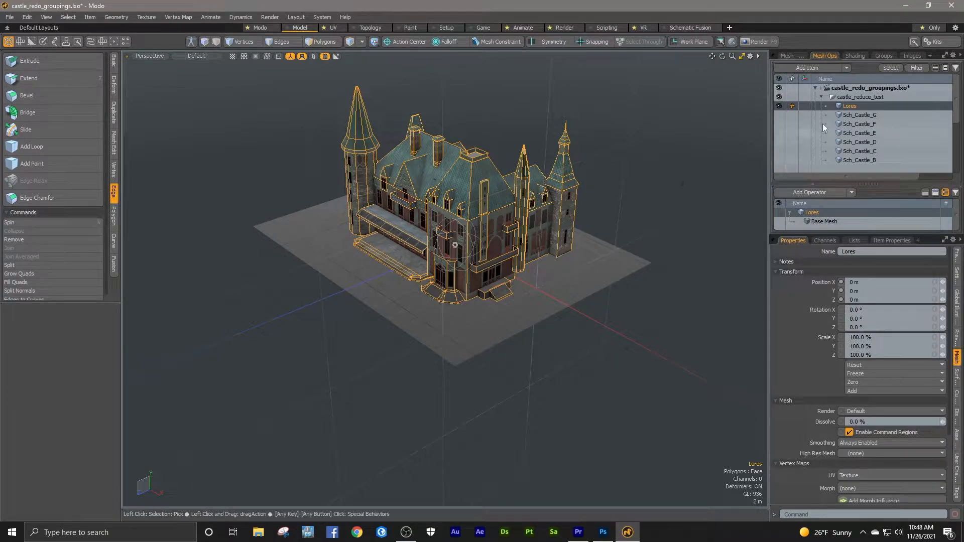
- Switch to Photoshop and examine the baked color texture castle_color_lod.png
left_click(905, 7)
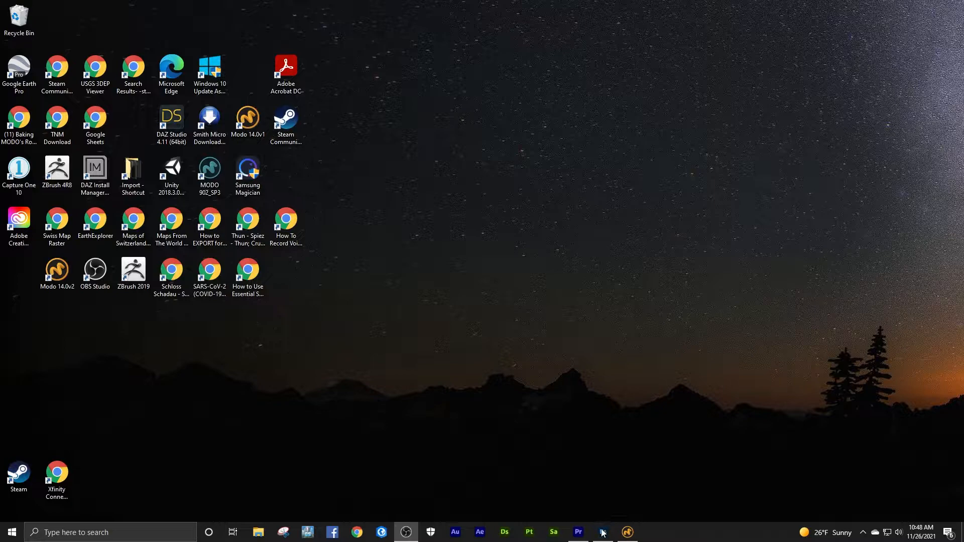
mouse_move(604, 532)
left_click(586, 478)
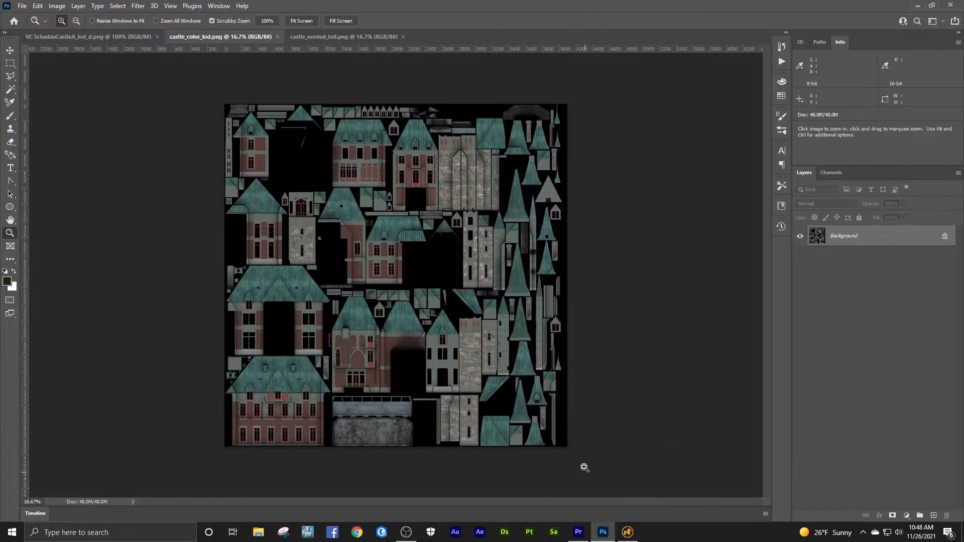
left_click_drag(376, 255, 394, 244)
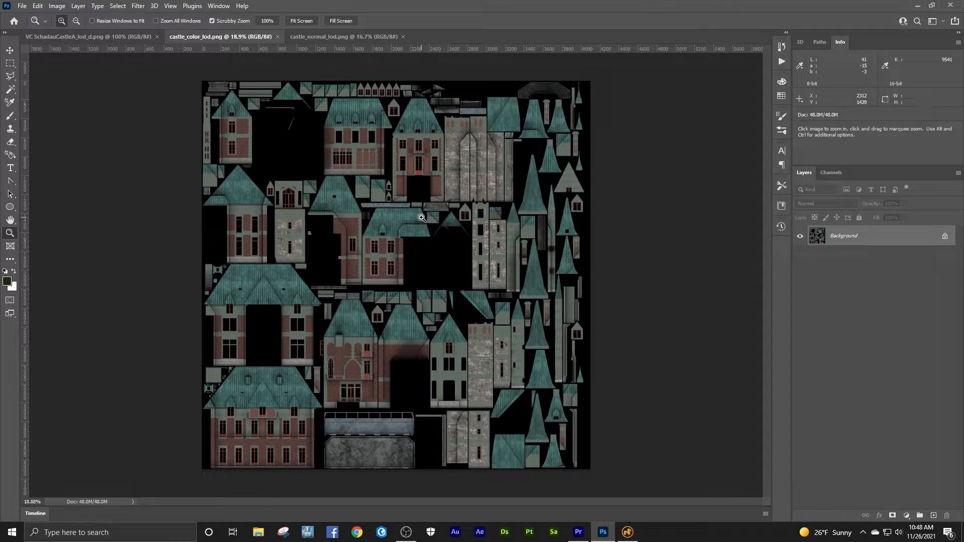
- Compare the small VC SchadauCastleA_lod_d.png texture with castle_color_lod.png and the normal map castle_normal_lod.png
left_click(133, 37)
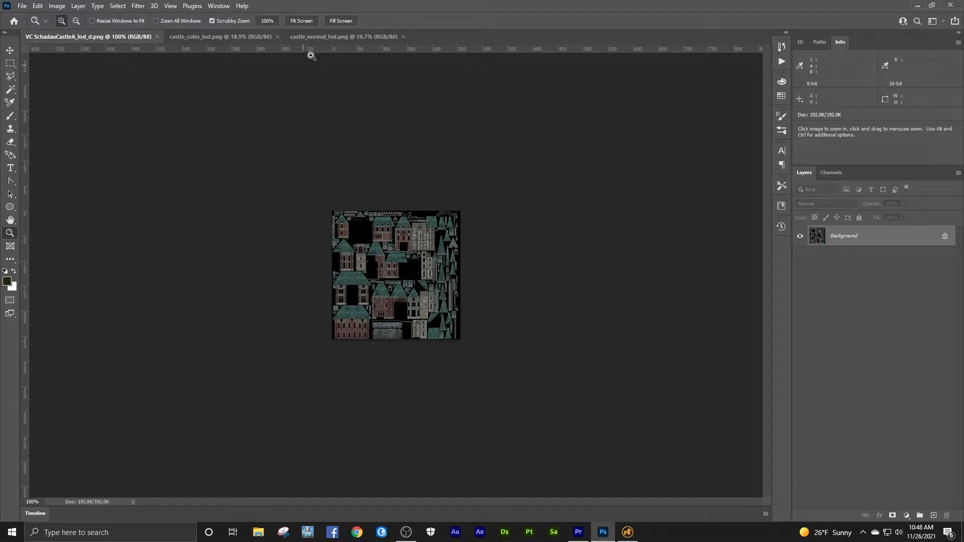
left_click(312, 39)
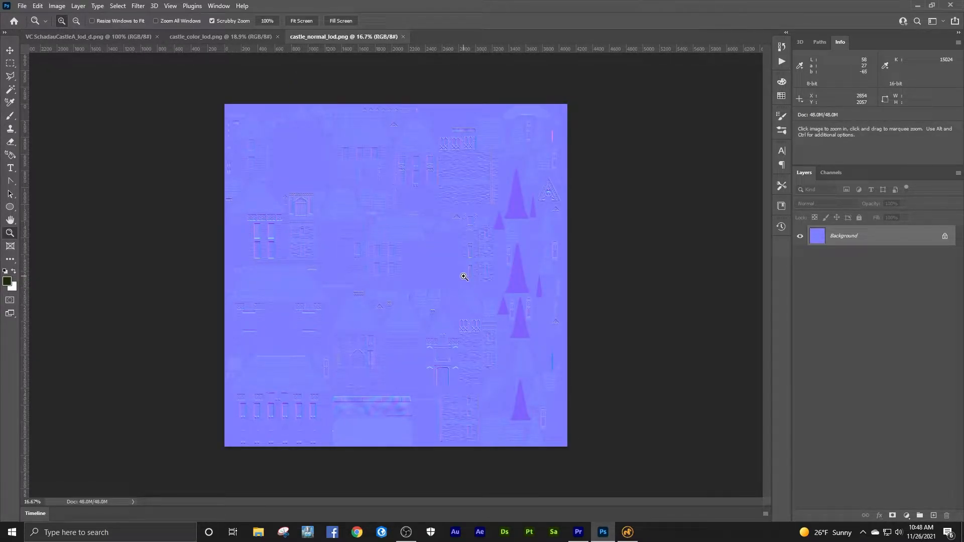
left_click(247, 35)
left_click(310, 37)
left_click_drag(476, 249, 491, 239)
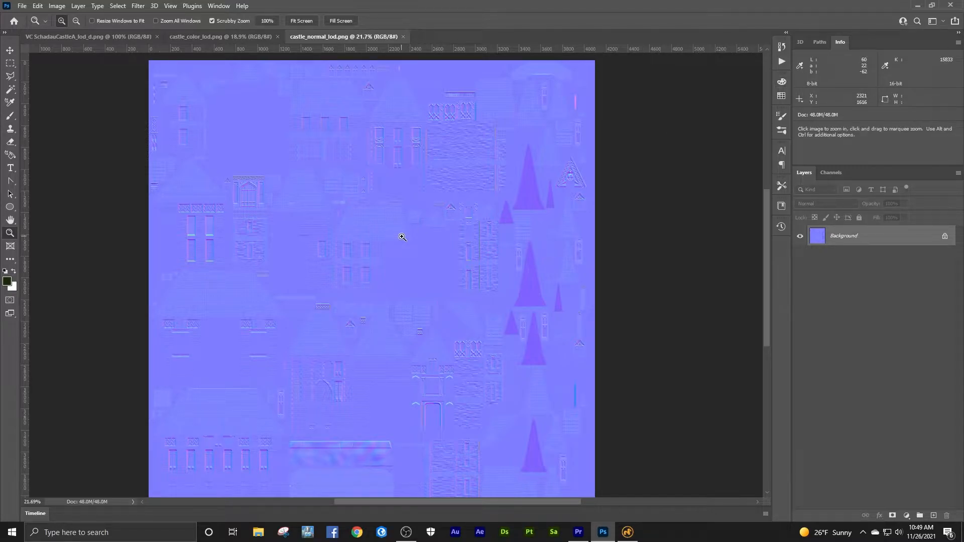
- Switch back to Modo for a closer look at the Lores castle, and minimize its window
left_click(918, 6)
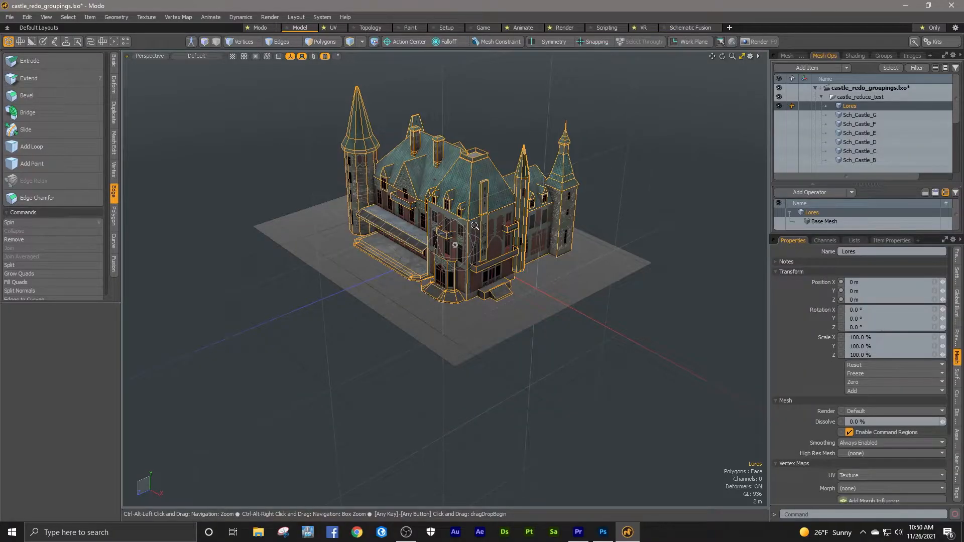
left_click_drag(473, 226, 506, 214, "ctrl+alt")
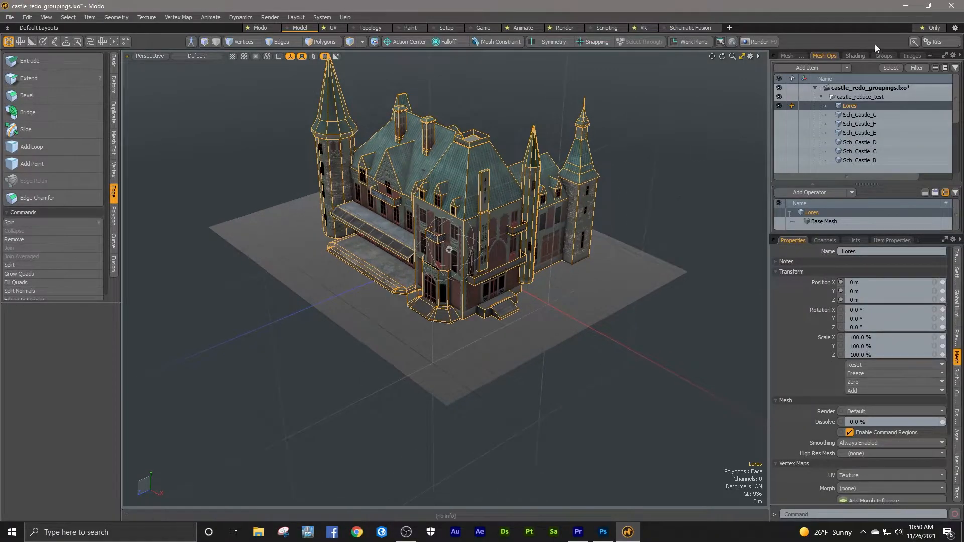
left_click(905, 5)
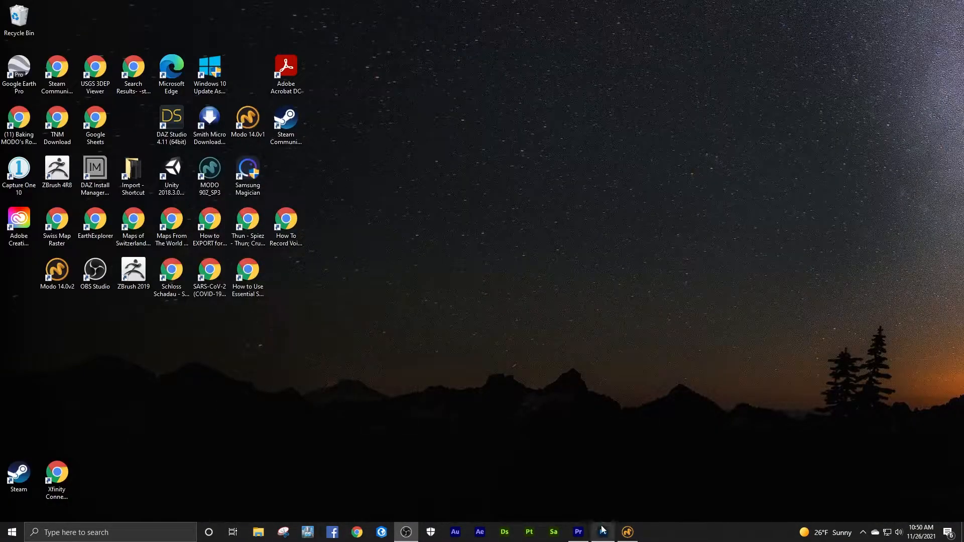
- Switch to Photoshop, compare castle_normal_lod.png with castle_color_lod.png, and minimize the window
mouse_move(604, 532)
left_click(587, 477)
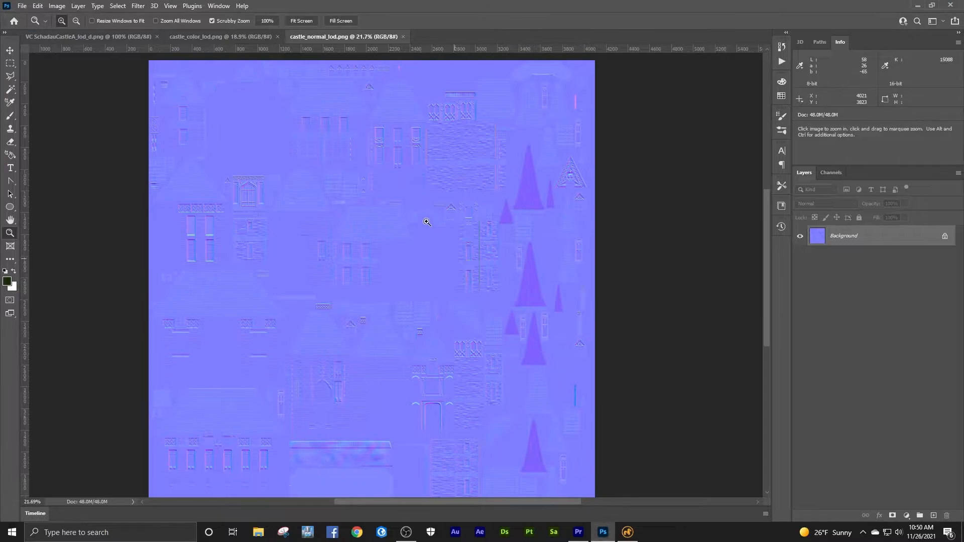
left_click(230, 38)
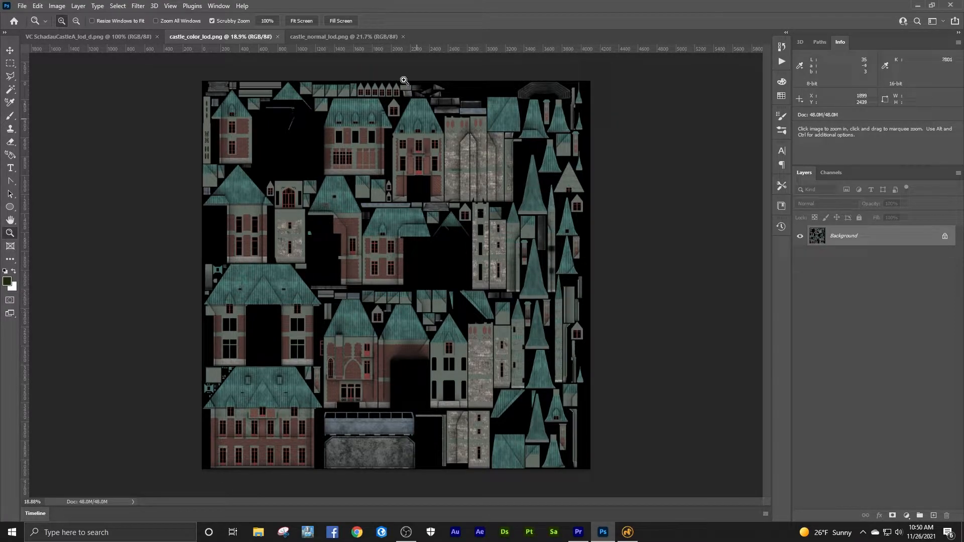
left_click(914, 6)
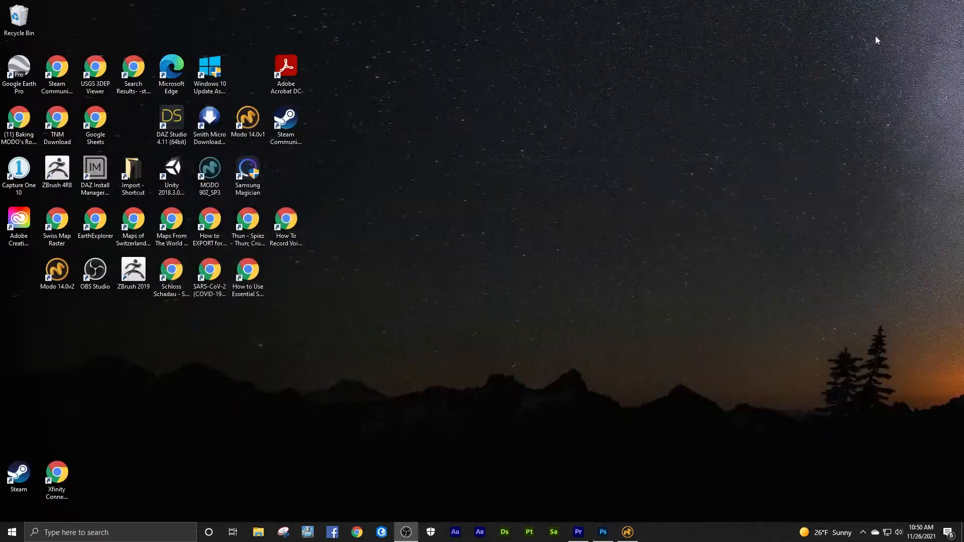
- Switch back to Modo, make the Sch_Castle_A mesh visible together with Lores, and select it
mouse_move(631, 533)
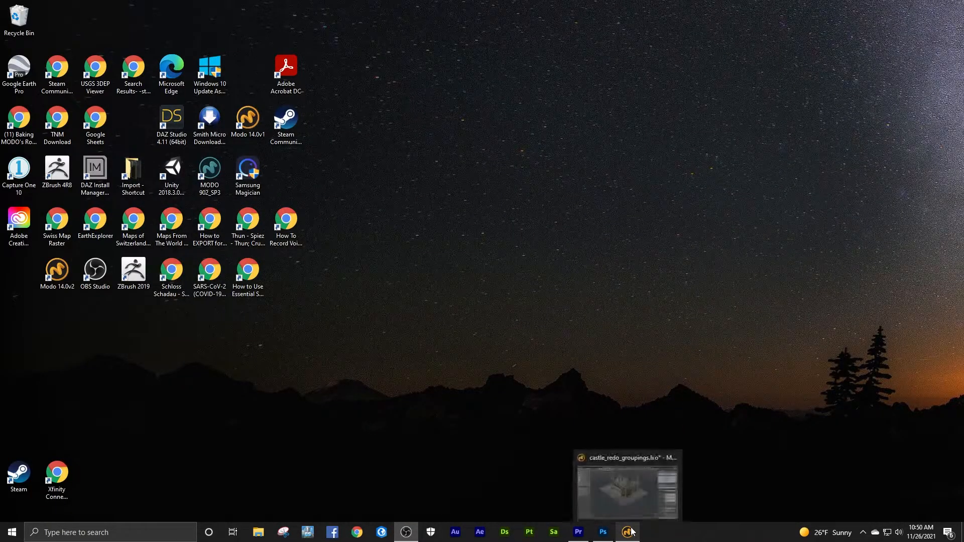
left_click(618, 472)
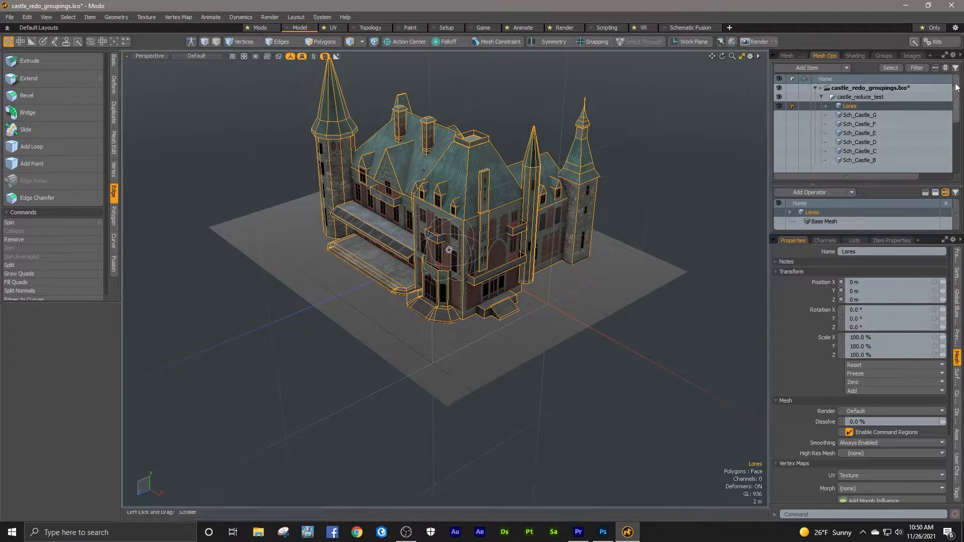
left_click_drag(955, 91, 955, 121)
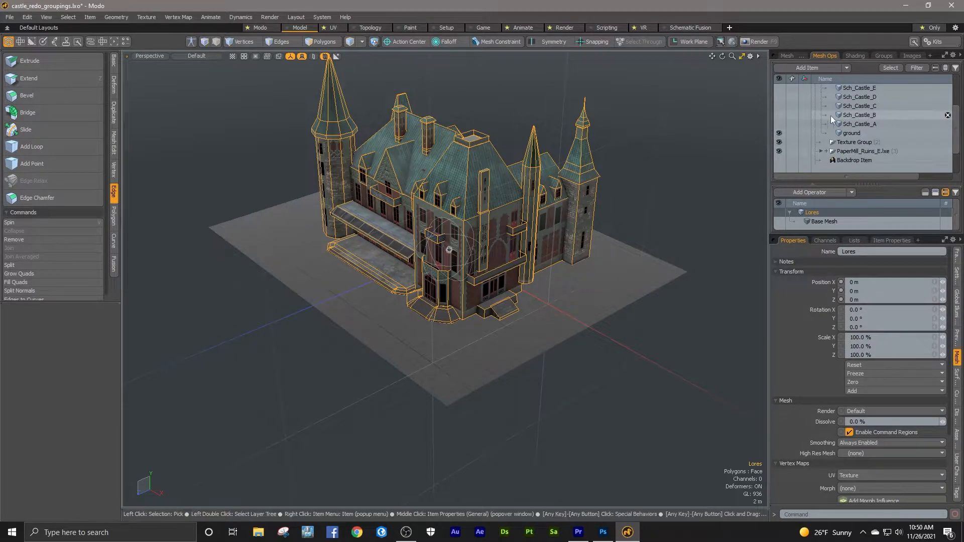
left_click(780, 124)
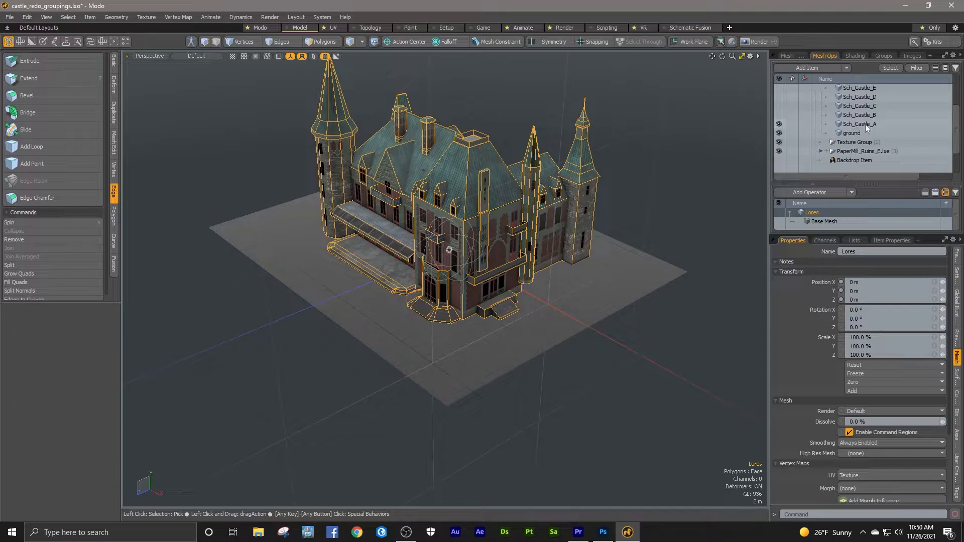
left_click(866, 124)
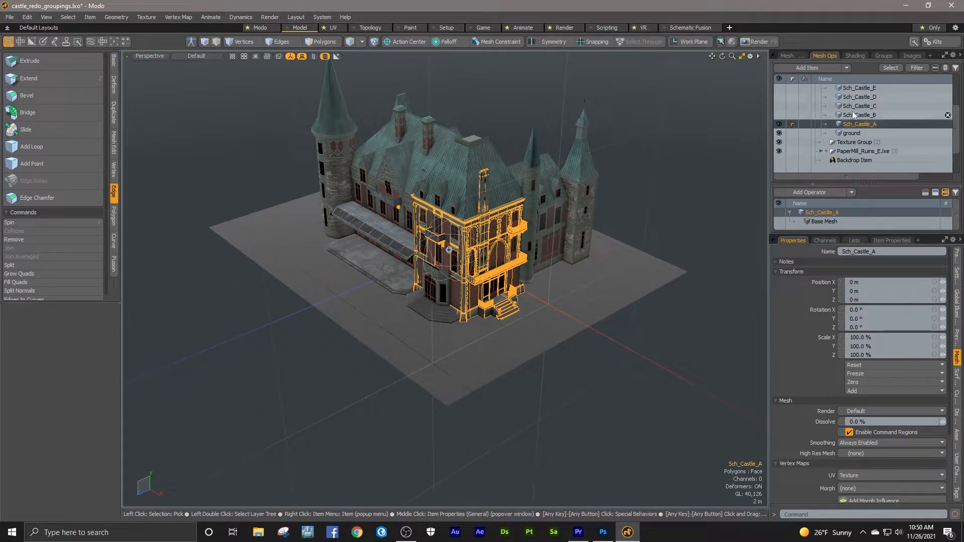
- Check the Sch_Castle_G item, return to Sch_Castle_A, and examine its high-resolution geometry from several angles
scroll(958, 142, "up", 3)
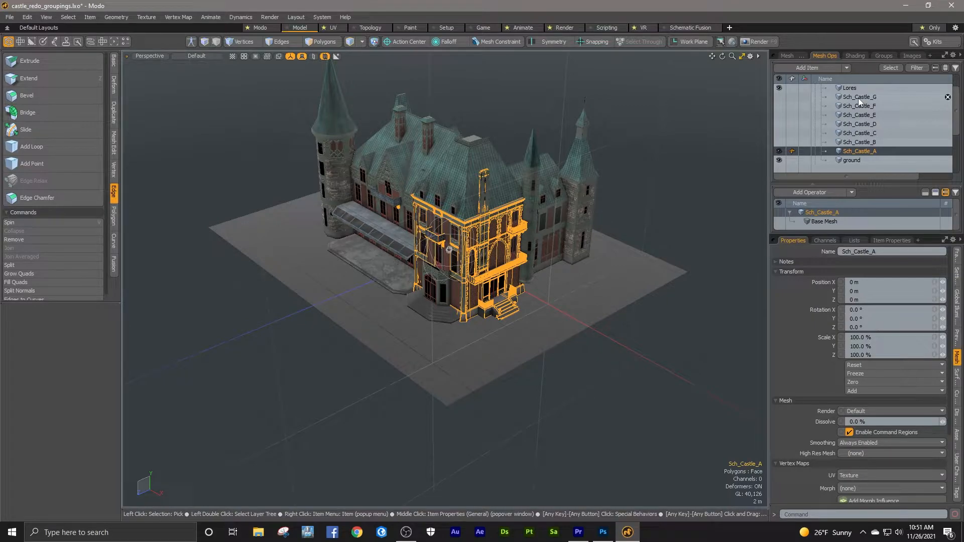
left_click(858, 98)
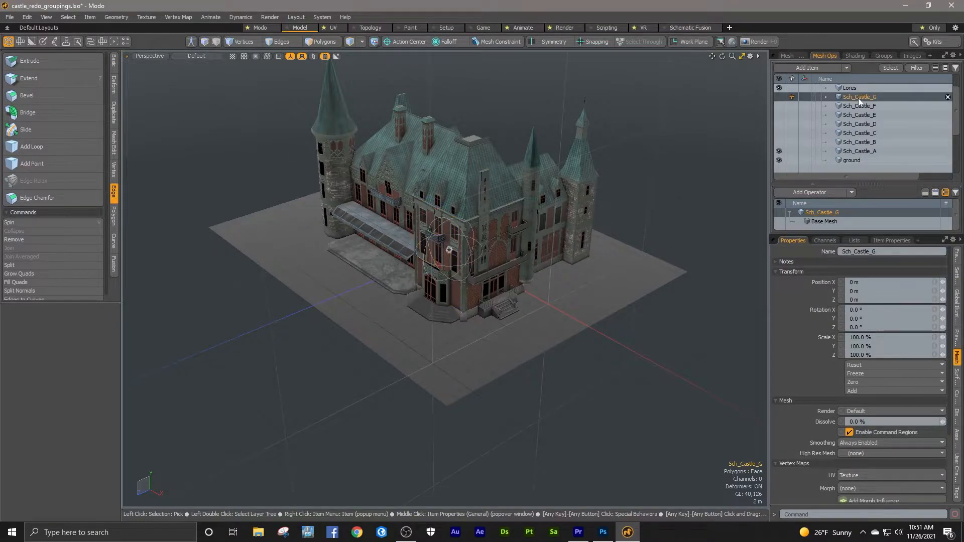
left_click(847, 152)
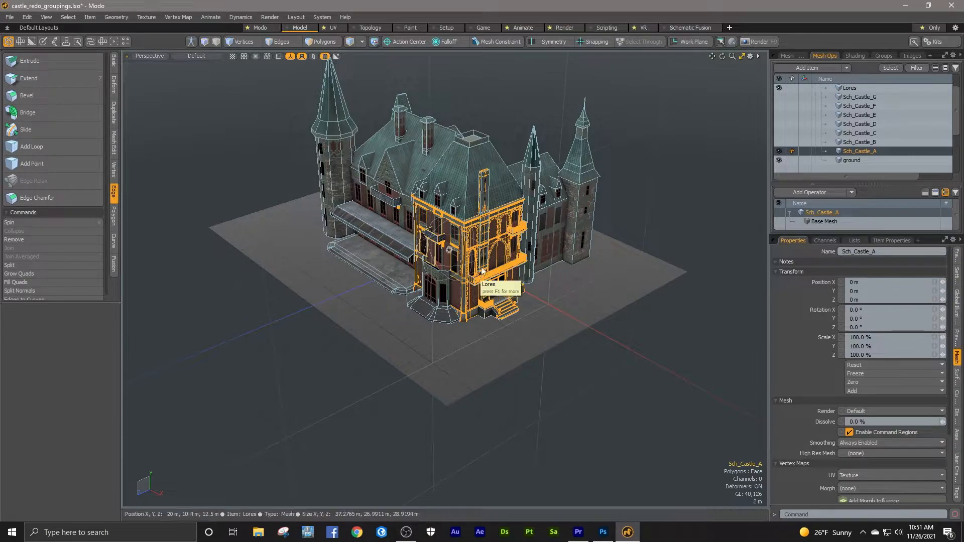
left_click_drag(483, 248, 493, 279)
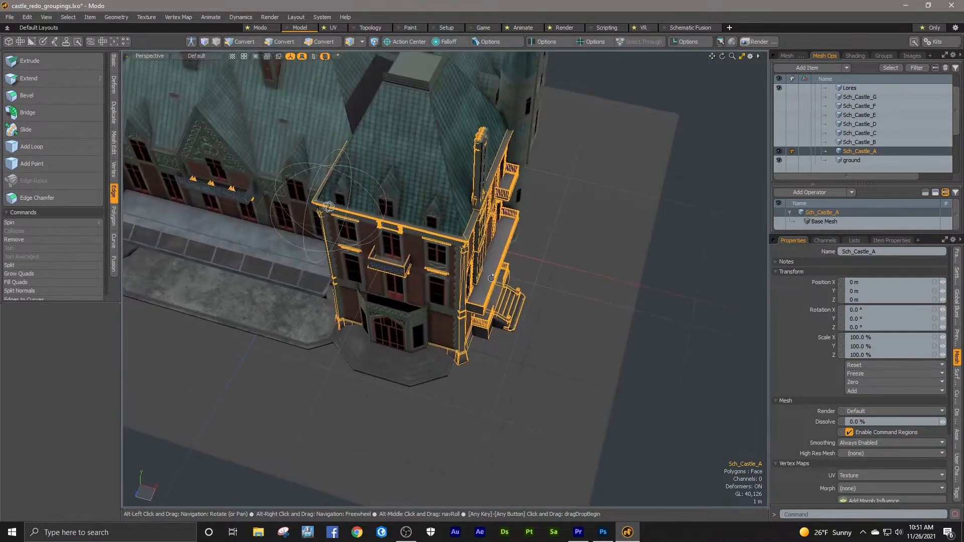
left_click_drag(457, 275, 401, 272)
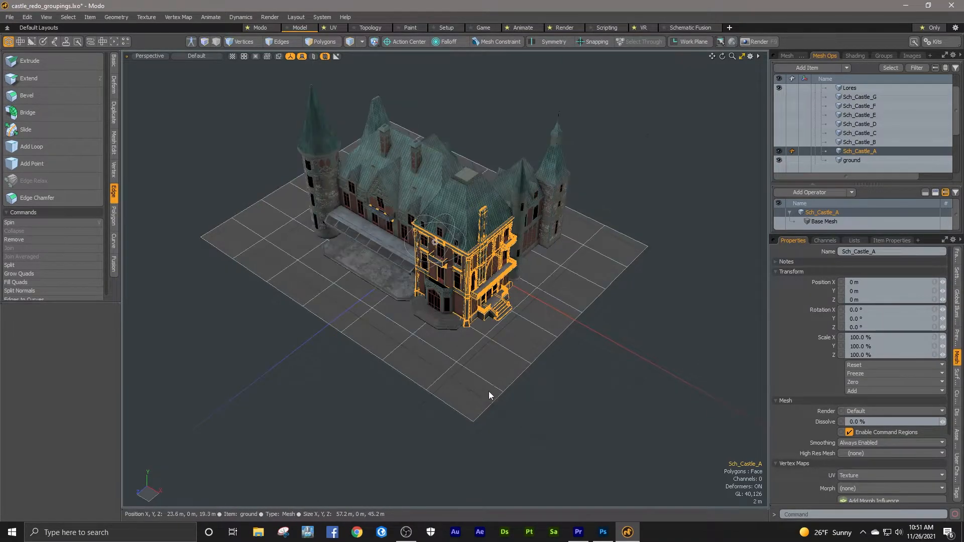
left_click_drag(458, 266, 418, 281)
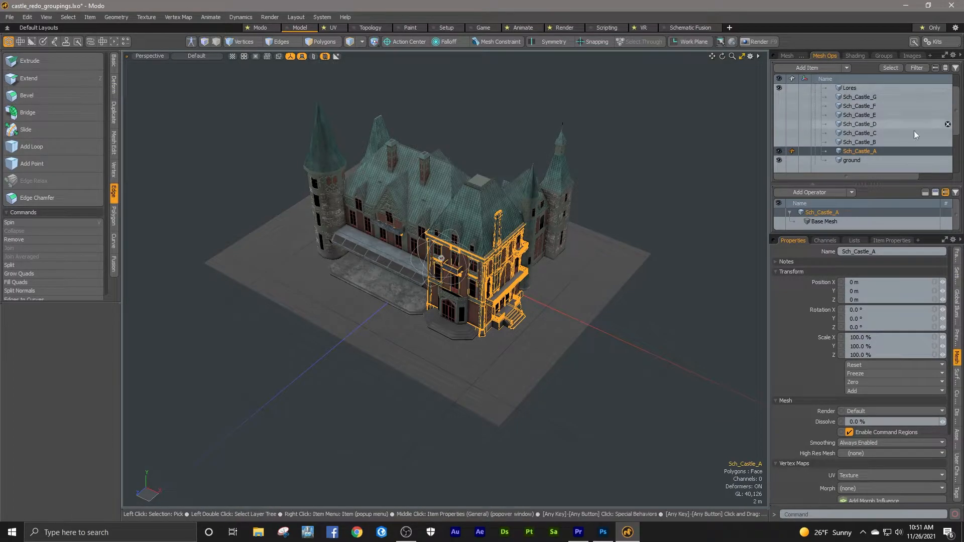
- Select the Lores mesh and examine its simplified wireframe up close
scroll(924, 111, "up", 2)
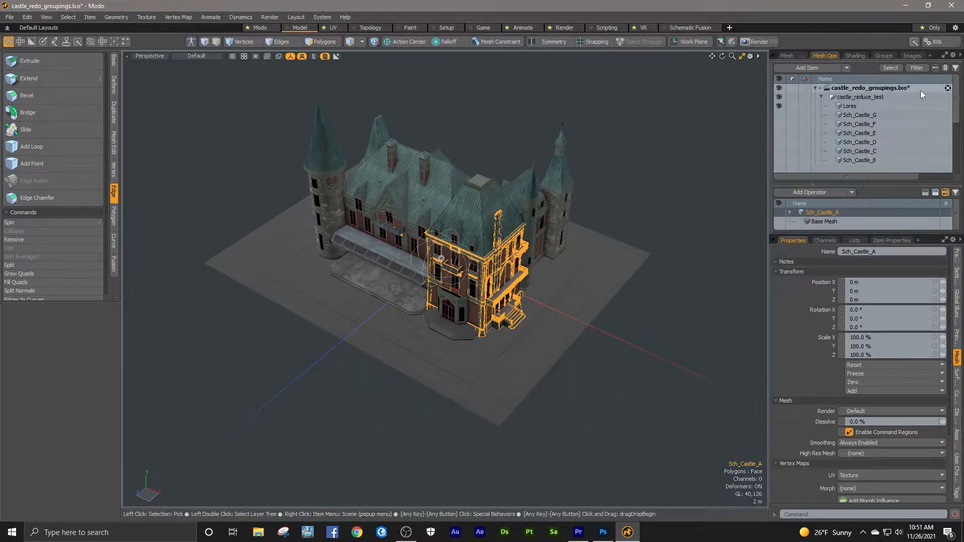
left_click(848, 106)
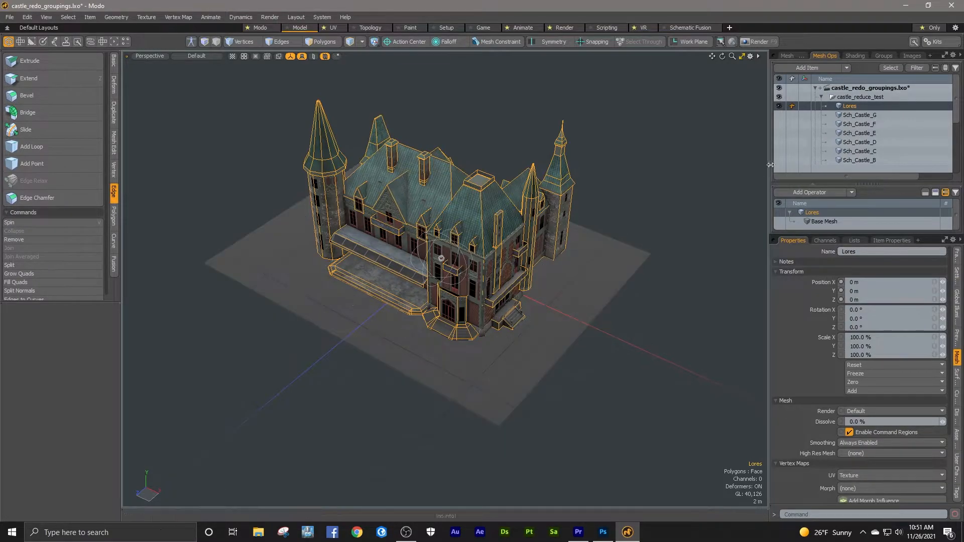
left_click_drag(477, 277, 464, 261)
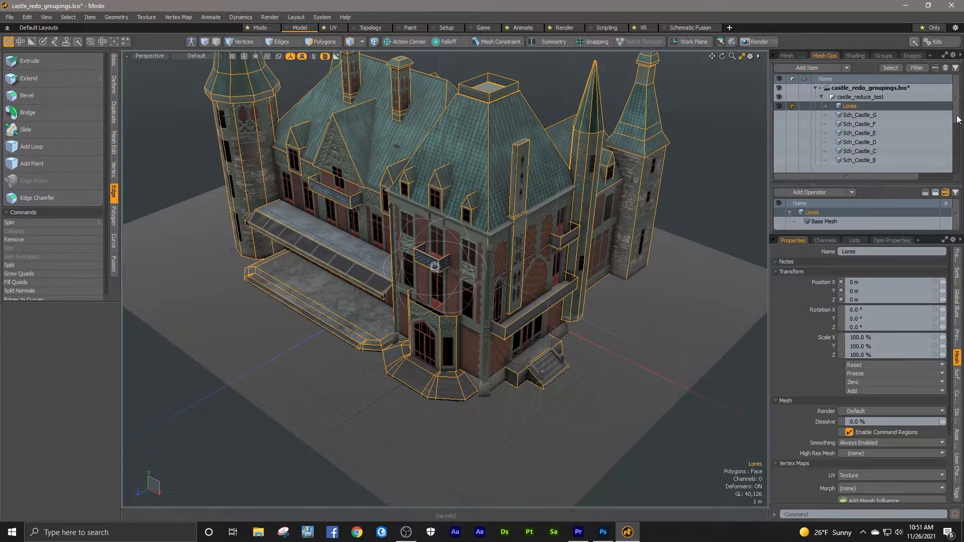
- Select Sch_Castle_A again and examine its cornices, balconies and stairs against the Lores castle from several angles
left_click_drag(958, 113, 958, 126)
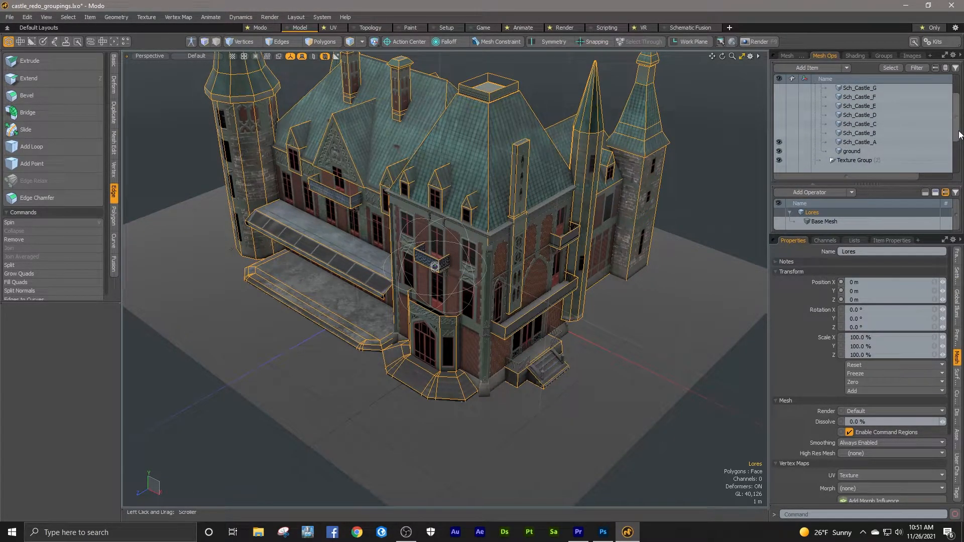
left_click(879, 141)
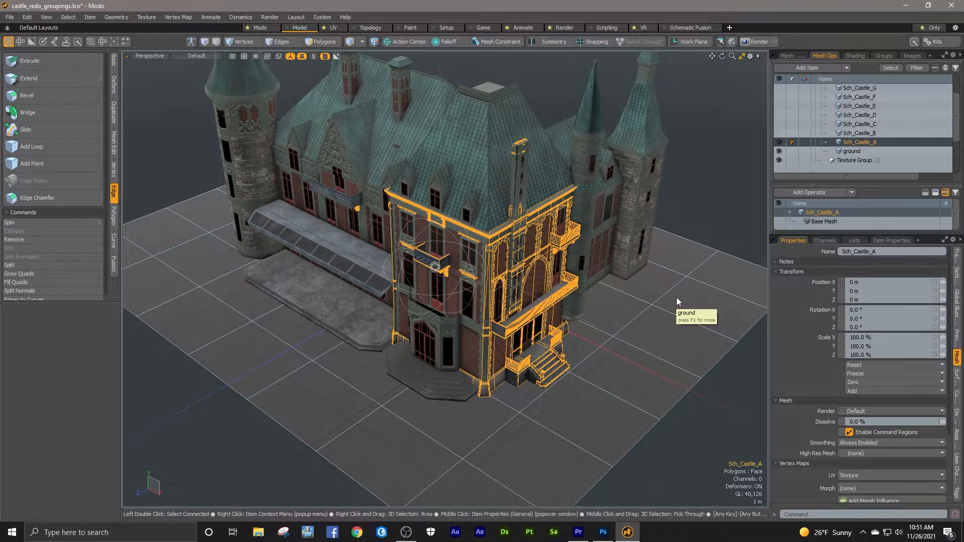
left_click_drag(676, 297, 565, 263)
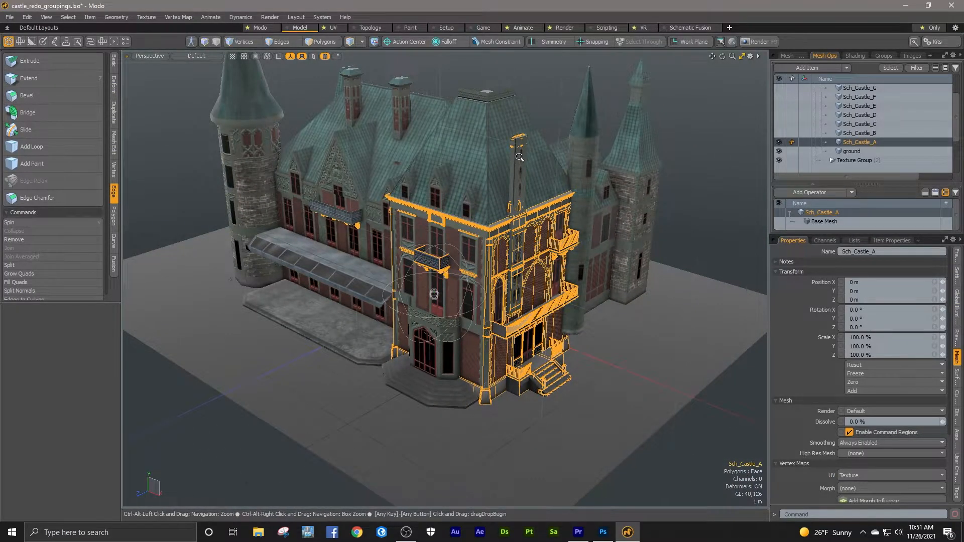
left_click_drag(476, 251, 448, 224)
mouse_move(297, 263)
left_mouse_down()
mouse_move(366, 217)
mouse_move(295, 276)
left_mouse_up()
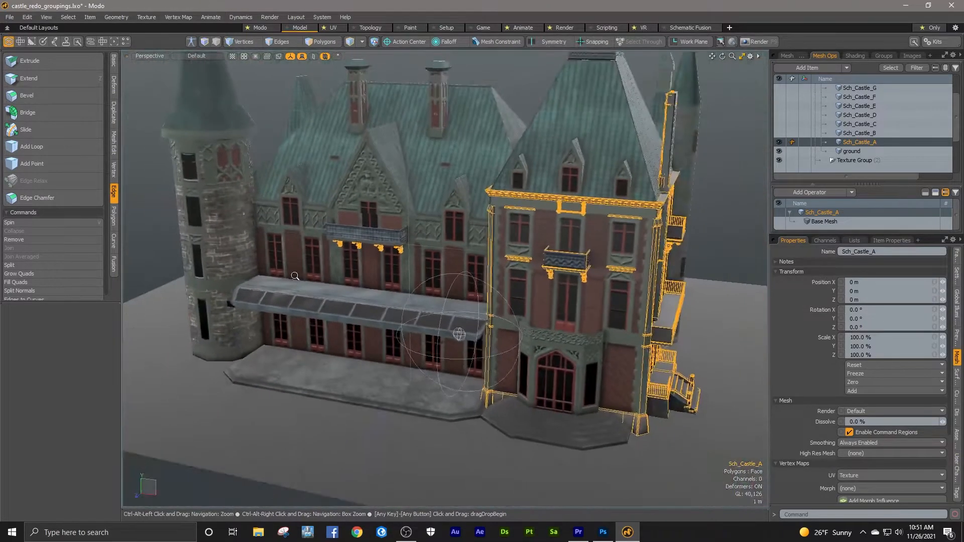
left_click_drag(446, 275, 342, 270)
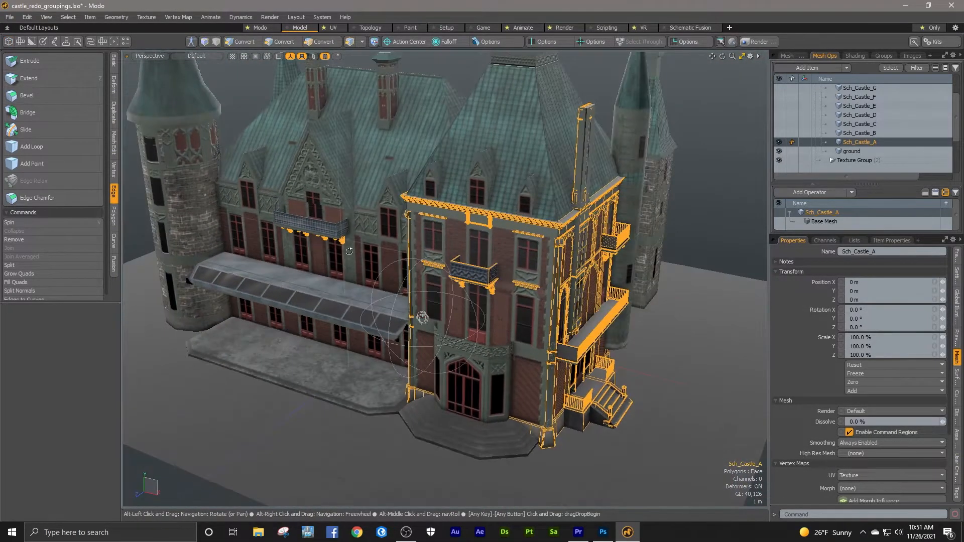
mouse_move(427, 309)
left_mouse_down()
mouse_move(472, 290)
mouse_move(421, 300)
left_mouse_up()
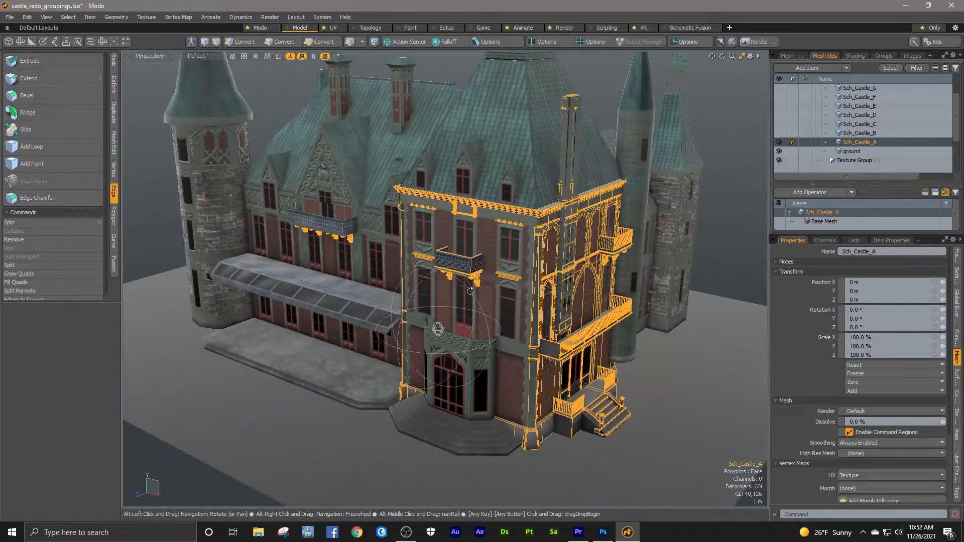
- Select the wall polygons of the Lores mesh's corner block that match Sch_Castle_A
left_click_drag(958, 111, 957, 95)
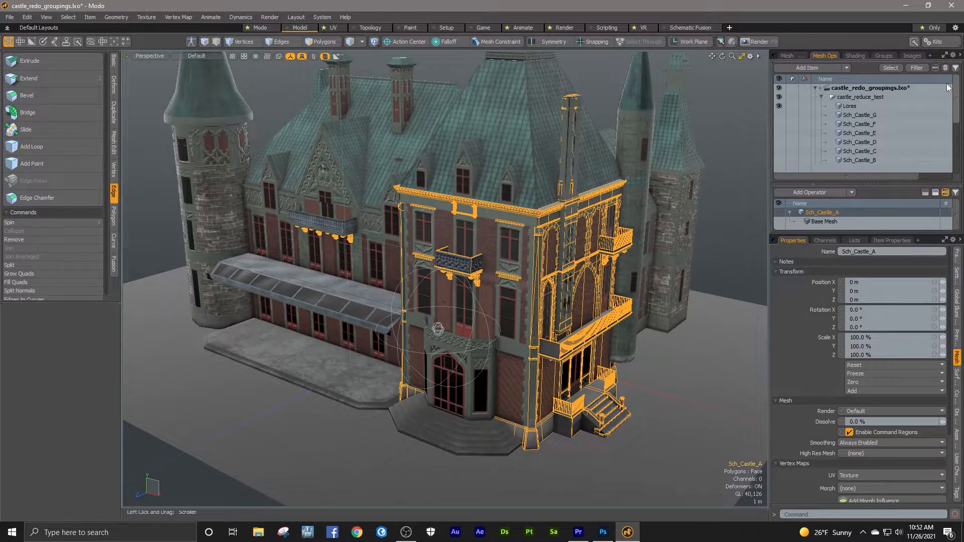
left_click(862, 105)
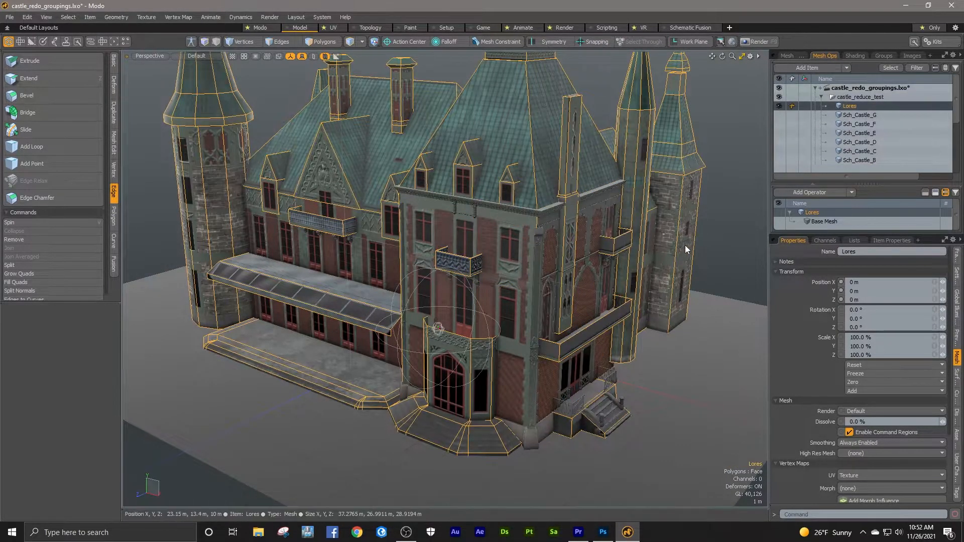
key("3")
left_click(517, 281)
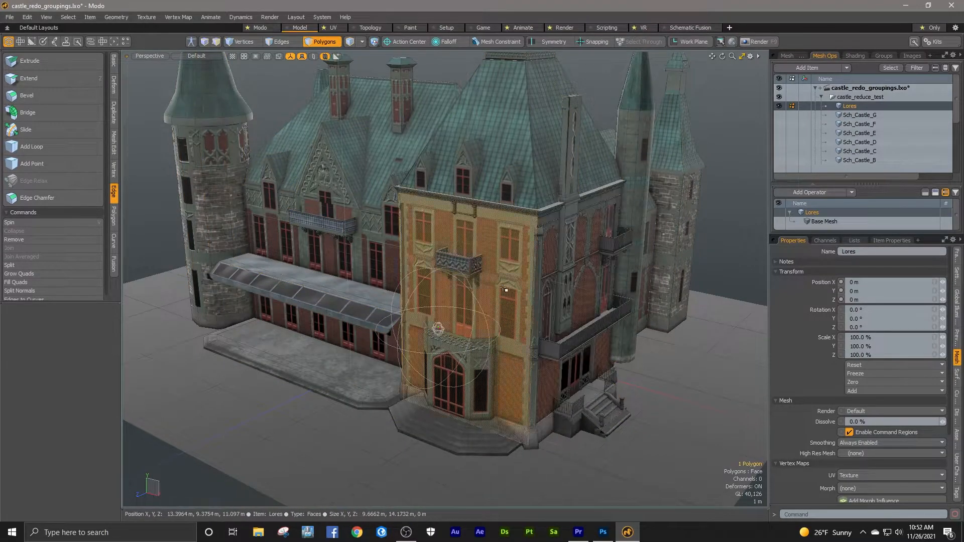
left_click(547, 281, "shift")
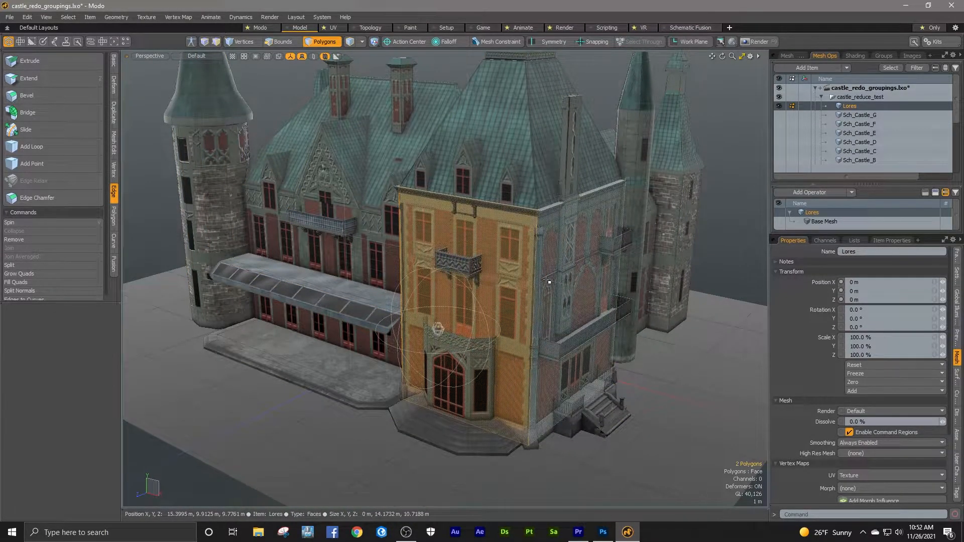
left_click(547, 282, "shift")
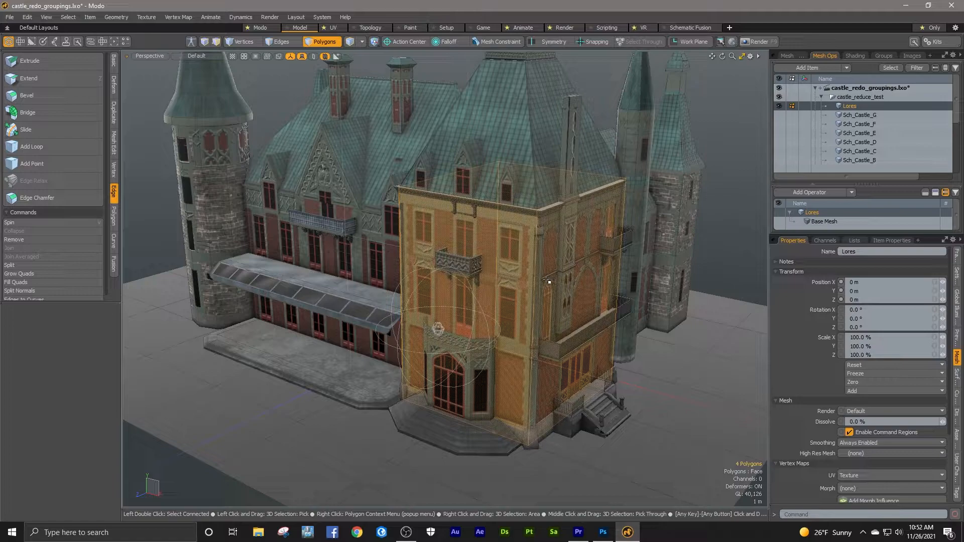
- Add the side entrance stairs and the tall chimney polygons to the Lores polygon selection
left_click(594, 424, "shift")
left_click(595, 417, "shift")
left_click(566, 423, "shift")
left_click(579, 421, "shift")
left_click(588, 411, "shift")
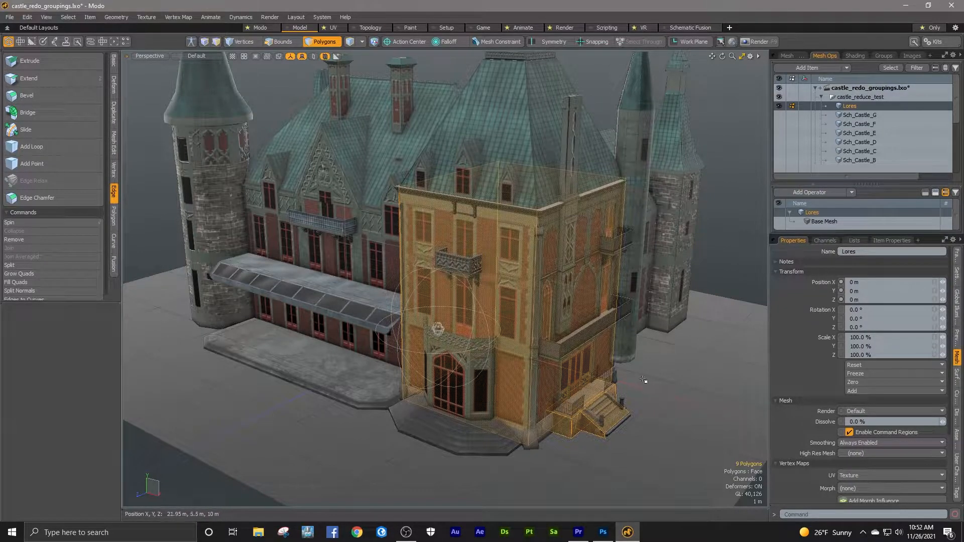
left_click(571, 145, "shift")
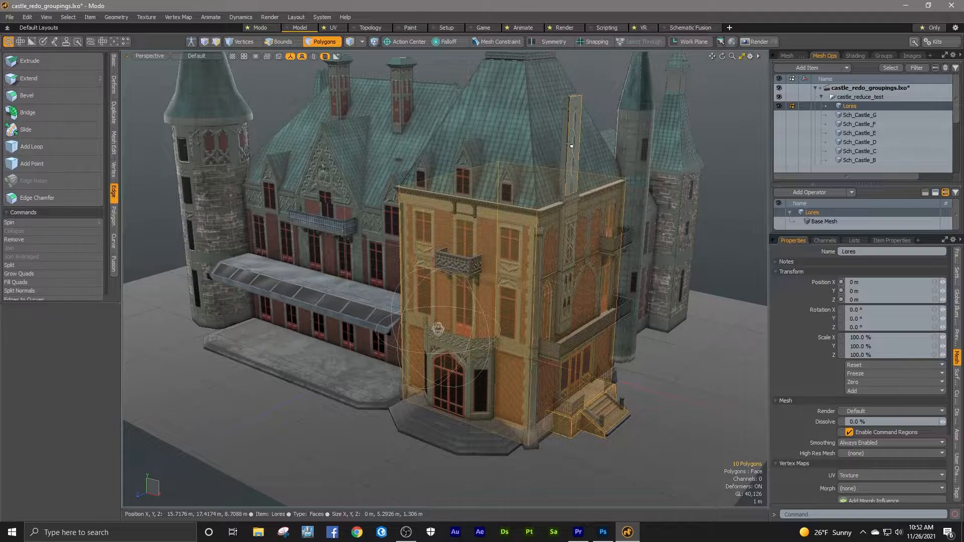
left_click_drag(573, 148, 569, 205)
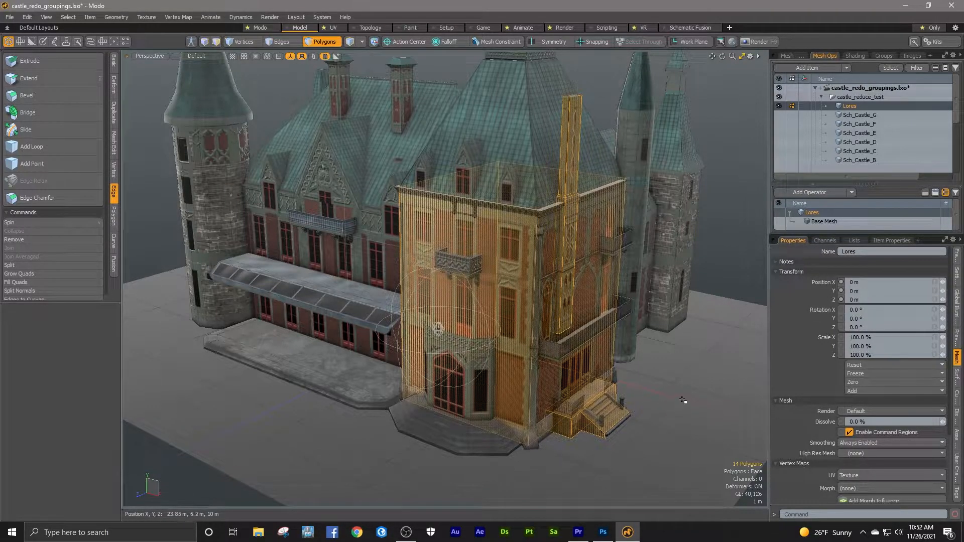
- Examine the selected Lores section, and step through the high-resolution groups Sch_Castle_C, Sch_Castle_D and Sch_Castle_E
left_click_drag(683, 400, 632, 381)
scroll(555, 286, "down", 3)
left_click_drag(555, 286, 492, 267)
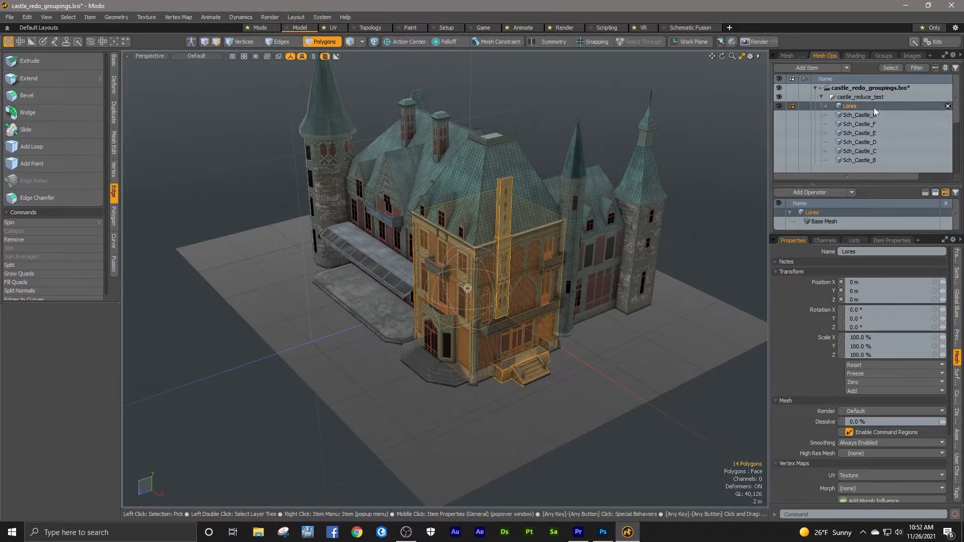
left_click(867, 152)
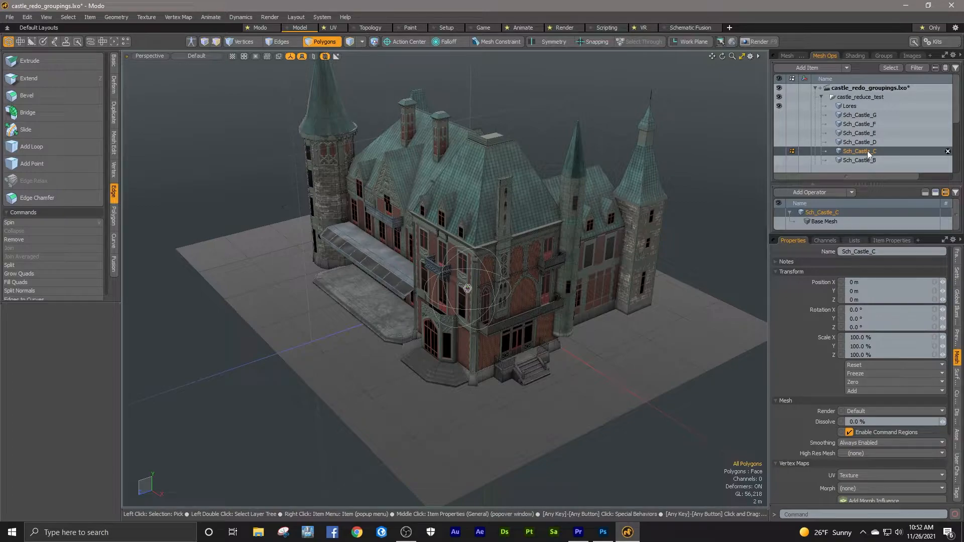
left_click(856, 143)
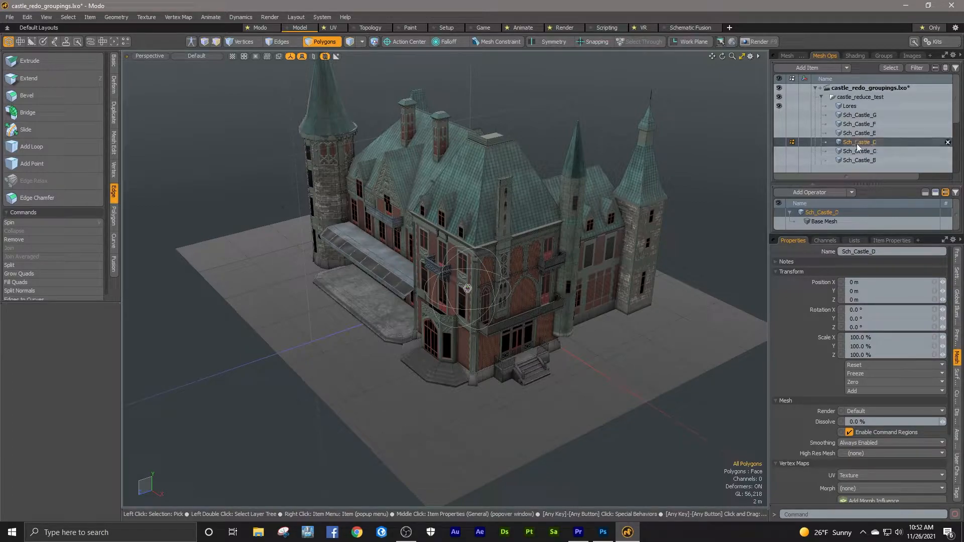
left_click(852, 134)
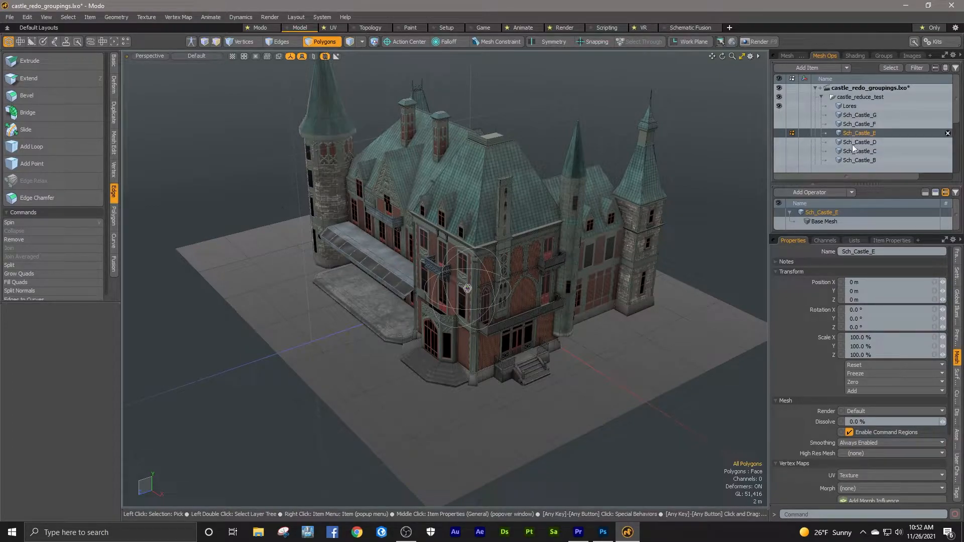
- Step through the high-resolution groups Sch_Castle_F, Sch_Castle_G and Sch_Castle_A, comparing them with the Lores mesh, and reselect Lores
left_click(866, 125)
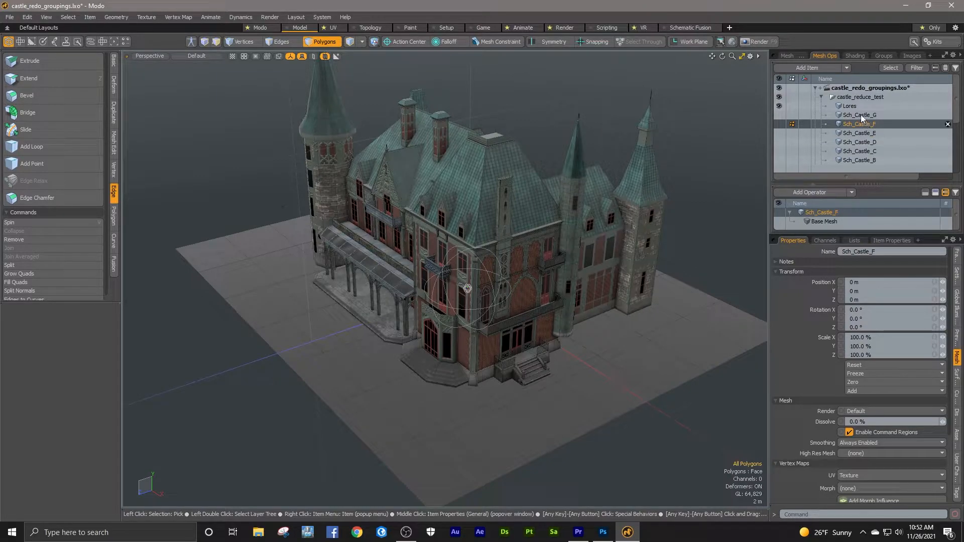
left_click(861, 115)
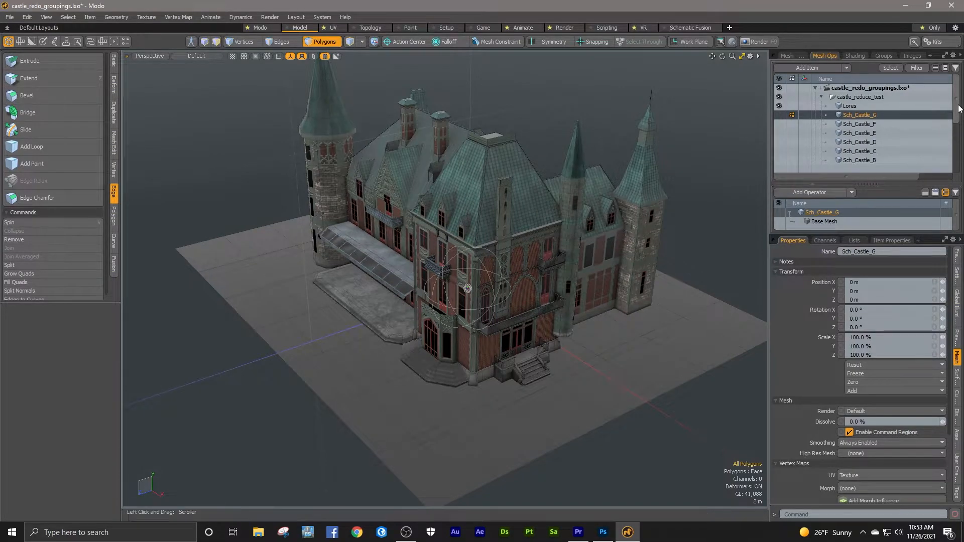
left_click(879, 105)
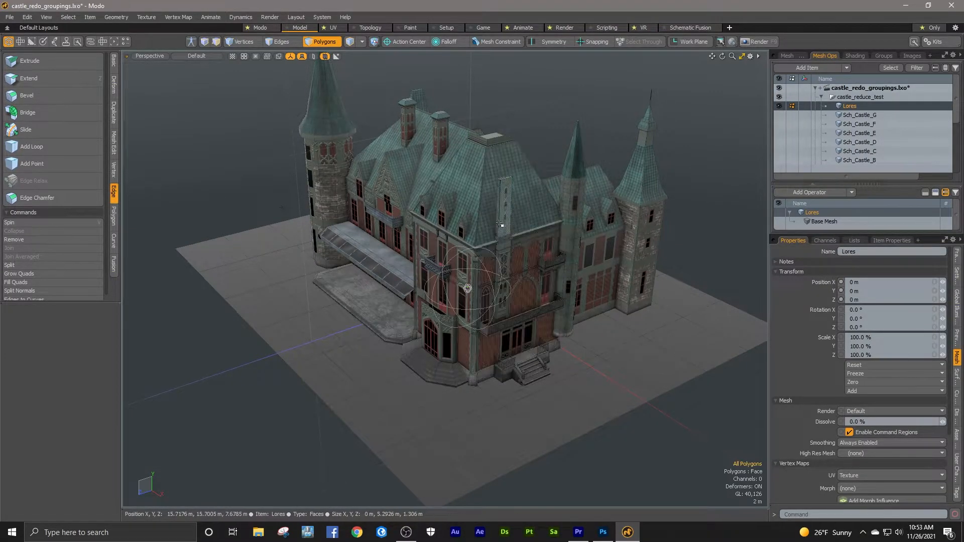
scroll(867, 146, "down", 3)
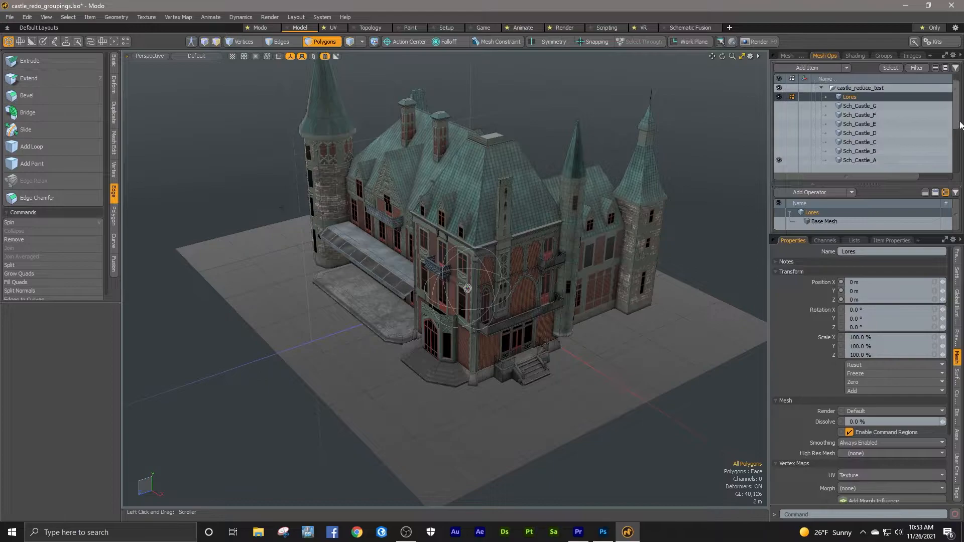
left_click(856, 133)
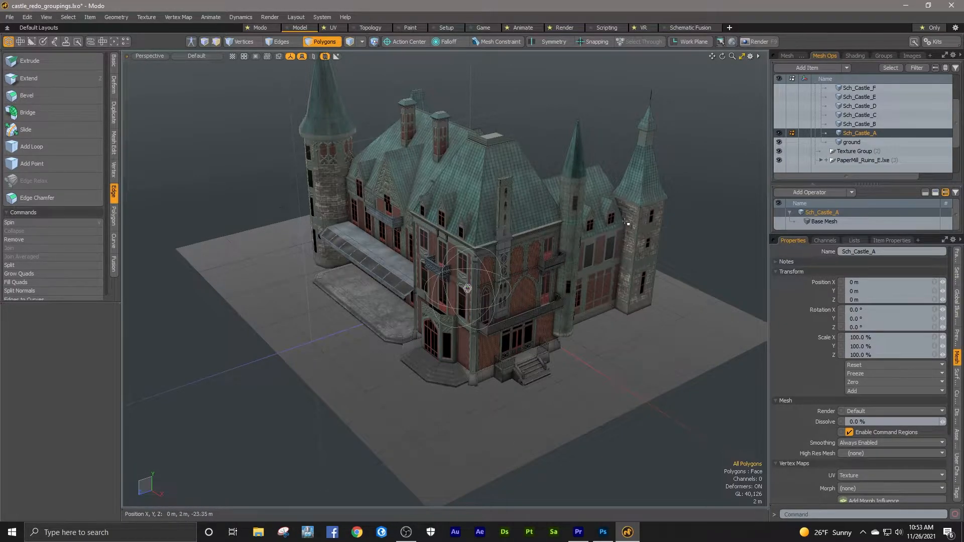
left_click_drag(954, 116, 955, 93)
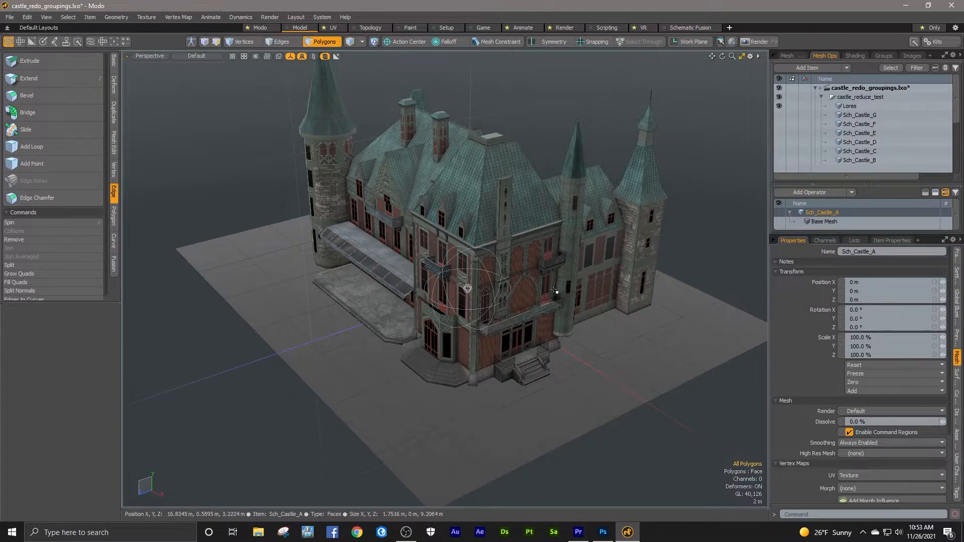
left_click(848, 108)
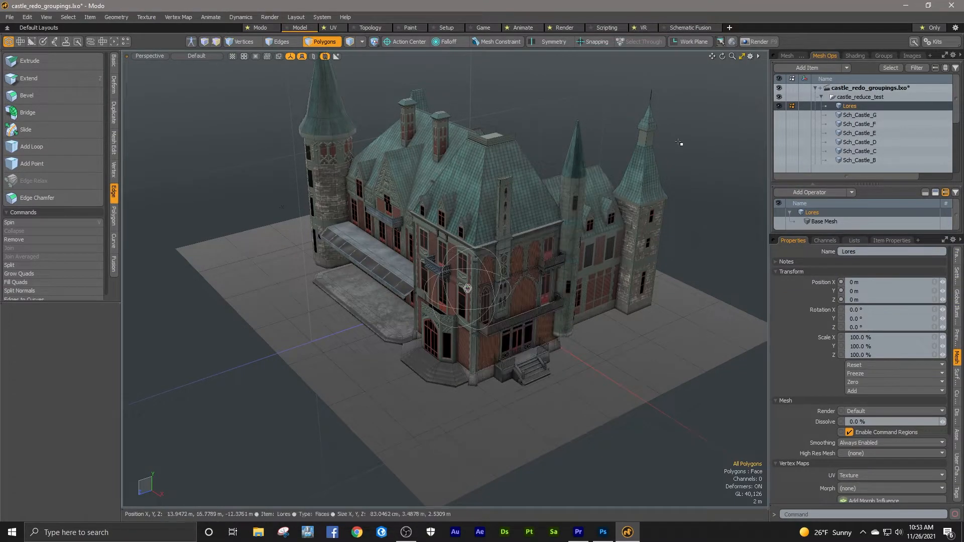
- Switch to Cities: Skylines and open the Asset Editor to load an existing asset
left_click(903, 8)
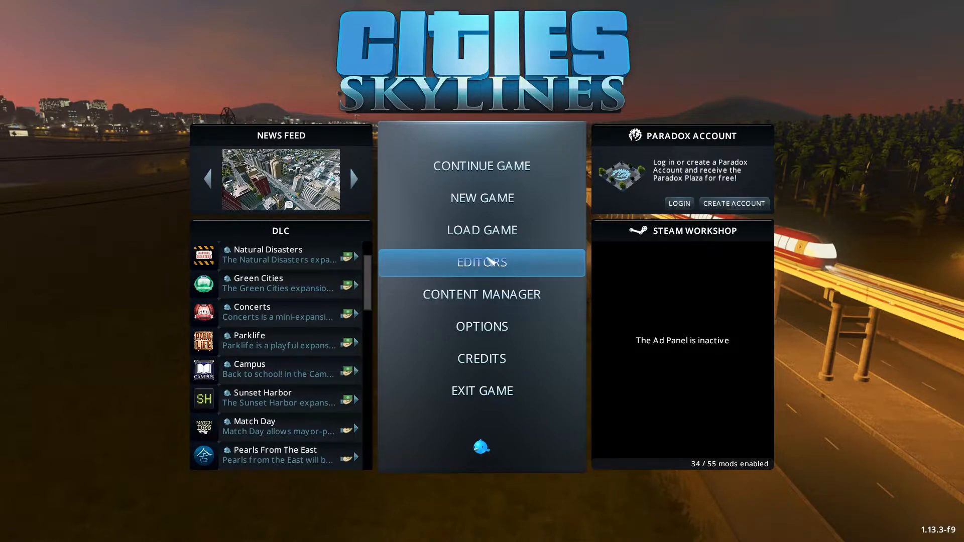
left_click(485, 260)
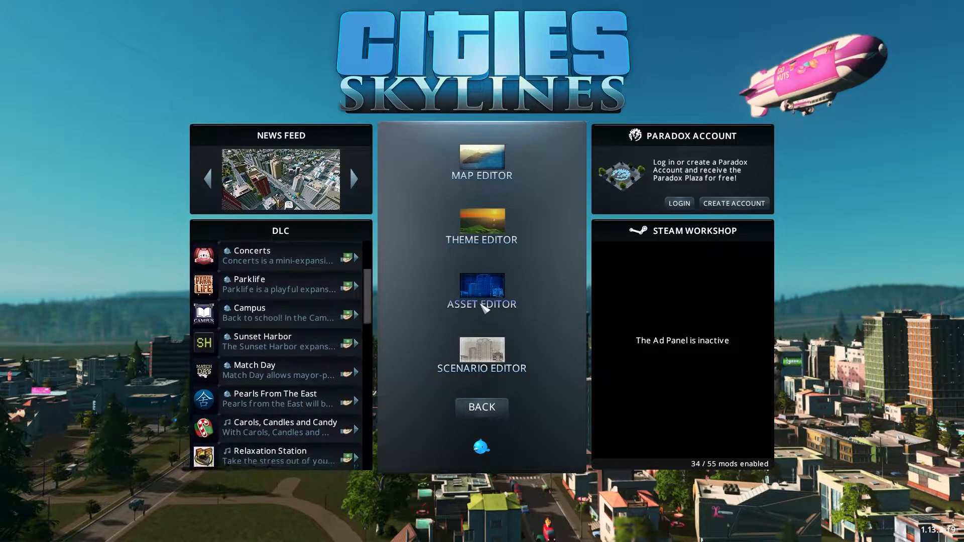
mouse_move(486, 302)
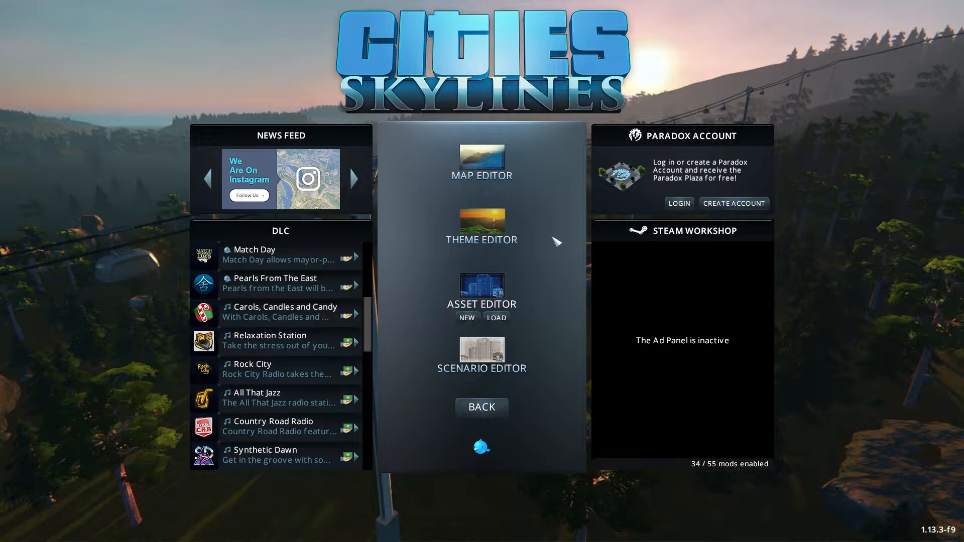
left_click(504, 321)
left_click(545, 376)
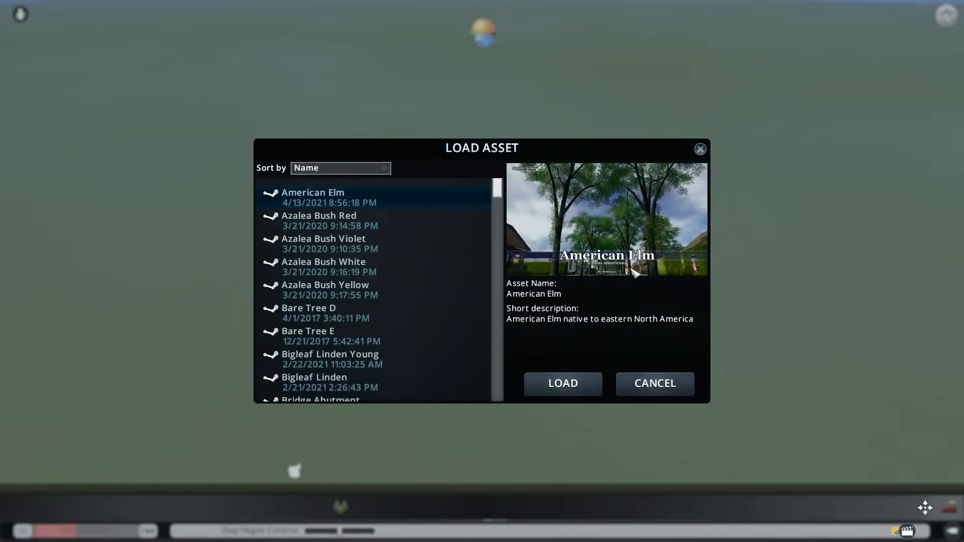
- Find VC Schadau Castle 2 at the end of the saved asset list and load it
left_click_drag(498, 192, 516, 403)
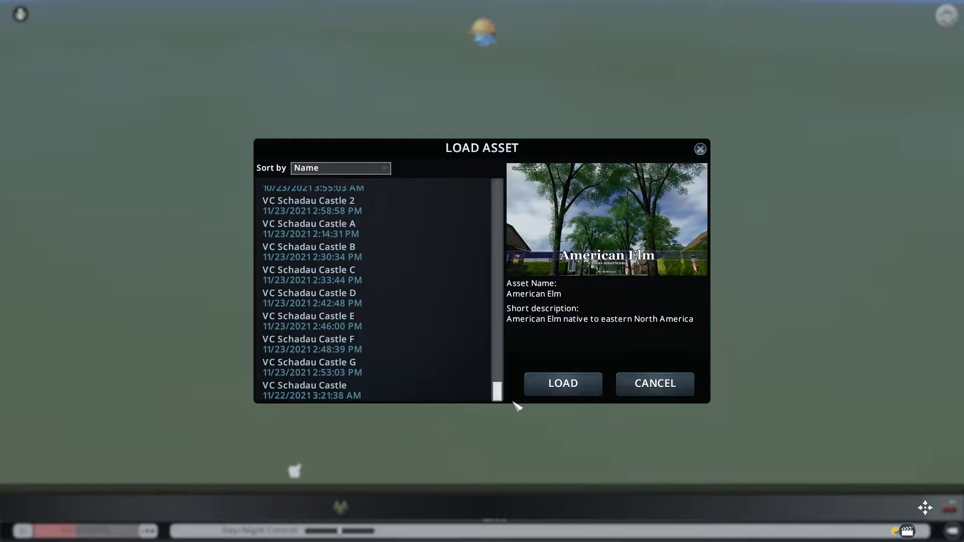
left_click(339, 211)
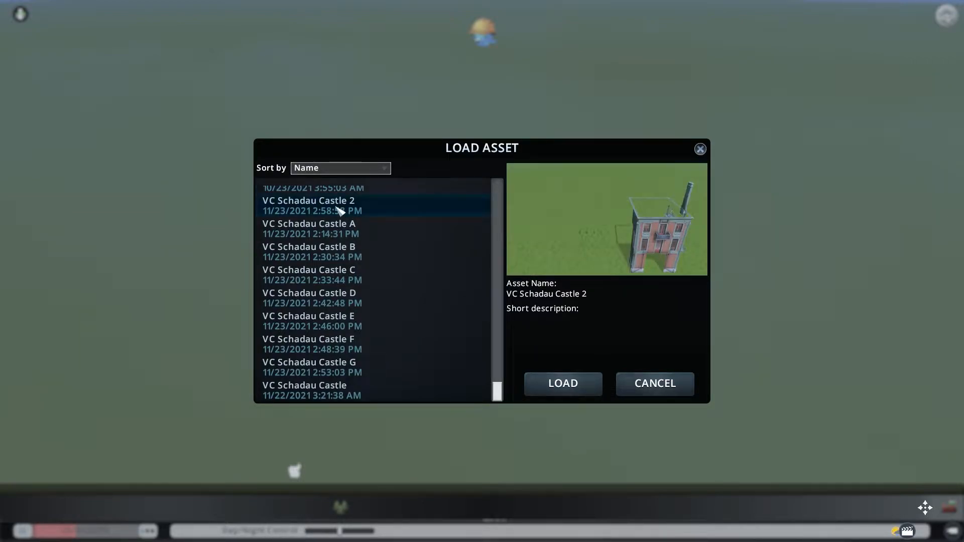
left_click(575, 385)
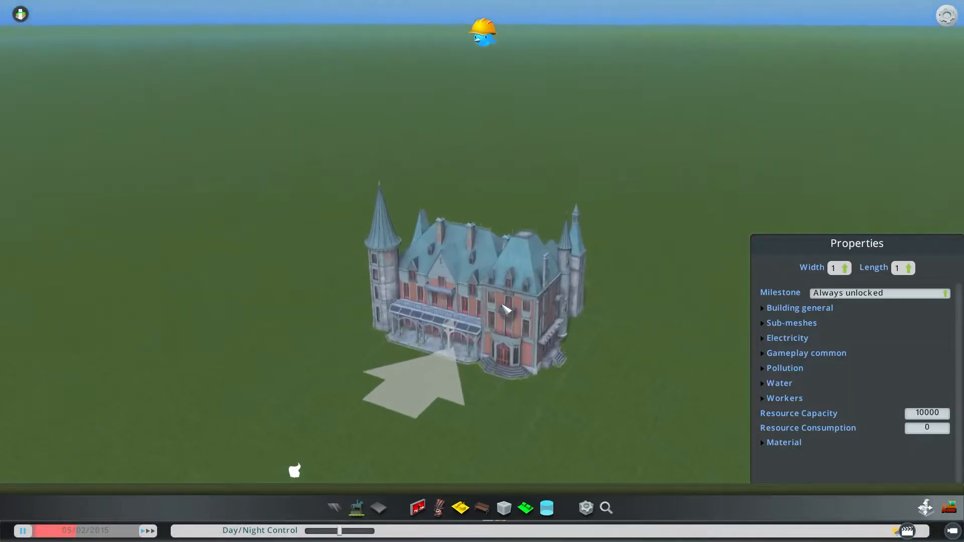
- View the loaded castle up close and from a lower angle, and check its Building general properties
scroll(501, 304, "up", 3)
scroll(503, 306, "down", 3)
left_click_drag(502, 307, 497, 281)
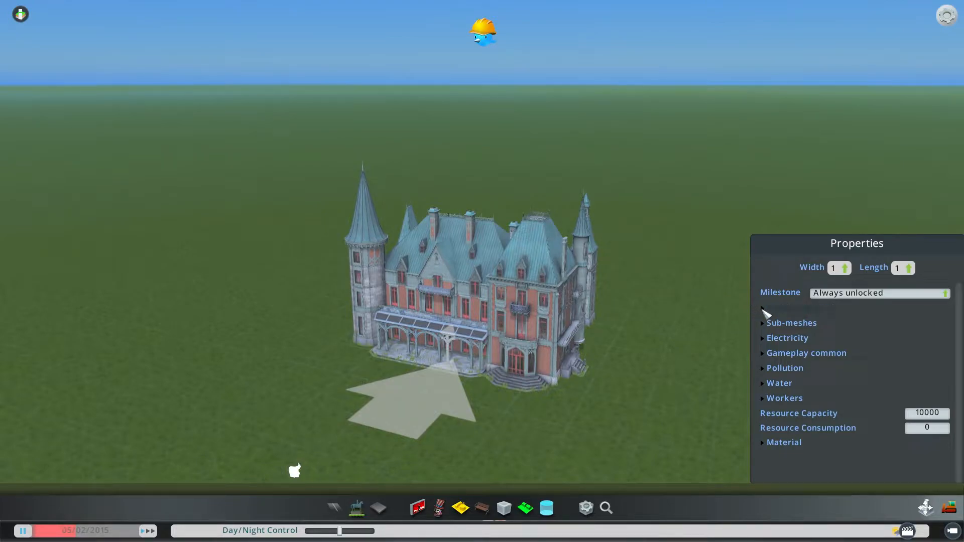
left_click(765, 312)
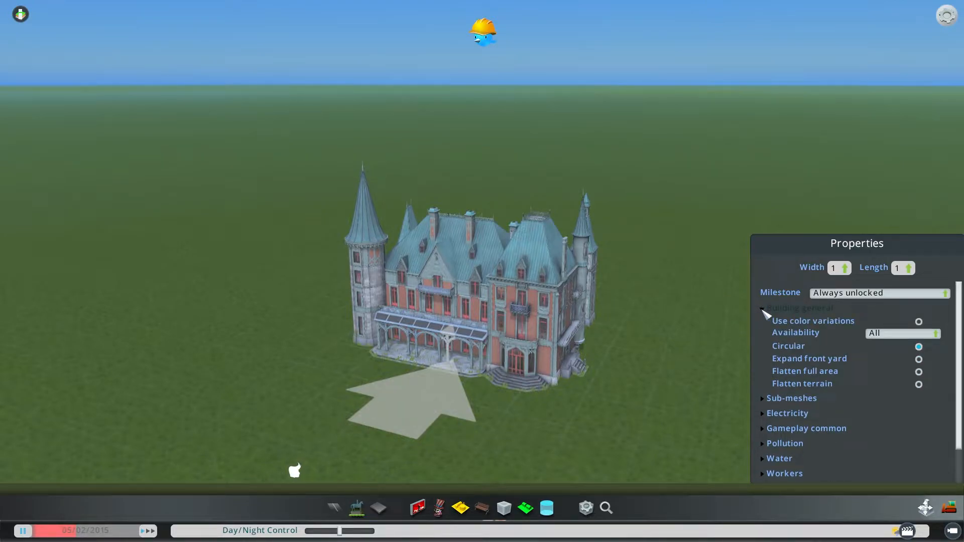
left_click(764, 310)
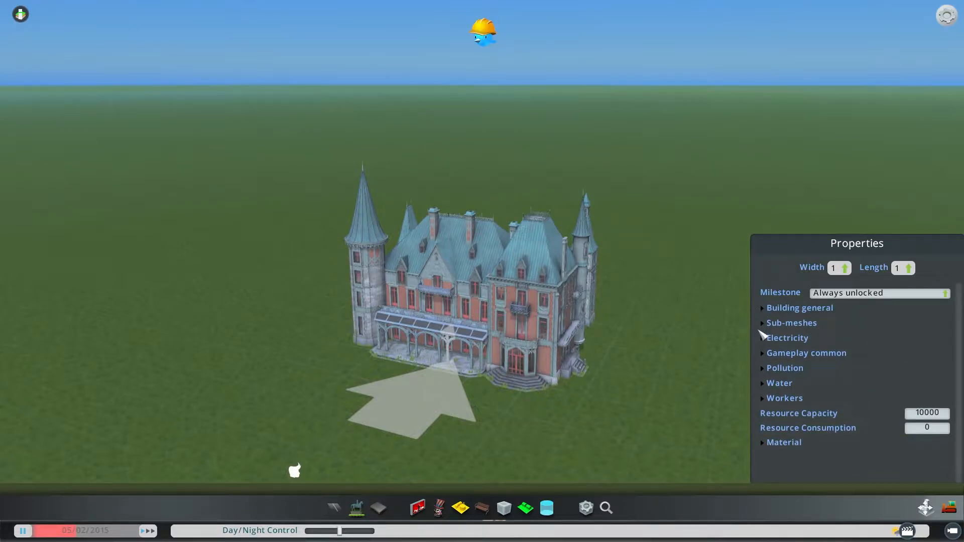
- Expand the castle's Sub-meshes properties and review the entries through to the last one
left_click(763, 324)
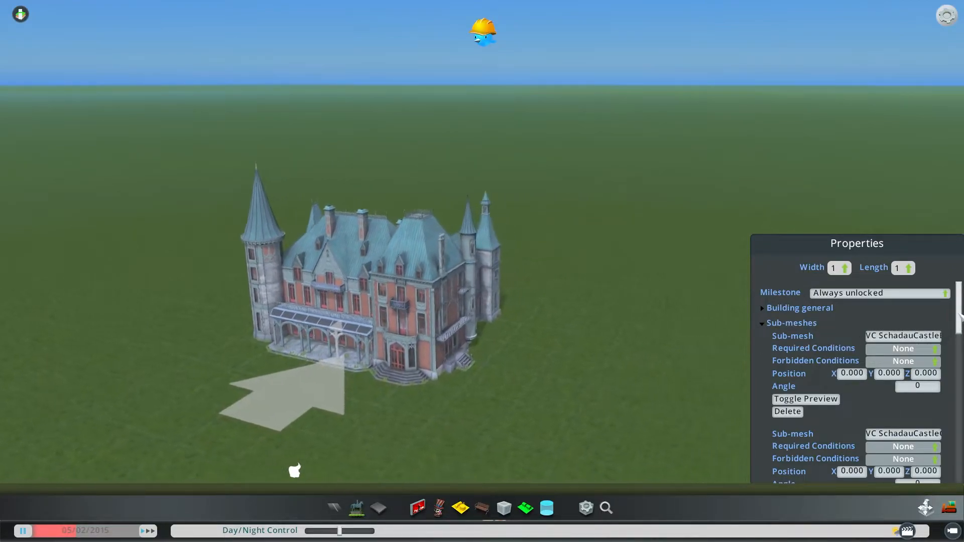
scroll(959, 322, "down", 1)
scroll(960, 321, "down", 4)
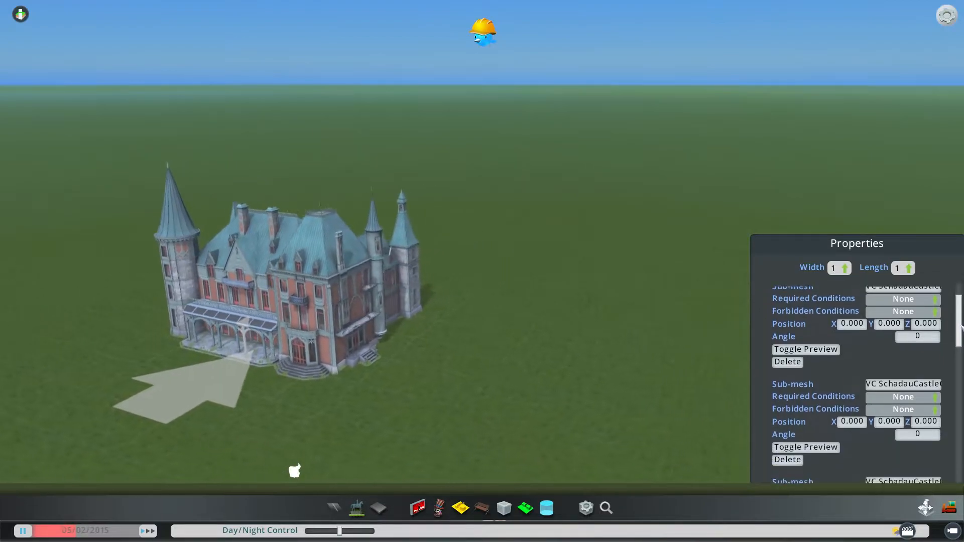
scroll(959, 326, "up", 4)
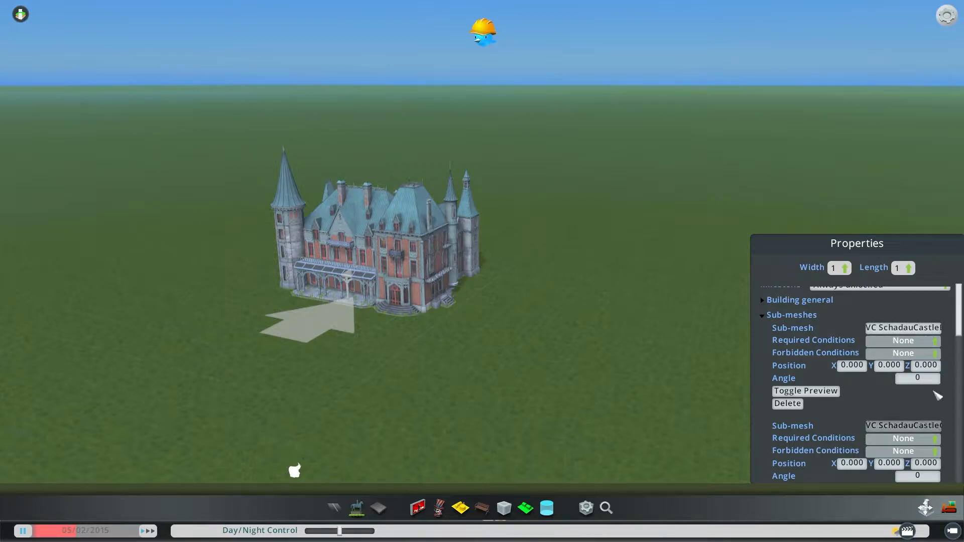
left_click_drag(958, 326, 955, 450)
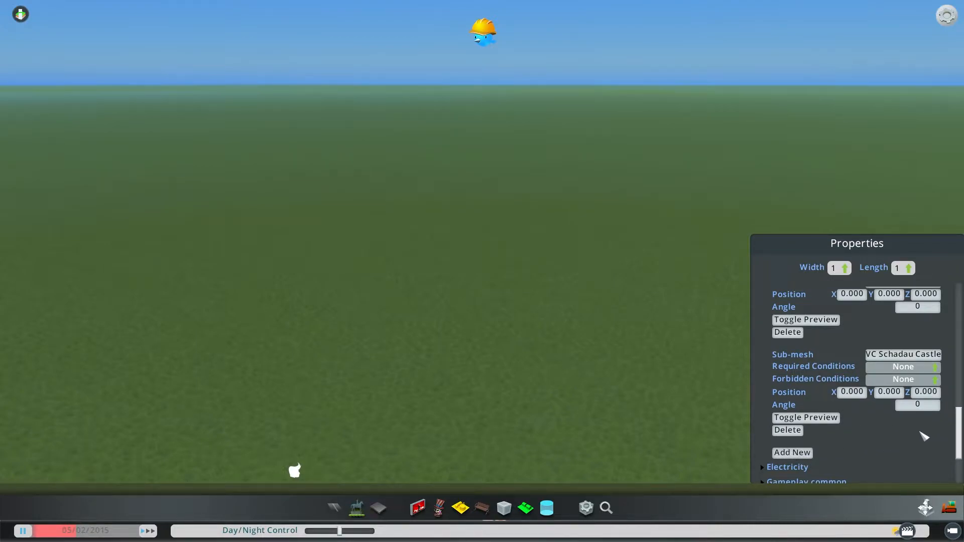
- Review the castle's Gameplay common properties, look at the model up close again, and collapse the section
left_click_drag(959, 417, 960, 442)
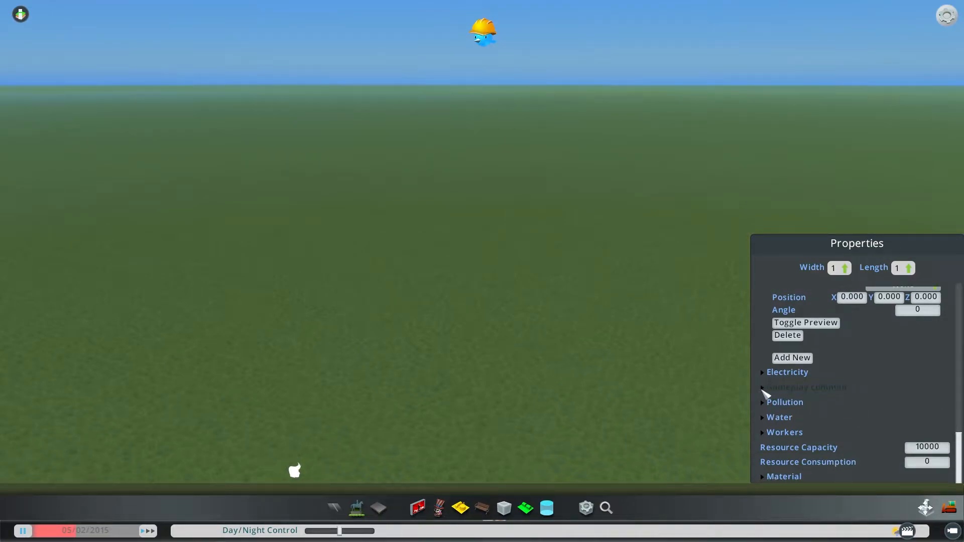
left_click(764, 390)
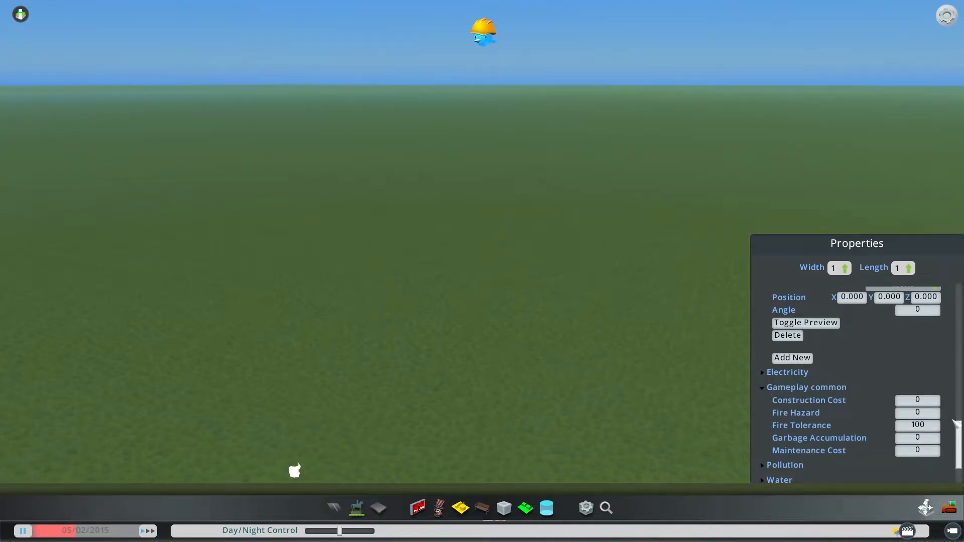
scroll(959, 427, "up", 3)
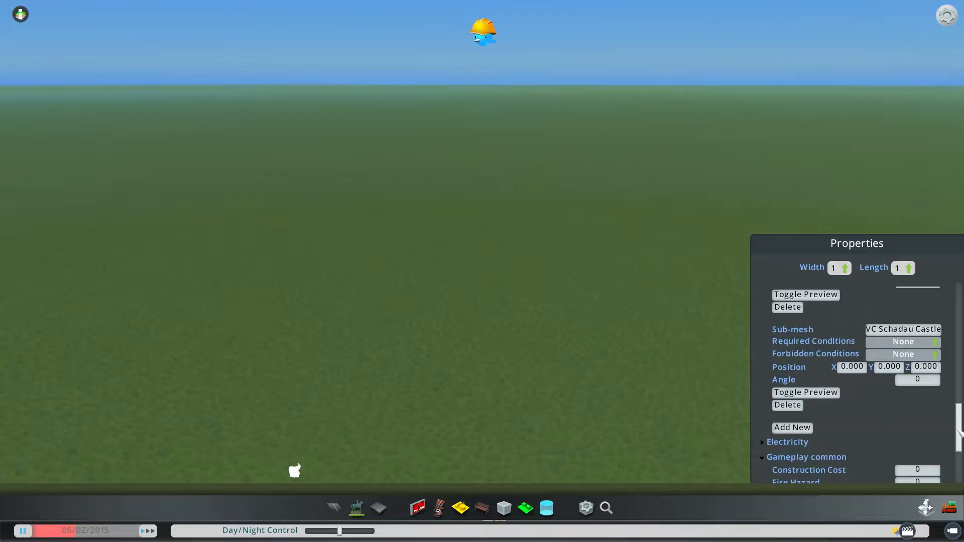
scroll(958, 437, "down", 4)
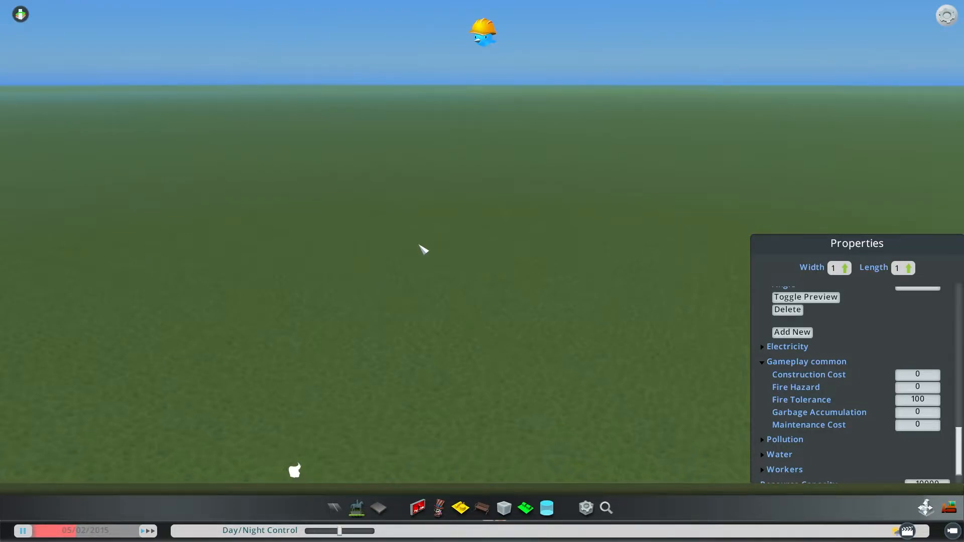
mouse_move(2, 237)
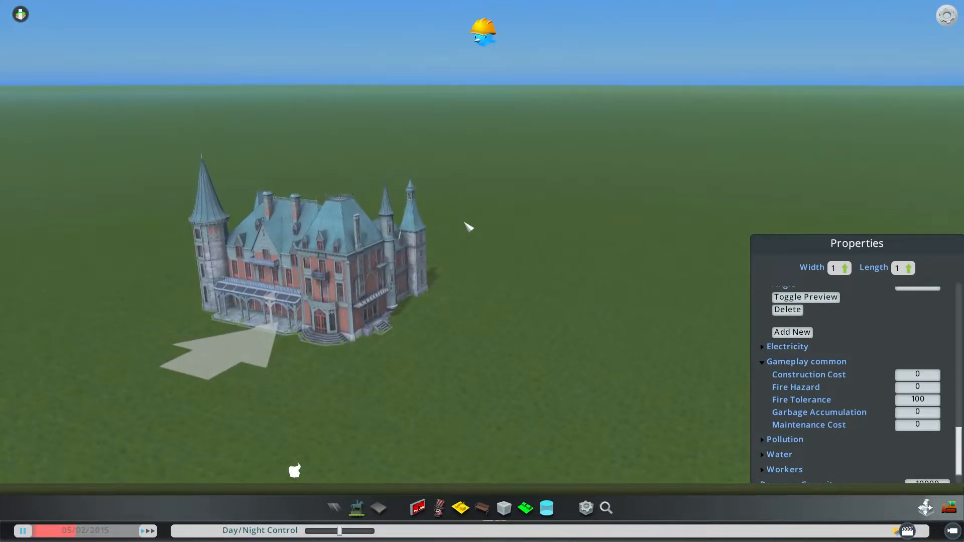
scroll(477, 219, "up", 3)
scroll(476, 220, "down", 2)
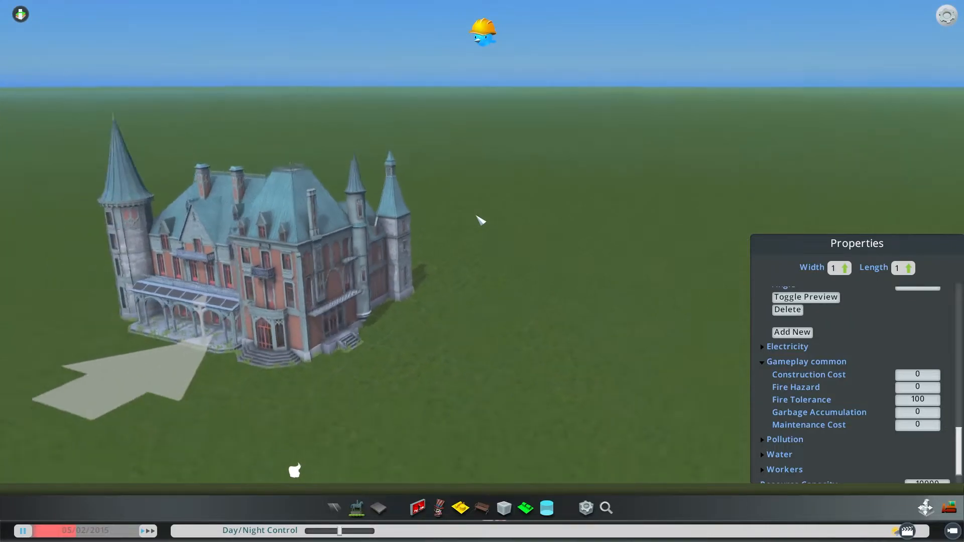
left_click_drag(477, 220, 491, 268)
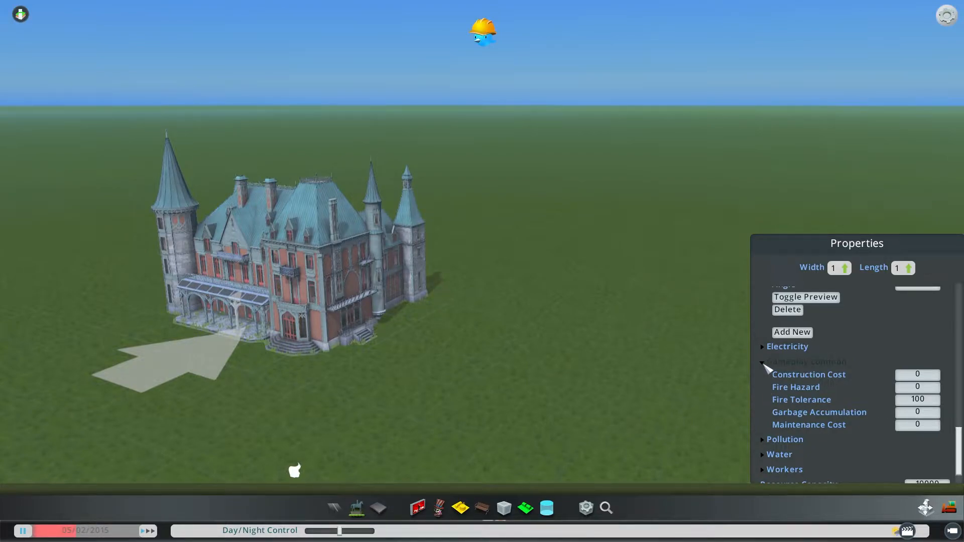
left_click(763, 363)
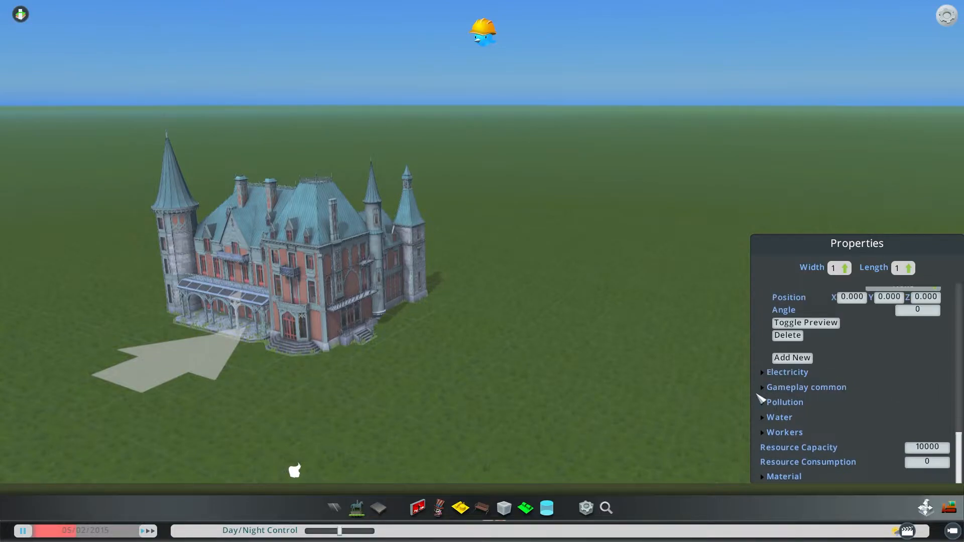
- Check the castle up close and from a higher angle, and start saving it as an asset
mouse_move(963, 362)
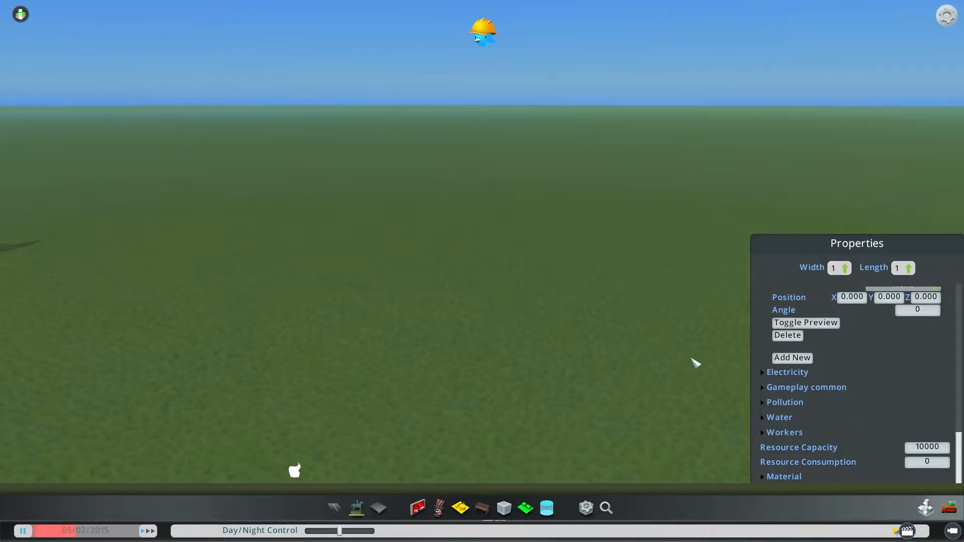
mouse_move(2, 288)
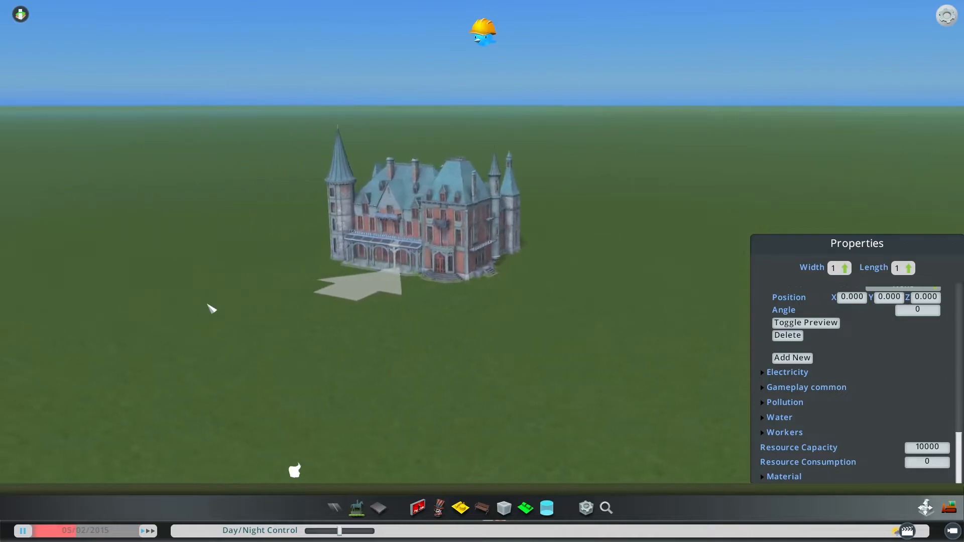
scroll(325, 240, "up", 2)
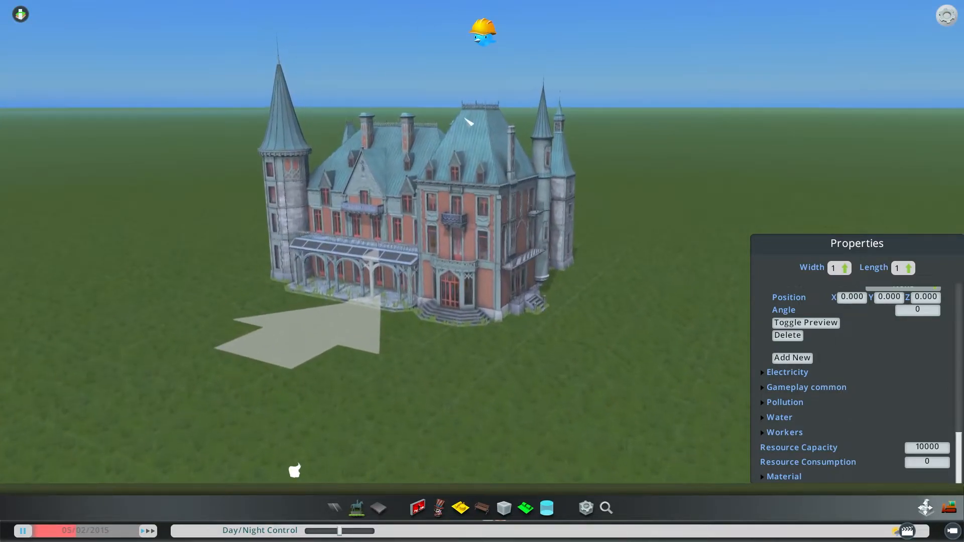
scroll(466, 120, "down", 2)
left_click_drag(465, 118, 481, 272)
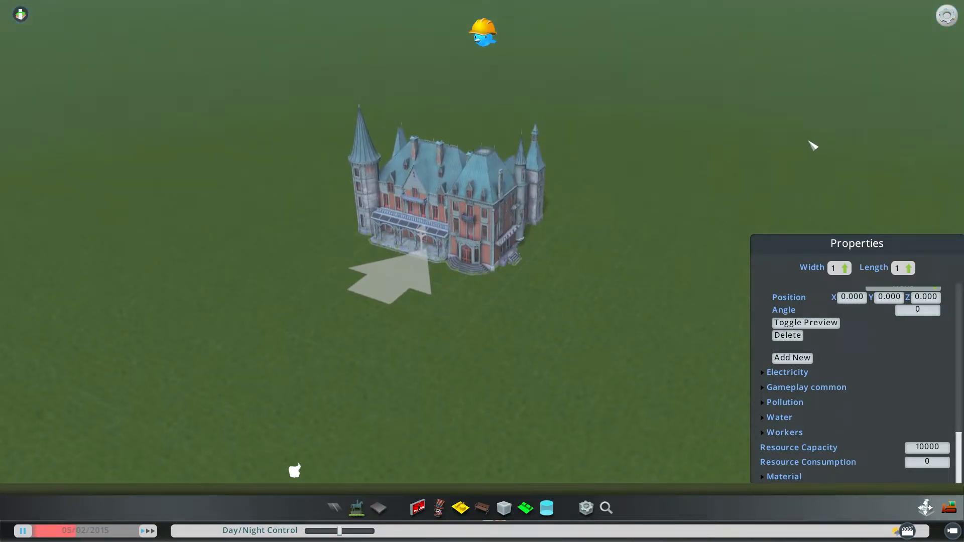
left_click(947, 16)
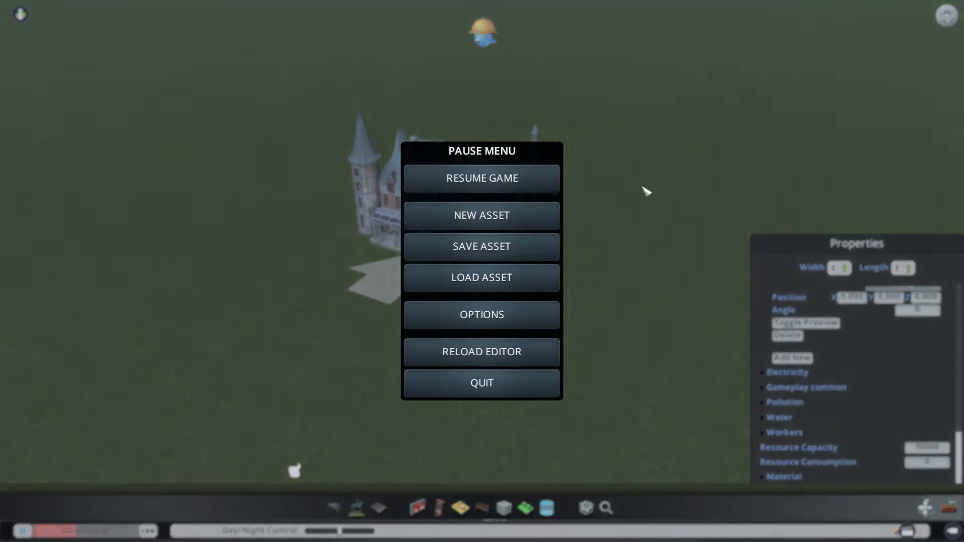
left_click(503, 246)
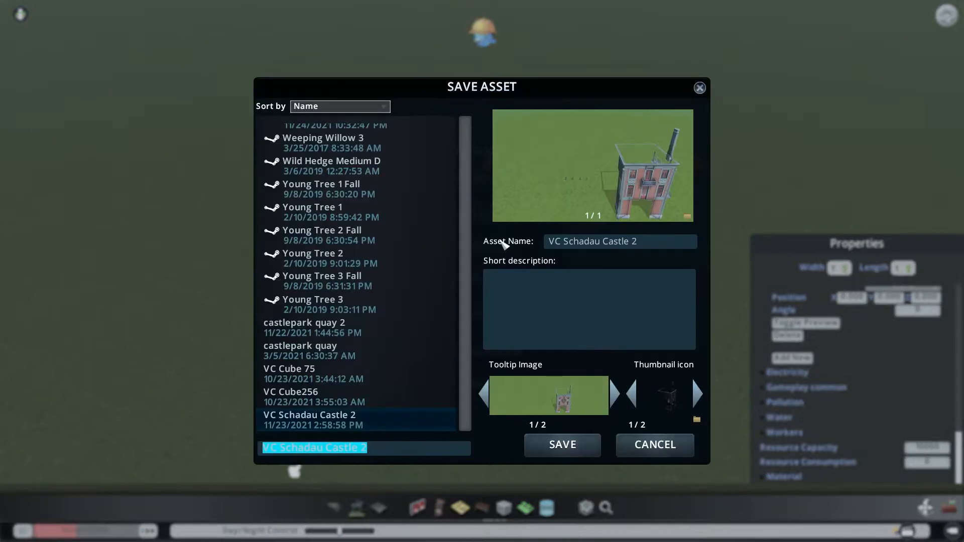
- Switch to File Explorer's Schadau Castle graphics folder and move it to the adjoining screen, clear of the Save Asset dialog
key("alt+Tab")
left_click_drag(611, 43, 511, 32)
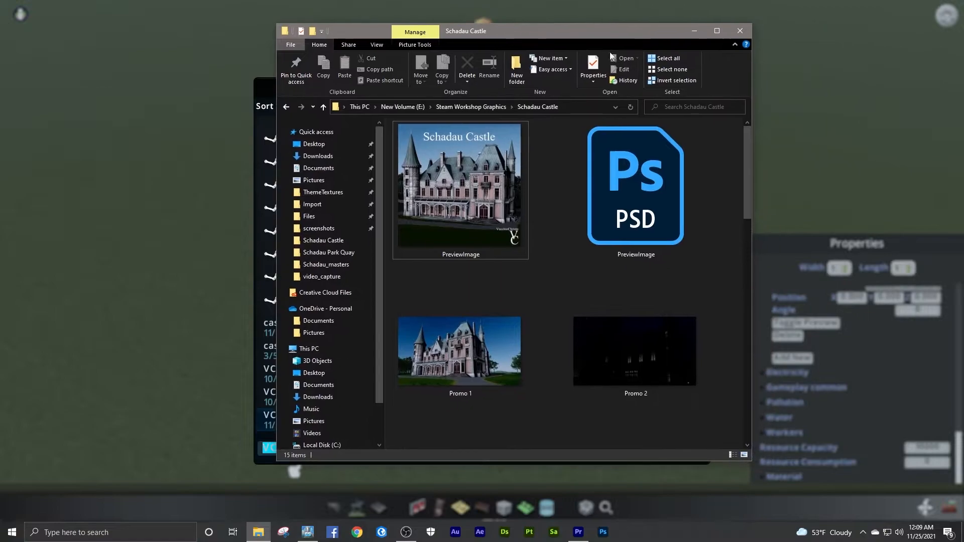
left_click(716, 32)
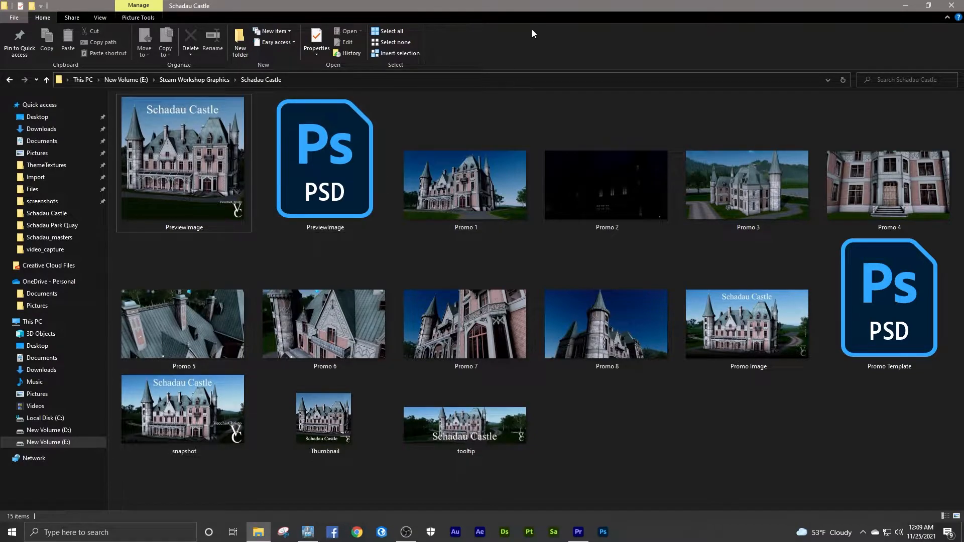
left_click_drag(537, 9, 963, 47)
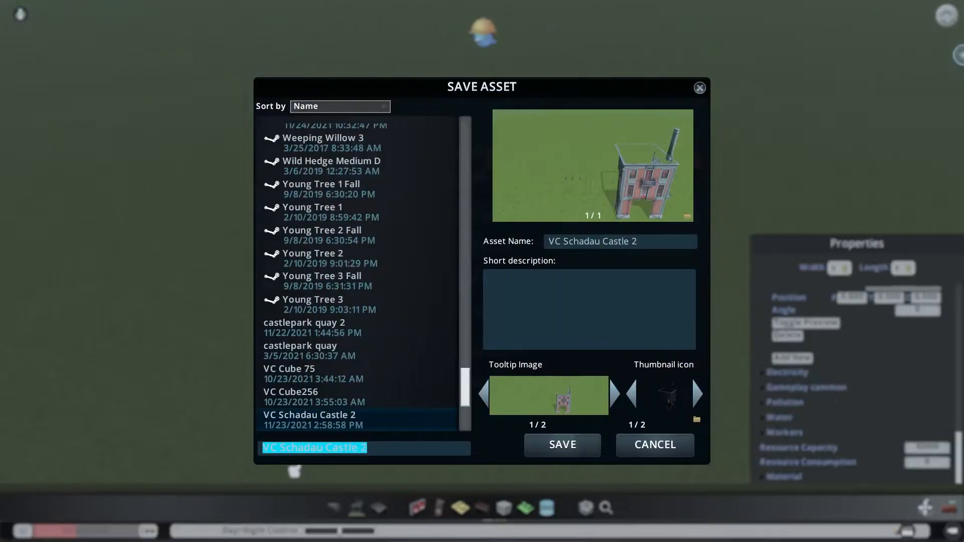
- Open the asset's thumbnail staging folder and replace asset_thumb and asset_tooltip with the custom Schadau Castle images
left_click(700, 421)
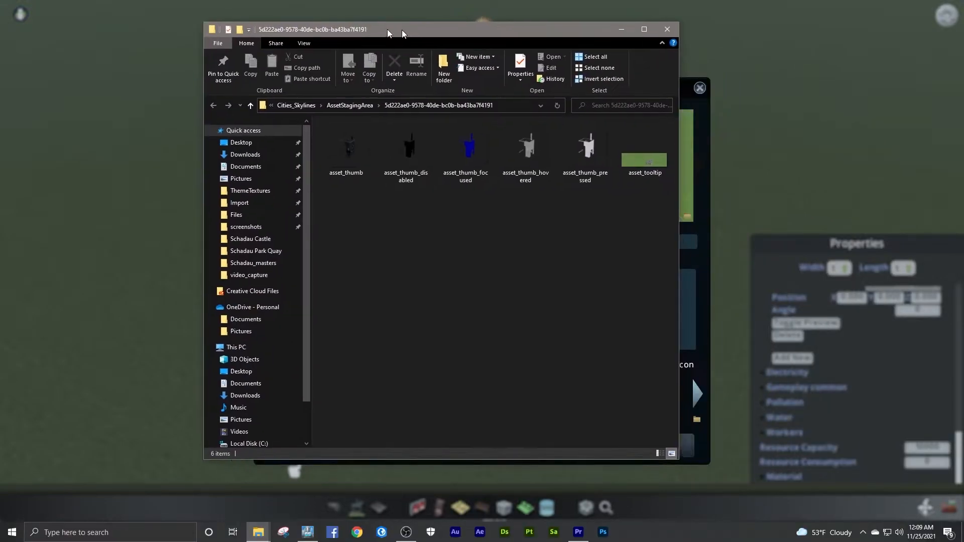
left_click_drag(402, 29, 378, 36)
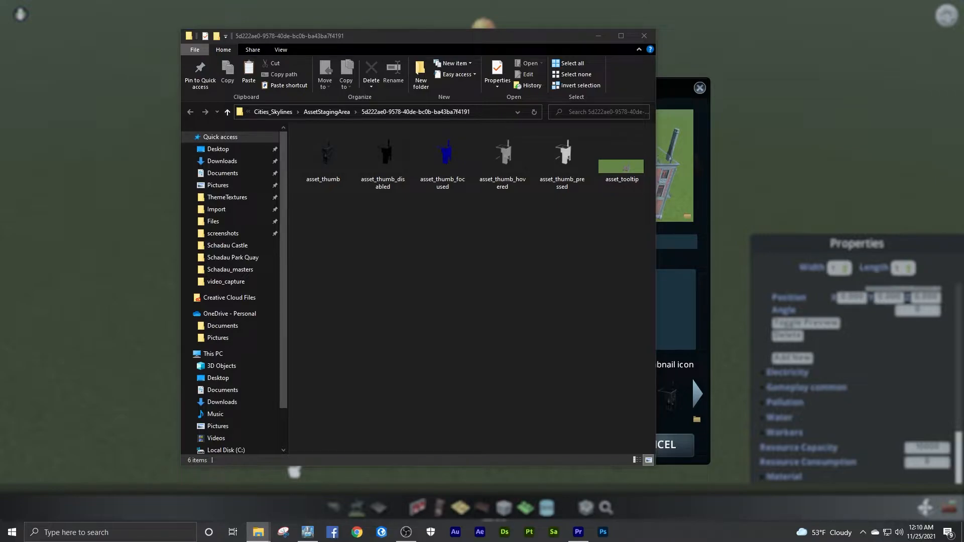
left_click_drag(914, 191, 330, 281)
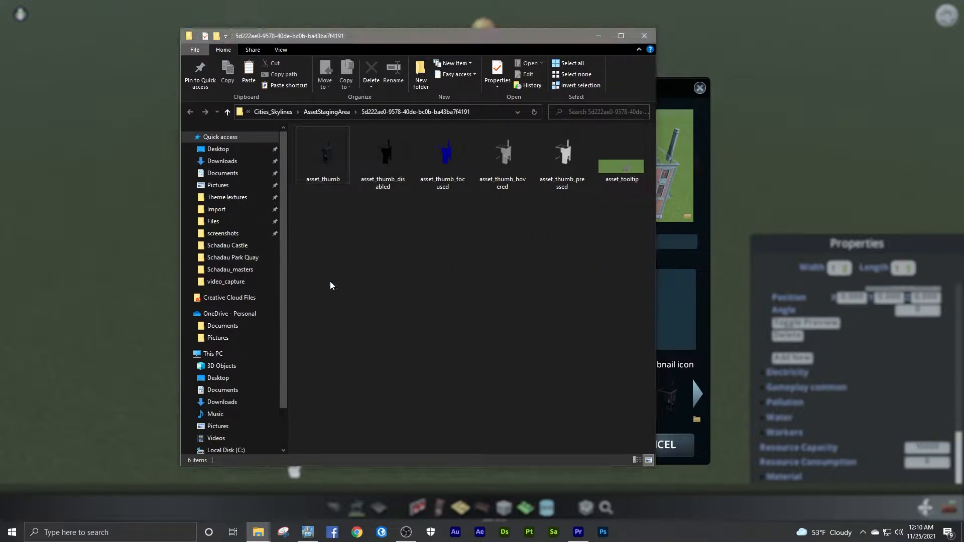
left_click(435, 201)
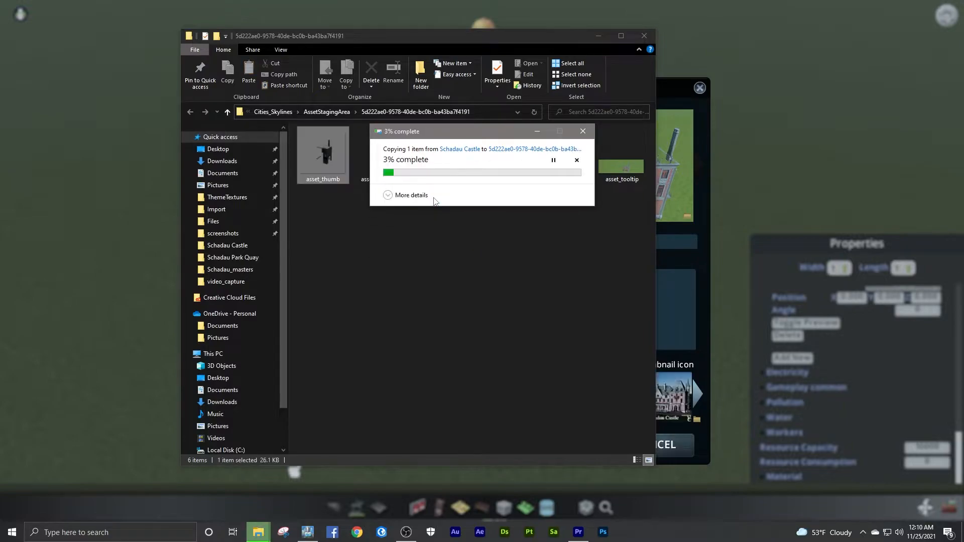
left_click(499, 200)
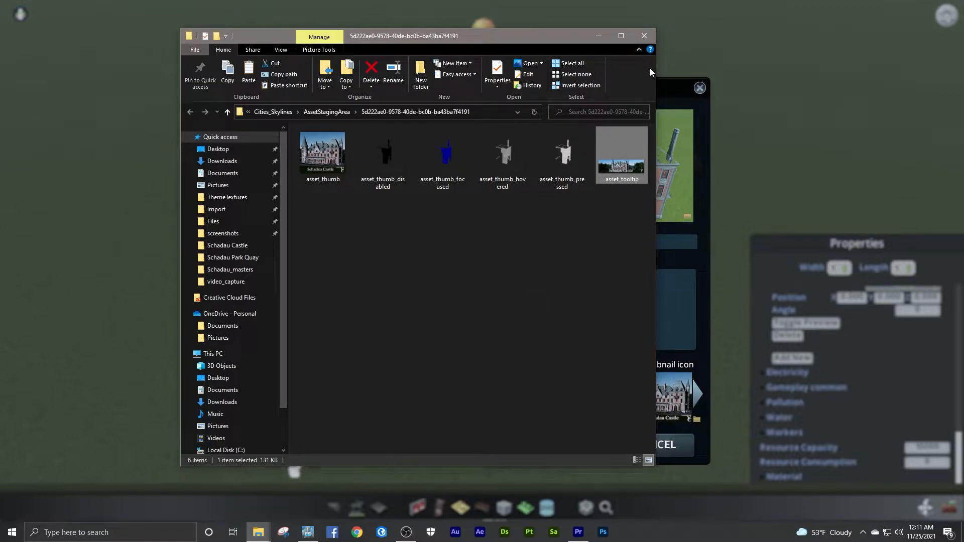
left_click(644, 37)
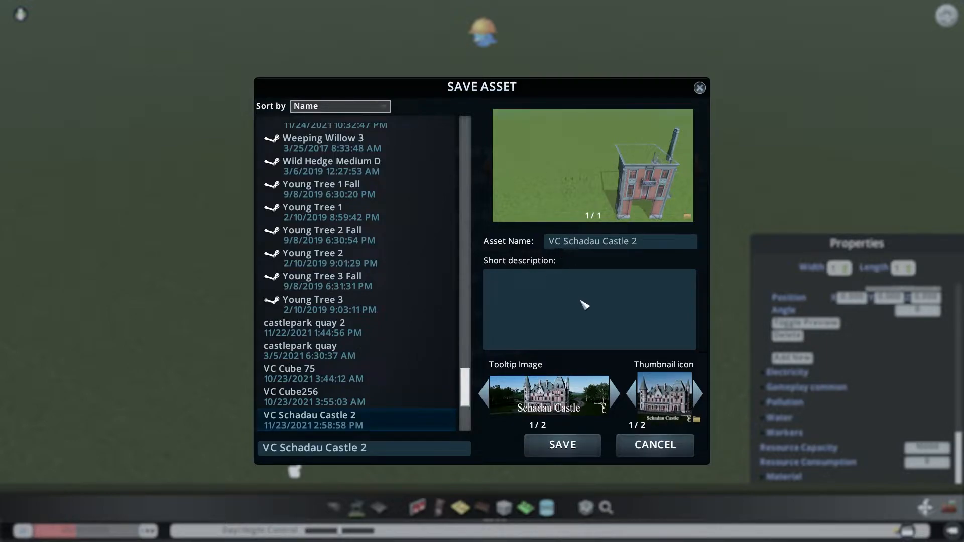
- Open the asset's Snapshots folder and replace the snapshot, thumbnail and tooltip files with the custom Schadau Castle images
left_click(688, 217)
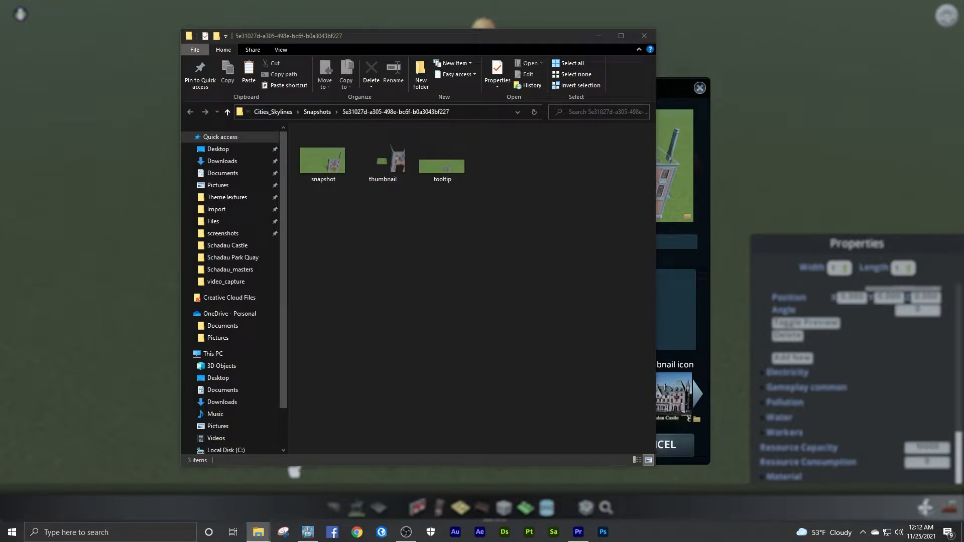
left_click_drag(451, 291, 387, 283)
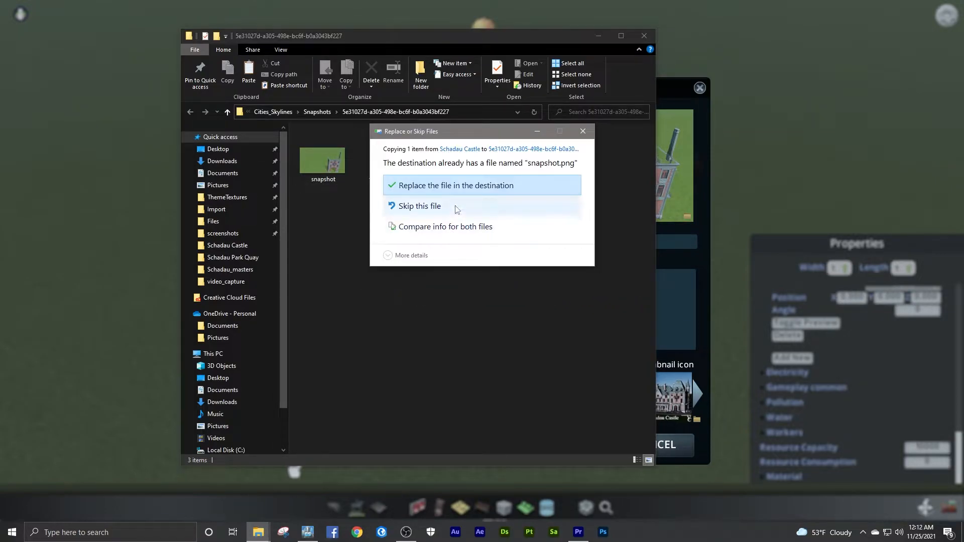
left_click(454, 186)
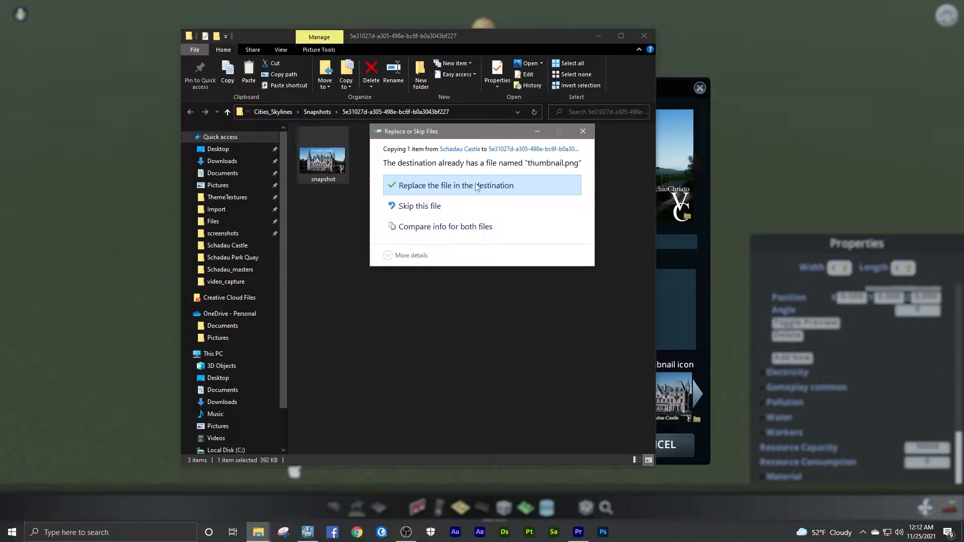
left_click(477, 187)
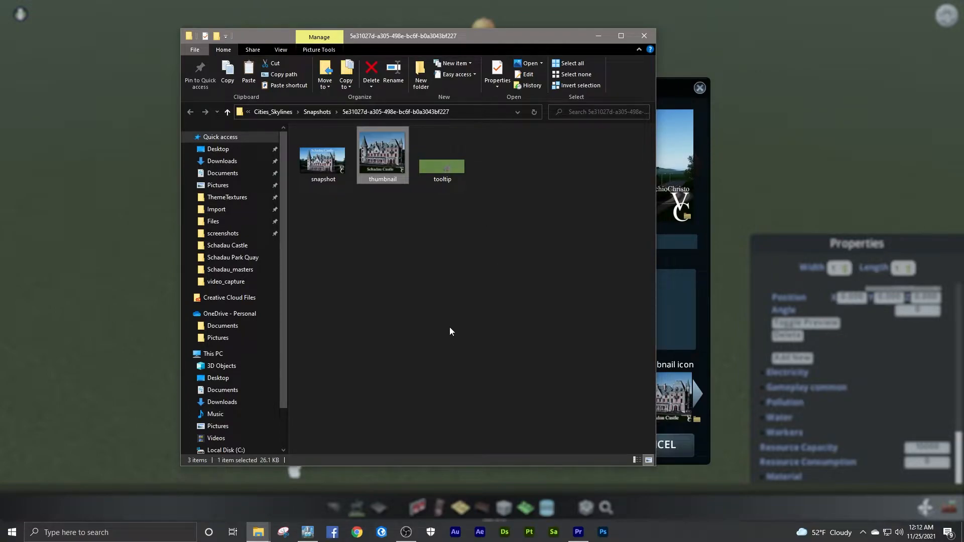
left_click_drag(963, 253, 444, 259)
left_click(477, 186)
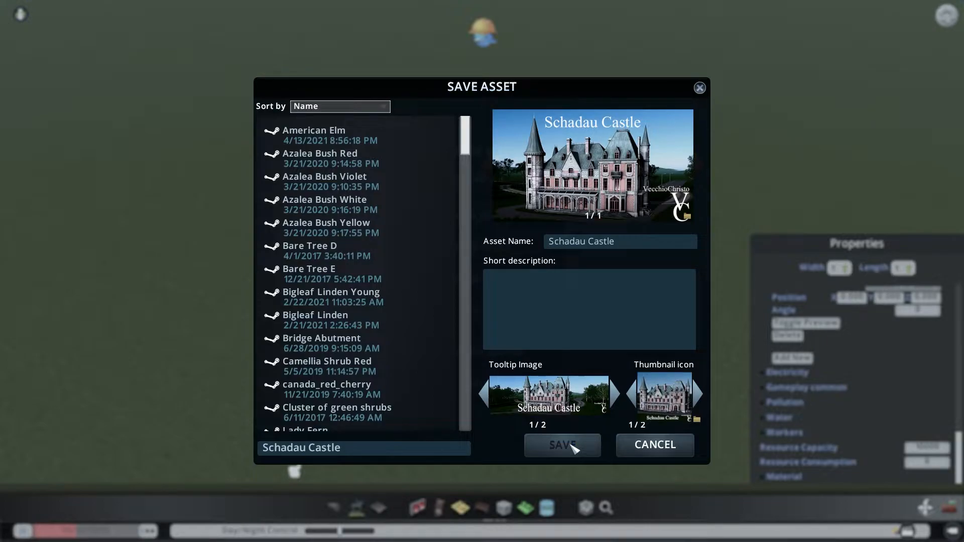
- Save the asset under the name Schadau Castle and accept the mesh warnings
left_click(572, 446)
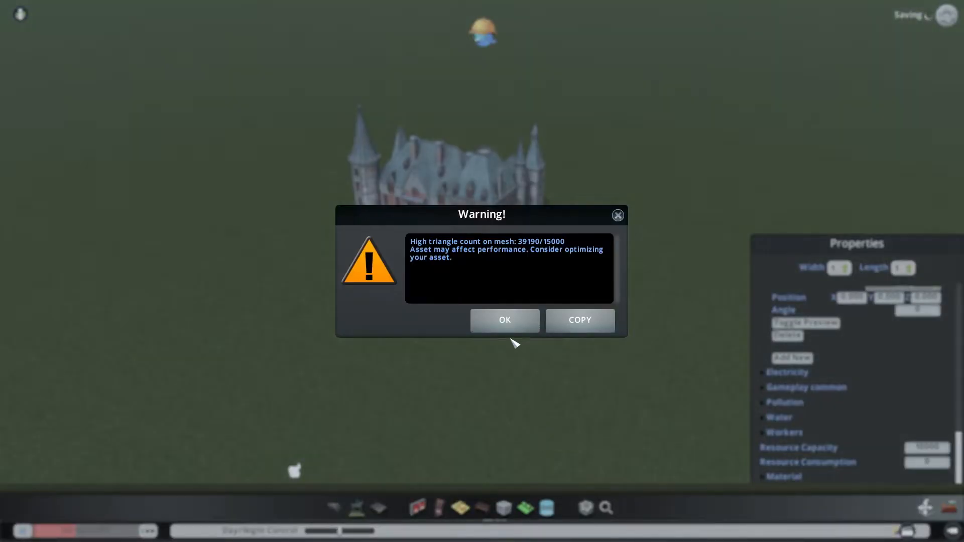
left_click(504, 320)
left_click(505, 320)
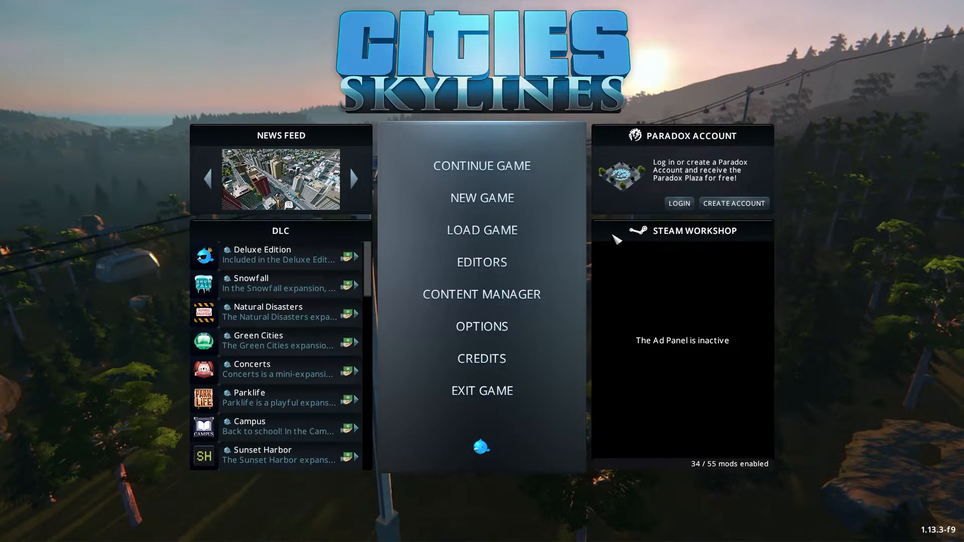
- Search the Content Manager's assets for "sch" and start sharing Schadau Castle to the Steam Workshop
left_click(483, 296)
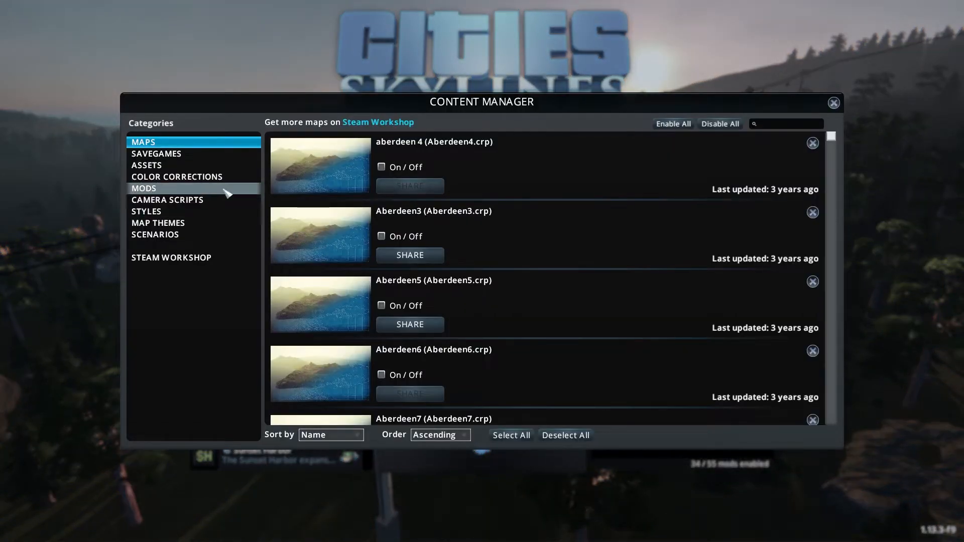
left_click(197, 166)
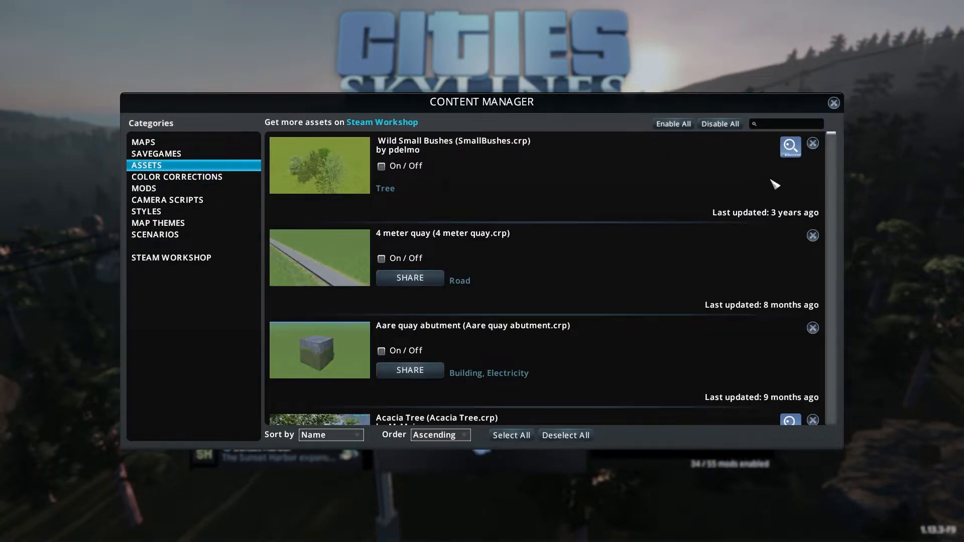
type("sch")
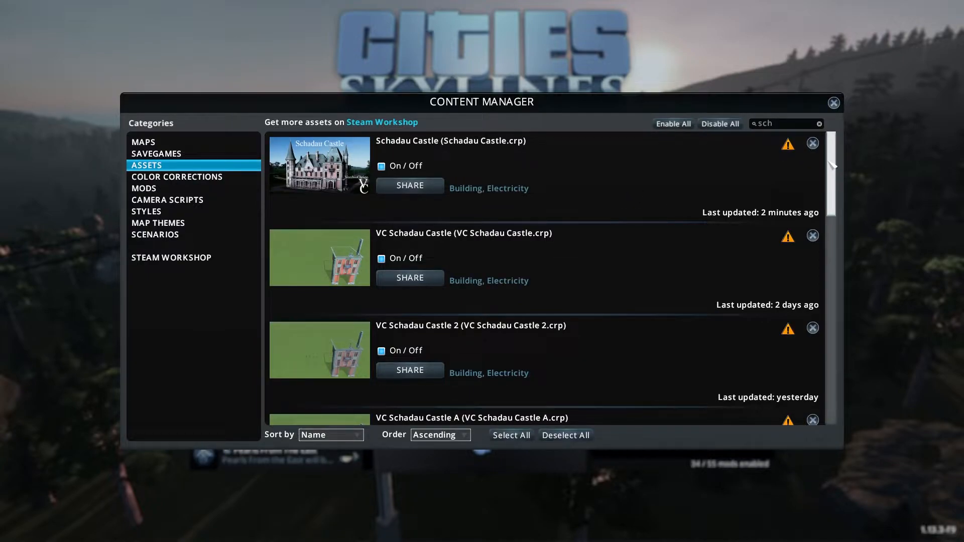
left_click(415, 193)
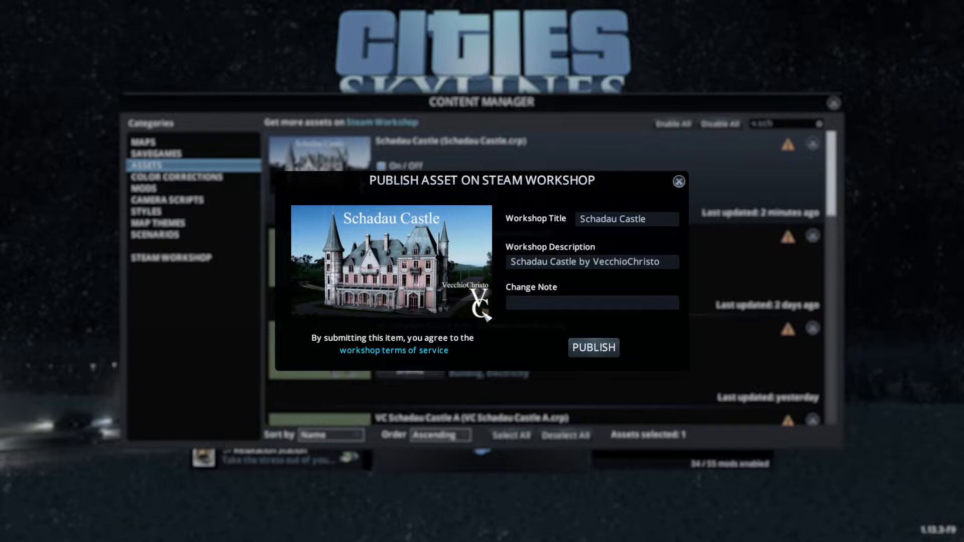
- Replace the Workshop PreviewImage with the one from the Schadau Castle graphics folder and publish the asset
left_click(486, 315)
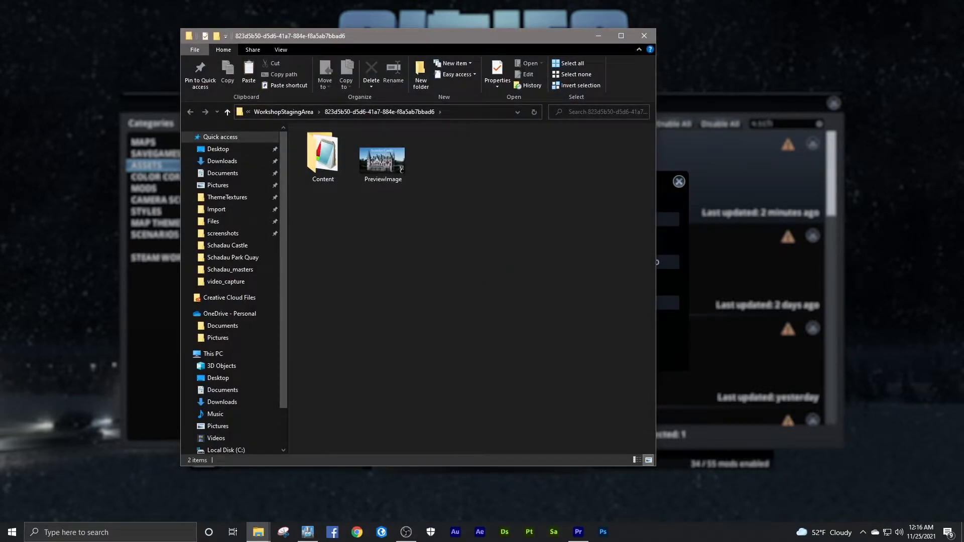
left_click_drag(809, 209, 438, 256)
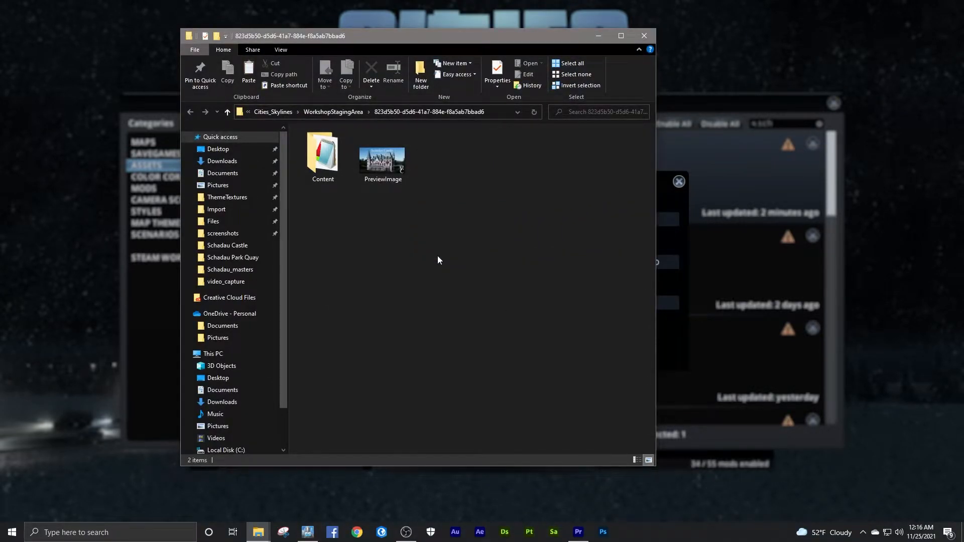
left_click(464, 199)
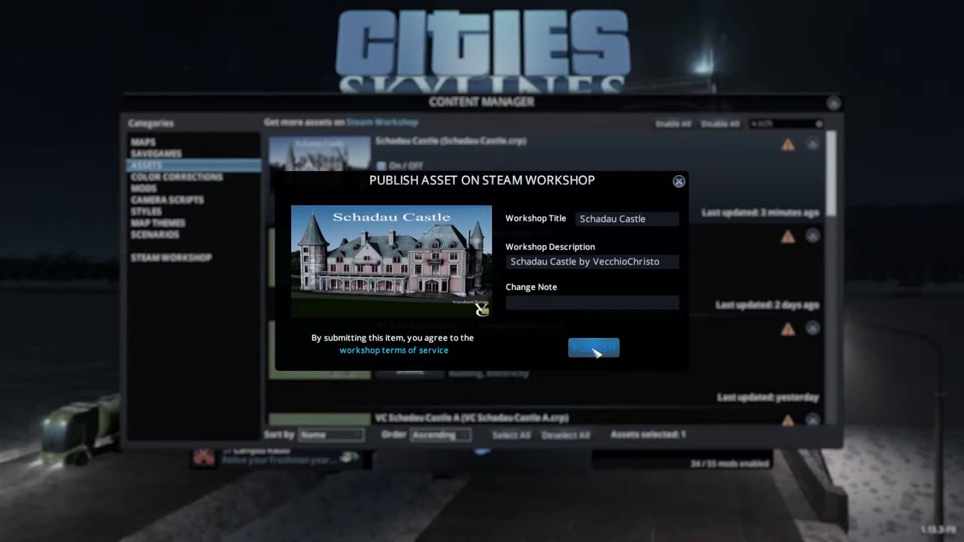
left_click(595, 351)
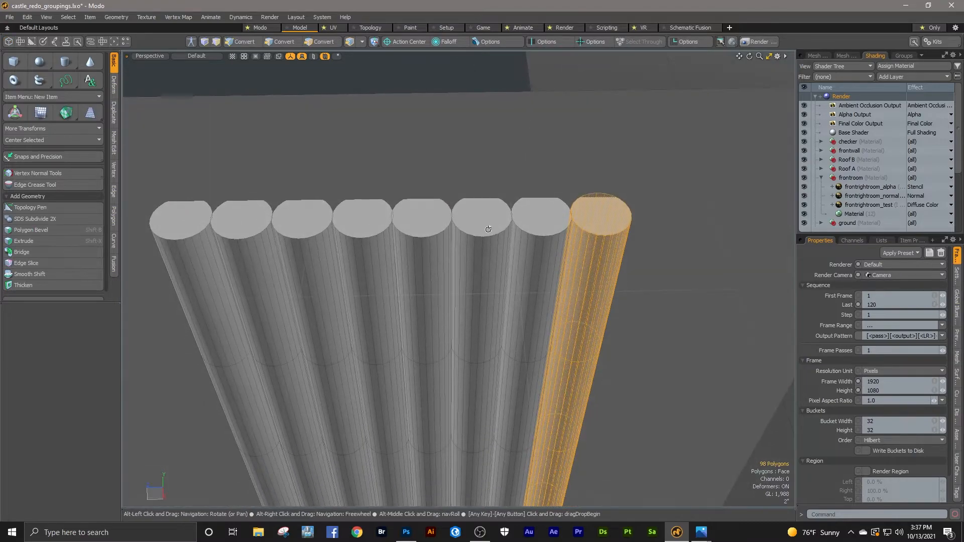
- In Modo, move the selected end cylinder -0.25" along Z and show the row in the Top view
left_click_drag(533, 431, 536, 431)
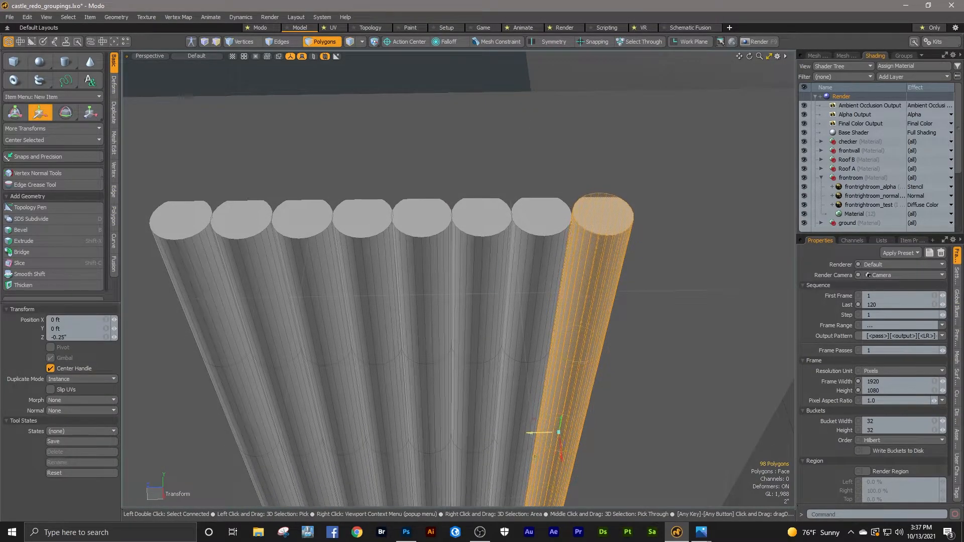
left_click_drag(526, 377, 420, 362, "alt")
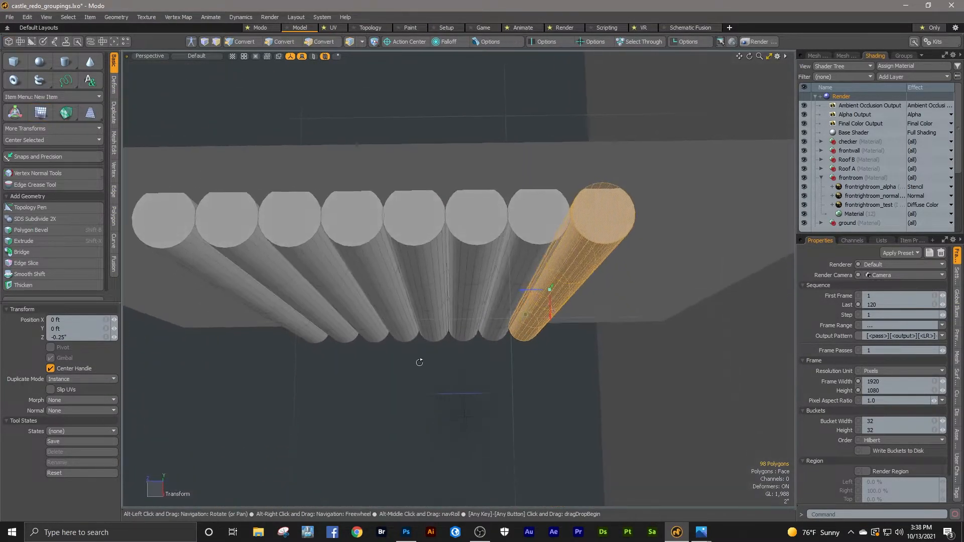
left_click(150, 56)
left_click(151, 15)
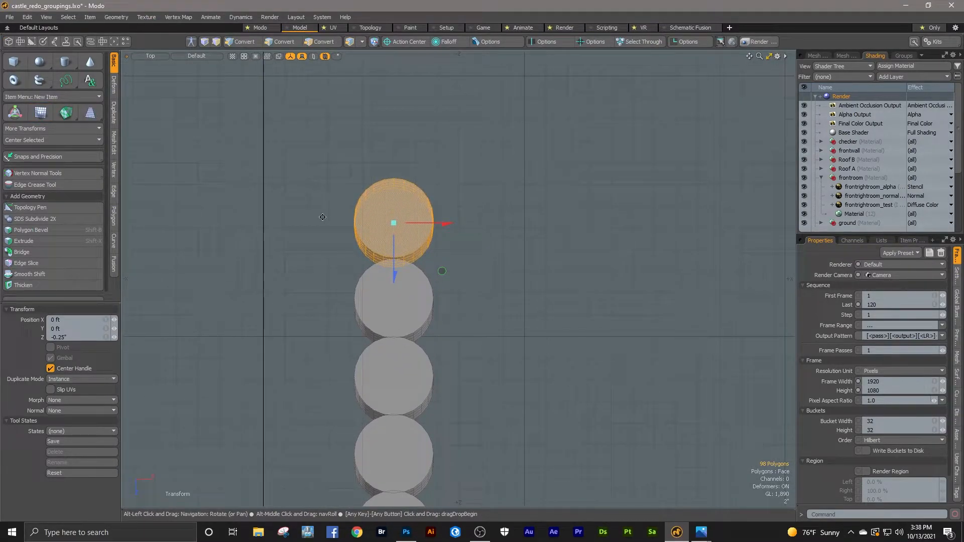
key("q")
- Add the second cylinder to the selection and move both slightly away from the rest of the row
scroll(399, 265, "up", 4)
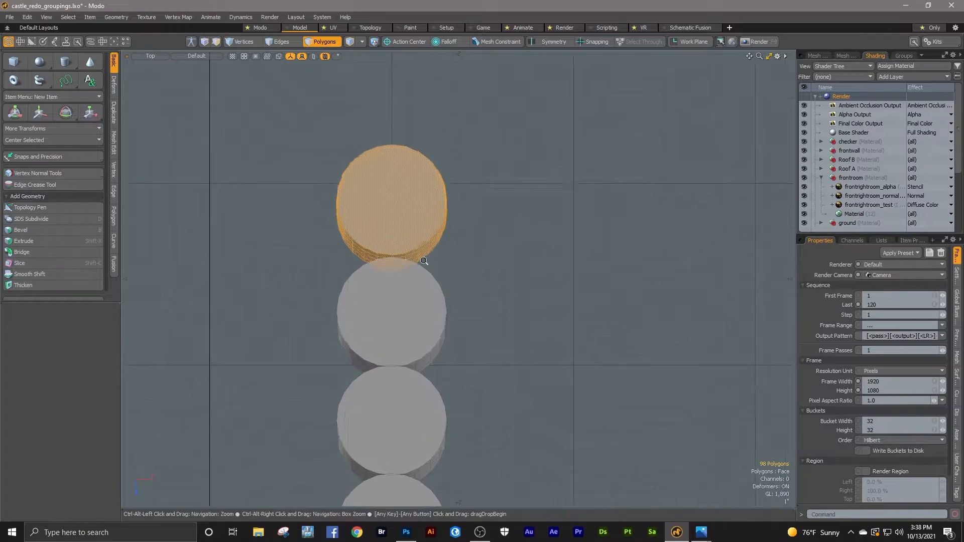
double_click(402, 307, "shift")
key("w")
left_click_drag(391, 303, 391, 299)
key("q")
scroll(389, 290, "down", 4)
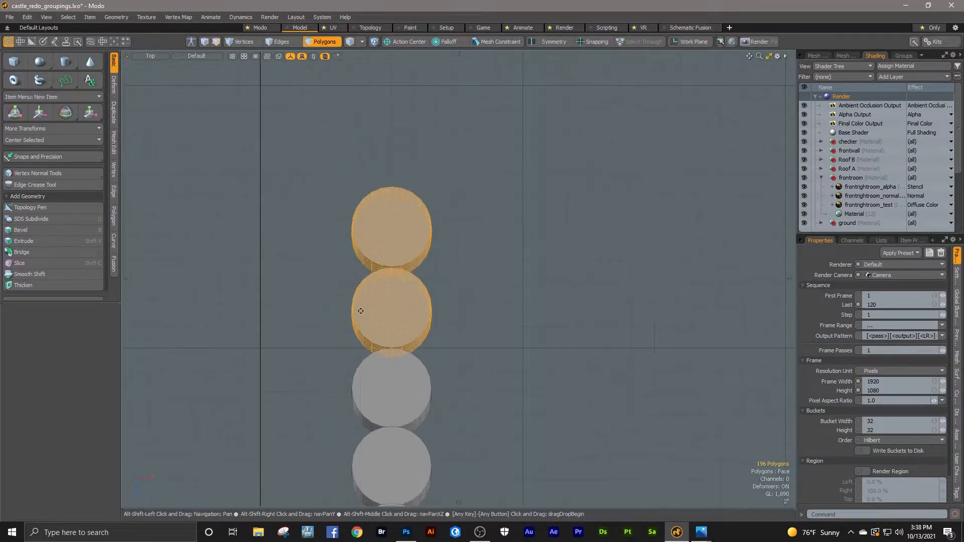
- Add the third cylinder to the selection and move the three selected cylinders -0.1875" along Z
left_click(377, 334, "shift")
double_click(378, 334, "shift")
key("w")
left_click_drag(384, 322, 384, 319)
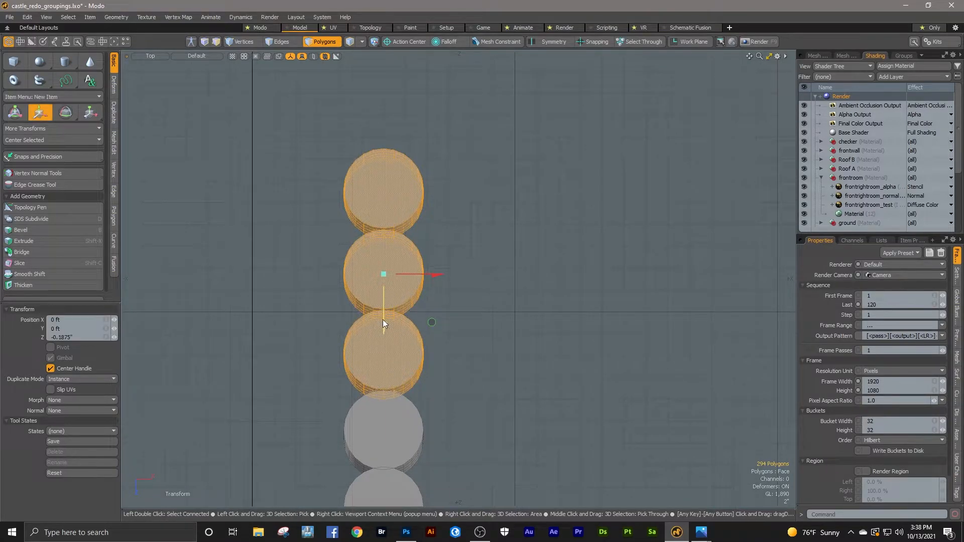
- Add the fourth cylinder to the selection and shift the four cylinders slightly along Z away from the rest of the row
scroll(396, 341, "up", 3)
key("q")
left_click_drag(436, 200, 406, 276)
double_click(407, 348, "shift")
left_click_drag(406, 367, 431, 361)
key("w")
left_click_drag(408, 240, 465, 282)
- Add the fifth cylinder to the selection and move the group -0.0938" along Z
key("q")
double_click(392, 308, "shift")
key("w")
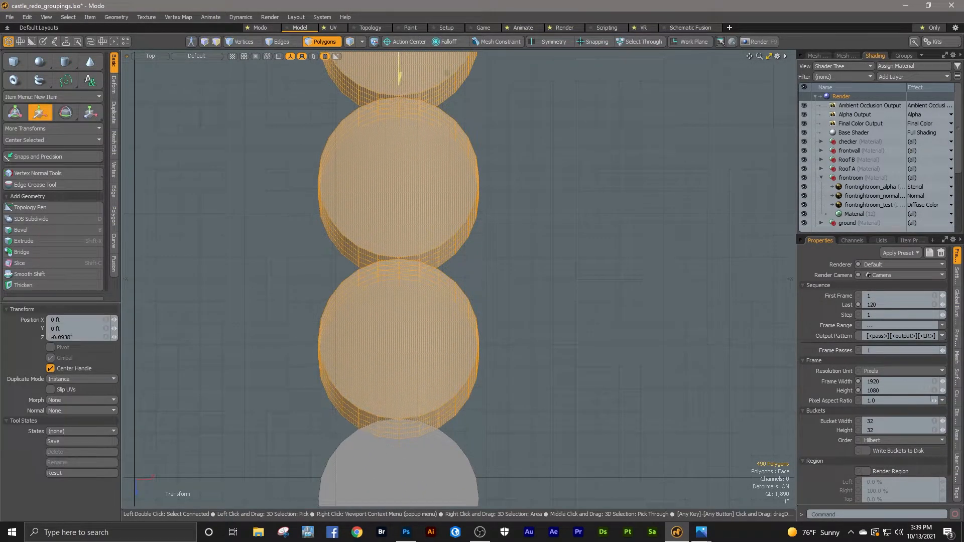
- Add the sixth cylinder to the selection and move the group -0.1563" along Z
key("q")
scroll(458, 215, "down", 5)
scroll(459, 271, "up", 5)
double_click(456, 281, "shift")
key("w")
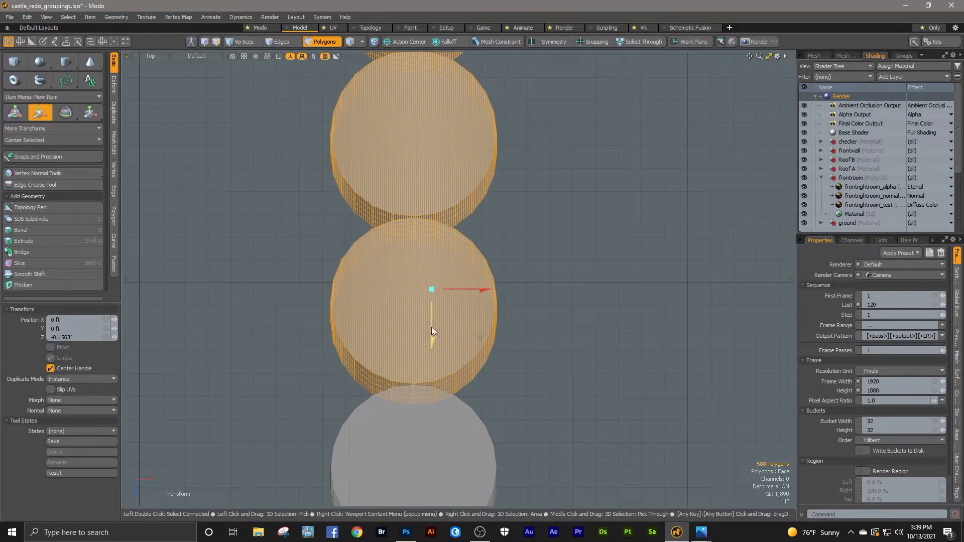
- Add the seventh cylinder to the selection and show its contact with the last cylinder up close
key("q")
scroll(386, 331, "down", 5)
double_click(389, 338, "shift")
scroll(400, 352, "up", 5)
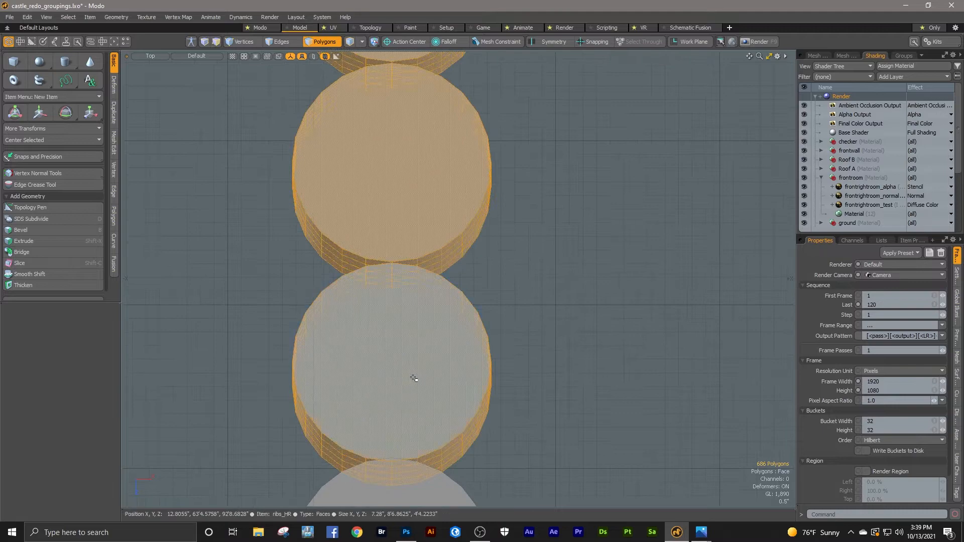
- Try moving the seven cylinders along Z and rotating the whole row of eight in the Right view
key("w")
key("q")
scroll(413, 384, "down", 5)
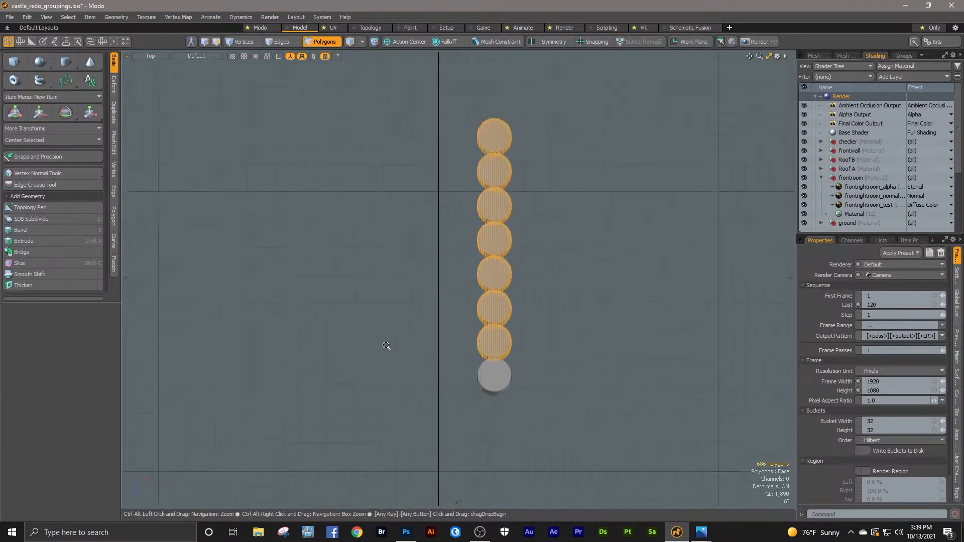
left_click(150, 55)
left_click(154, 89)
left_click(351, 172)
left_click_drag(382, 295, 362, 141)
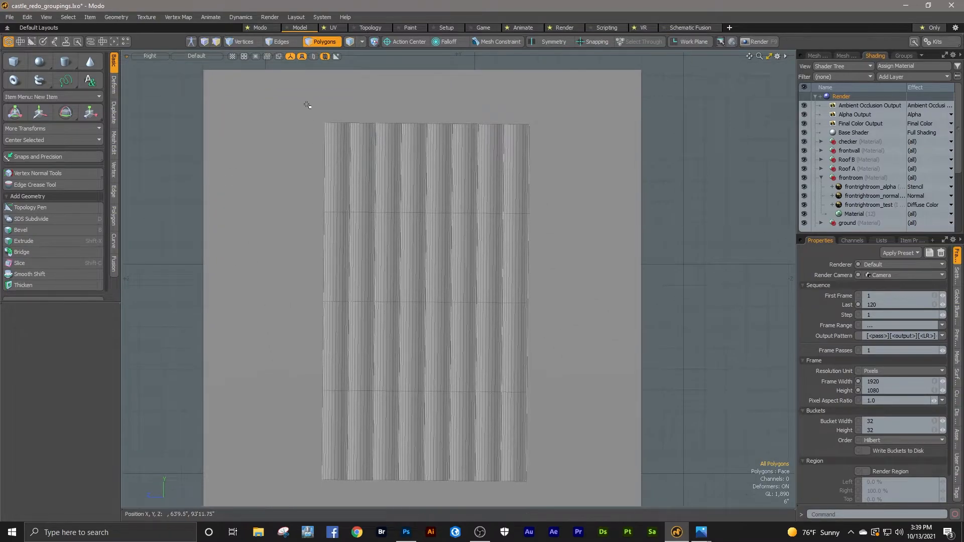
left_click_drag(286, 104, 510, 450)
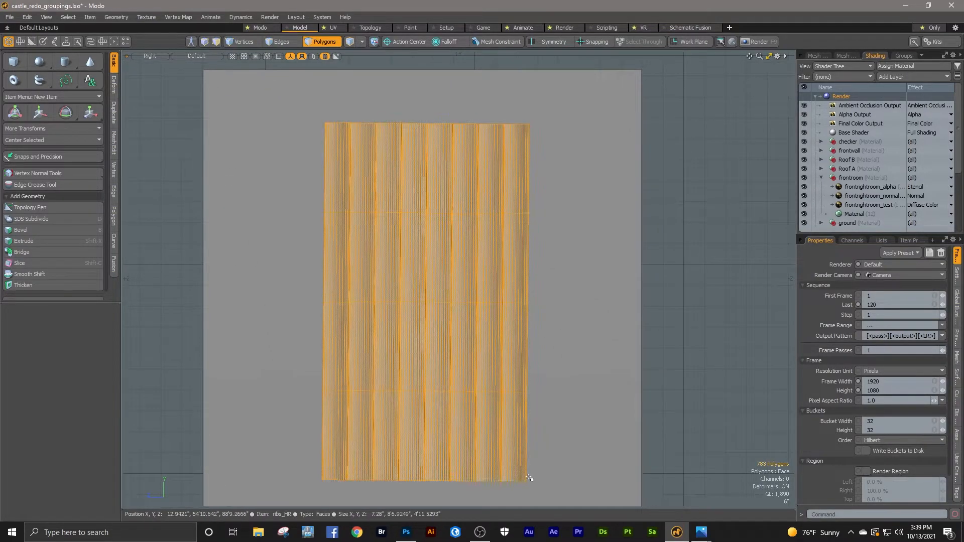
key("e")
mouse_move(479, 349)
left_mouse_down()
mouse_move(485, 303)
mouse_move(471, 341)
left_mouse_up()
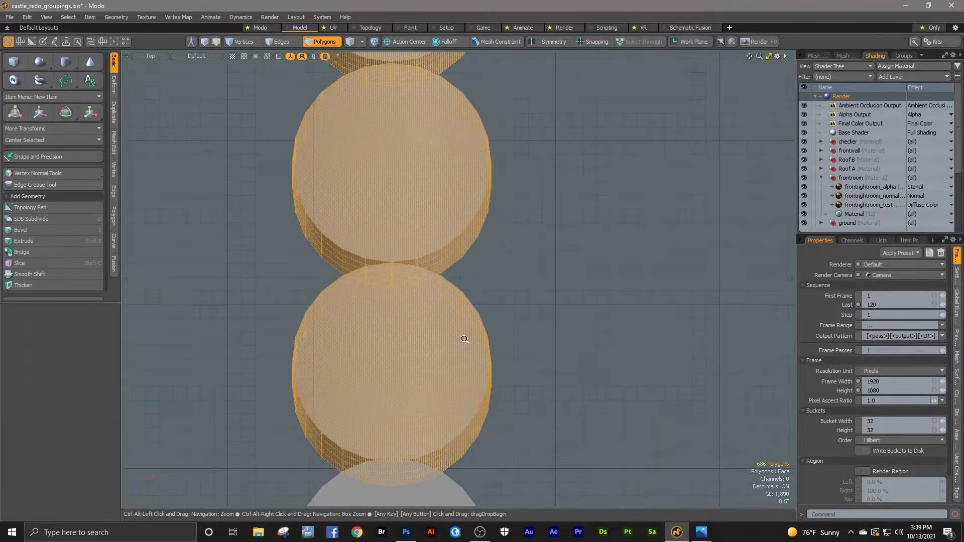
- Move the seven selected cylinders -0.1563" along Z
key("w")
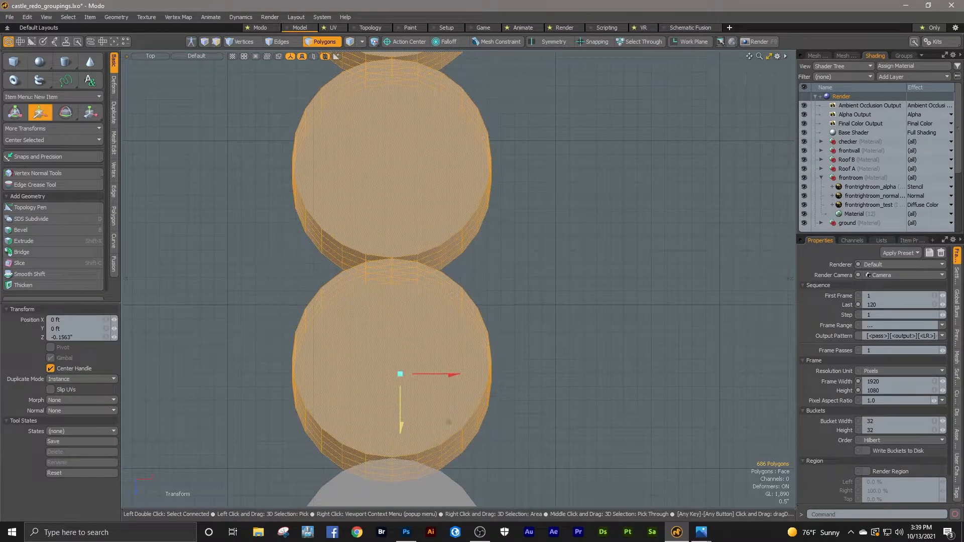
key("q")
left_click_drag(490, 342, 310, 164, "ctrl+alt")
- In the Right view, select all eight cylinders and rotate them to a diagonal, rising toward the upper right
left_click(150, 56)
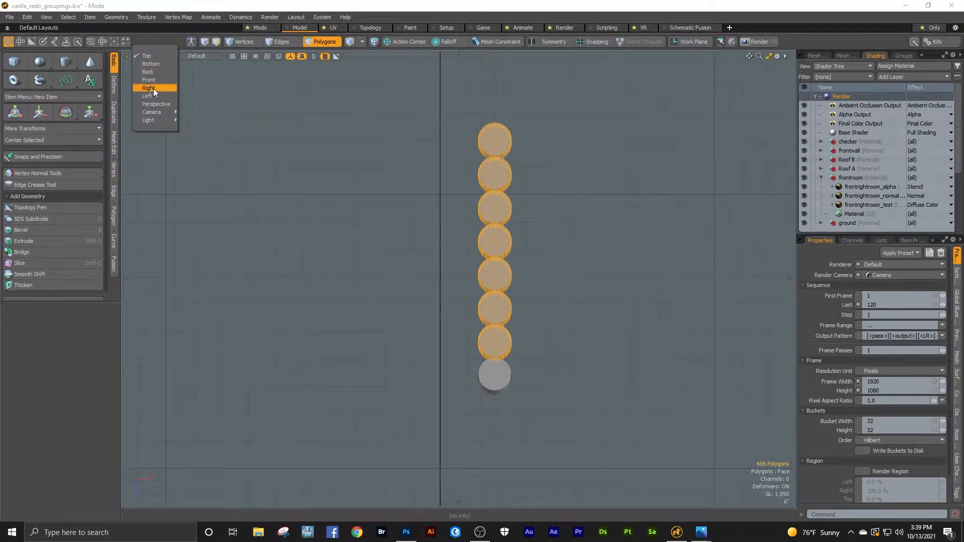
left_click(149, 88)
left_click_drag(383, 295, 362, 142, "ctrl+alt")
left_click_drag(287, 101, 527, 469)
key("e")
left_click_drag(483, 310, 456, 323)
key("q")
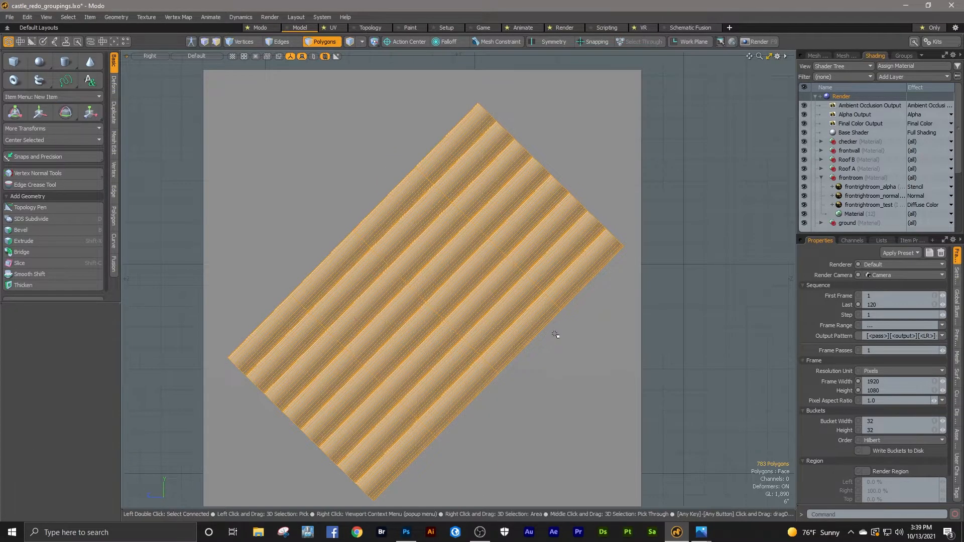
- Deselect the cylinders and check the diagonal ribs against their backing plane in the Perspective view
left_click(317, 132)
left_click(150, 56)
left_click(158, 72)
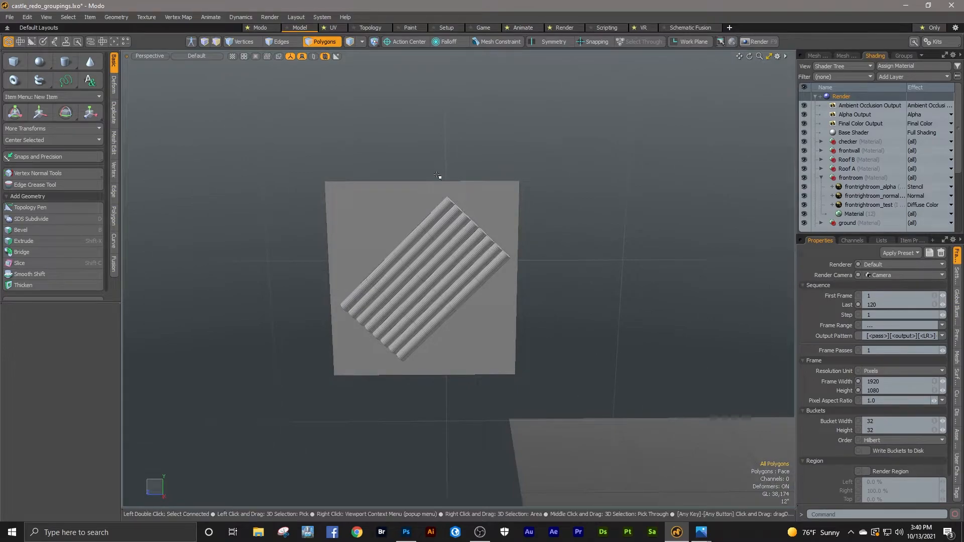
left_click_drag(437, 172, 502, 126)
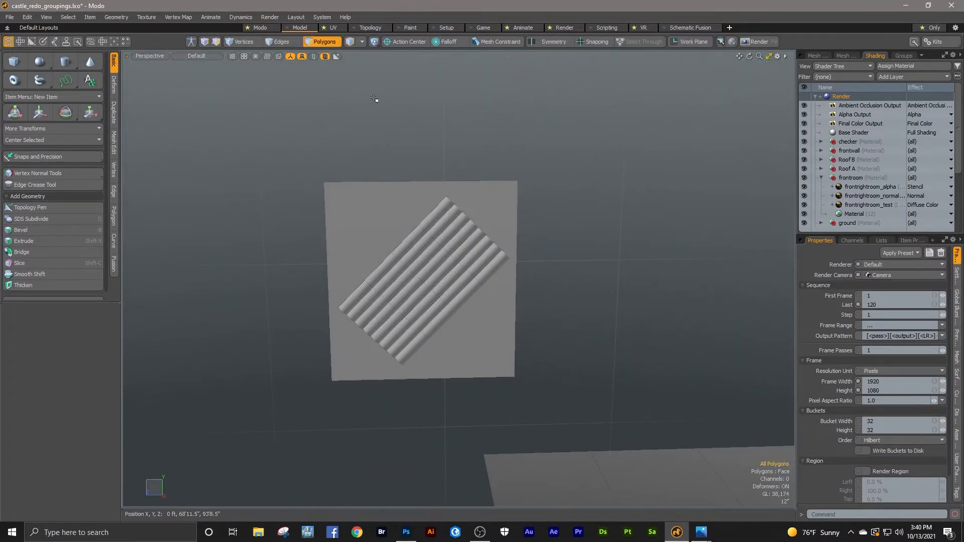
- In the Game layout, bake the ribs_normal map with the Bake Wizard using a distance of 24"
left_click(483, 28)
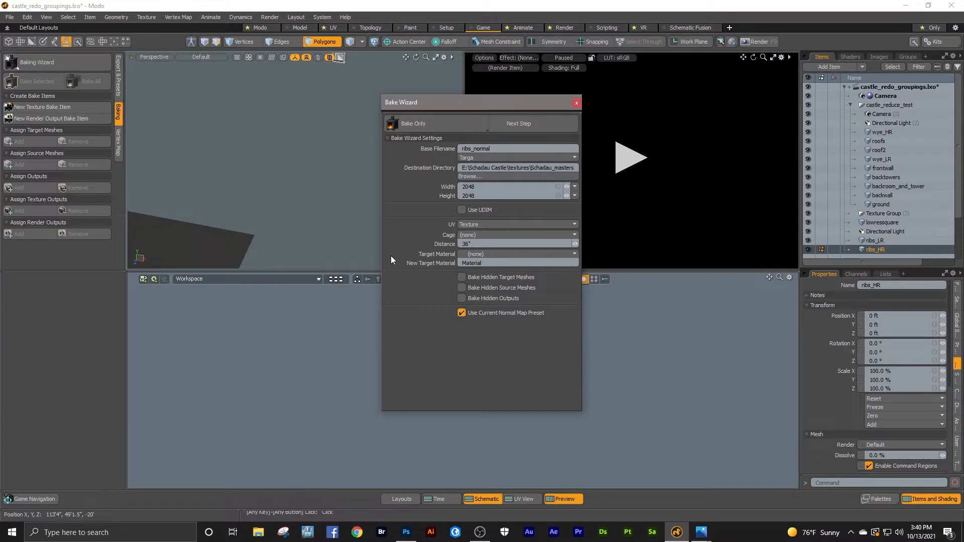
left_click(450, 246)
type("24\"")
left_click(541, 126)
left_click(541, 125)
left_click(540, 120)
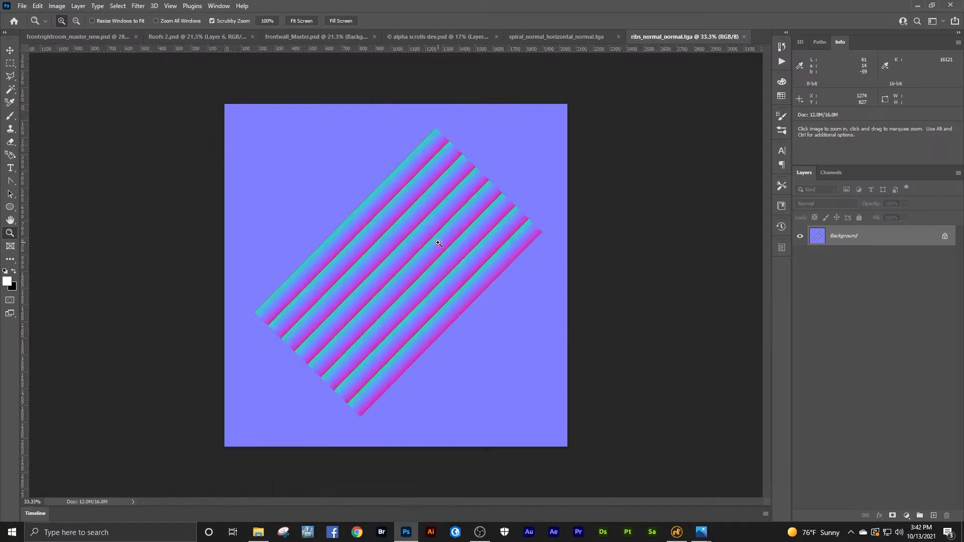
- In Photoshop, bring up frontrightroom_master_new.psd and make the Lines layer visible
scroll(437, 243, "up", 3)
scroll(437, 243, "down", 3)
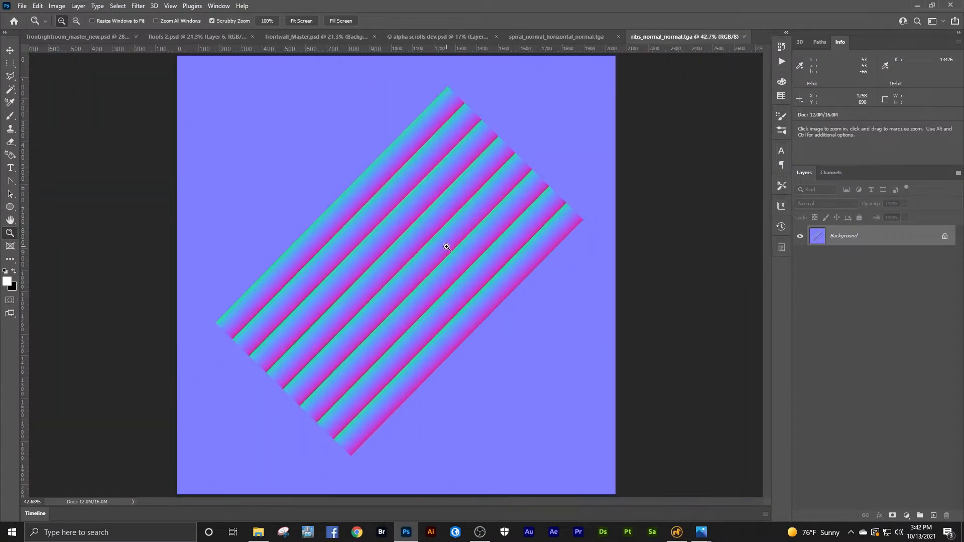
left_click(113, 40)
left_click(800, 236)
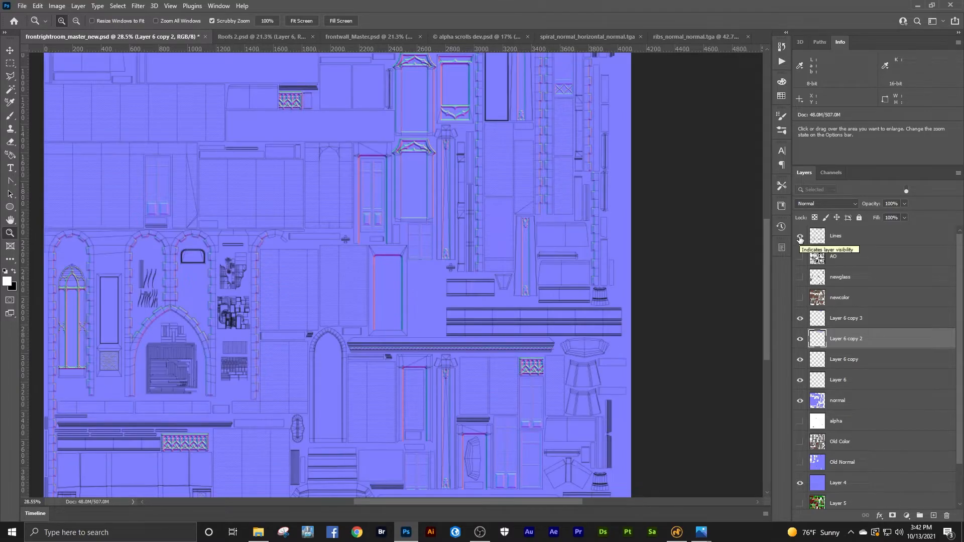
- Measure the height of the vertically striped UV panel with the Ruler, then return to ribs_normal_normal.tga
left_click_drag(239, 347, 439, 240)
left_click(10, 260)
left_click(50, 339)
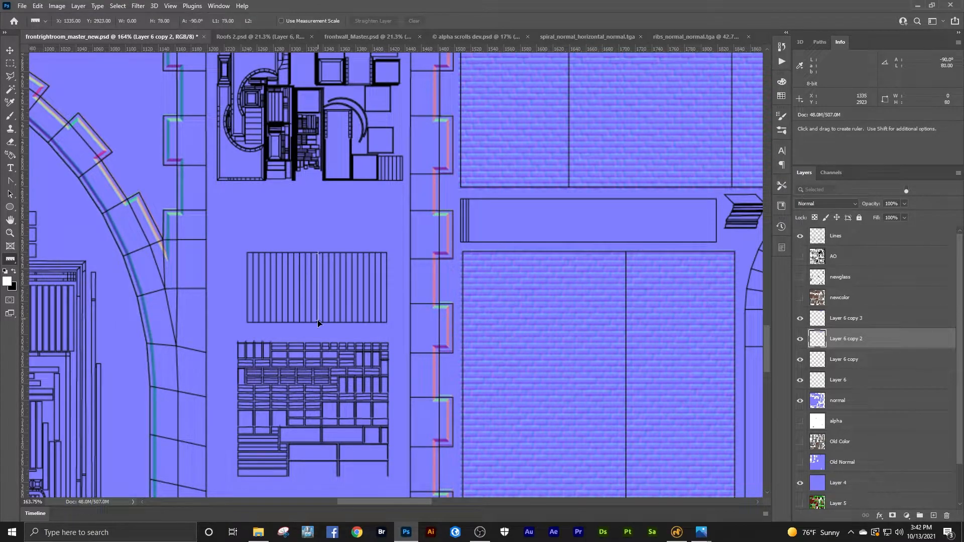
left_click(10, 233)
right_click(224, 229)
left_click(242, 234)
left_click(723, 37)
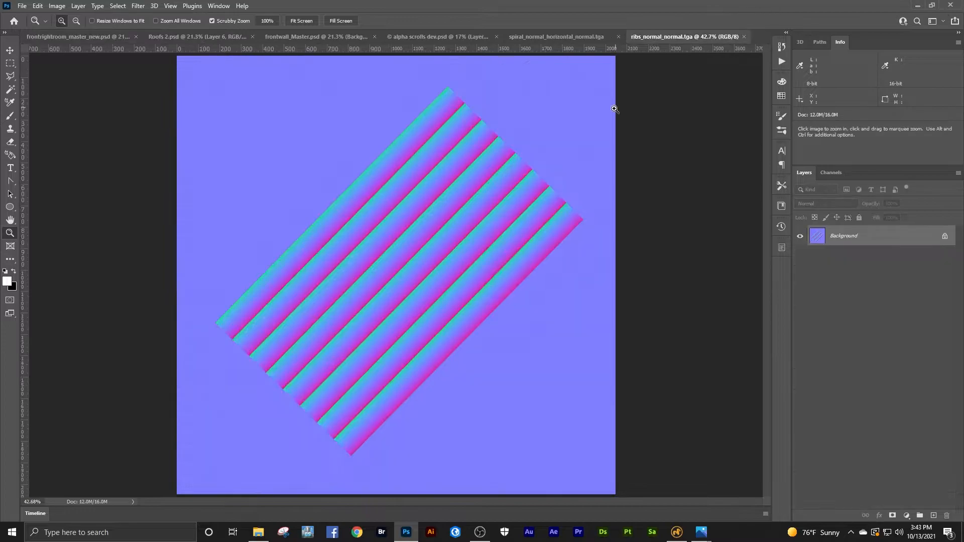
- Resize the ribs normal map to 512 pixels square
left_click(56, 5)
left_click(76, 82)
type("512")
left_click(443, 285)
key("z")
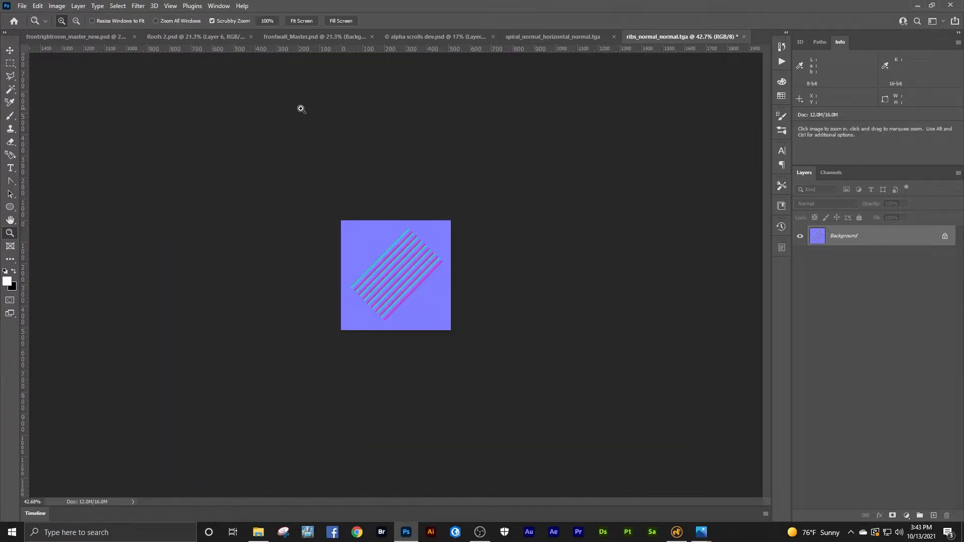
- Widen the canvas to 2048 pixels, anchored so the existing image stays at the left end
left_click(56, 6)
left_click(78, 90)
type("2048")
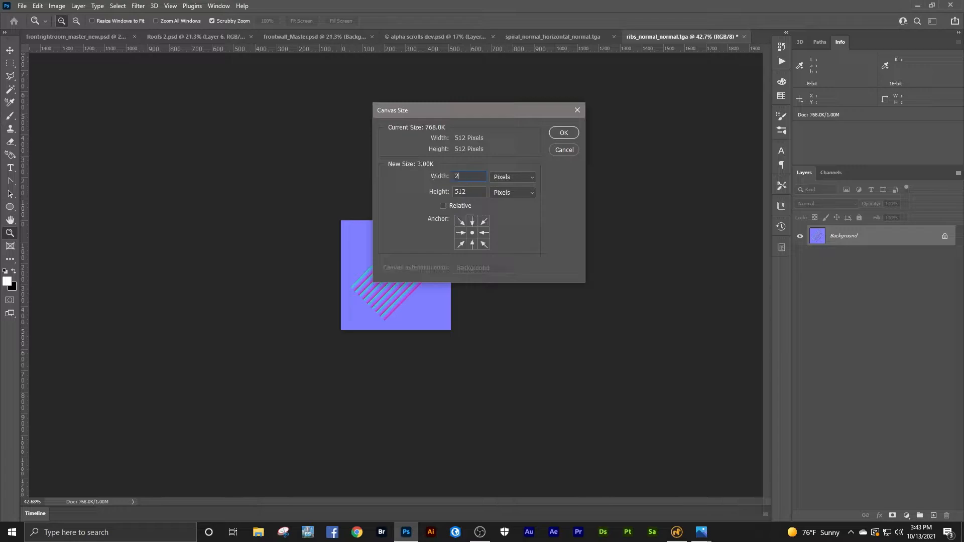
left_click(461, 234)
left_click(557, 136)
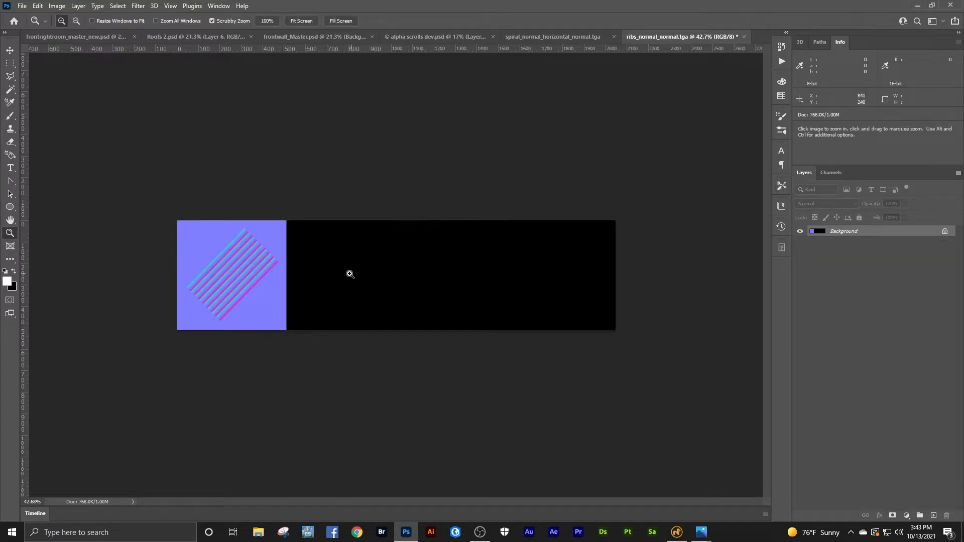
- Fill the black canvas extension with the flat normal-map blue sampled from the image
key("i")
left_click(202, 236)
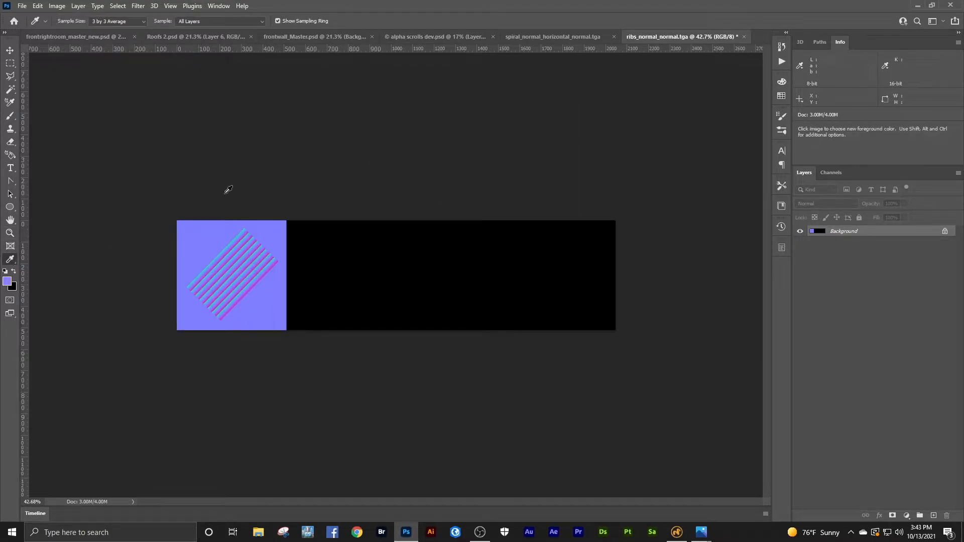
key("w")
left_click(312, 240)
key("alt+BackSpace")
key("ctrl+d")
- Convert the locked Background into a regular layer named Layer 0
right_click(867, 231)
left_click(884, 234)
left_click(705, 99)
- Outline the diagonal ribs block with the Polygonal Lasso and copy it to its own layer
left_click(9, 233)
left_click_drag(230, 265, 355, 209)
key("l")
left_click(162, 337)
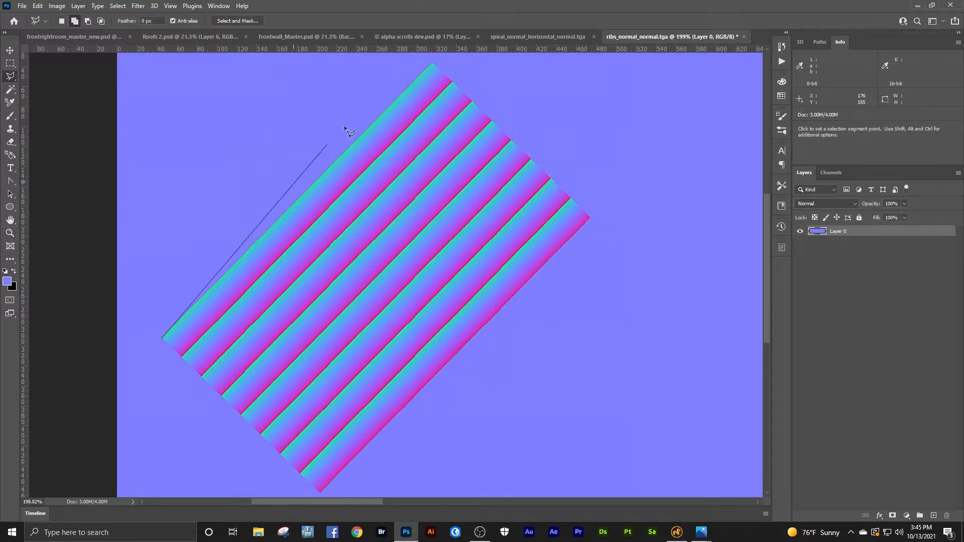
left_click(434, 61)
left_click(590, 216)
left_click(321, 492)
left_click(162, 337)
right_click(313, 293)
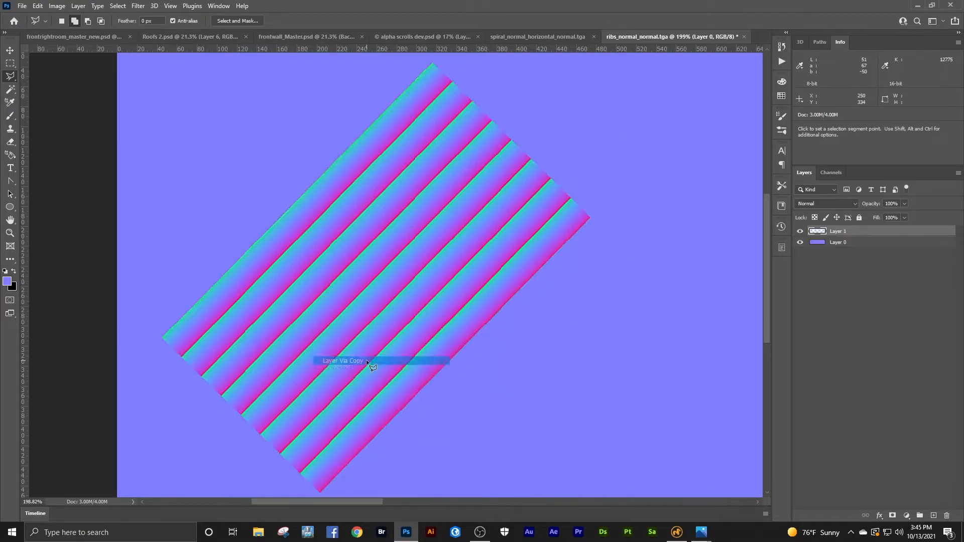
left_click(362, 363)
- Duplicate the cut-out ribs layer and place the copy down and to the right so the stripes continue
key("v")
left_click_drag(322, 304, 366, 382)
key("Return")
left_click_drag(505, 280, 593, 406)
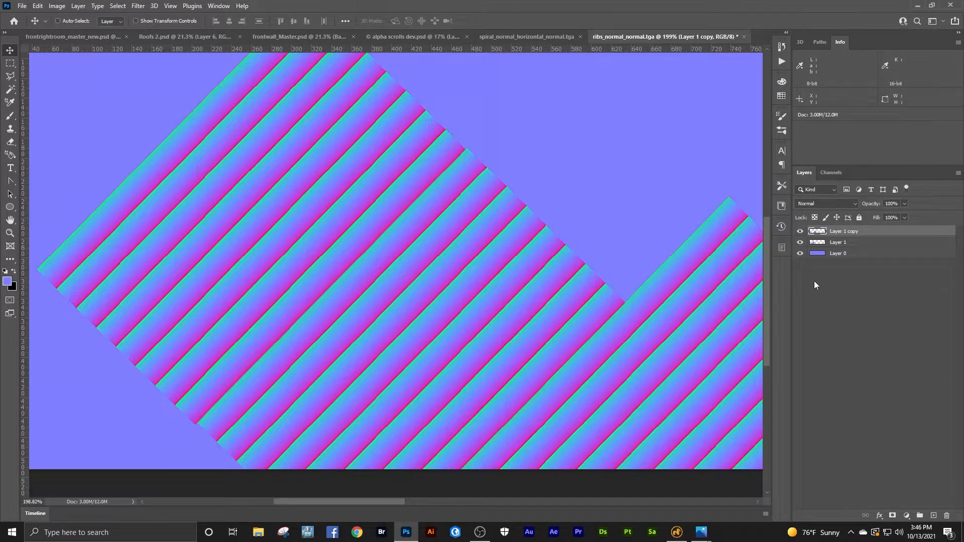
- Duplicate Layer 1 and move the copy up and to the right, aligning its stripes with the existing ribs
right_click(821, 245)
left_click(718, 158)
key("Return")
left_click_drag(415, 279, 635, 163)
key("z")
left_click_drag(588, 215, 633, 215)
left_click_drag(571, 232, 566, 230)
key("z")
left_click(400, 263, "alt")
left_click_drag(216, 277, 337, 276)
- Duplicate Layer 1 once more and move this copy along the stripes toward the canvas's upper edge
right_click(835, 255)
left_click(718, 158)
left_click(565, 149)
key("v")
left_click_drag(349, 191, 414, 151)
left_click_drag(308, 218, 331, 223)
- Examine the newest copy's seams with and without its last adjustment, and view the whole strip
left_click(10, 233)
key("v")
left_click(10, 233)
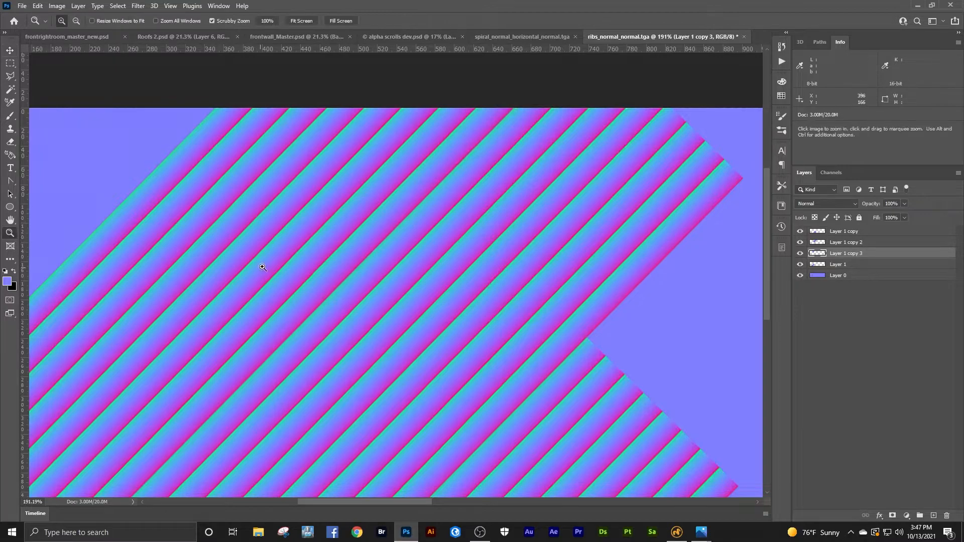
left_click_drag(257, 266, 280, 259)
key("v")
key("ctrl+z")
key("ctrl+shift+z")
left_click(9, 233)
key("ctrl+minus")
key("ctrl+minus")
key("ctrl+minus")
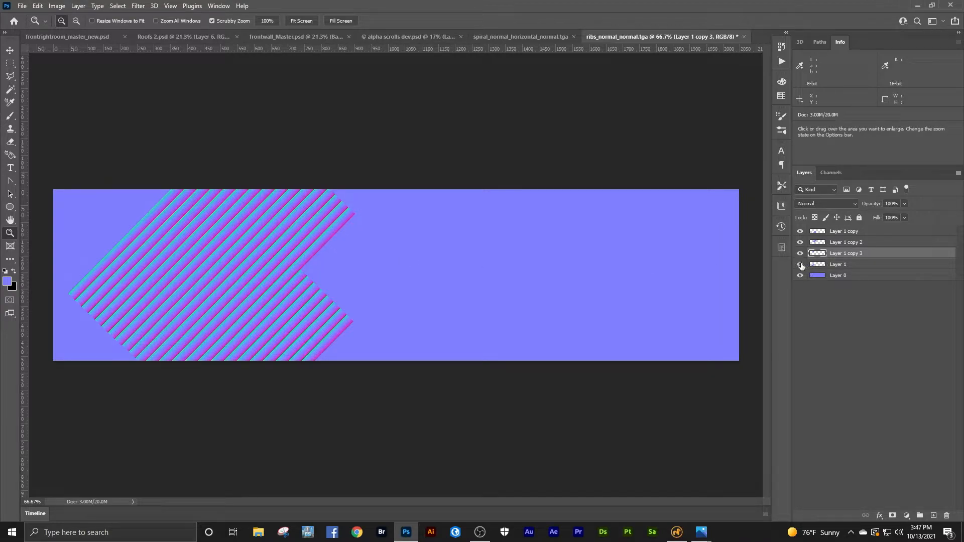
- Duplicate Layer 1 and move the copy to the canvas's lower-left corner, aligned with the neighbouring stripes
right_click(838, 264)
left_click(758, 150)
left_click(560, 146)
key("v")
left_click_drag(253, 292, 131, 348)
left_click(9, 233)
left_click_drag(93, 309, 361, 226)
left_click_drag(372, 271, 406, 272)
key("v")
left_click_drag(314, 307, 326, 303)
- Delete a narrow diagonal strip along the lower-left copy's overlapping edge and clear the selection
key("l")
left_click(236, 186)
left_click(476, 427)
left_click(503, 383)
left_click(269, 165)
left_click(236, 185)
key("Delete")
key("ctrl+d")
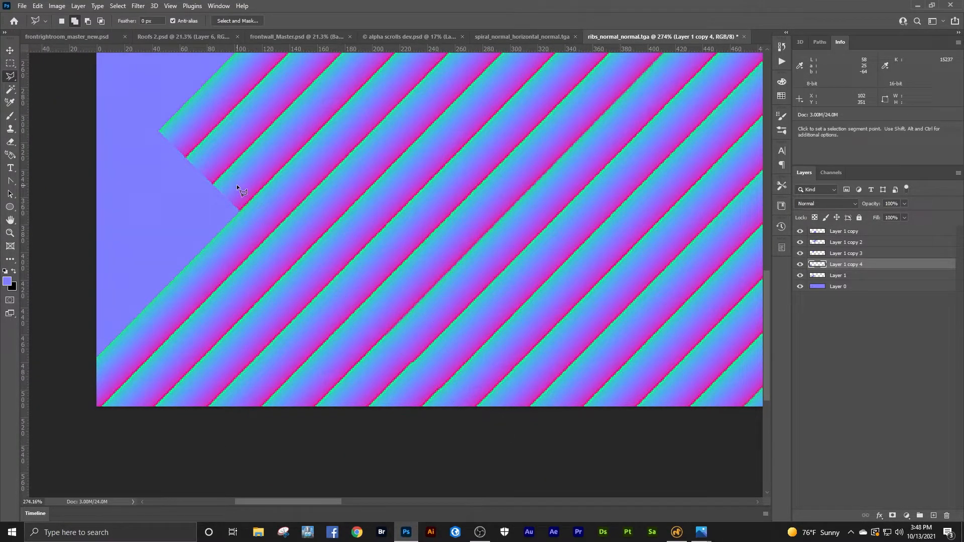
- Duplicate the lower-left ribs layer and move the copy up and to the right to extend the pattern
key("z")
left_click_drag(360, 240, 283, 266)
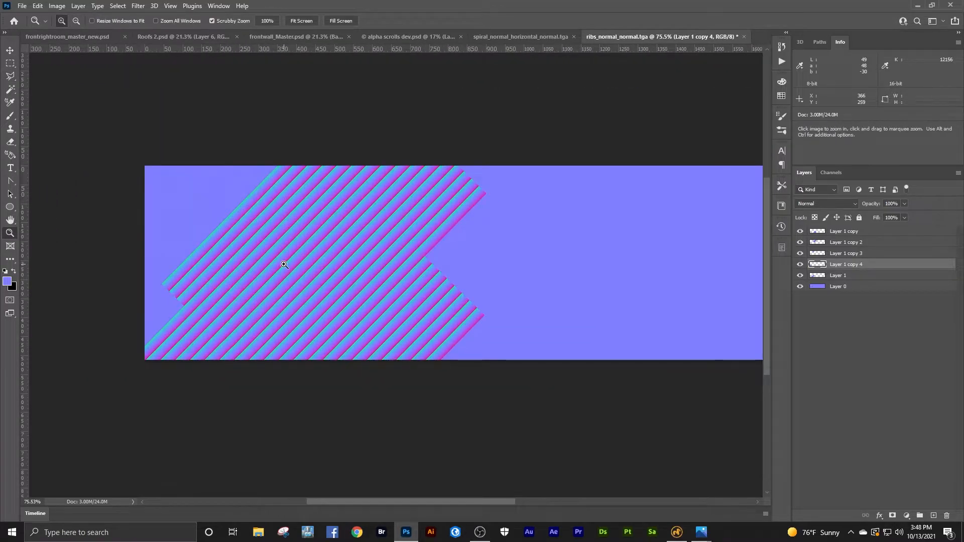
right_click(854, 264)
left_click(823, 151)
key("Return")
key("v")
left_click_drag(153, 330, 188, 284)
key("z")
key("v")
key("m")
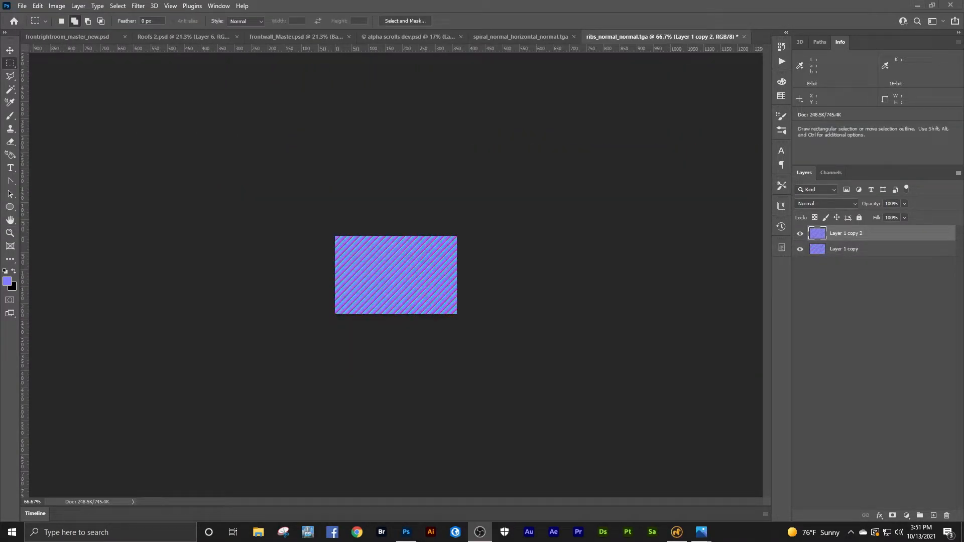
- Duplicate the cropped ribs pattern's upper layer into frontrightroom_master_new.psd and switch to that document
right_click(833, 231)
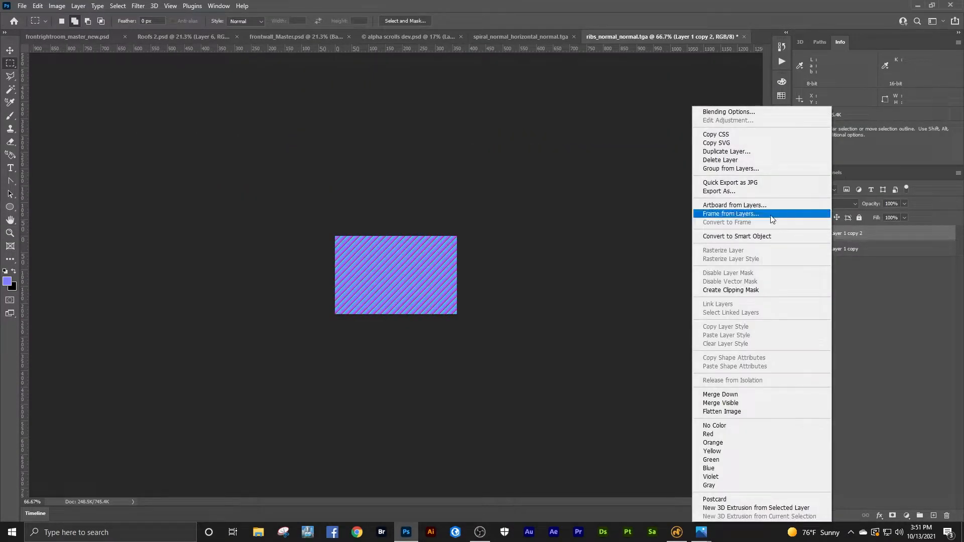
left_click(718, 154)
left_click(510, 185)
left_click(509, 190)
left_click(557, 147)
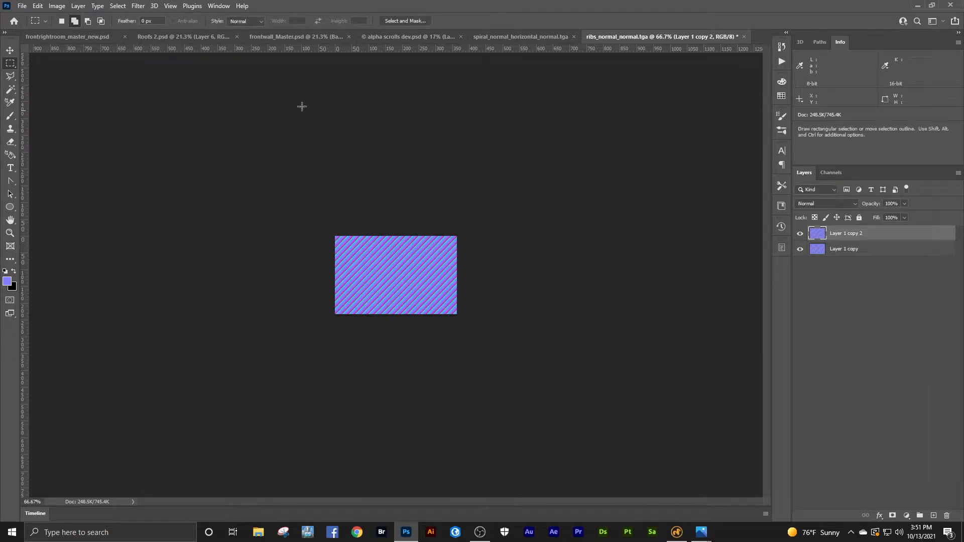
left_click(73, 36)
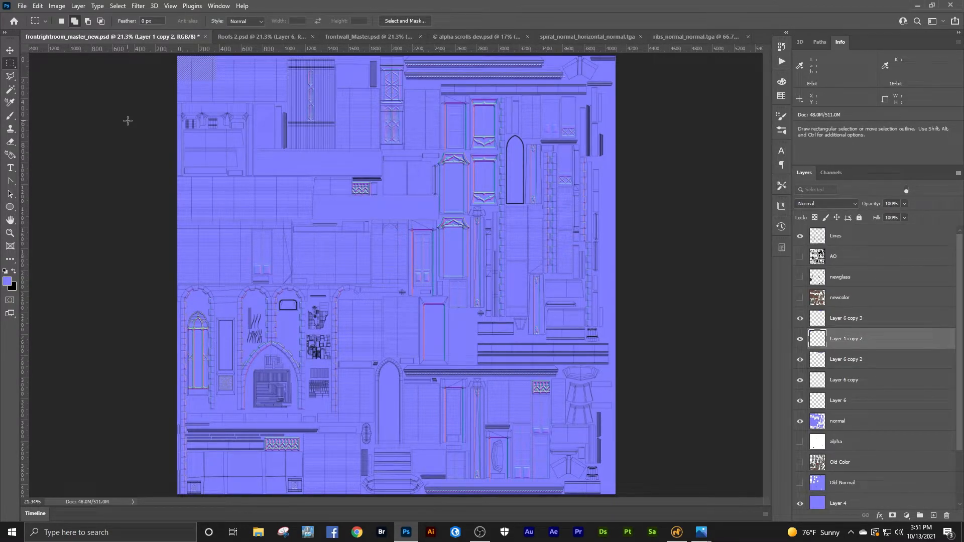
- Move the ribs layer onto the small block of narrow vertical strips beside the pointed arch
key("v")
mouse_move(207, 76)
left_mouse_down()
mouse_move(328, 372)
mouse_move(377, 370)
left_mouse_up()
left_click(9, 233)
left_click_drag(318, 361, 399, 258)
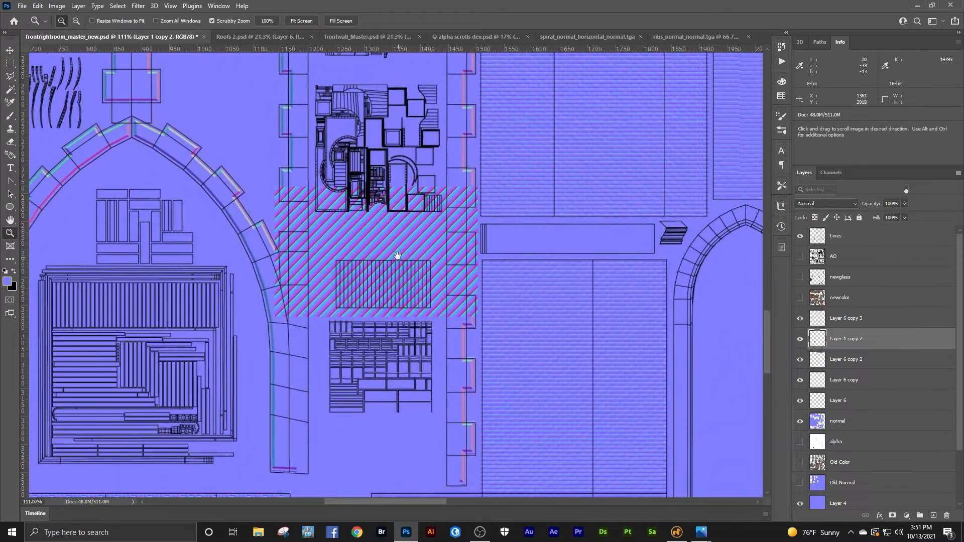
- Scale the ribs pattern down to the strip block's height and align it with the block's left end
key("ctrl+t")
mouse_move(471, 184)
left_mouse_down()
mouse_move(338, 266)
mouse_move(385, 278)
mouse_move(408, 257)
mouse_move(400, 269)
mouse_move(442, 272)
mouse_move(433, 271)
left_mouse_up()
key("Return")
key("z")
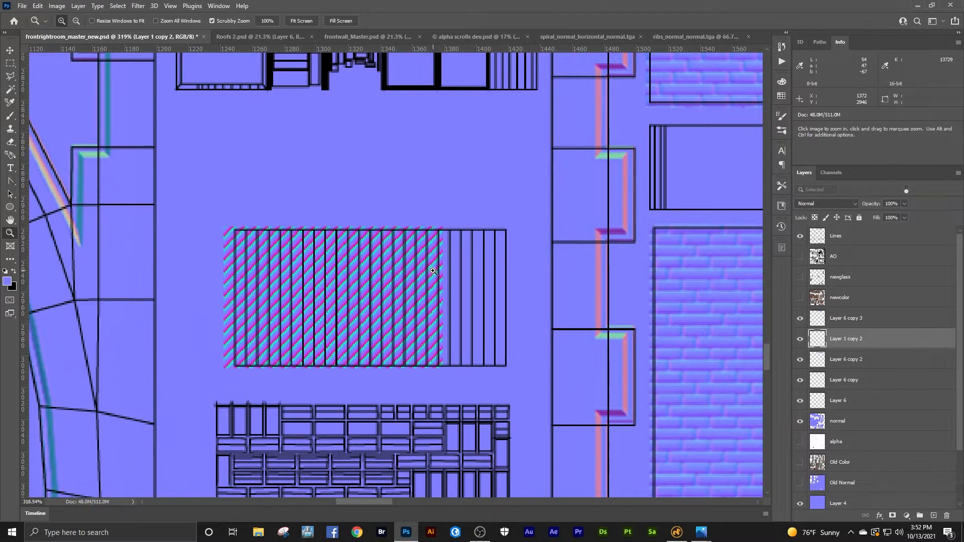
key("v")
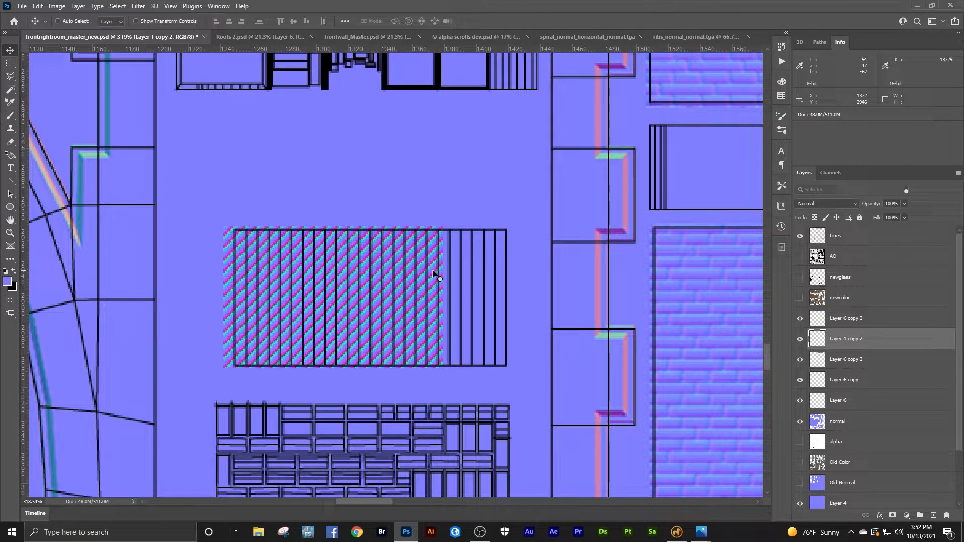
- Duplicate the ribs layer, place the copy over the remaining strips with its stripes aligned, and merge the two ribs layers
right_click(860, 338)
left_click(739, 154)
left_click(564, 149)
mouse_move(293, 291)
left_mouse_down()
mouse_move(525, 279)
mouse_move(498, 297)
left_mouse_up()
left_click(801, 339)
left_click(801, 339)
right_click(802, 341)
left_click(762, 398)
- Delete the ribs extending past the strip block's right edge, clear the selection and hide the Lines layer
key("m")
mouse_move(512, 218)
left_mouse_down()
mouse_move(685, 357)
mouse_move(672, 378)
left_mouse_up()
key("Delete")
key("ctrl+d")
left_click(801, 235)
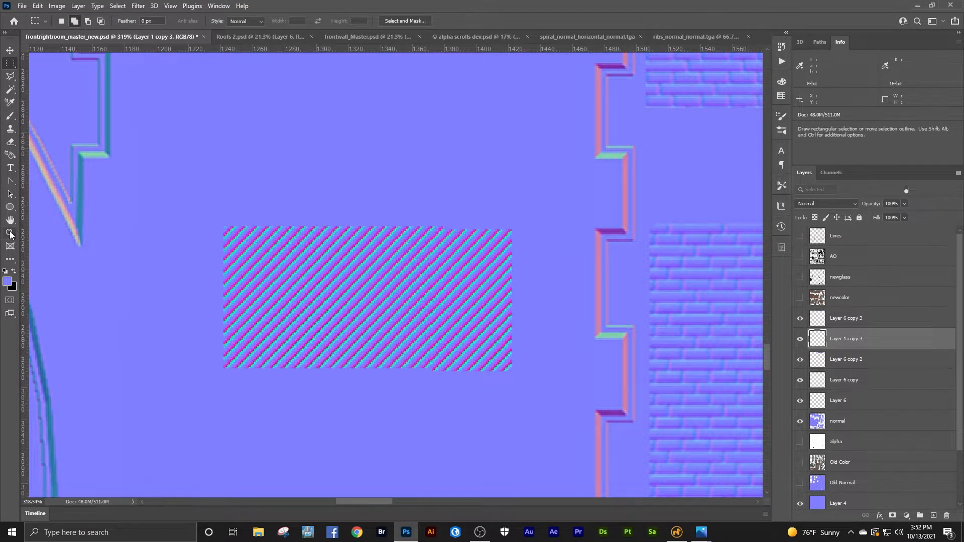
key("ctrl+0")
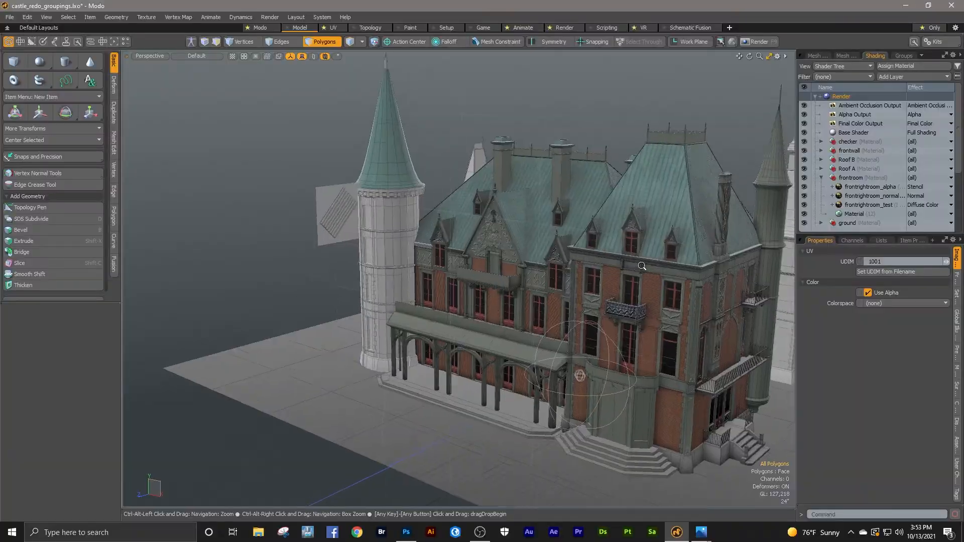
- Switch to Modo and render a close-up of the twisted columns between the windows and the cornice
scroll(607, 270, "up", 5)
left_click_drag(607, 269, 582, 269, "alt")
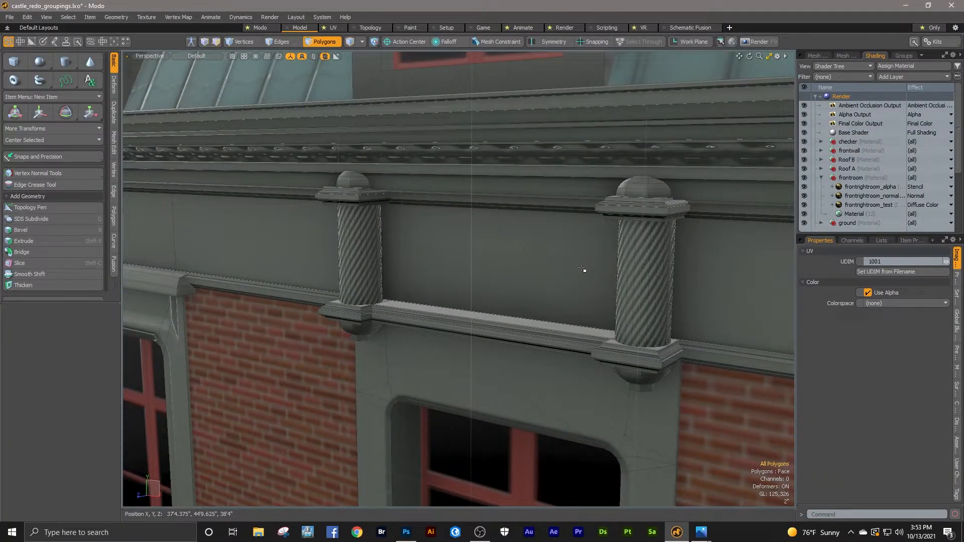
key("F9")
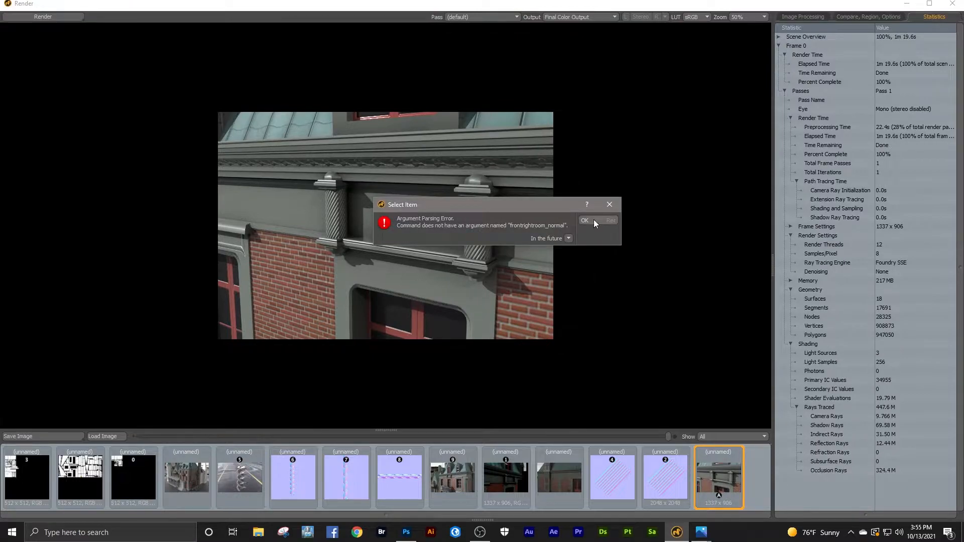
left_click(606, 208)
left_click(748, 17)
left_click(736, 89)
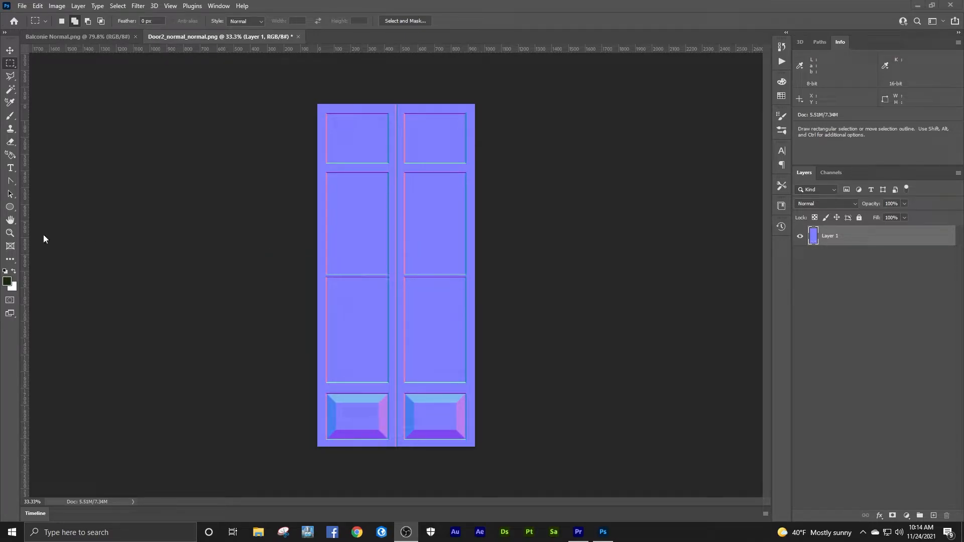
- Examine the horizontal rail between the door panels in Door2_normal_normal.png in Photoshop, with its colour channels listed
left_click(12, 232)
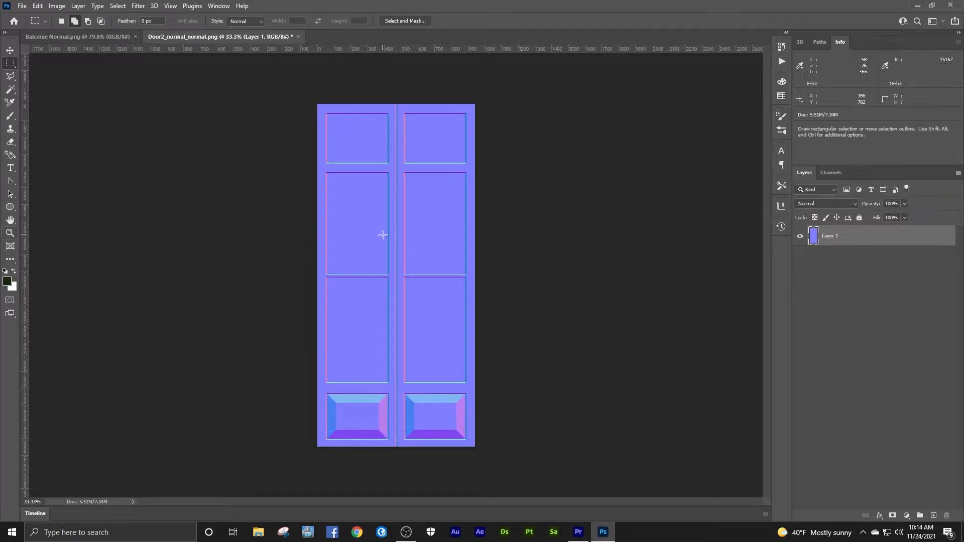
left_click(10, 234)
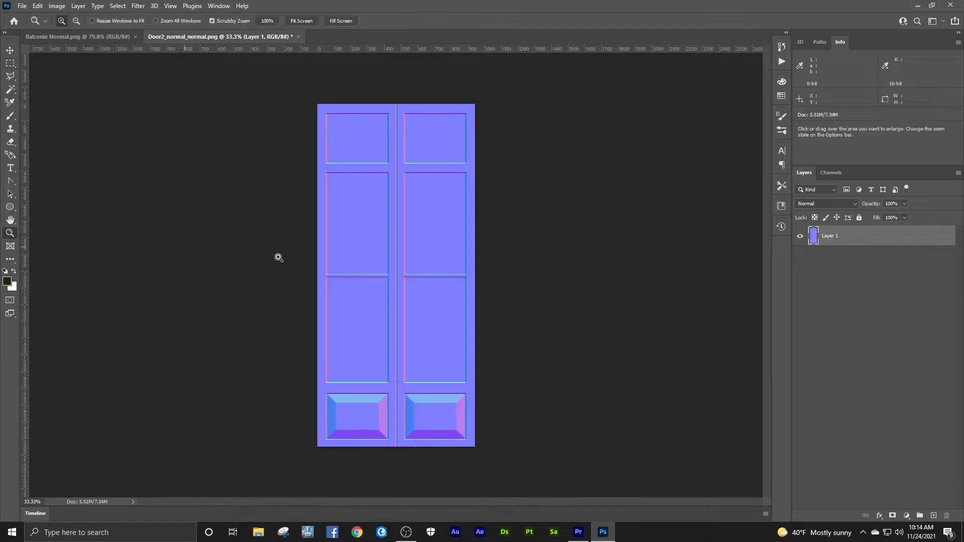
left_click_drag(394, 269, 432, 257)
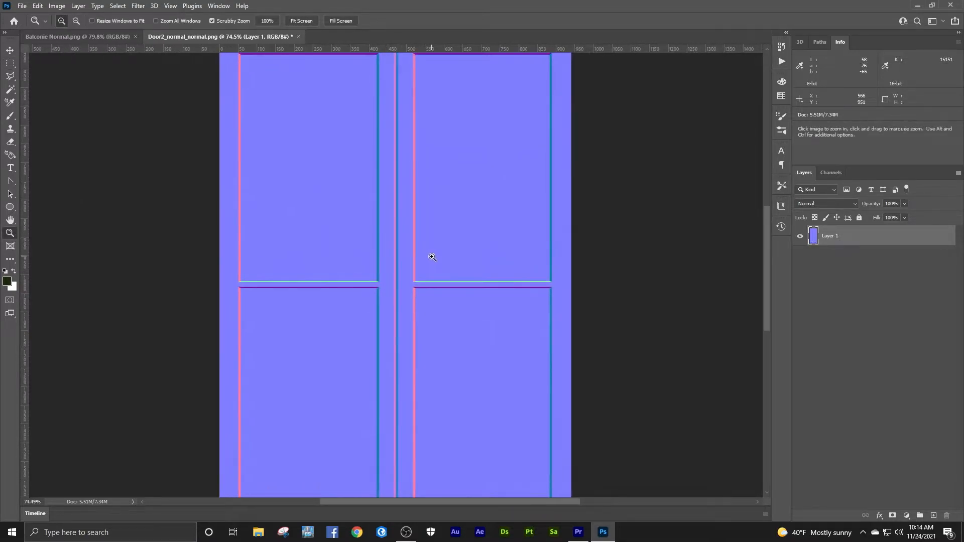
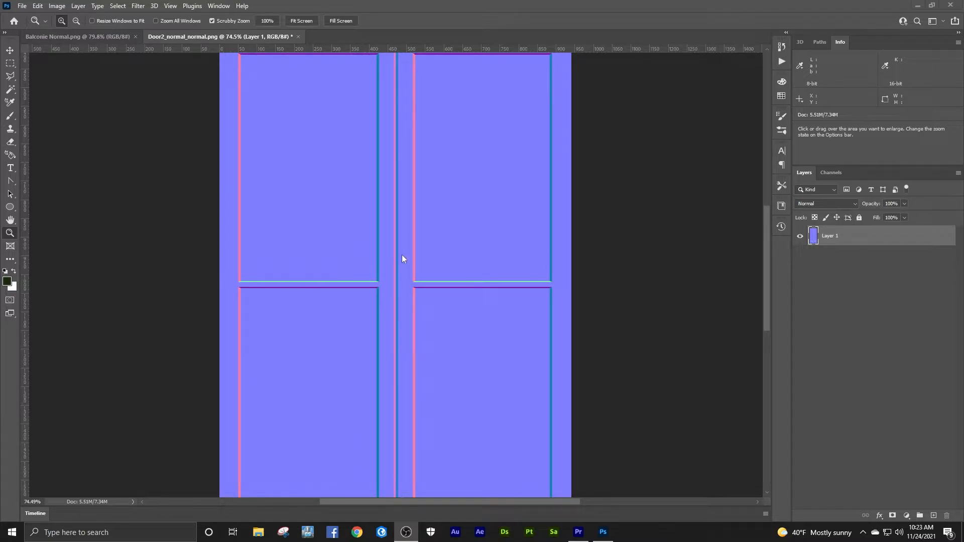
left_click_drag(404, 267, 422, 255)
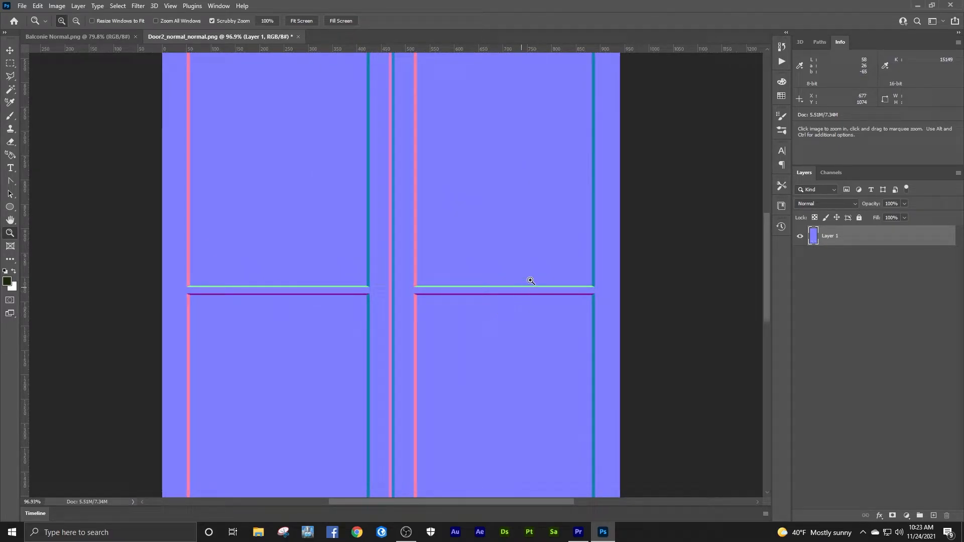
left_click_drag(549, 255, 565, 249)
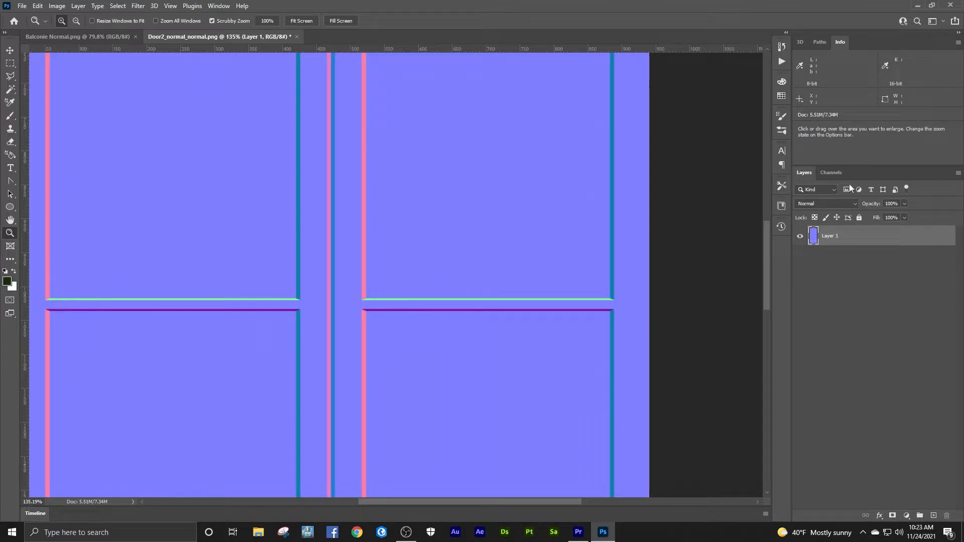
left_click(834, 172)
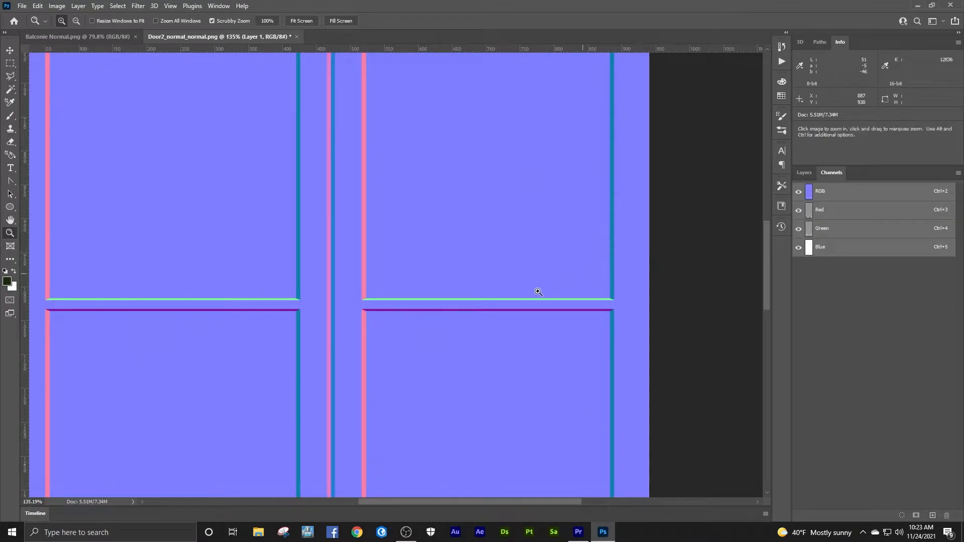
mouse_move(477, 293)
left_mouse_down()
mouse_move(509, 285)
mouse_move(479, 293)
left_mouse_up()
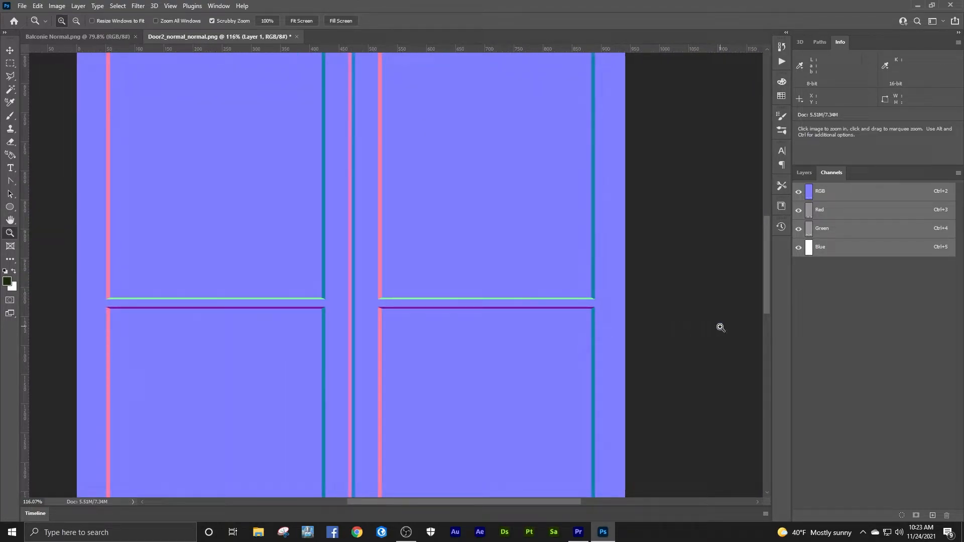
left_click_drag(557, 300, 598, 291)
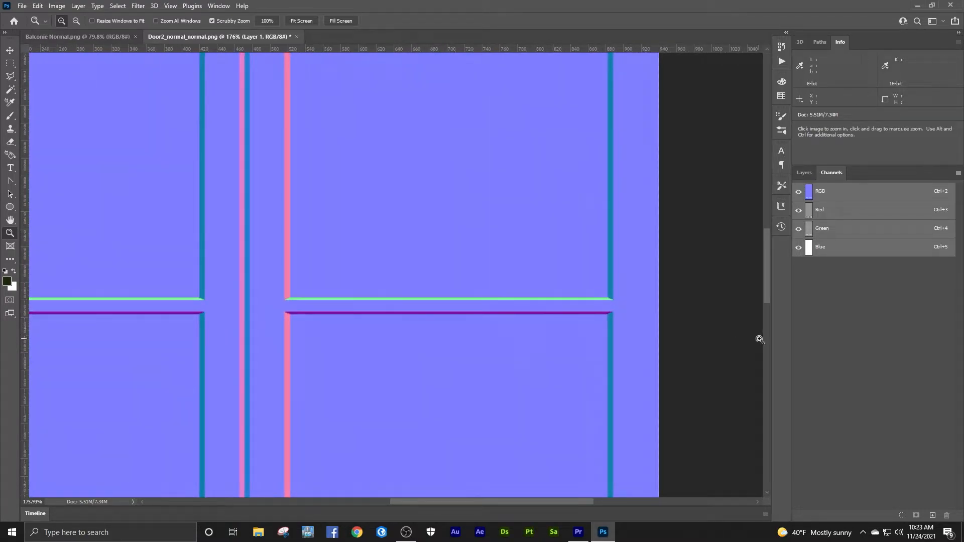
- Try inverting the door normal map's Green channel, undo the inversion and return to the RGB composite
left_click(823, 228)
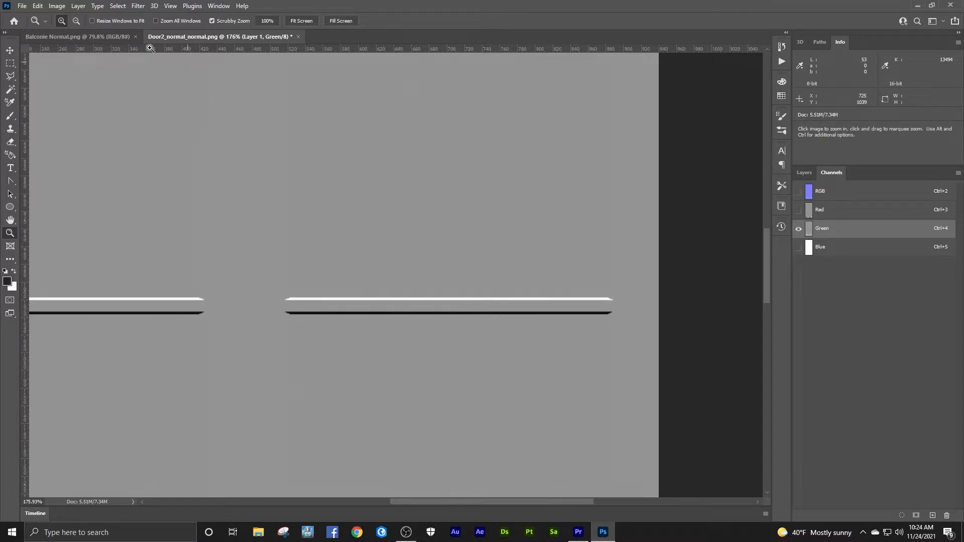
left_click(54, 9)
mouse_move(78, 33)
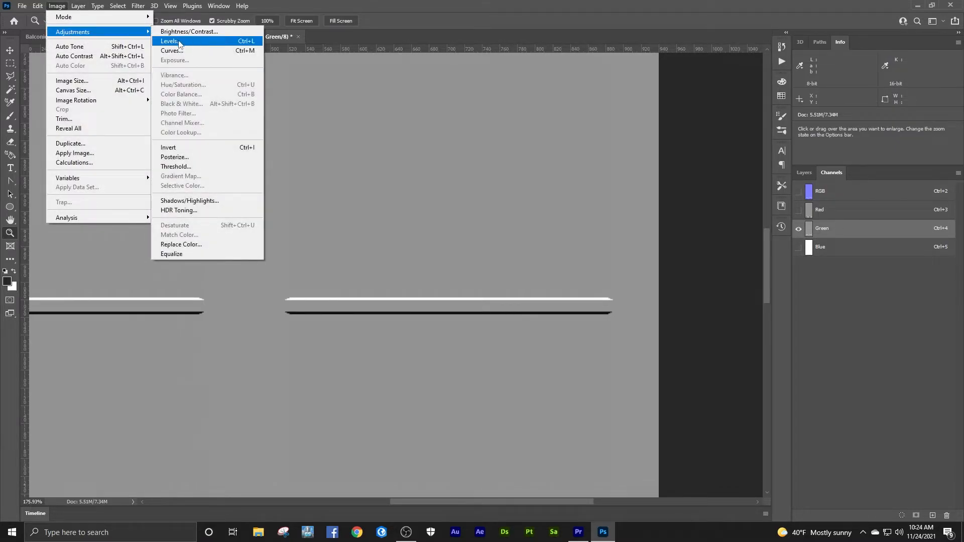
left_click(191, 147)
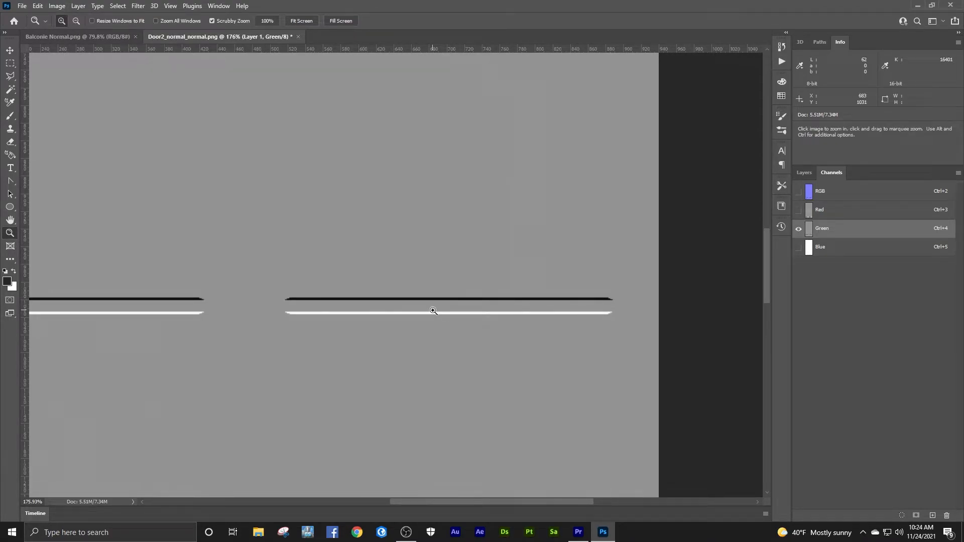
left_click(38, 5)
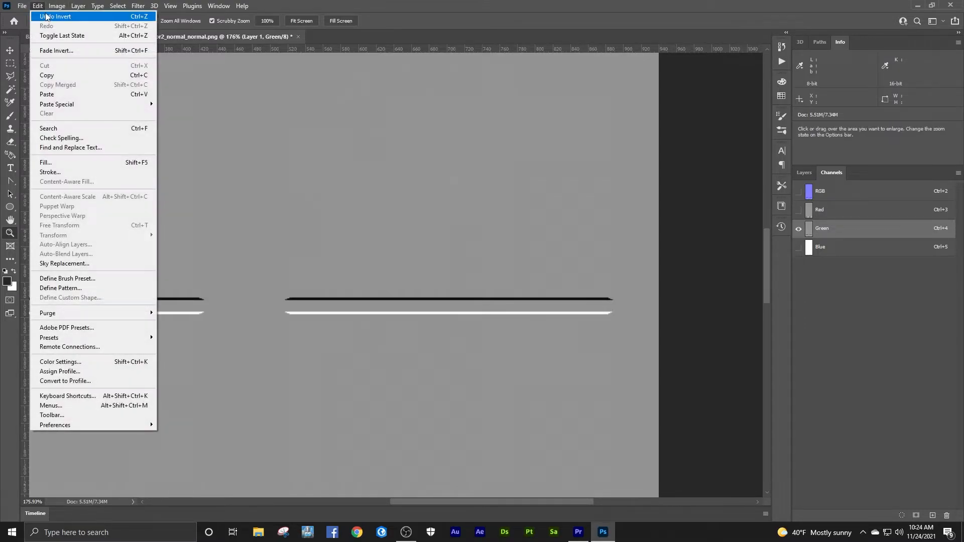
left_click(48, 12)
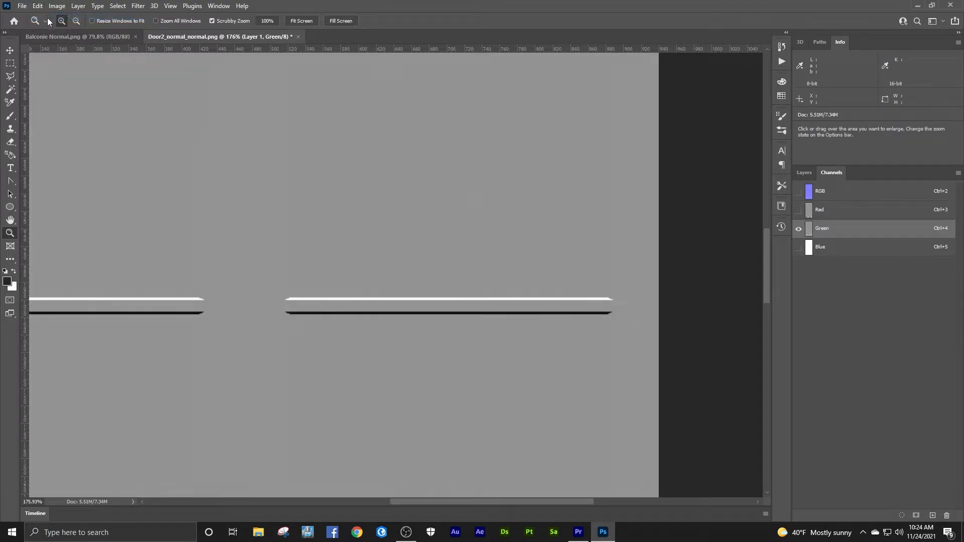
left_click(799, 194)
left_click(819, 195)
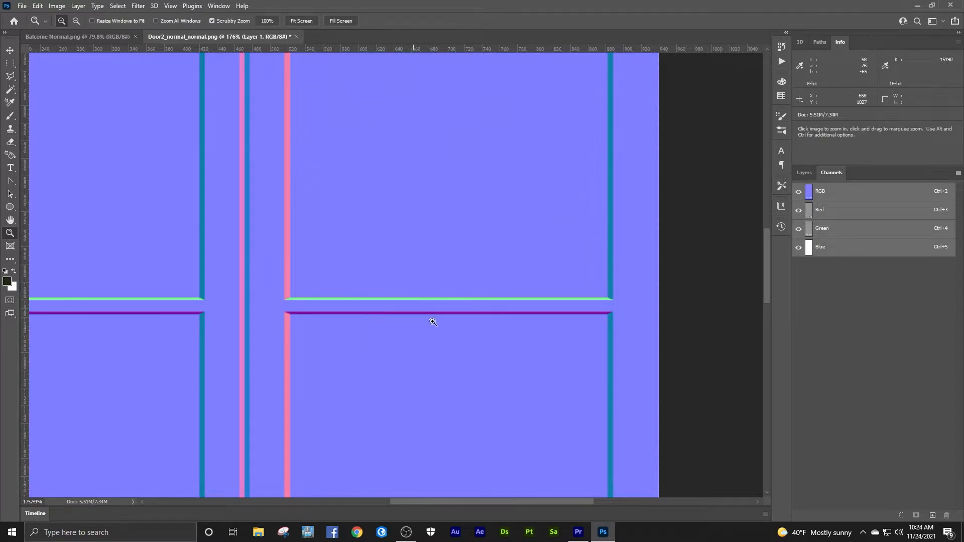
- Examine the green and purple edges of the horizontal rail up close in the RGB composite
left_click_drag(444, 300, 501, 294)
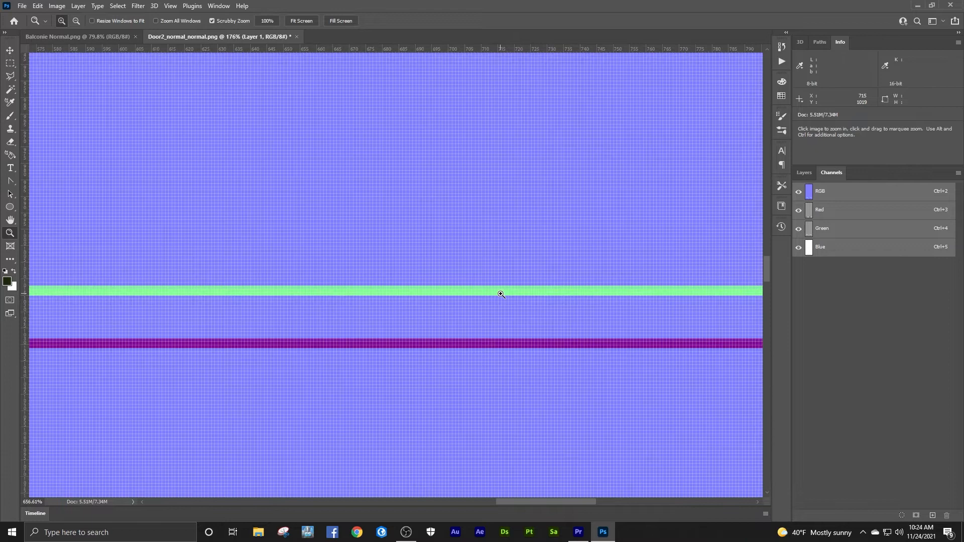
left_click(475, 296, "alt")
left_click(475, 296, "alt")
left_click(475, 295, "alt")
left_click(476, 296, "alt")
left_click(475, 295, "alt")
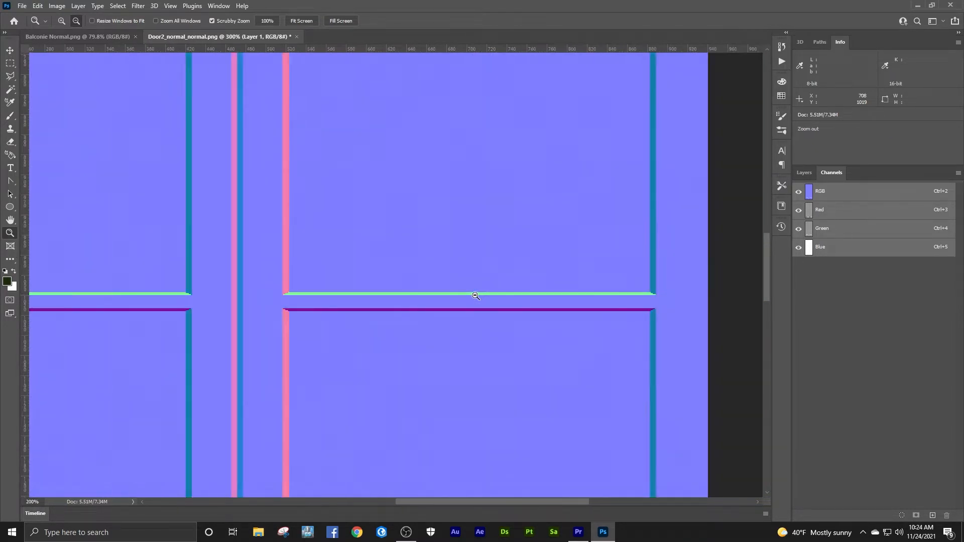
left_click(475, 296, "alt")
left_click(475, 296, "alt")
mouse_move(467, 300)
left_mouse_down()
mouse_move(506, 299)
mouse_move(452, 300)
mouse_move(474, 302)
left_mouse_up()
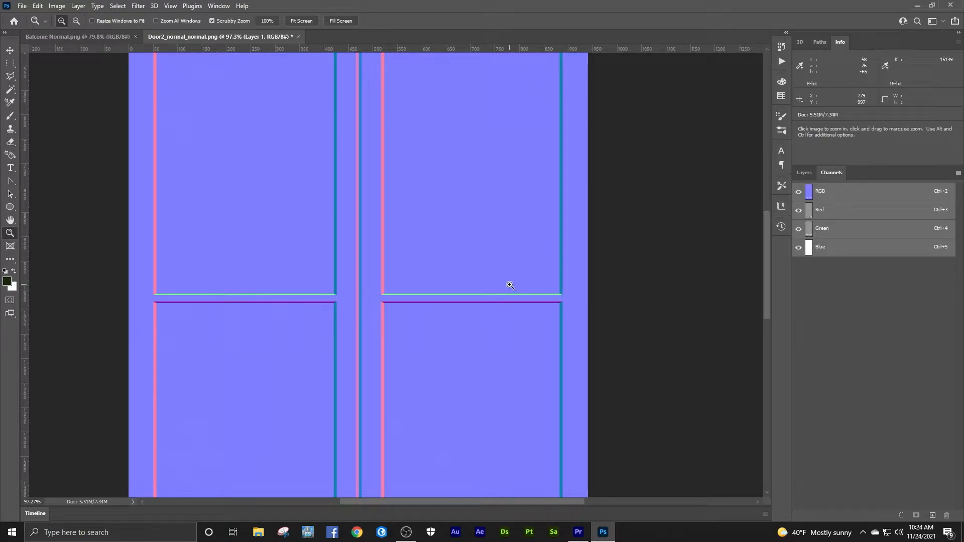
- View the Red channel alone to check the vertical edges, then restore the RGB composite
left_click(824, 212)
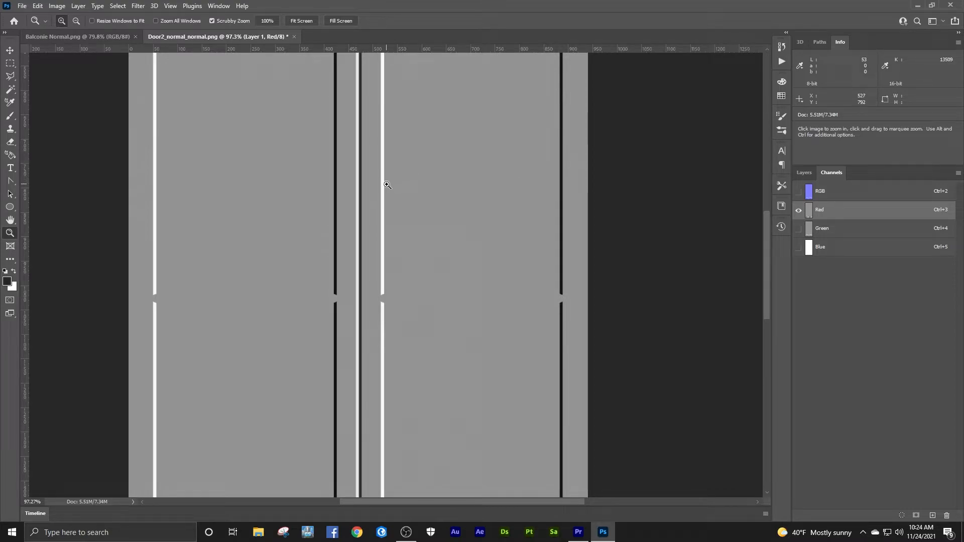
left_click(799, 192)
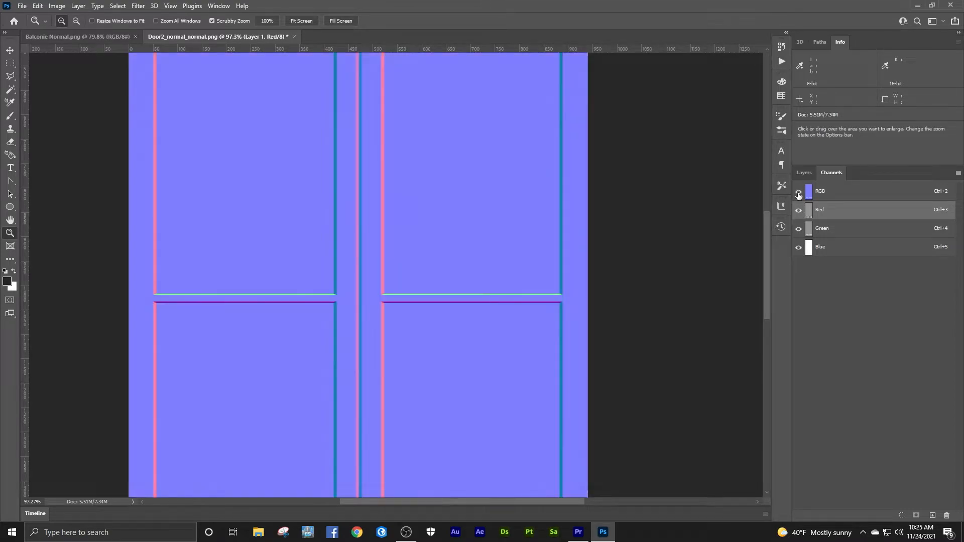
left_click(827, 196)
left_click_drag(484, 211, 511, 205)
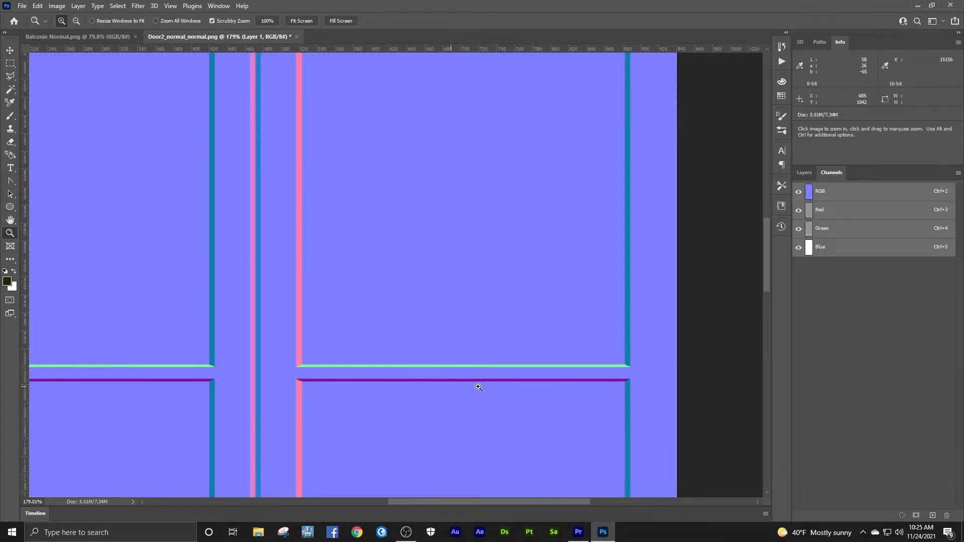
- View the Green channel alone, restore the RGB composite and compare the door's horizontal and vertical edge colours
left_click(842, 231)
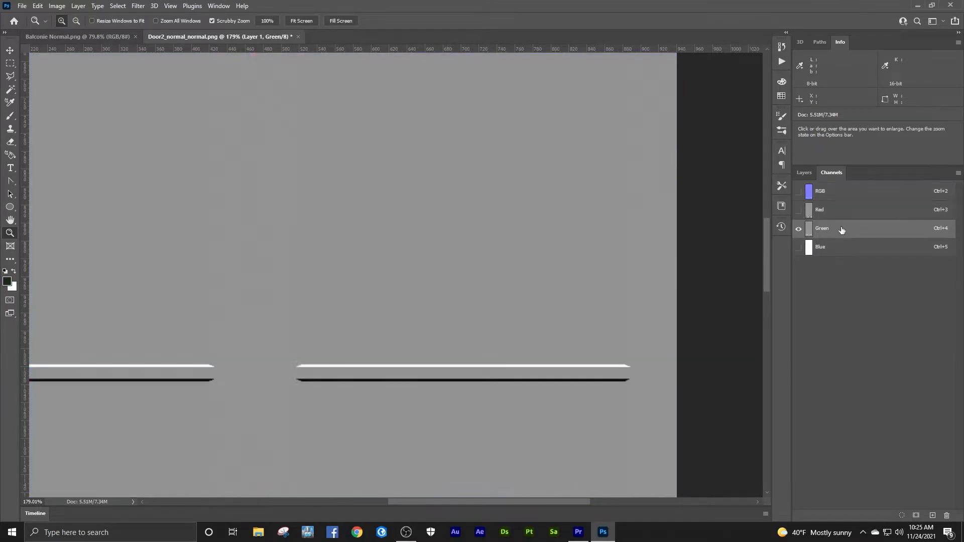
left_click(799, 191)
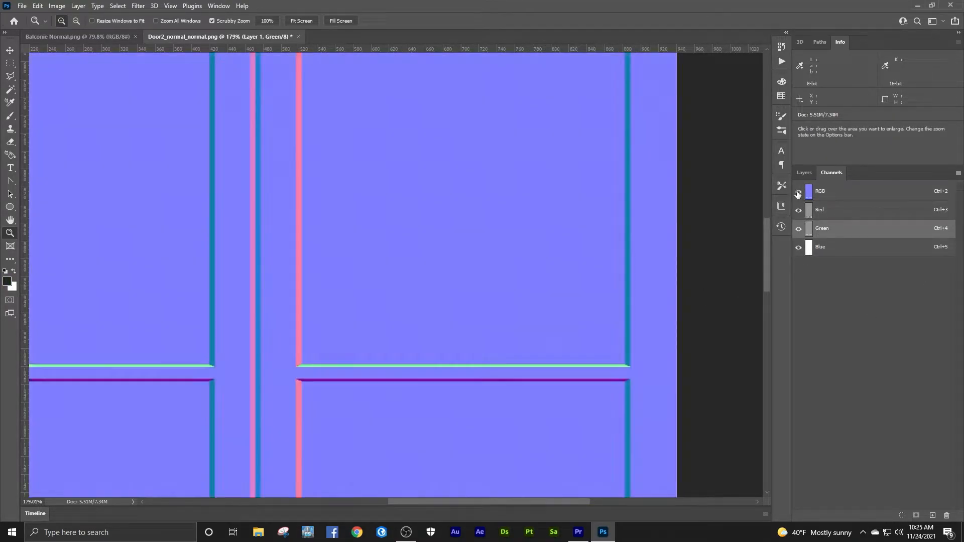
left_click(830, 192)
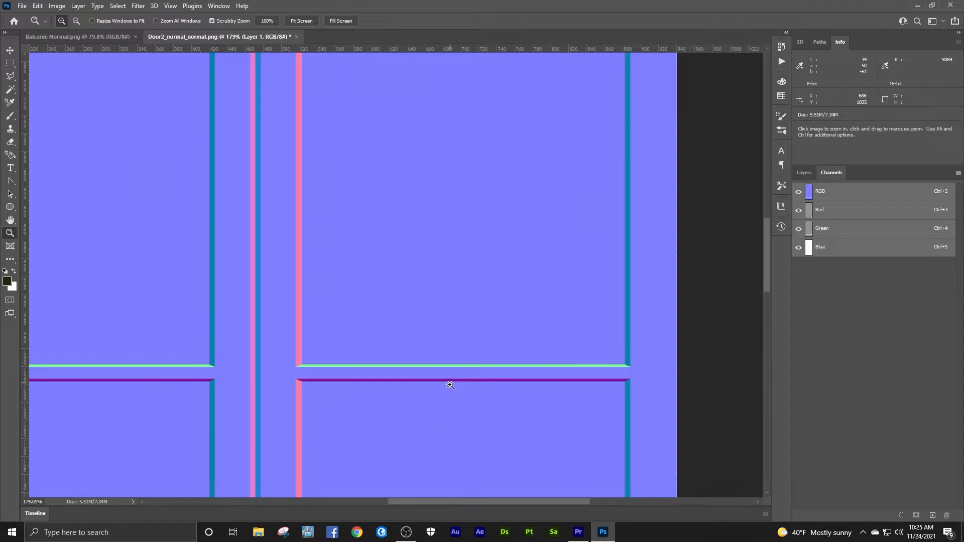
left_click_drag(459, 383, 486, 372)
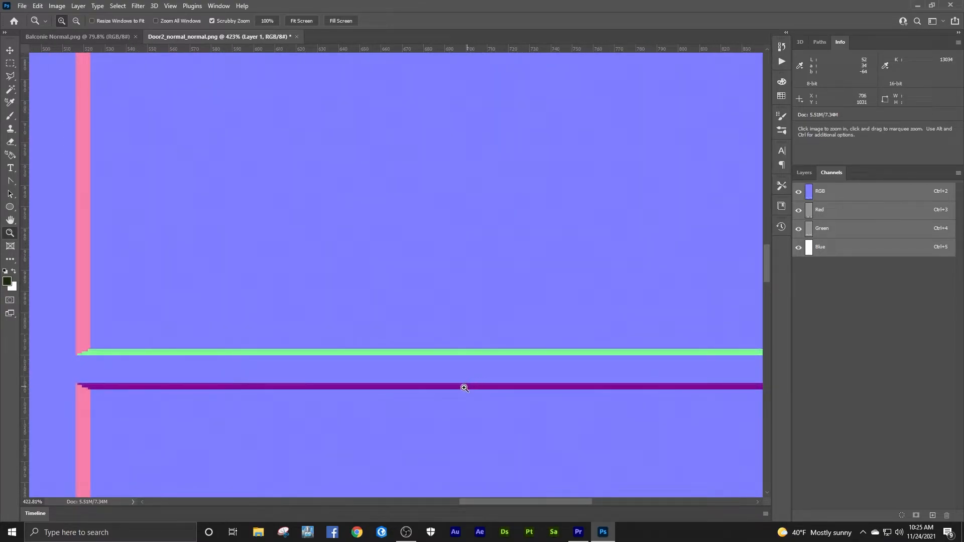
scroll(462, 388, "down", 5)
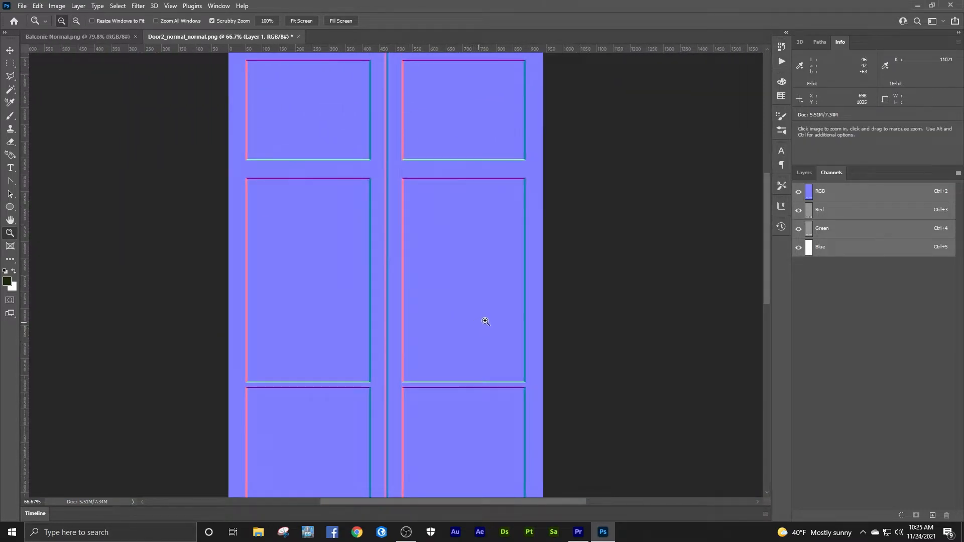
left_click_drag(482, 320, 512, 316)
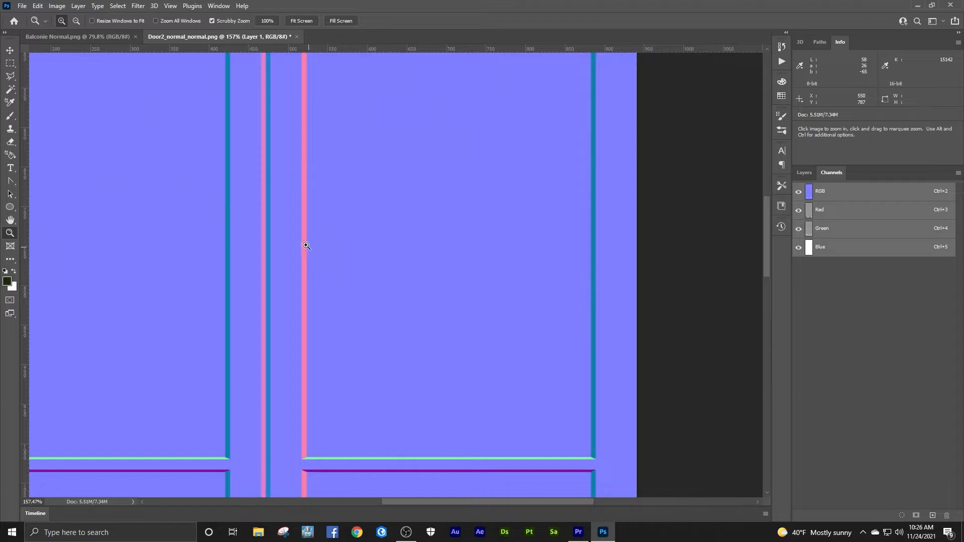
- Examine the pink and teal vertical edges of the door's panels up close in the RGB composite
mouse_move(304, 241)
left_mouse_down()
mouse_move(326, 235)
mouse_move(302, 240)
left_mouse_up()
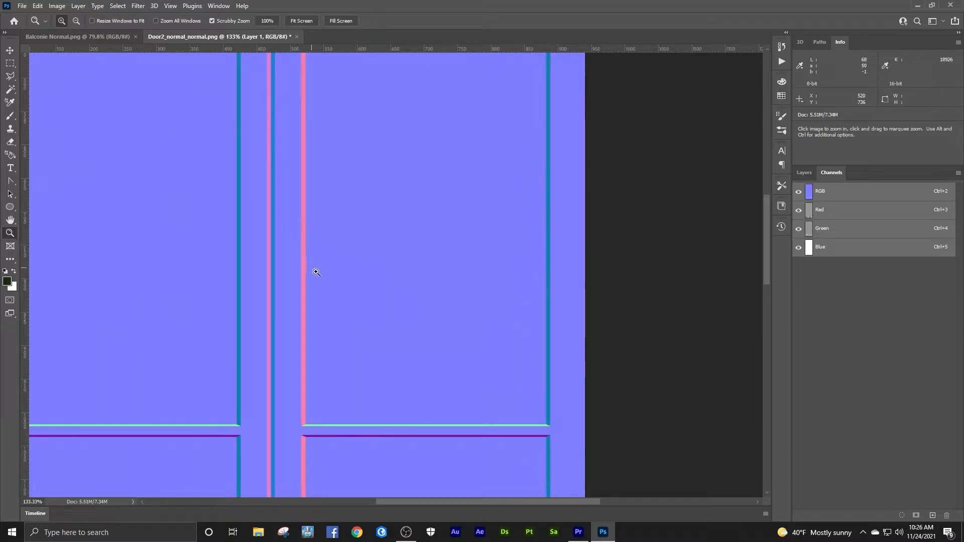
mouse_move(301, 246)
left_mouse_down()
mouse_move(325, 235)
mouse_move(304, 241)
left_mouse_up()
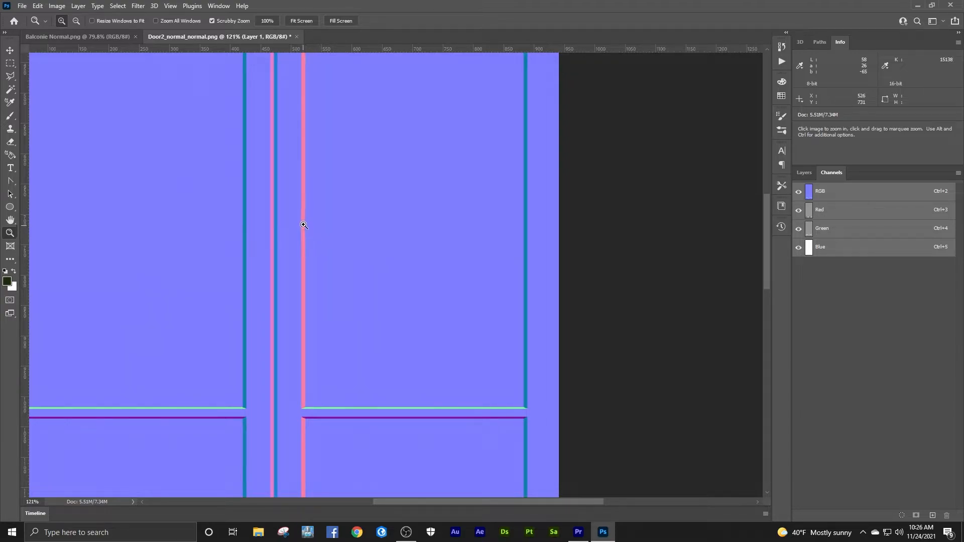
mouse_move(304, 225)
left_mouse_down()
mouse_move(331, 217)
mouse_move(308, 217)
left_mouse_up()
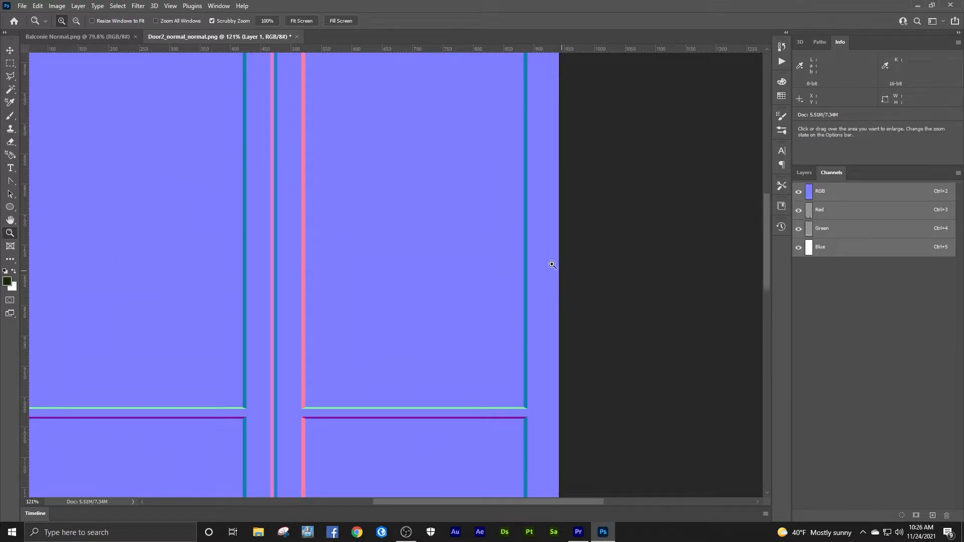
left_click_drag(557, 259, 577, 252)
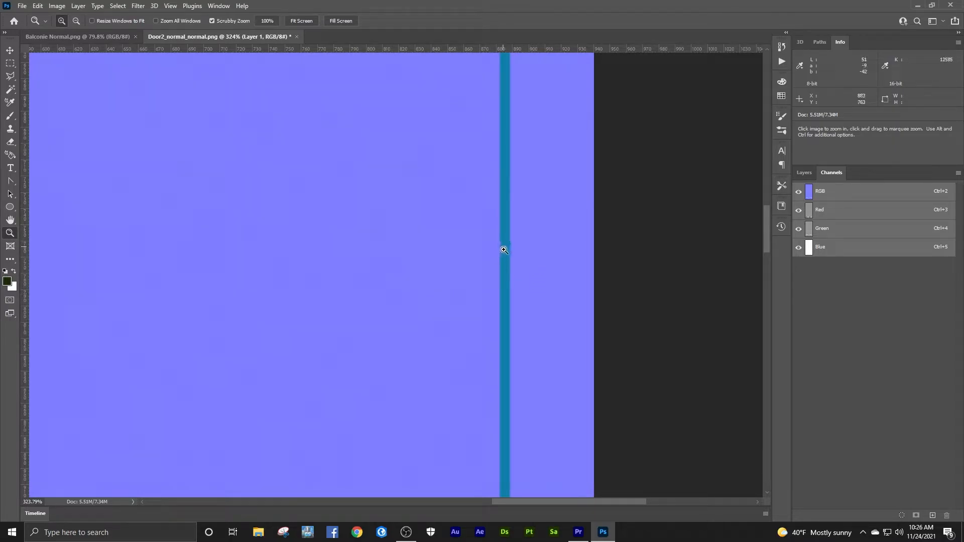
scroll(505, 261, "down", 5)
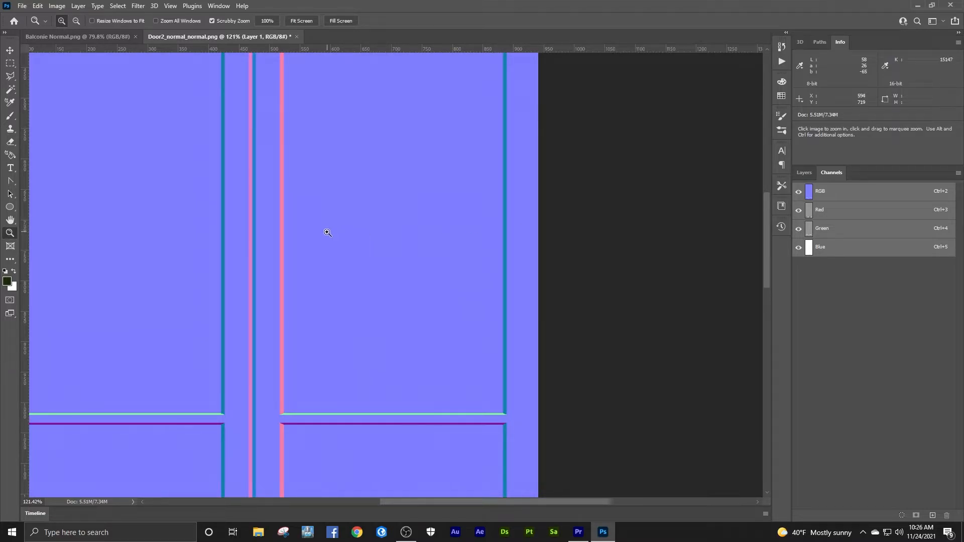
scroll(341, 296, "down", 3)
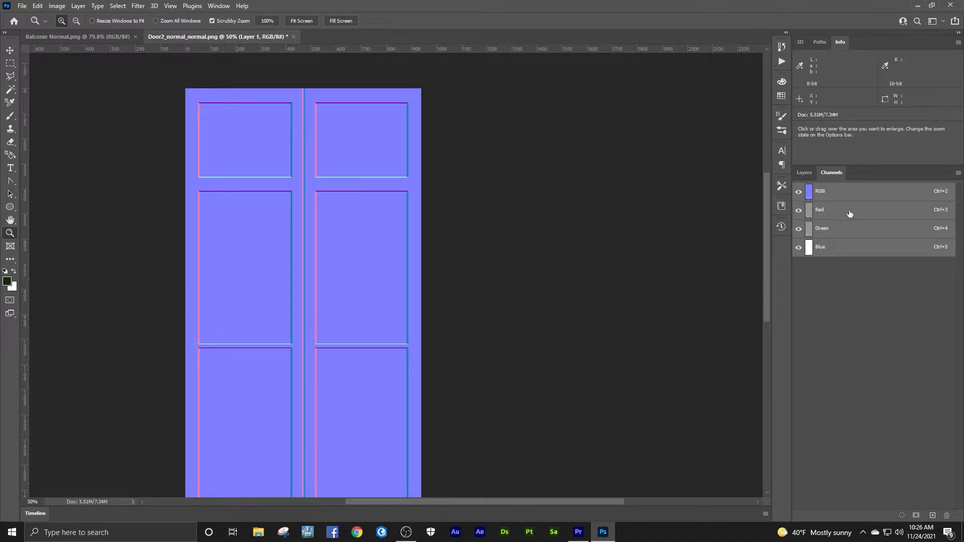
- View the door's Red channel and then its Green channel alone, and look up the Invert adjustment without applying it
left_click(837, 210)
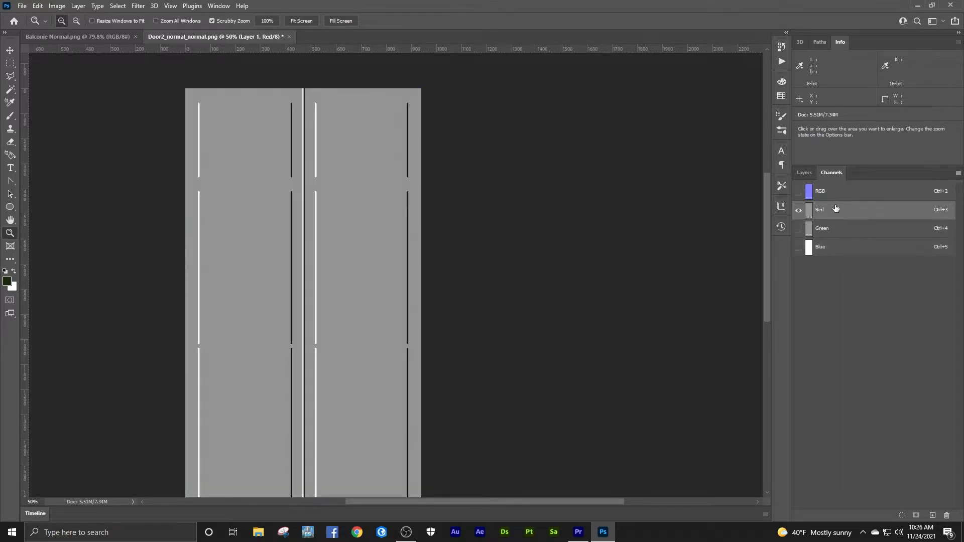
left_click(835, 230)
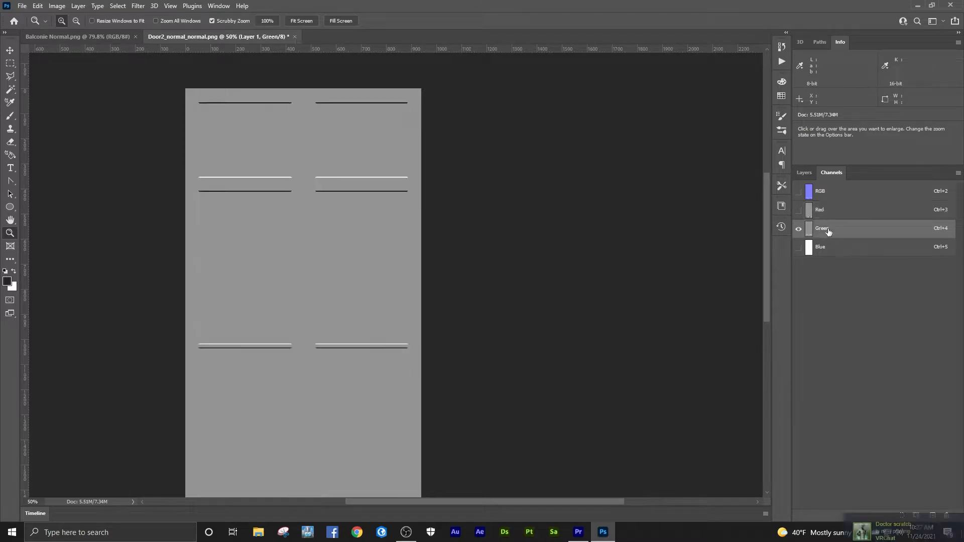
left_click(57, 6)
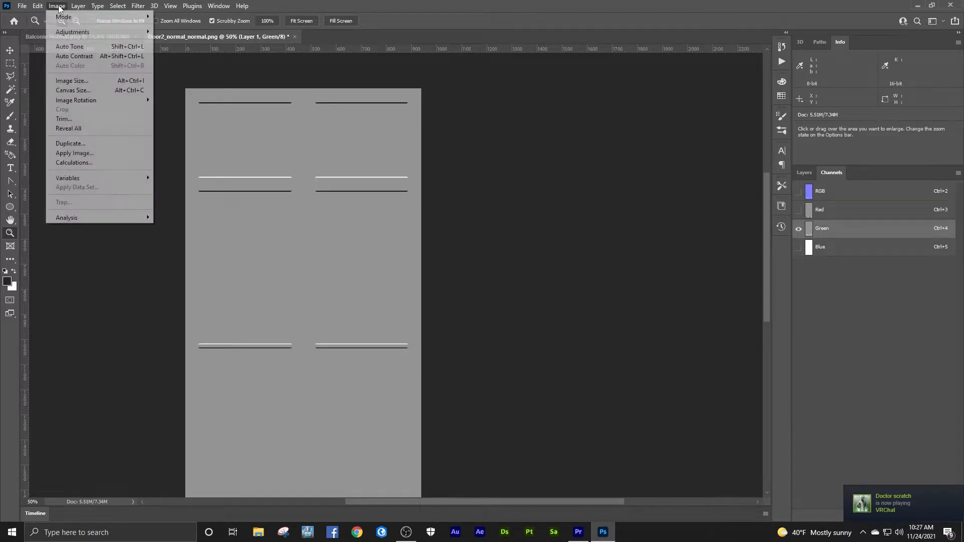
mouse_move(76, 32)
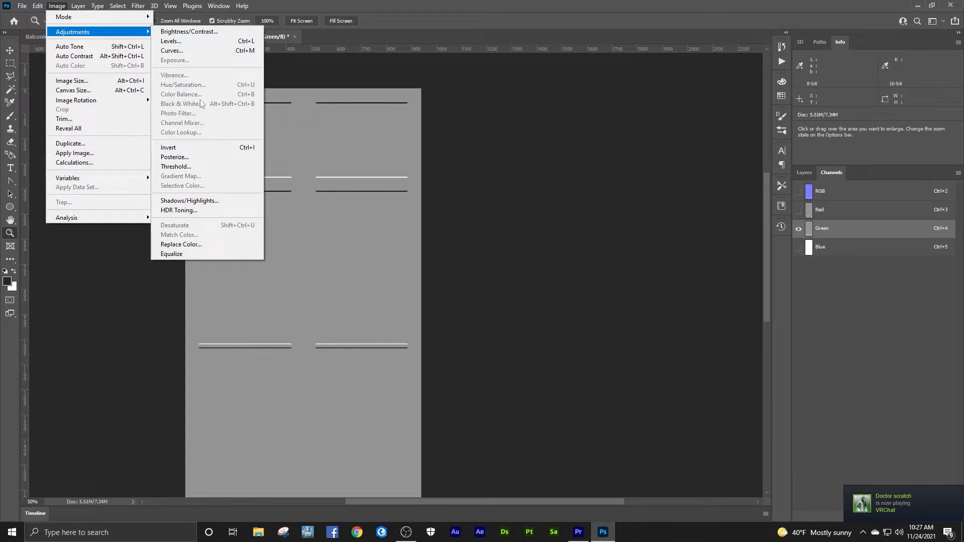
left_click(604, 12)
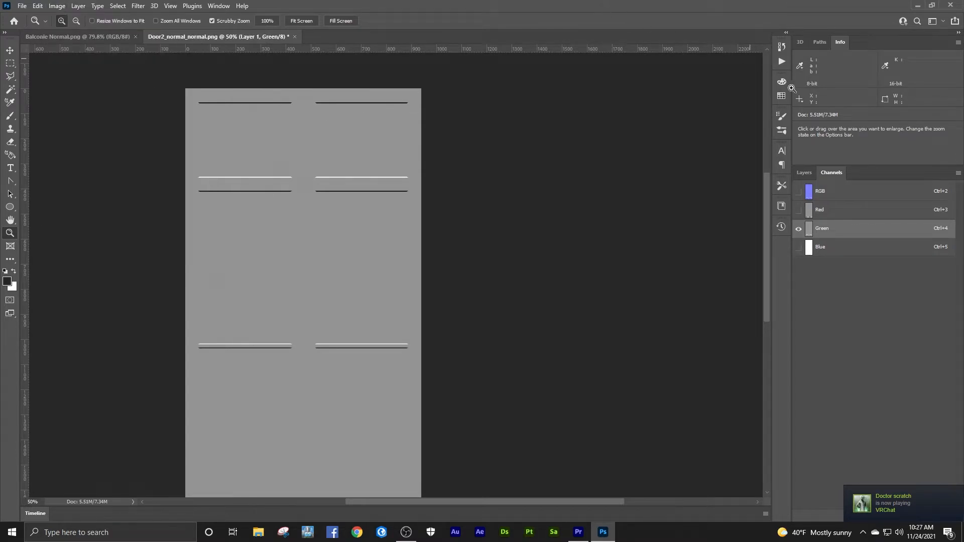
- Restore the RGB composite, show the layer list and examine the green and purple edges of the door's horizontal rail
left_click(809, 191)
left_click(806, 173)
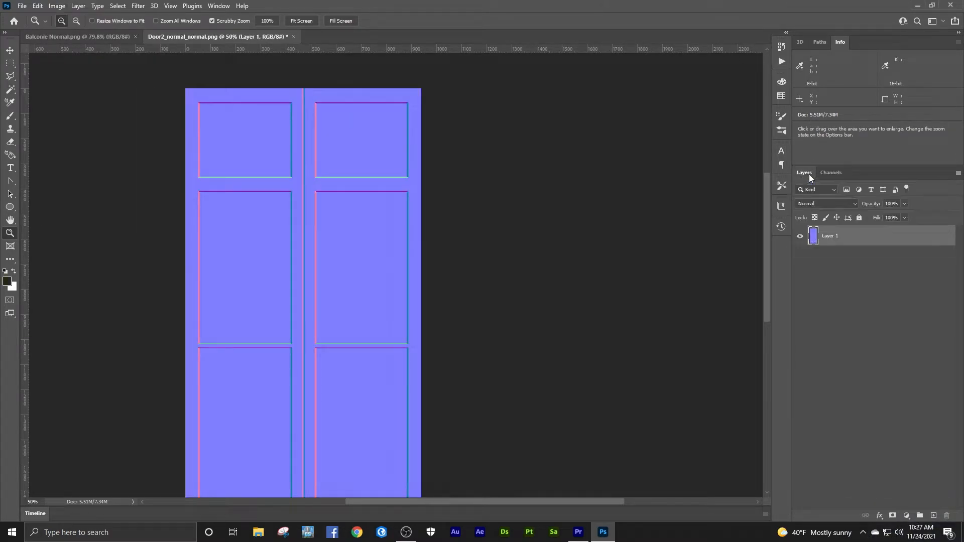
left_click_drag(354, 328, 407, 310)
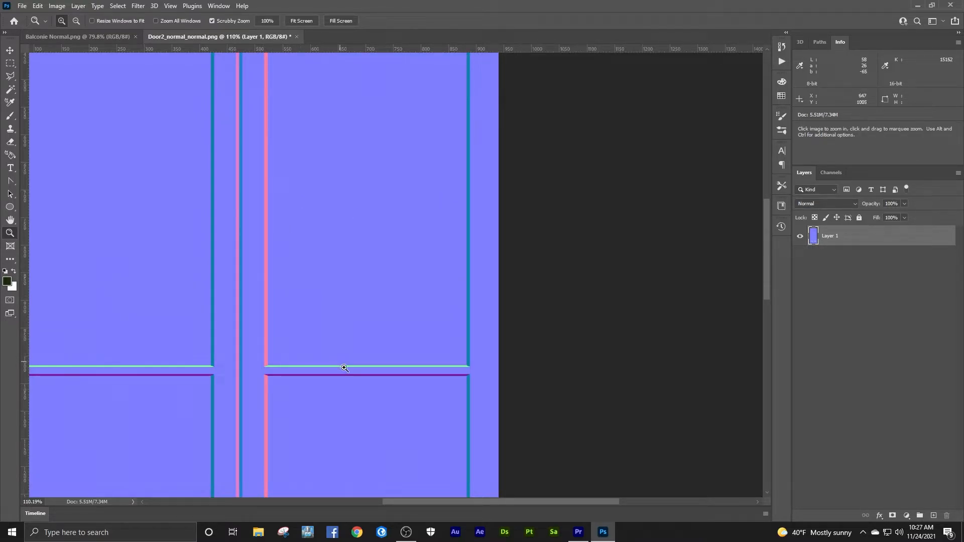
mouse_move(360, 371)
left_mouse_down()
mouse_move(406, 361)
mouse_move(355, 362)
left_mouse_up()
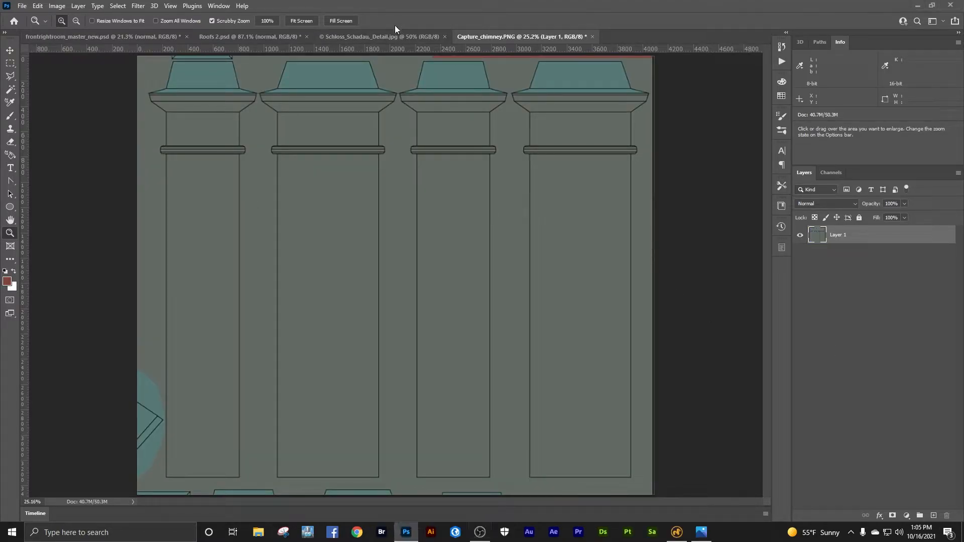
- Check the image size of Capture_chimney.PNG and leave it unchanged
left_click(56, 5)
left_click(72, 81)
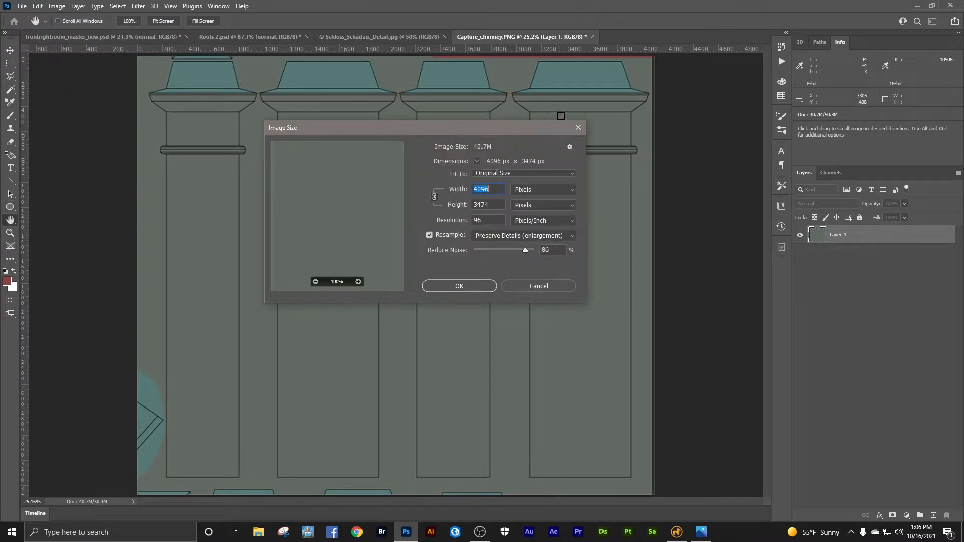
left_click(577, 126)
- In Schloss_Schadau_Detail.jpg, select the chimney shaft with a rectangular marquee about 109 by 335 px and bring up the selection's commands
left_click(384, 38)
left_click_drag(423, 272, 423, 273)
key("m")
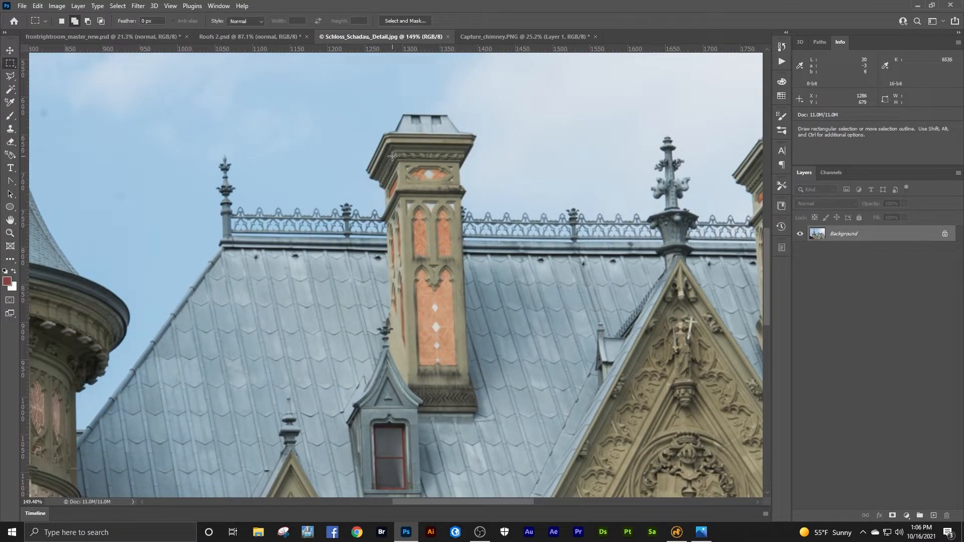
left_click_drag(395, 161, 477, 411)
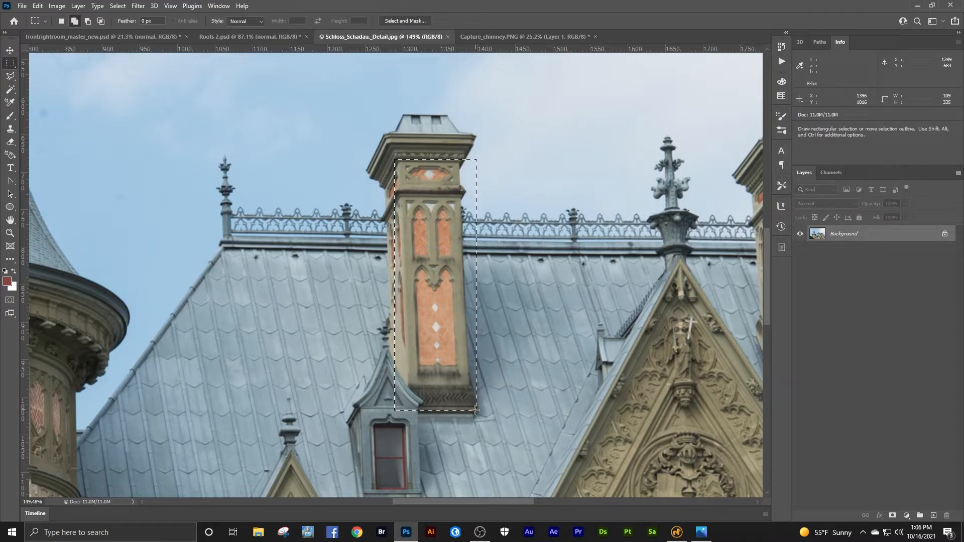
right_click(441, 211)
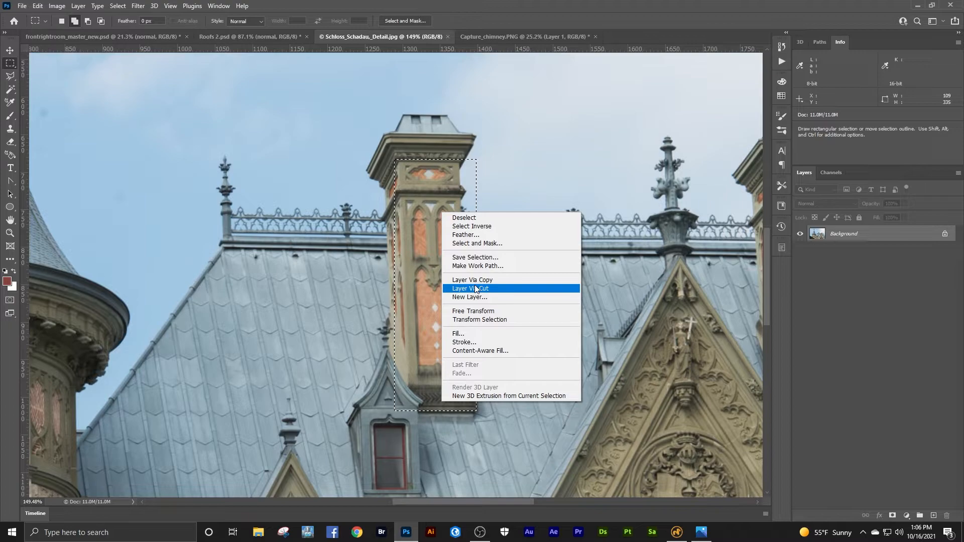
- Crop the image to the existing rectangular selection around the chimney shaft
key("Escape")
left_click(57, 6)
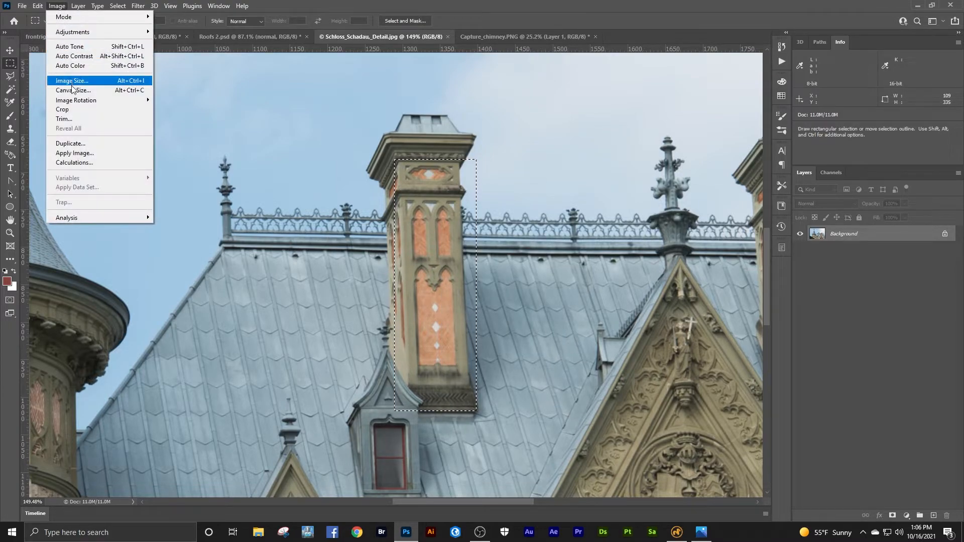
left_click(70, 109)
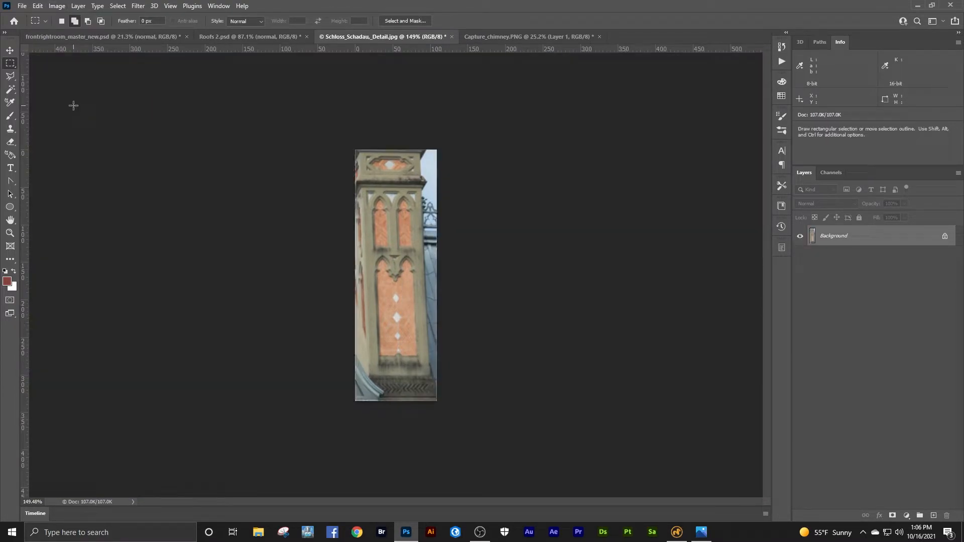
- Resample the cropped image to a height of 4000 pixels with proportions kept, and fit it in the view
left_click(57, 6)
left_click(70, 80)
left_click_drag(500, 205, 454, 208)
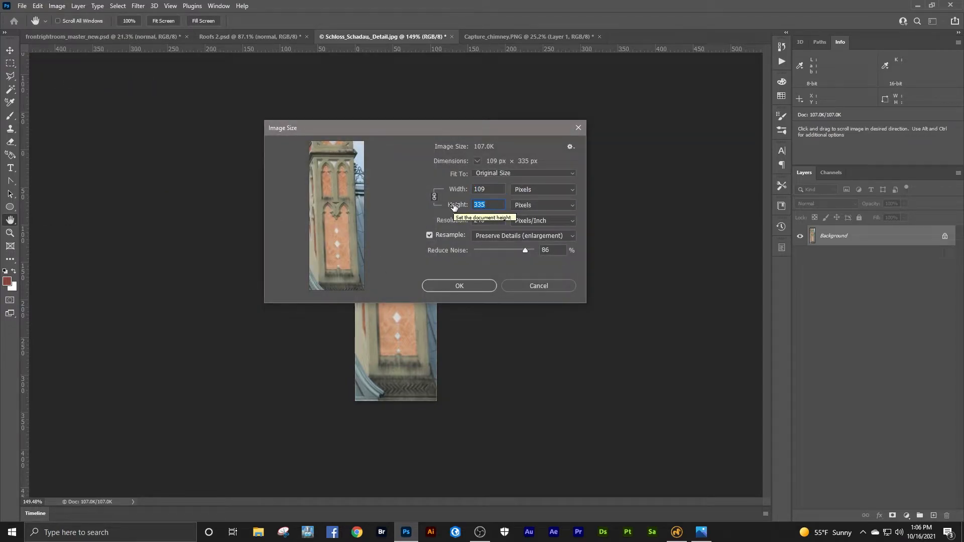
type("4000")
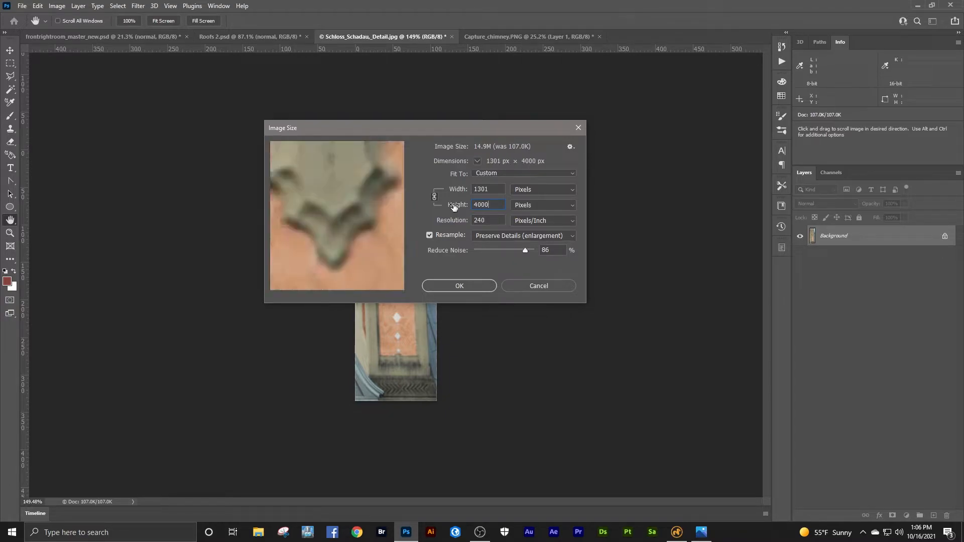
left_click(459, 286)
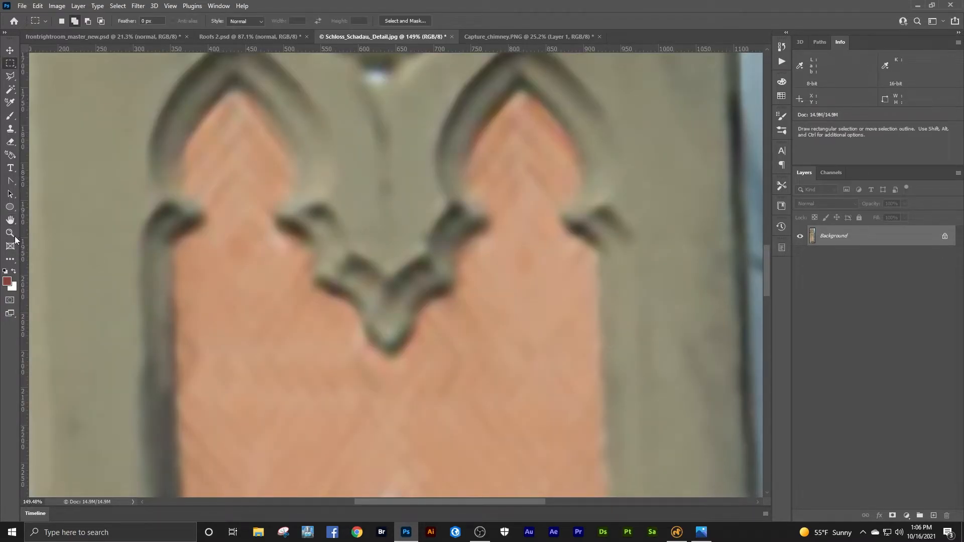
key("z")
key("ctrl+0")
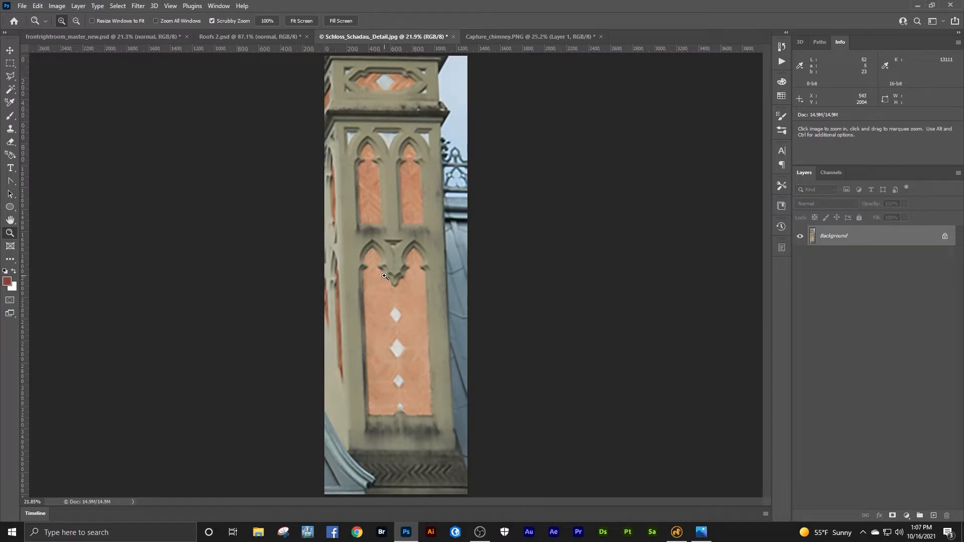
- Place vertical guides beside the left and right edges of the chimney's front face, and duplicate the Background layer
left_click_drag(26, 199, 368, 201)
left_click_drag(24, 189, 456, 188)
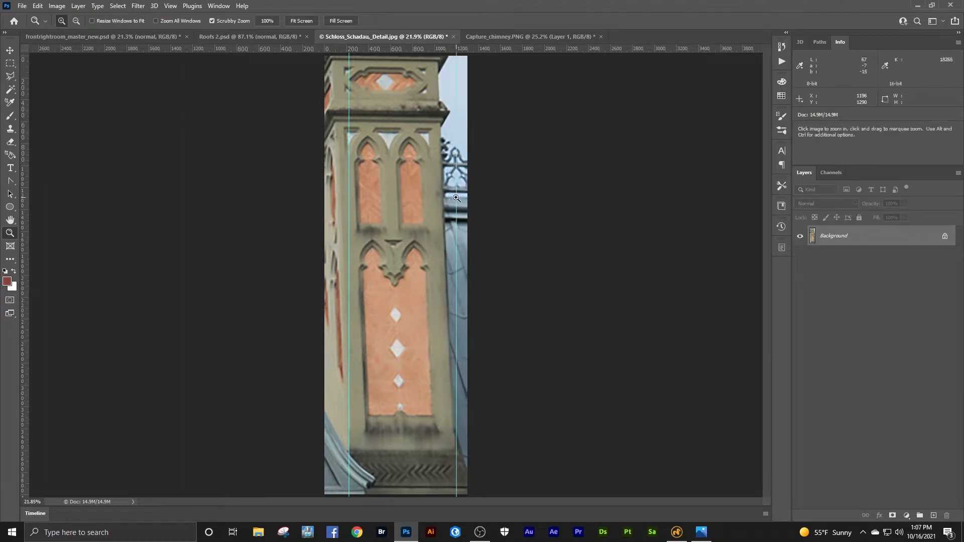
right_click(863, 240)
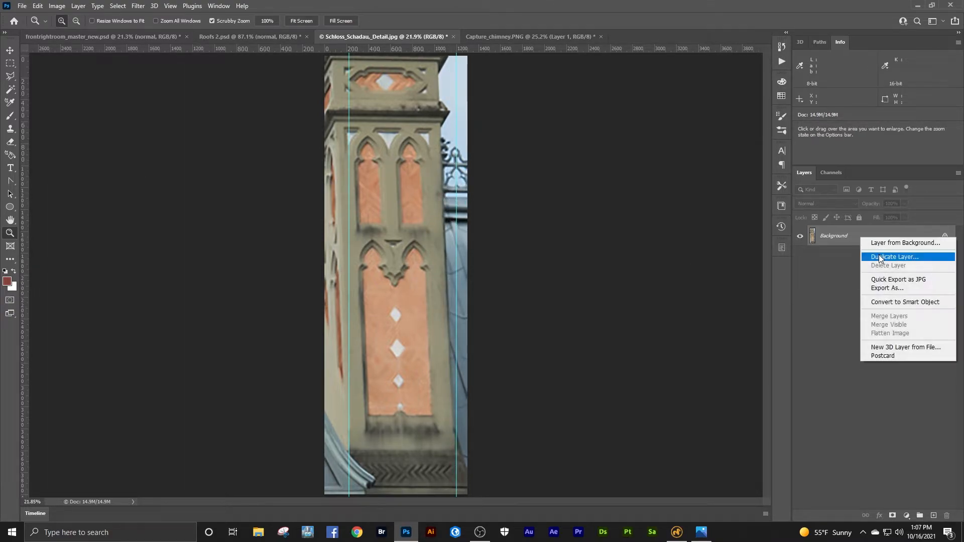
left_click(871, 255)
left_click(566, 149)
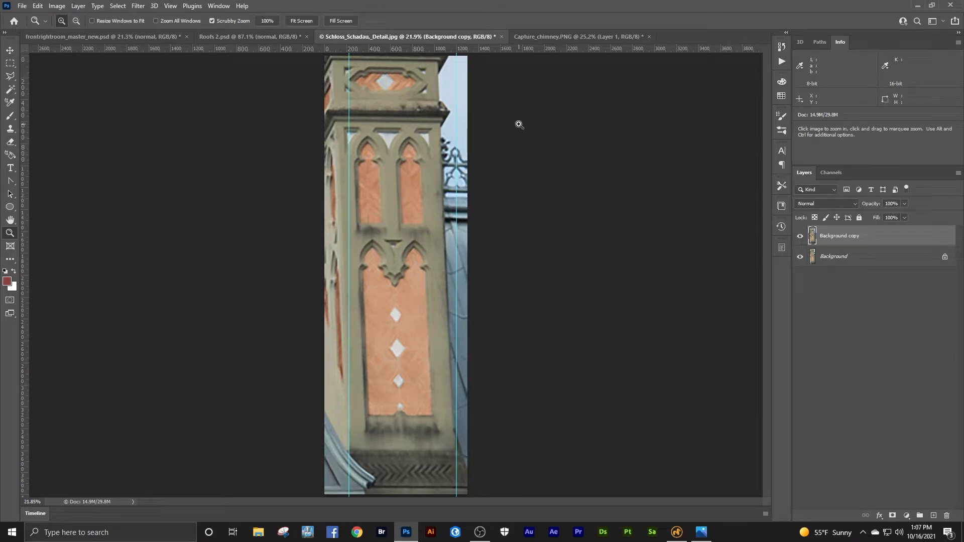
- Skew the Background copy layer horizontally by about -2.42° to straighten the chimney, and add a vertical guide at the left window's outer edge
left_click(38, 6)
mouse_move(66, 239)
left_click(183, 269)
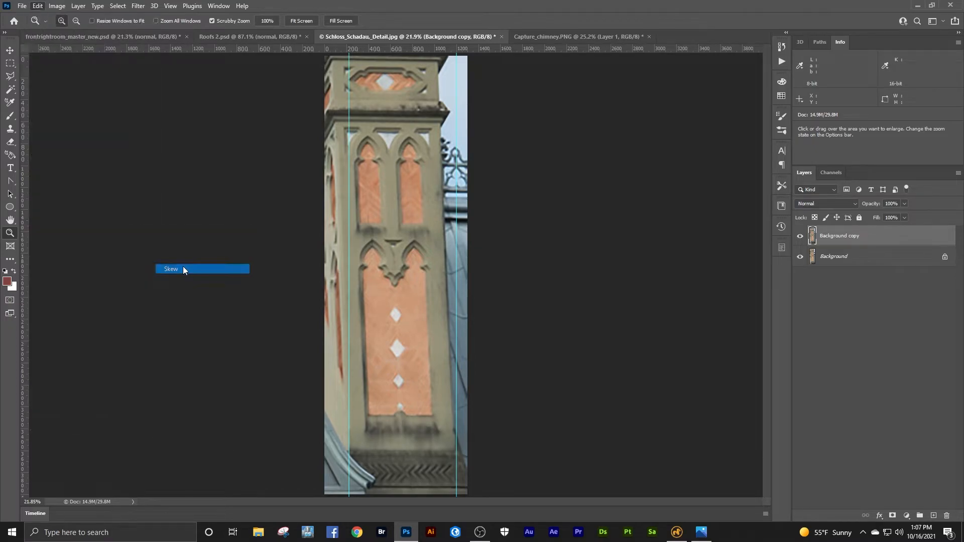
left_click_drag(396, 56, 414, 58)
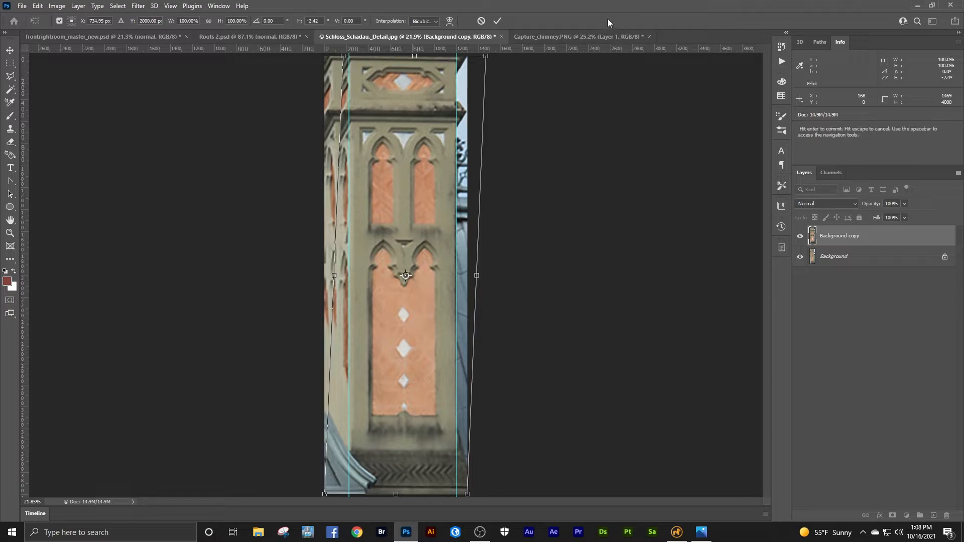
key("Return")
key("z")
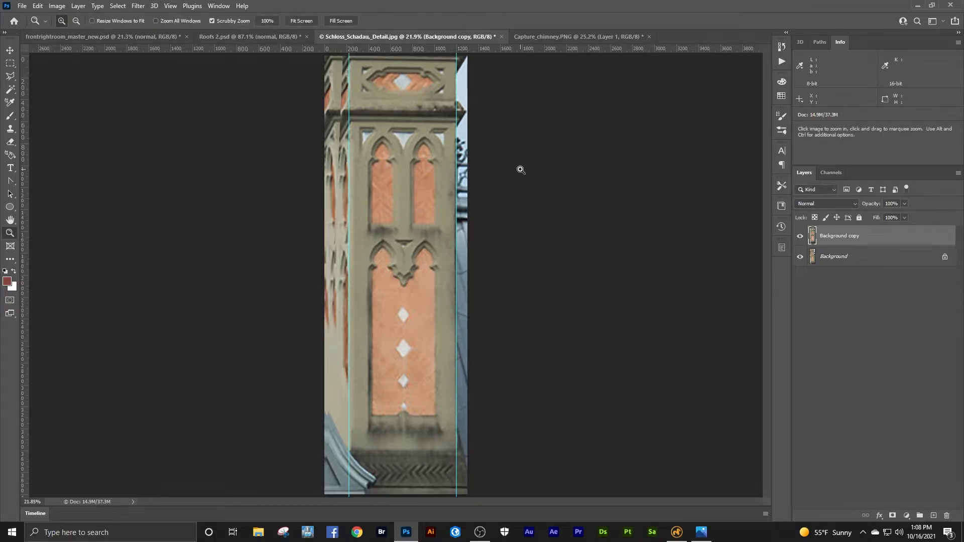
left_click_drag(25, 167, 369, 163)
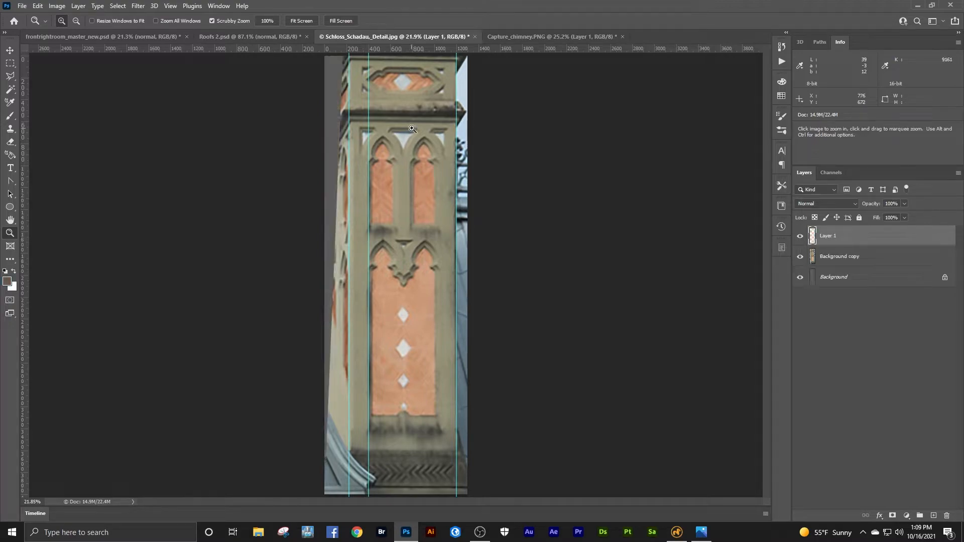
- Trace a closed straight-segment Pen path around the upper right arched window, including its pointed top and side notches
left_click_drag(411, 126, 450, 126)
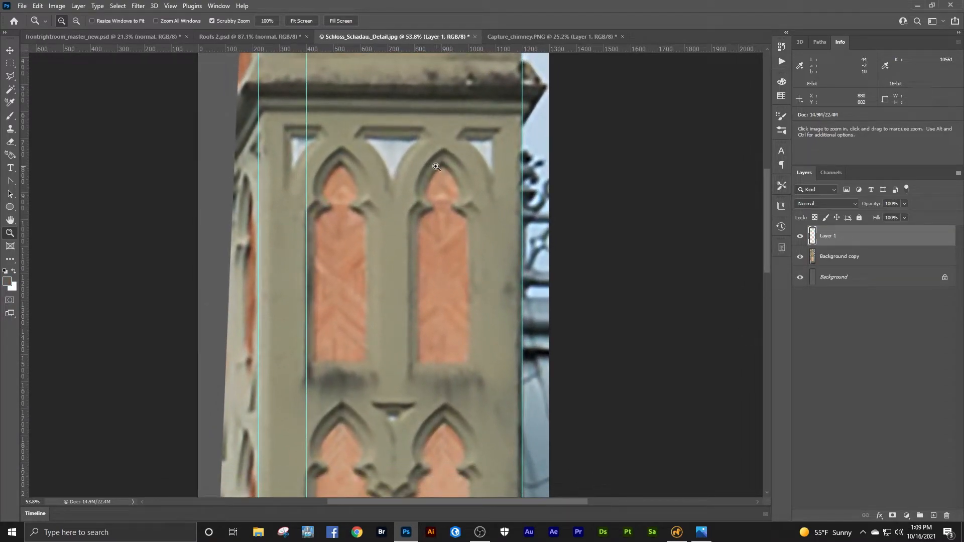
left_click_drag(438, 193, 447, 204)
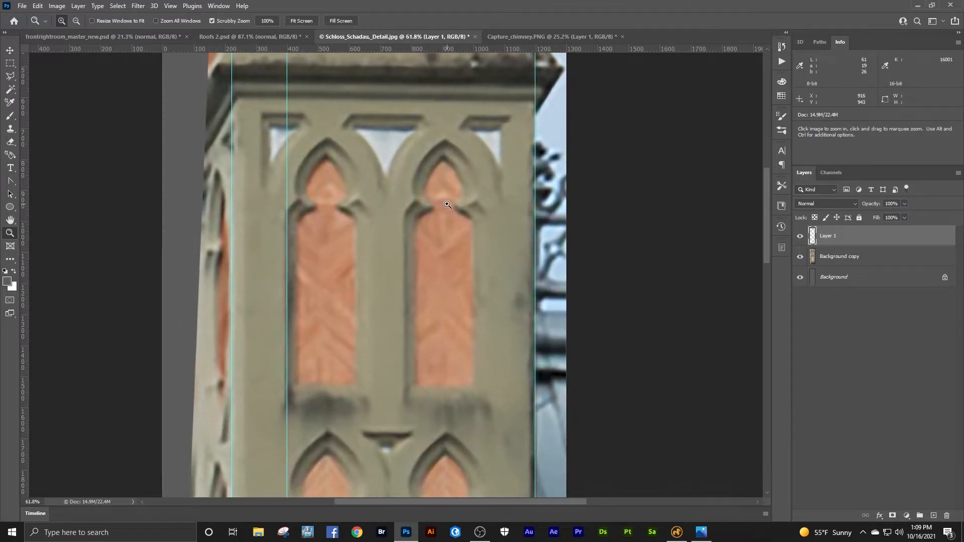
right_click(10, 181)
left_click(50, 182)
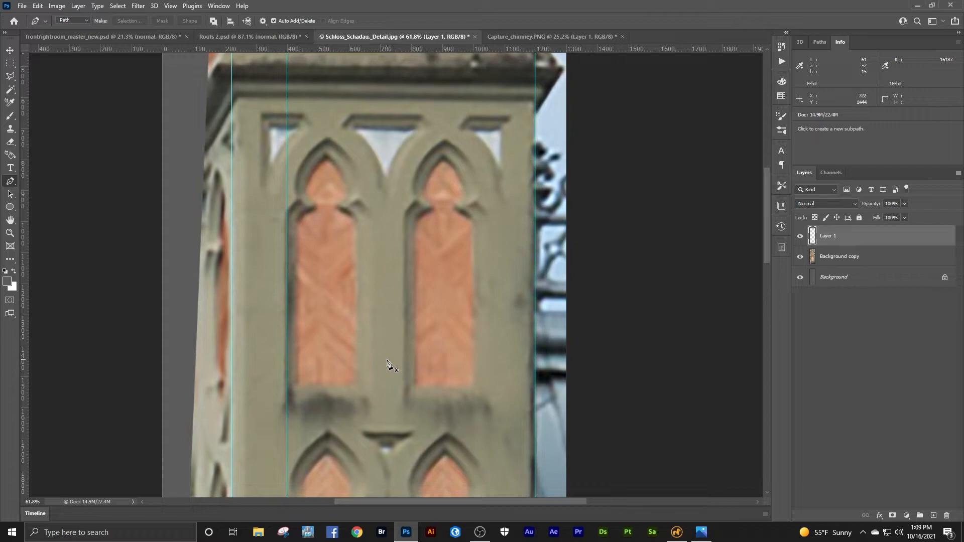
left_click(403, 404)
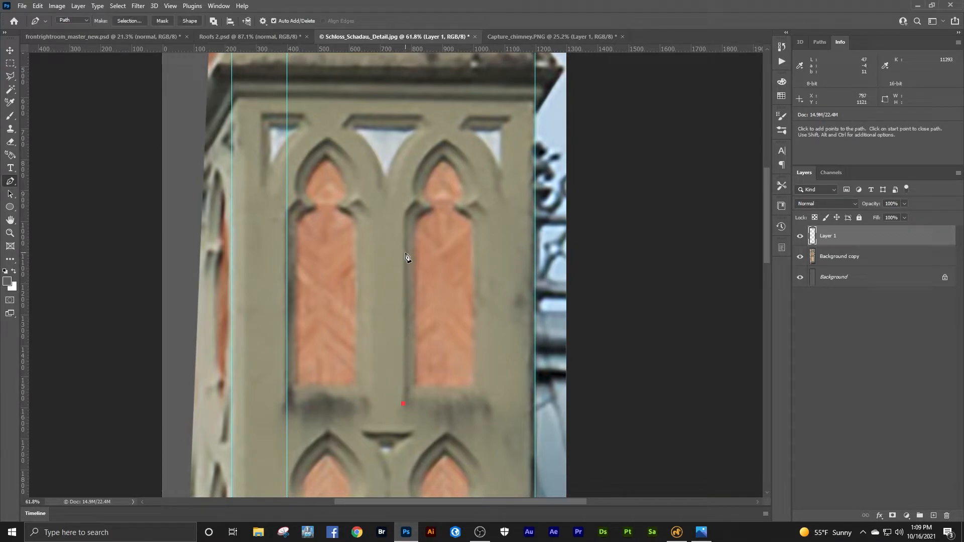
left_click(404, 217)
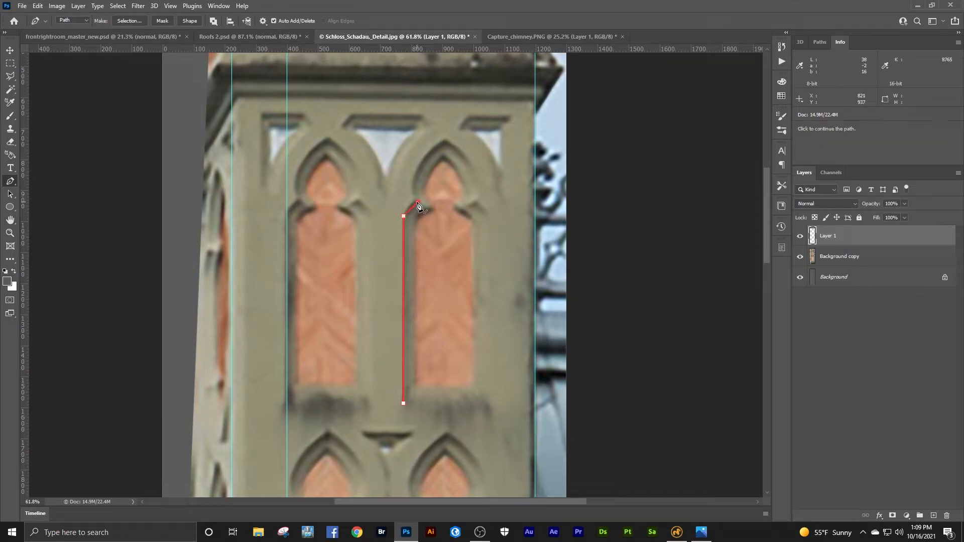
left_click(409, 184)
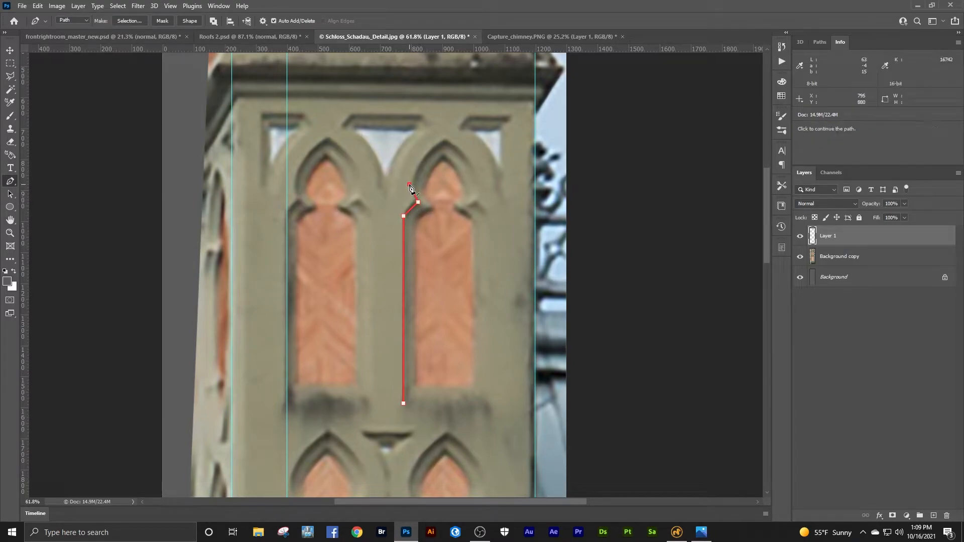
left_click(446, 139)
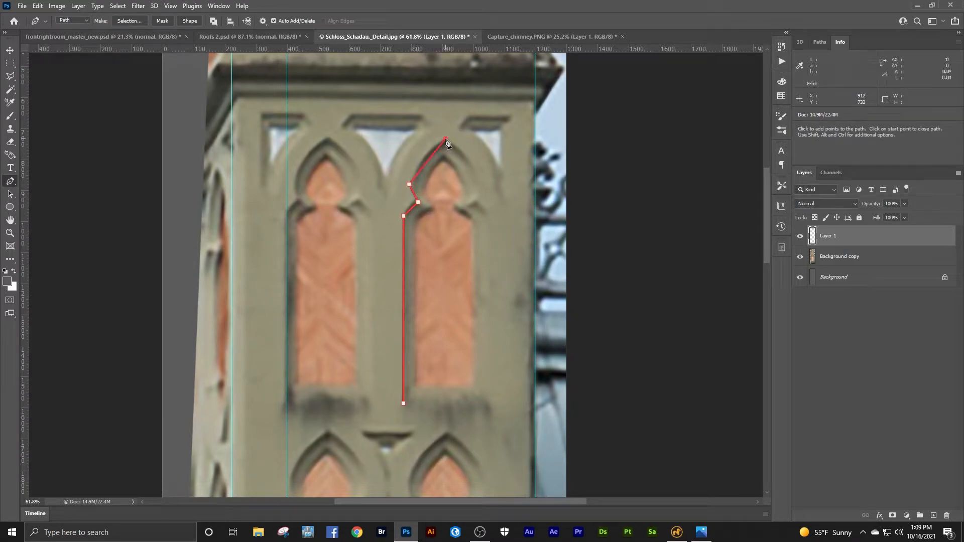
left_click(478, 184)
left_click(471, 200)
left_click(486, 209)
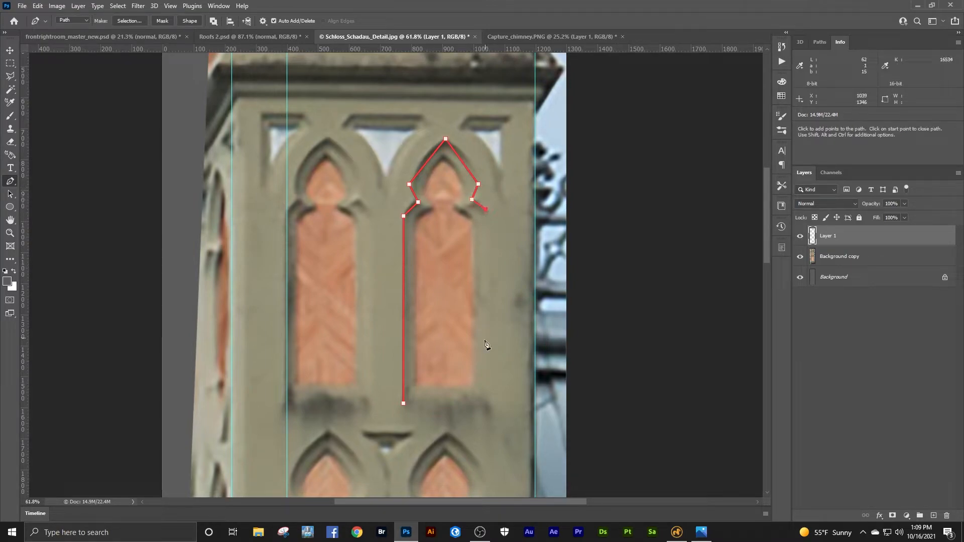
left_click(486, 399)
left_click(403, 403)
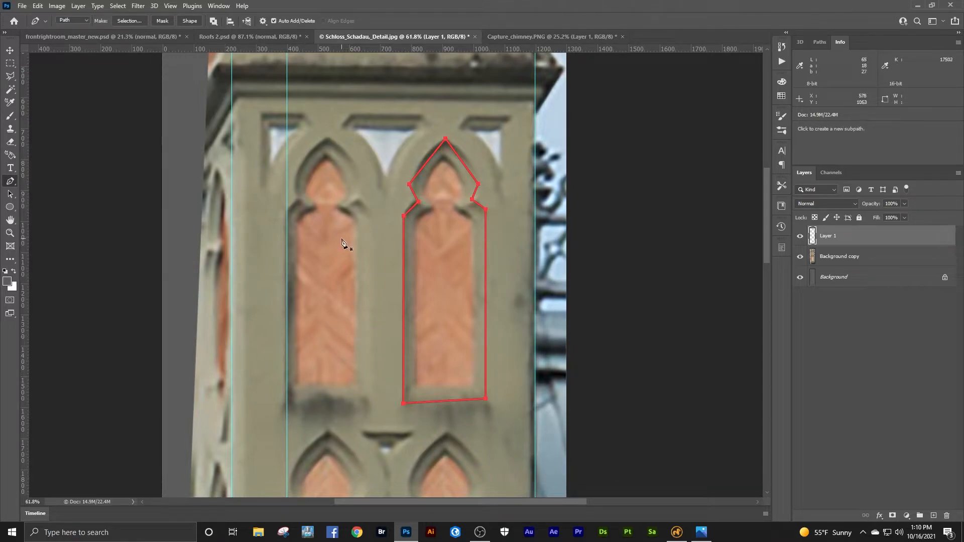
- Convert the path's corner points at the arch sides and shoulders into curves that follow the window outline
right_click(10, 181)
left_click(51, 229)
left_click_drag(405, 219, 412, 159)
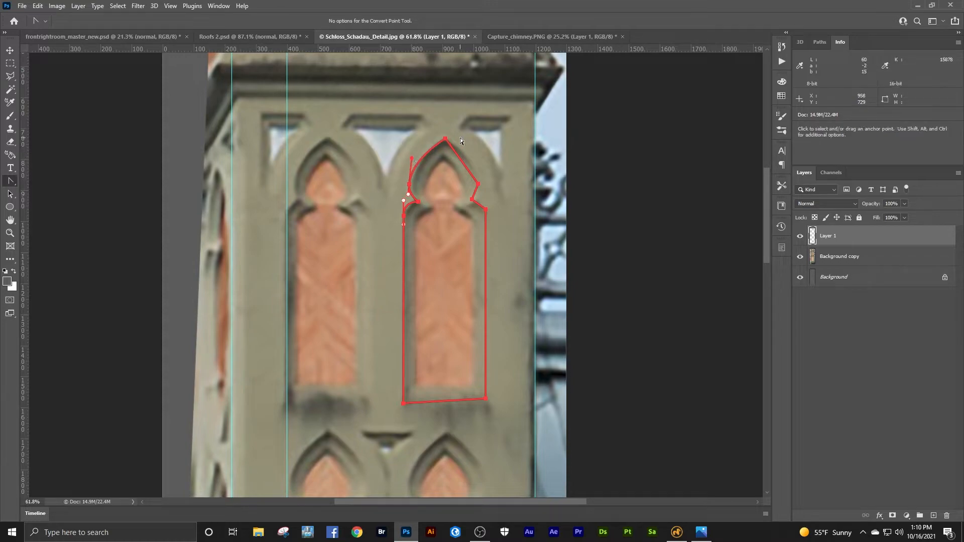
left_click_drag(477, 183, 477, 149)
left_click_drag(486, 209, 487, 224)
- Make a selection from the window path, fill it with the grey foreground colour on Layer 1, and deselect
right_click(419, 224)
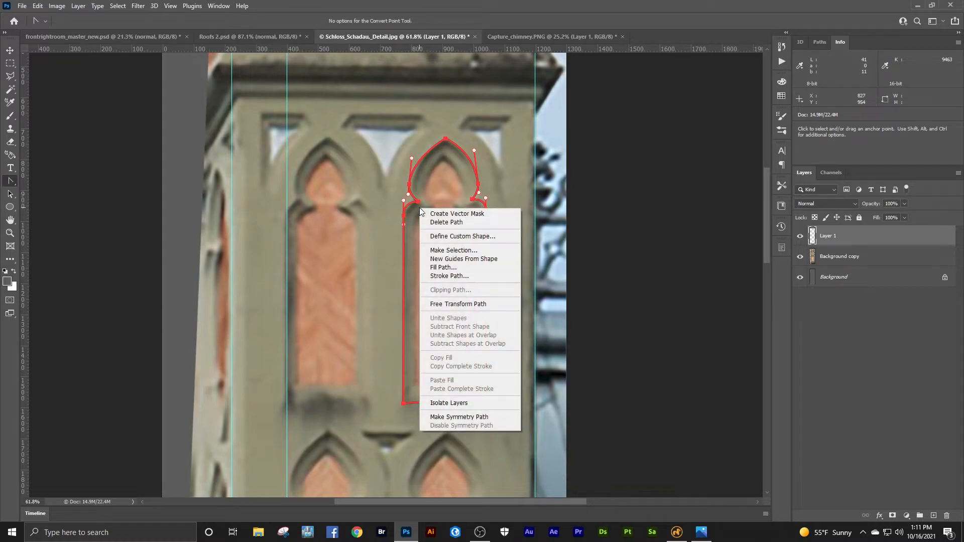
left_click(454, 250)
left_click(529, 141)
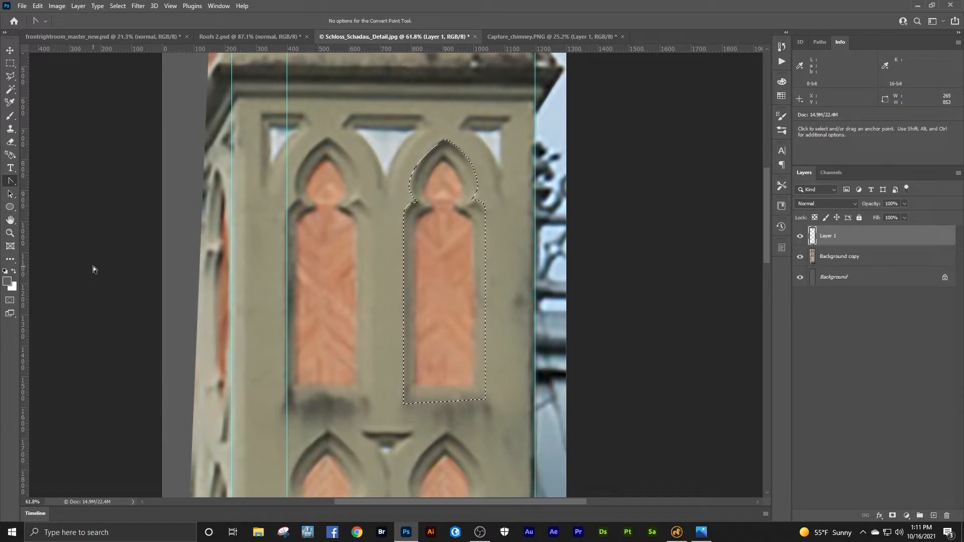
key("alt+BackSpace")
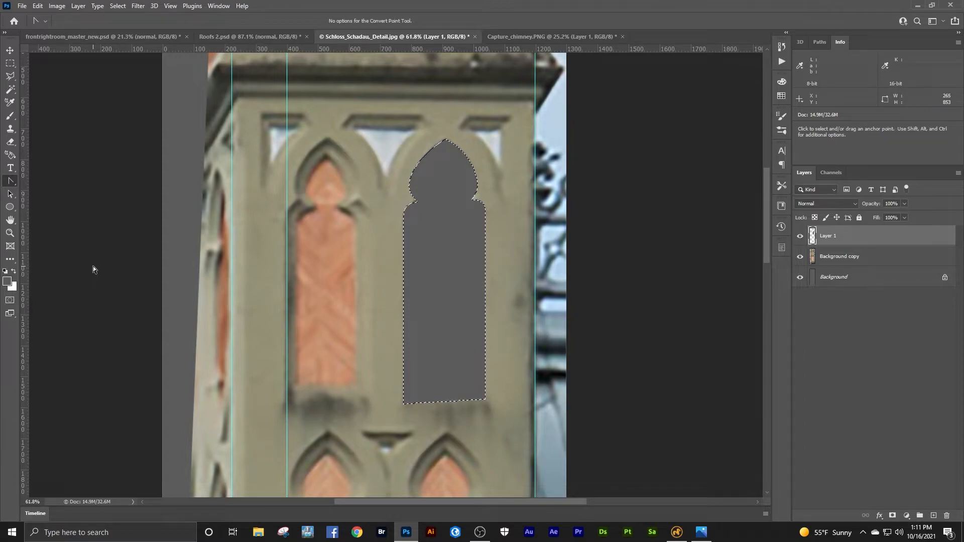
key("ctrl+d")
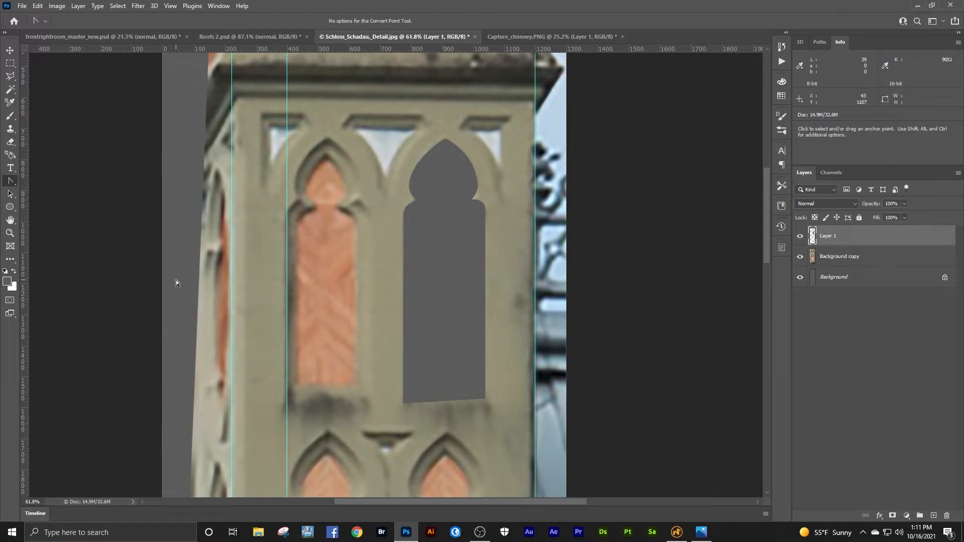
- Place a vertical guide through the centre of the grey window shape, aligned with its pointed tip
left_click_drag(24, 225, 444, 207)
left_click(9, 233)
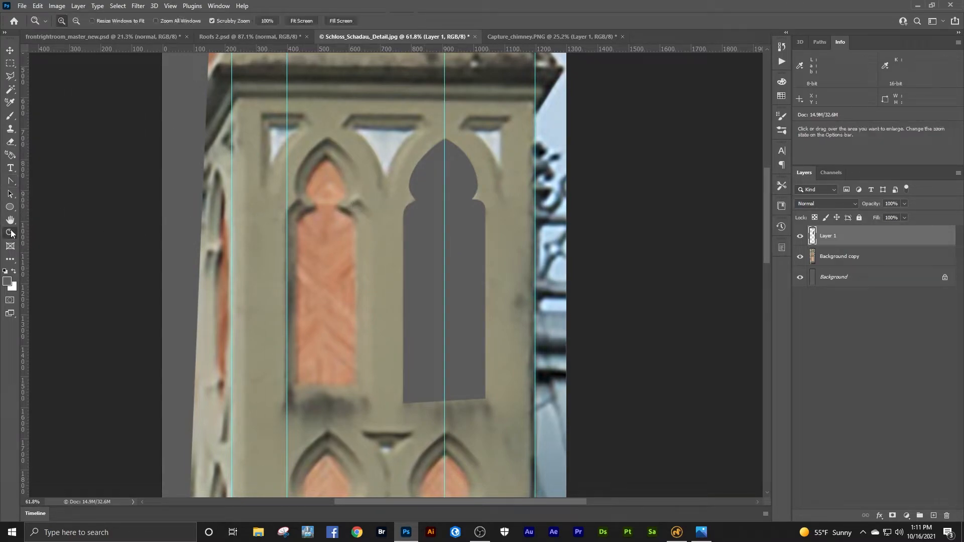
left_click_drag(446, 137, 460, 199)
key("v")
key("z")
- Place a horizontal guide along the base of the upper windows, temporarily hiding Layer 1 to align it with the photo
left_click_drag(350, 265, 279, 265)
left_click_drag(381, 344, 408, 257)
left_click_drag(437, 50, 445, 348)
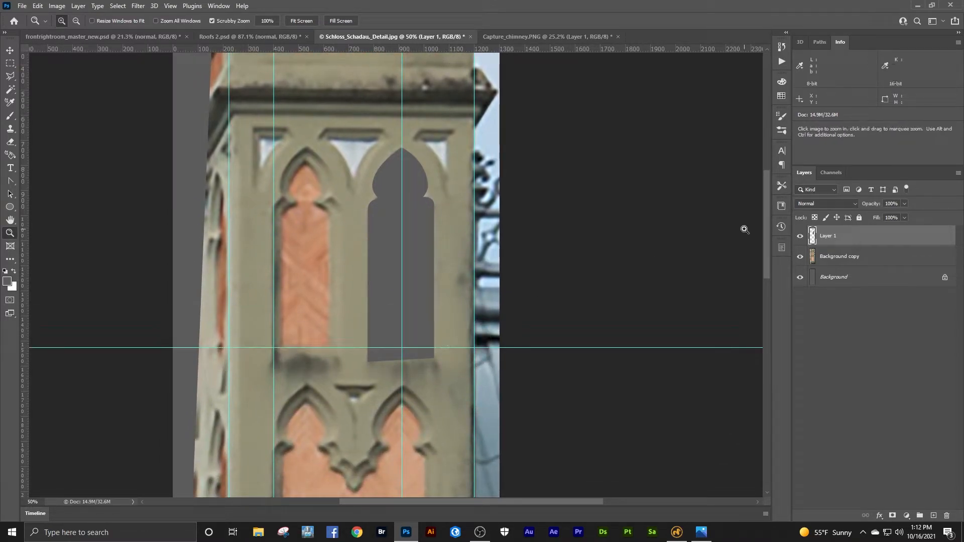
left_click(801, 236)
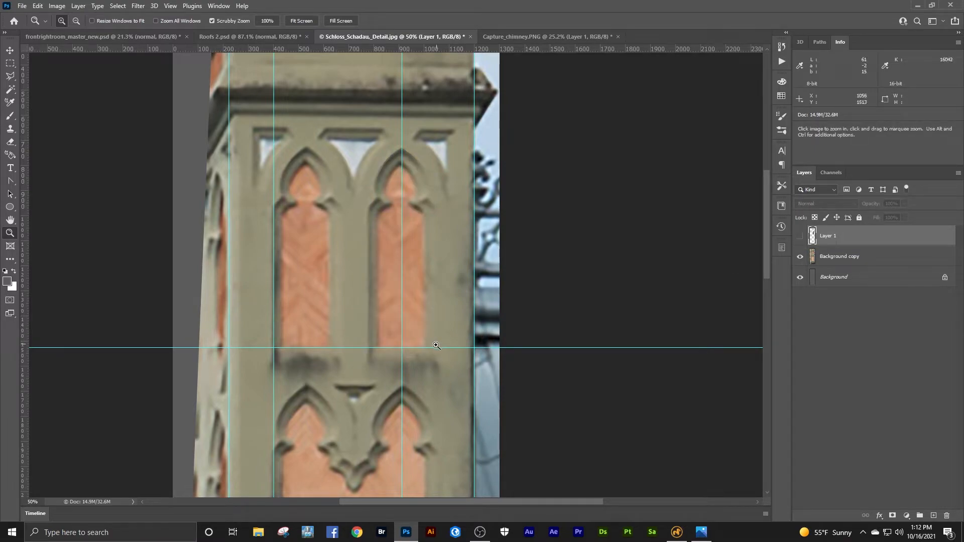
key("v")
left_click_drag(437, 348, 436, 357)
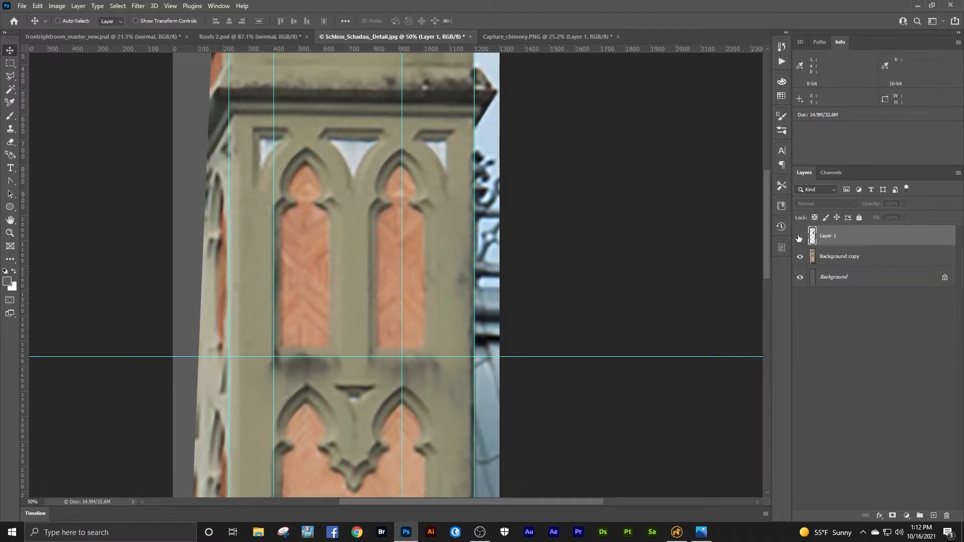
left_click(799, 238)
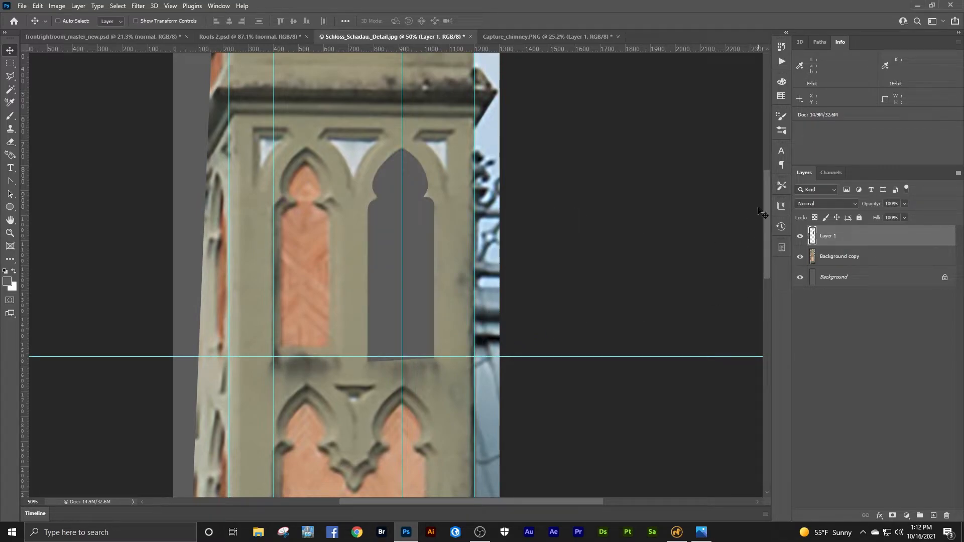
- Delete the half of the grey window shape right of the centre guide on Layer 1, and deselect
left_click(10, 63)
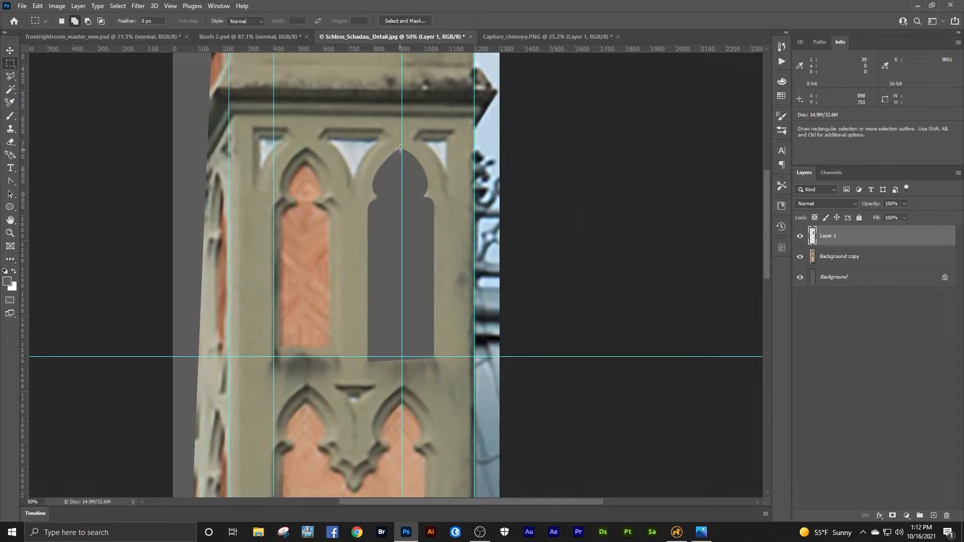
left_click_drag(402, 144, 449, 370)
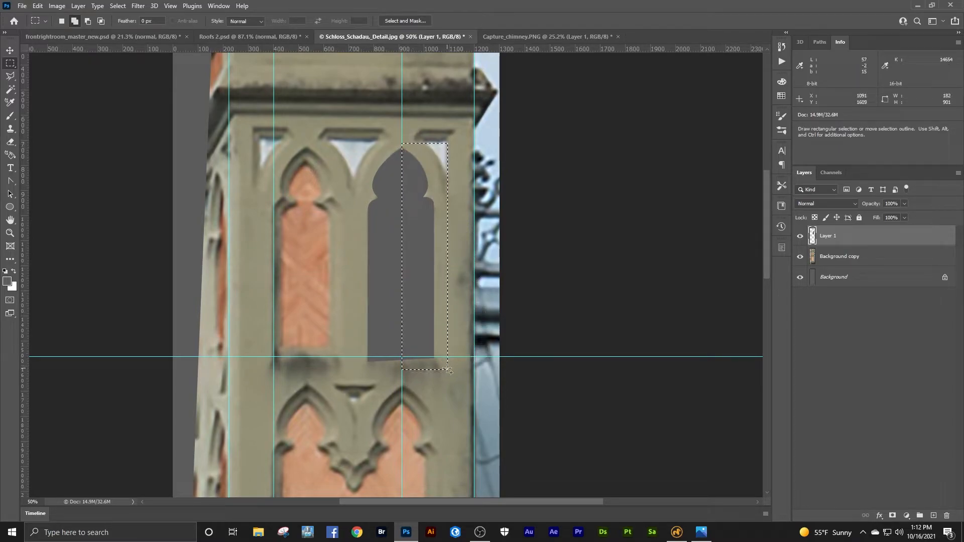
key("Delete")
key("ctrl+d")
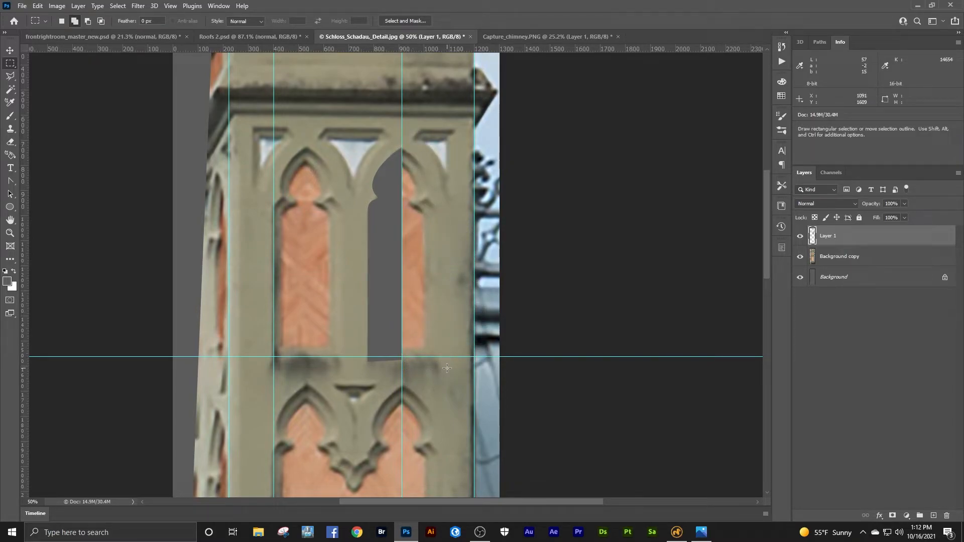
- Delete the strip of the grey half-window shape that extends below the horizontal guide, and deselect
left_click_drag(358, 357, 411, 380)
key("Delete")
key("ctrl+d")
- Duplicate Layer 1, flip the copy horizontally and move it against the centre guide to complete the symmetrical window shape
right_click(824, 236)
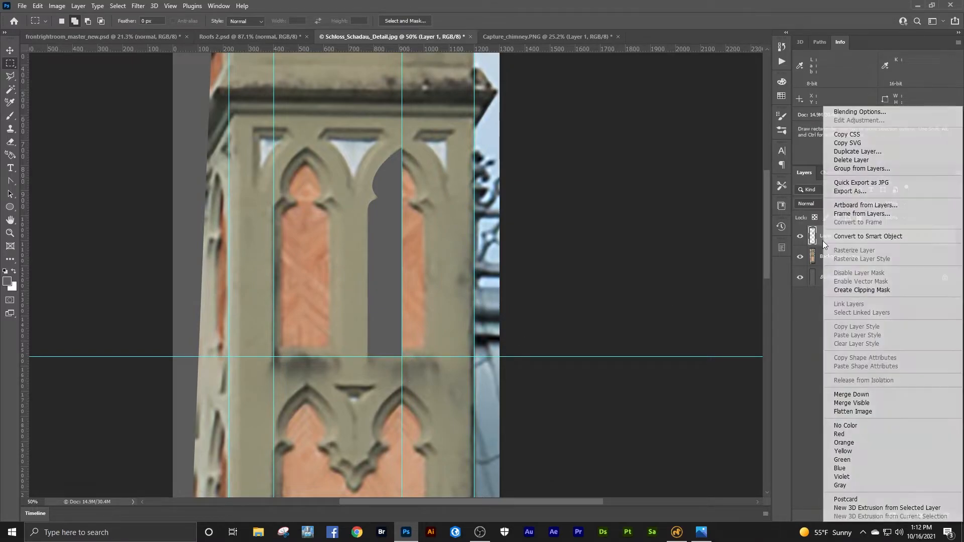
left_click(853, 152)
left_click(558, 133)
key("v")
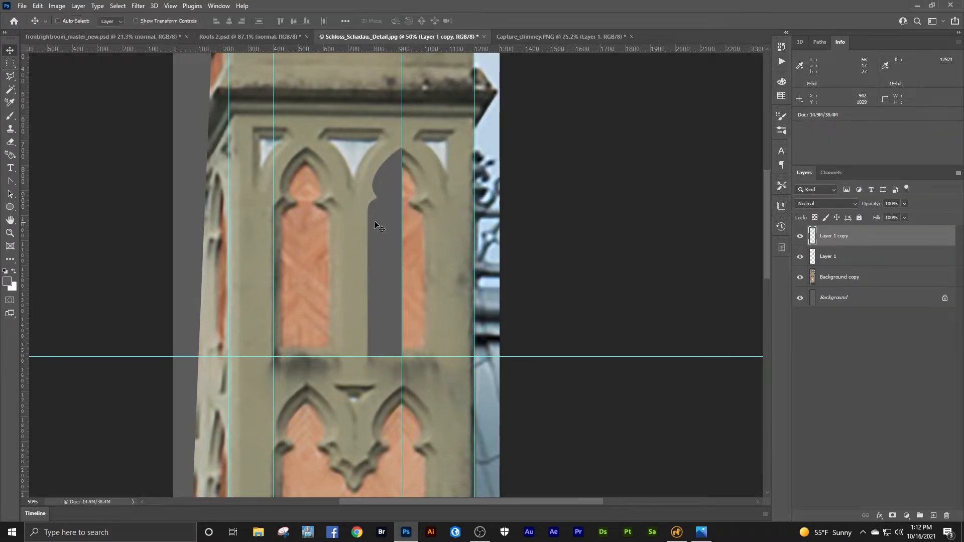
left_click(38, 6)
mouse_move(100, 235)
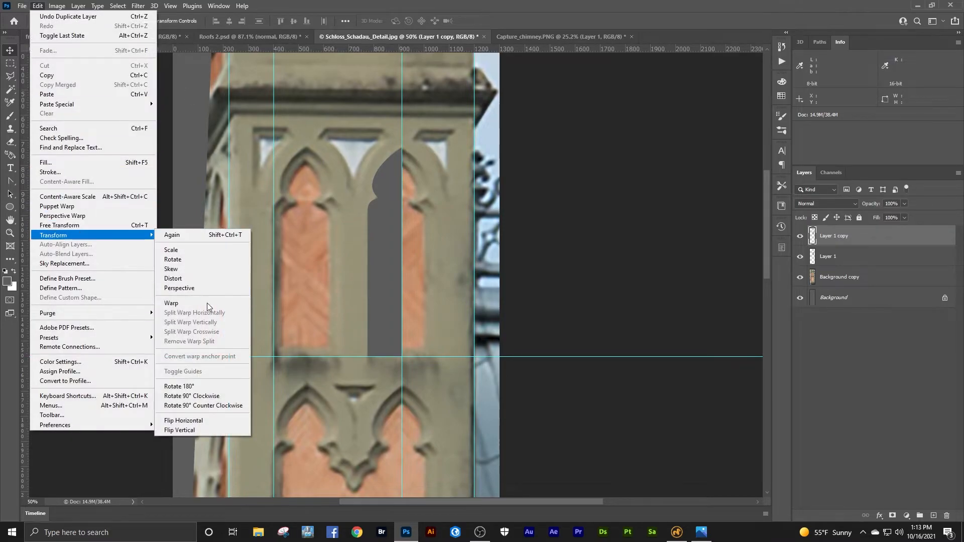
left_click(213, 418)
left_click_drag(342, 253, 415, 209)
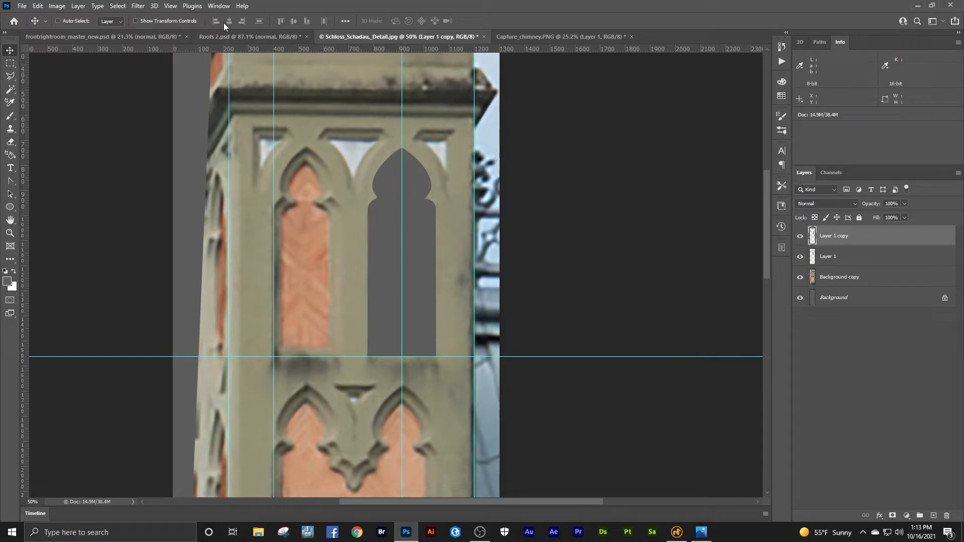
- Clear all guides and merge Layer 1 with Layer 1 copy
left_click(170, 6)
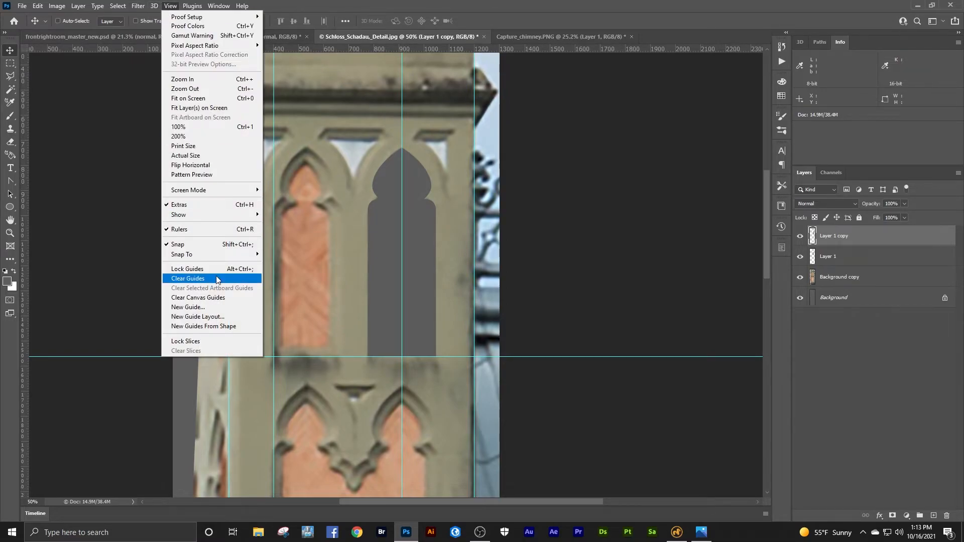
left_click(188, 278)
left_click(9, 233)
left_click_drag(404, 208, 427, 186)
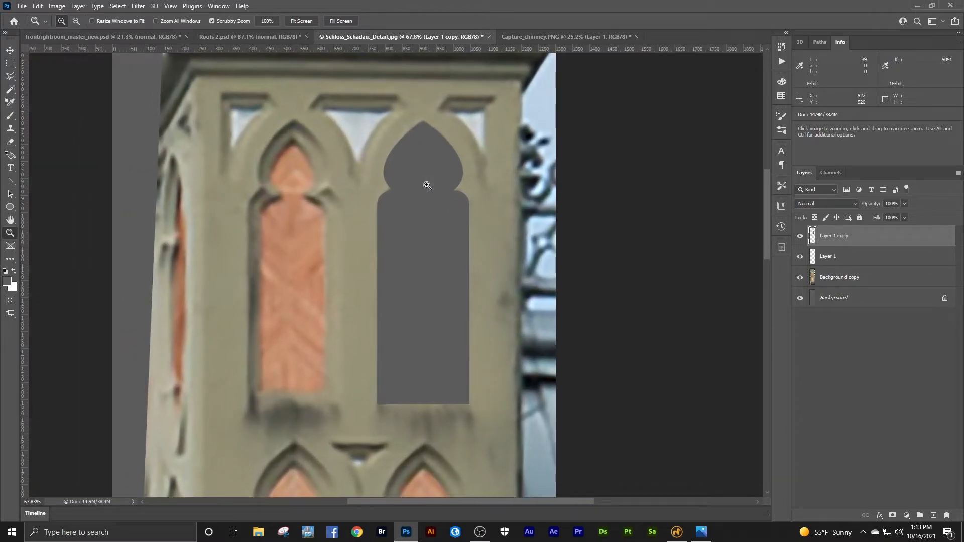
left_click(895, 255, "shift")
right_click(860, 260)
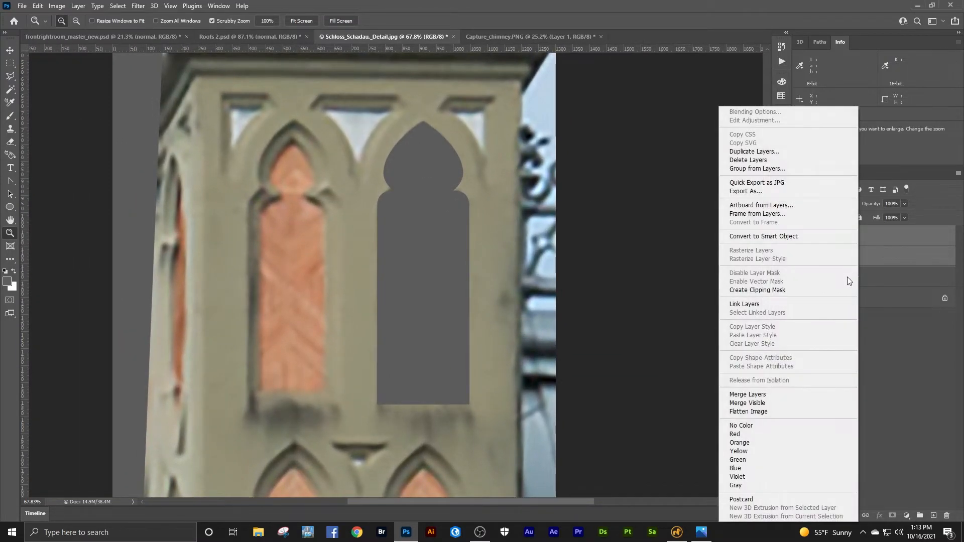
left_click(780, 390)
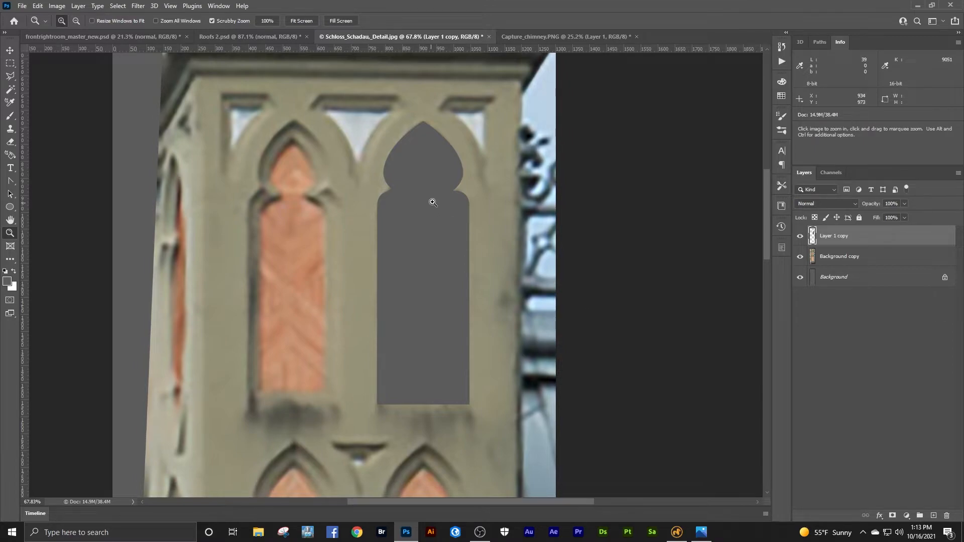
- Select the whole grey window shape with the Magic Wand tool
left_click_drag(432, 201, 445, 194)
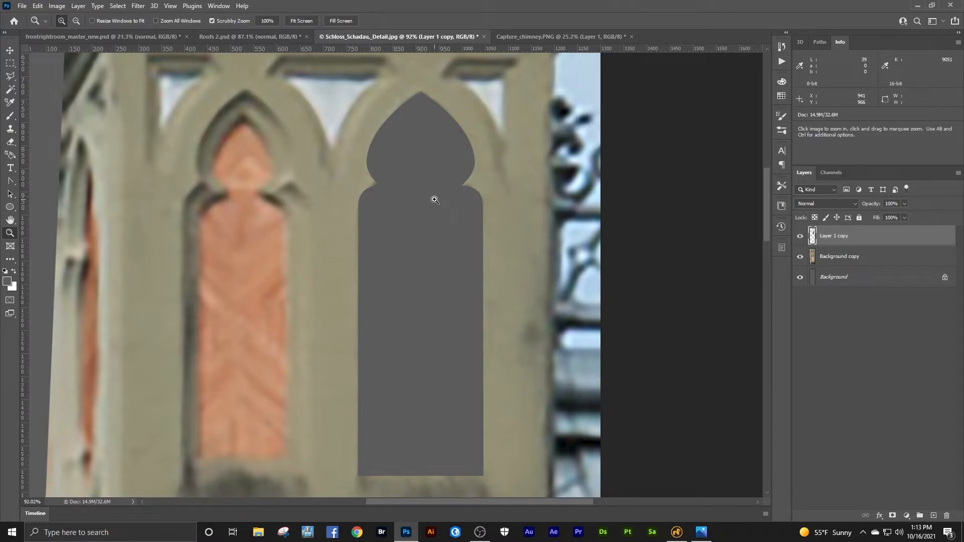
left_click(9, 89)
left_click(399, 161)
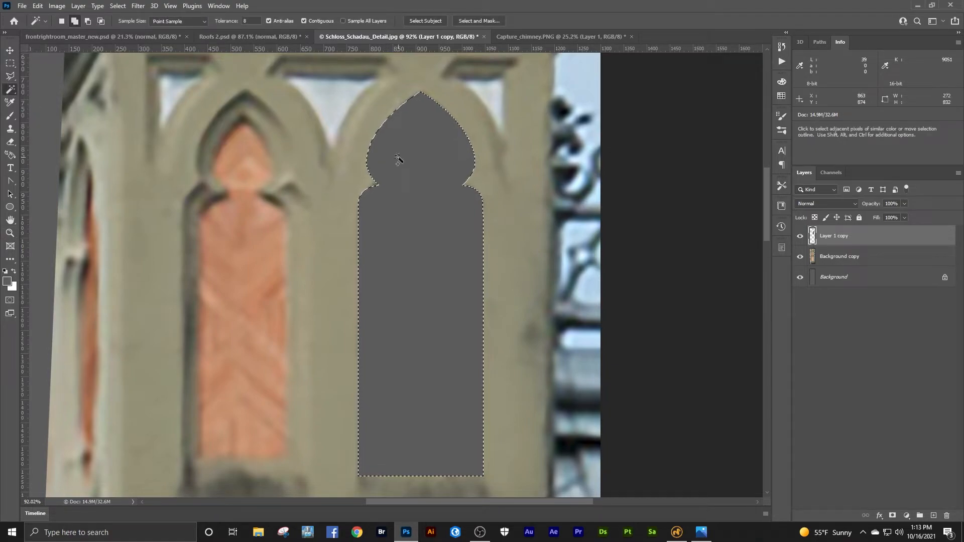
- Try contracting the window selection by 15 pixels, and undo the contraction
left_click(138, 6)
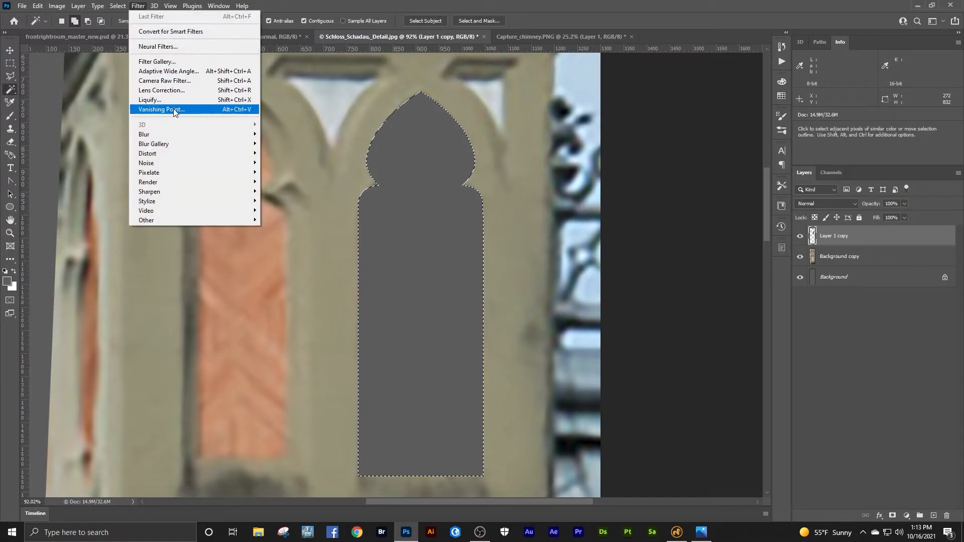
mouse_move(184, 160)
mouse_move(118, 6)
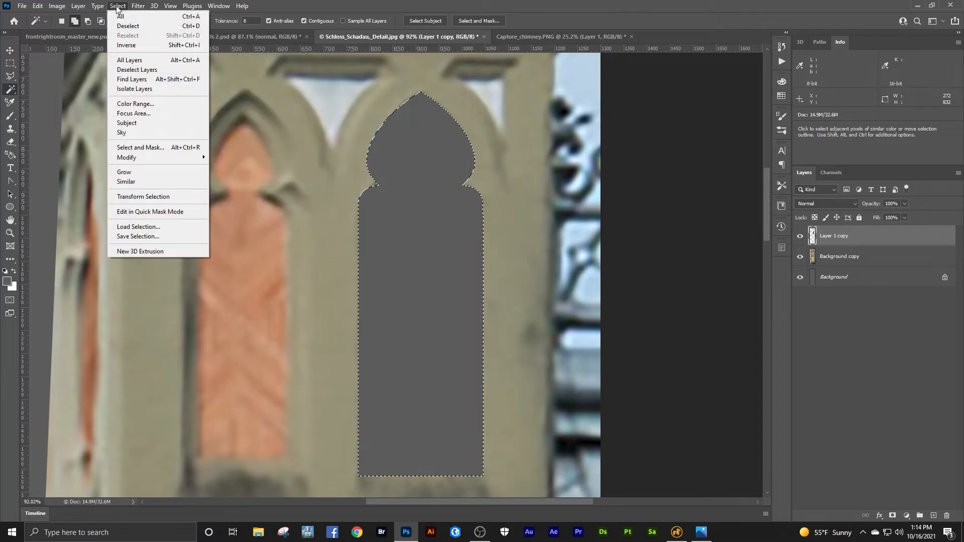
mouse_move(151, 155)
left_click(236, 188)
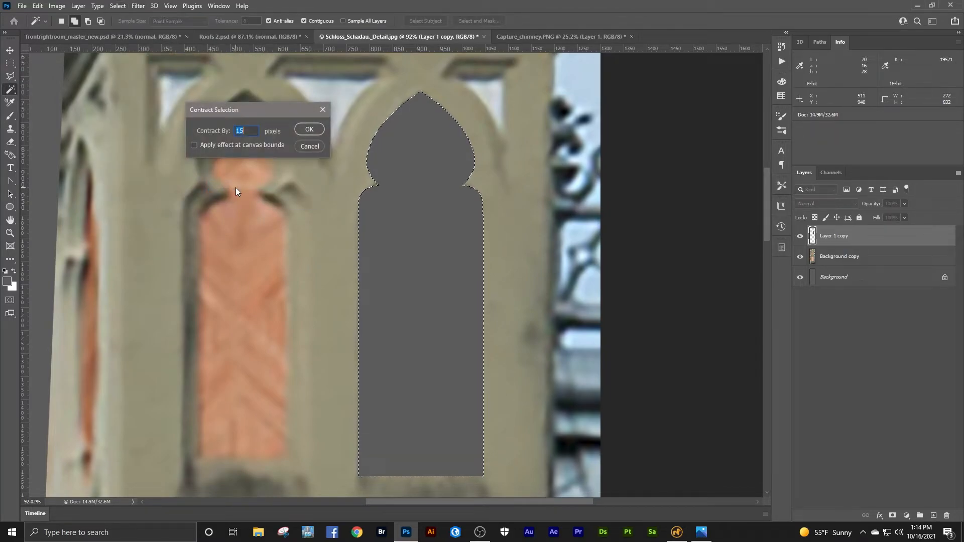
left_click(298, 129)
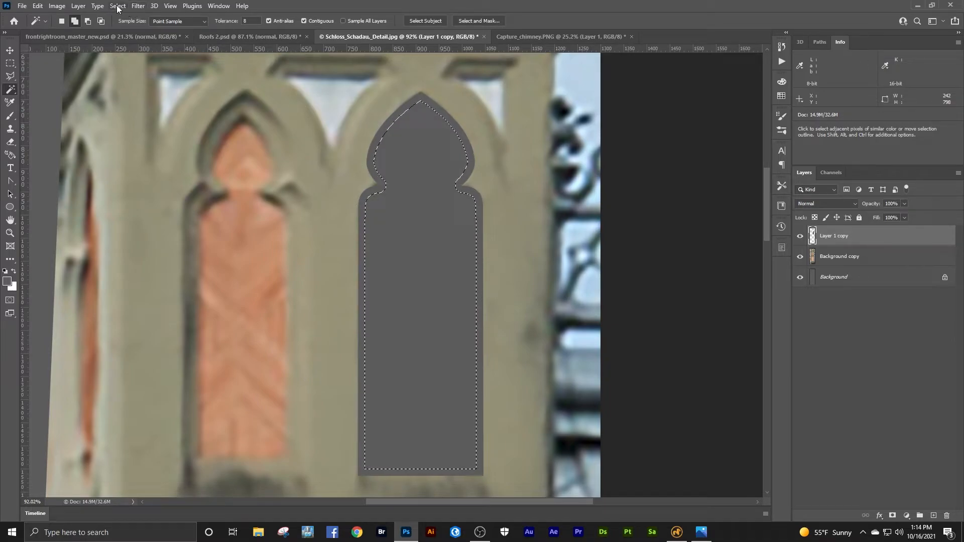
left_click(38, 6)
left_click(50, 15)
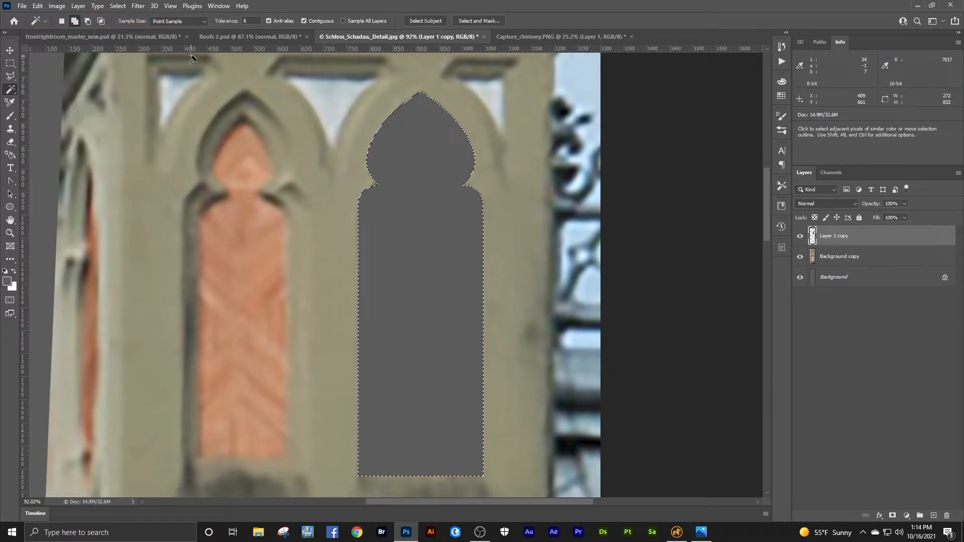
- Contract the window selection by 8 pixels and darken its interior with an Exposure adjustment of -0.29
left_click(118, 5)
mouse_move(155, 155)
left_click(227, 186)
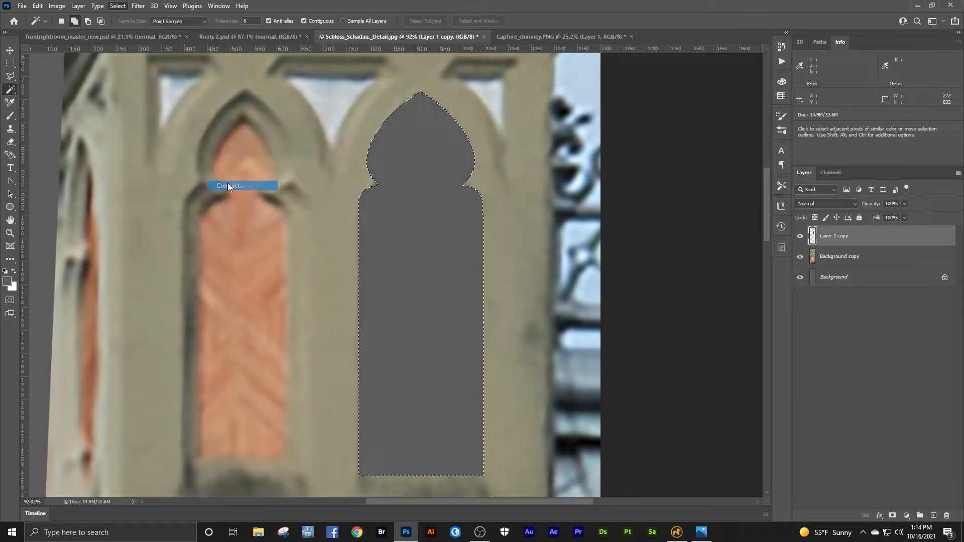
type("8")
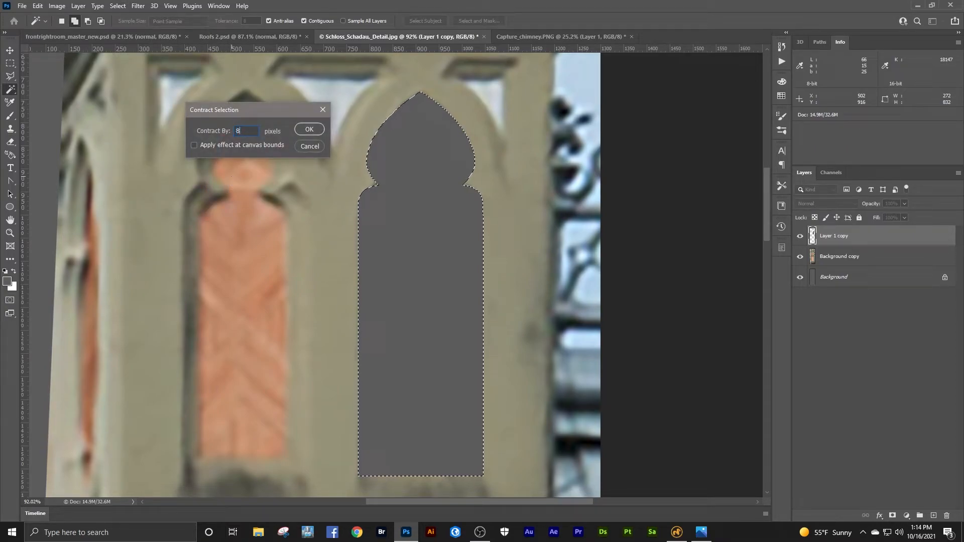
left_click(305, 129)
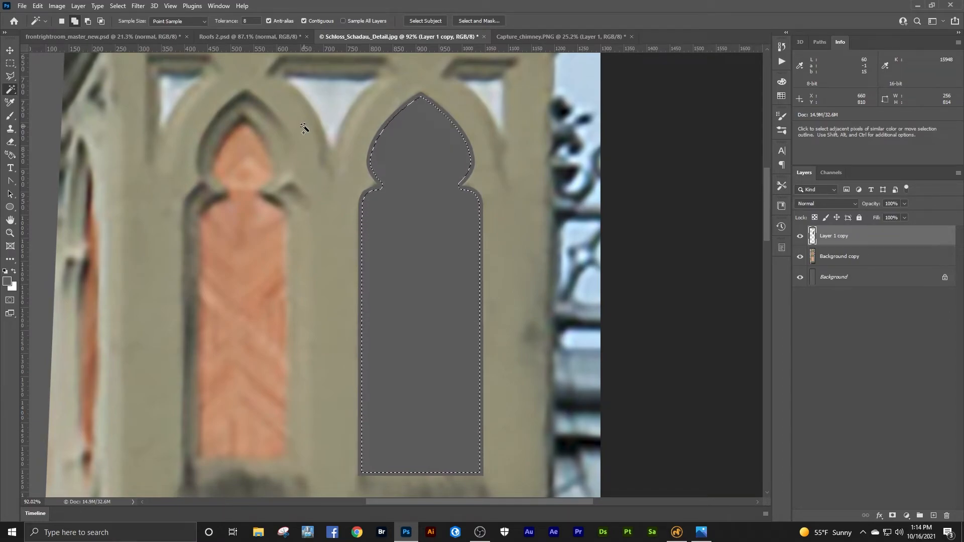
left_click(54, 7)
mouse_move(77, 35)
left_click(171, 57)
left_click_drag(134, 209, 131, 210)
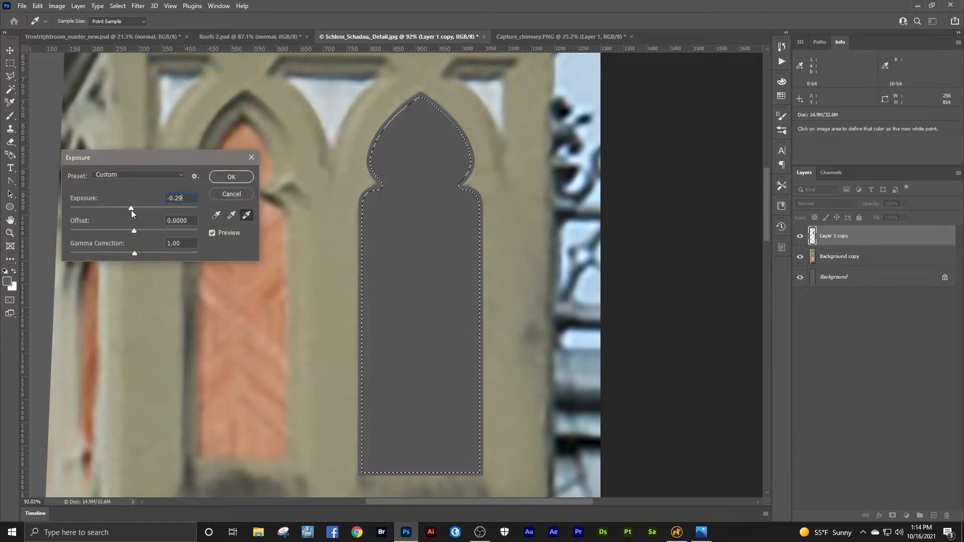
left_click(232, 177)
- Contract the selection by another 8 pixels and darken the second inset with an Exposure adjustment of -0.50
left_click(117, 6)
mouse_move(141, 158)
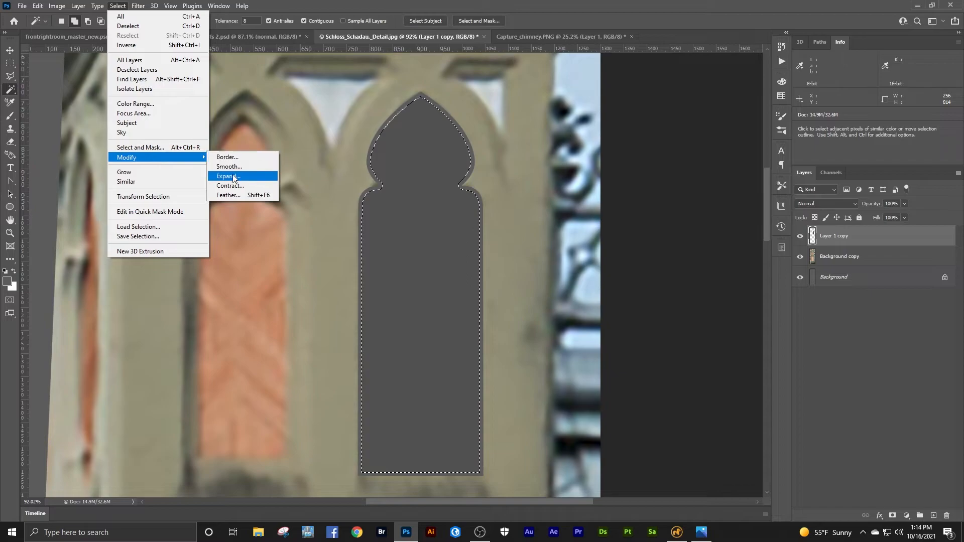
left_click(232, 181)
left_click(308, 129)
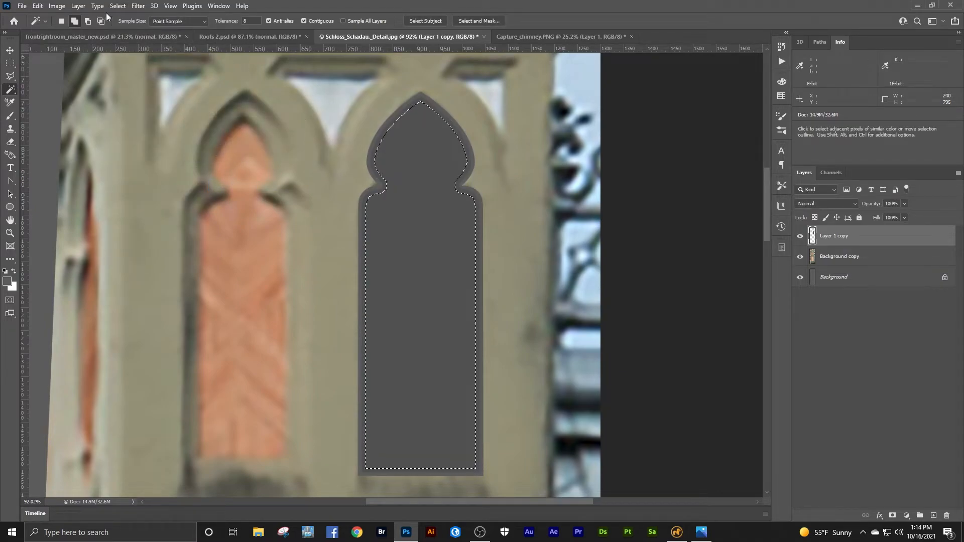
left_click(57, 6)
mouse_move(75, 31)
left_click(181, 60)
left_click_drag(134, 207, 132, 206)
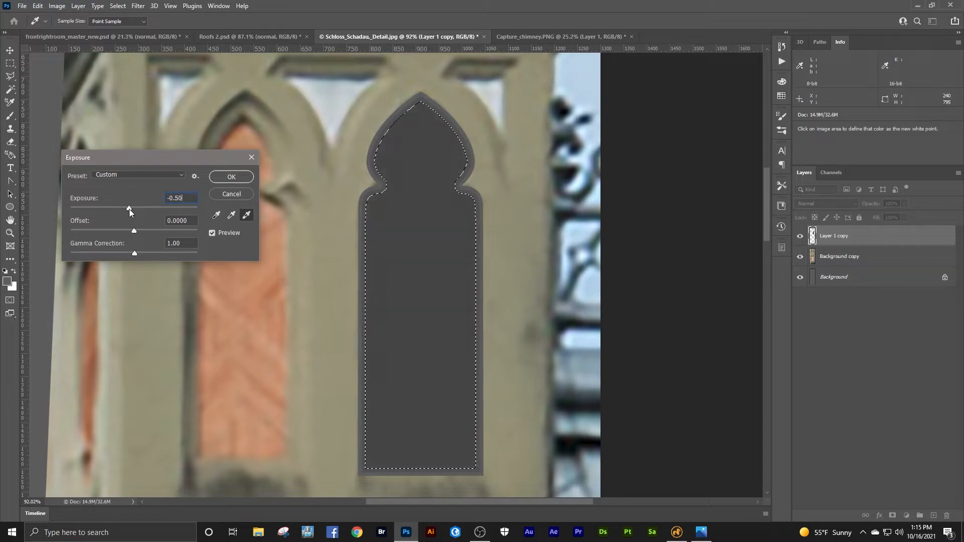
left_click(227, 179)
key("w")
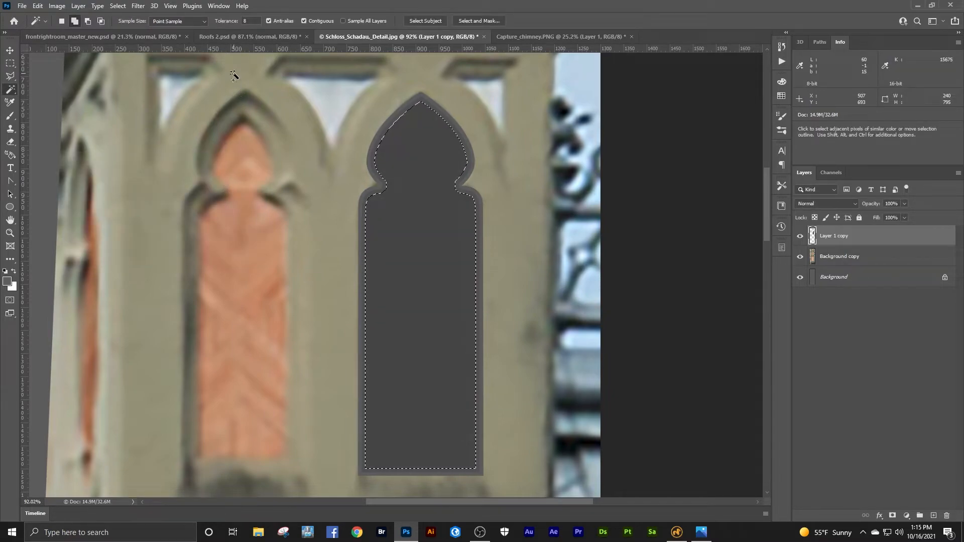
- Contract the selection by 8 pixels again and darken the third inset with an Exposure adjustment of -0.40
left_click(117, 5)
mouse_move(150, 157)
left_click(229, 167)
left_click(299, 132)
left_click(57, 5)
mouse_move(91, 29)
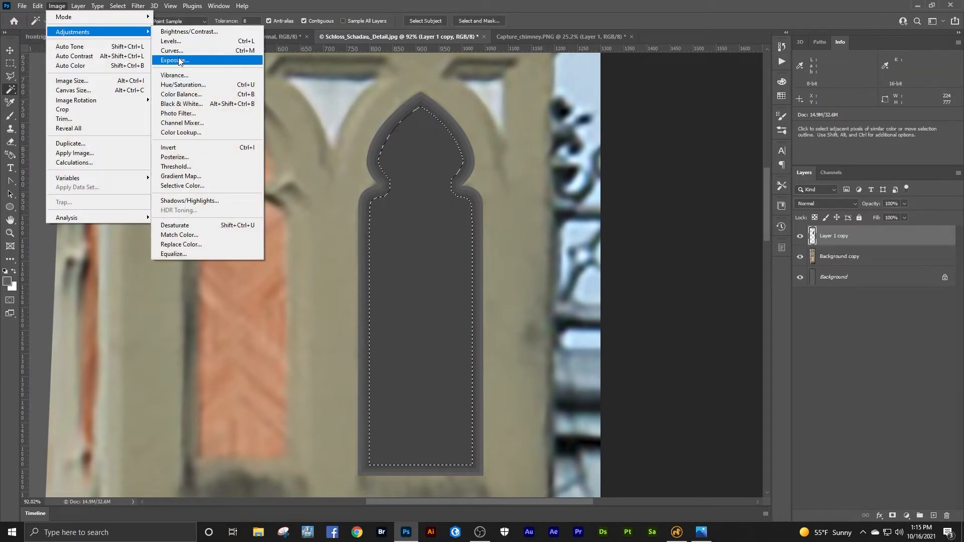
left_click(176, 59)
left_click_drag(133, 207, 131, 209)
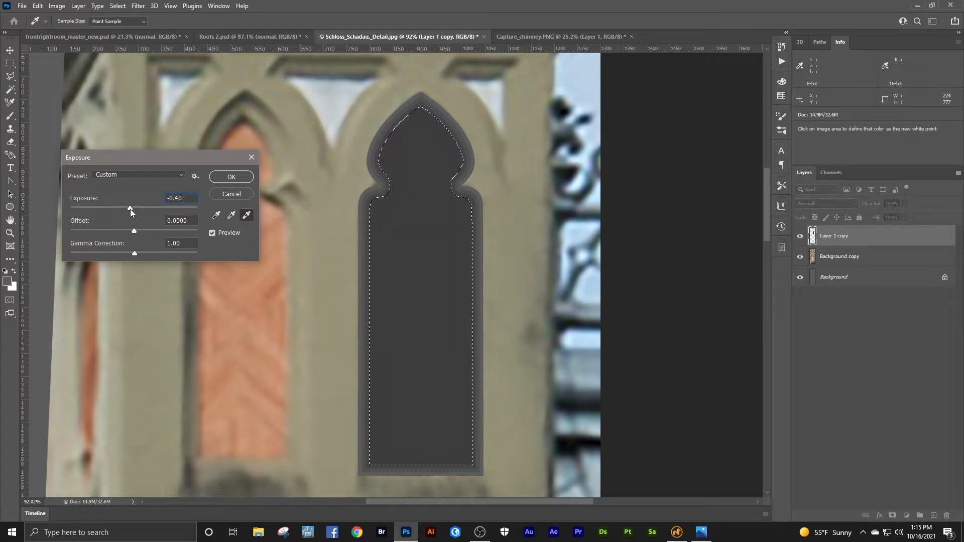
left_click(237, 178)
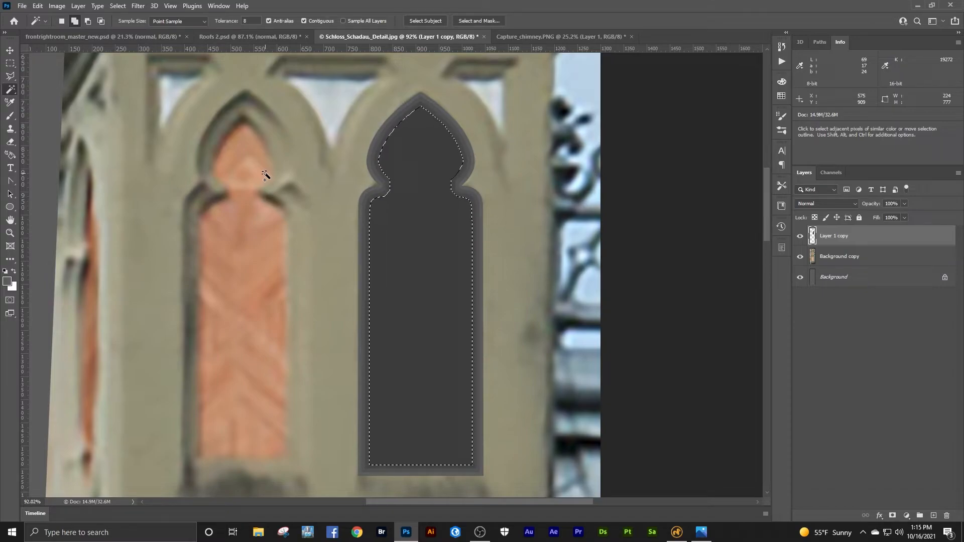
- Contract the selection by 8 more pixels, darken the innermost area with an Exposure adjustment of -0.5, and deselect
left_click(118, 5)
mouse_move(181, 158)
left_click(247, 187)
left_click(310, 132)
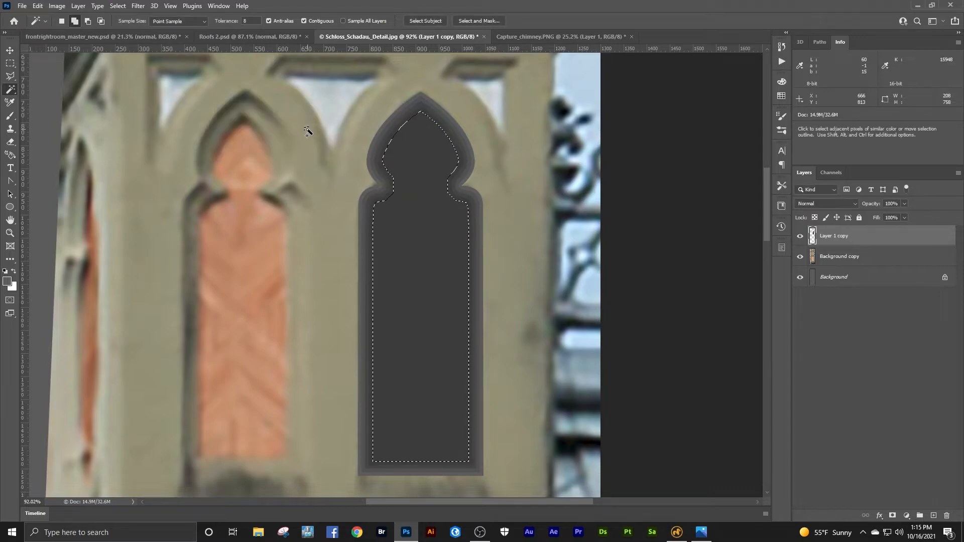
left_click(57, 6)
mouse_move(70, 32)
left_click(169, 61)
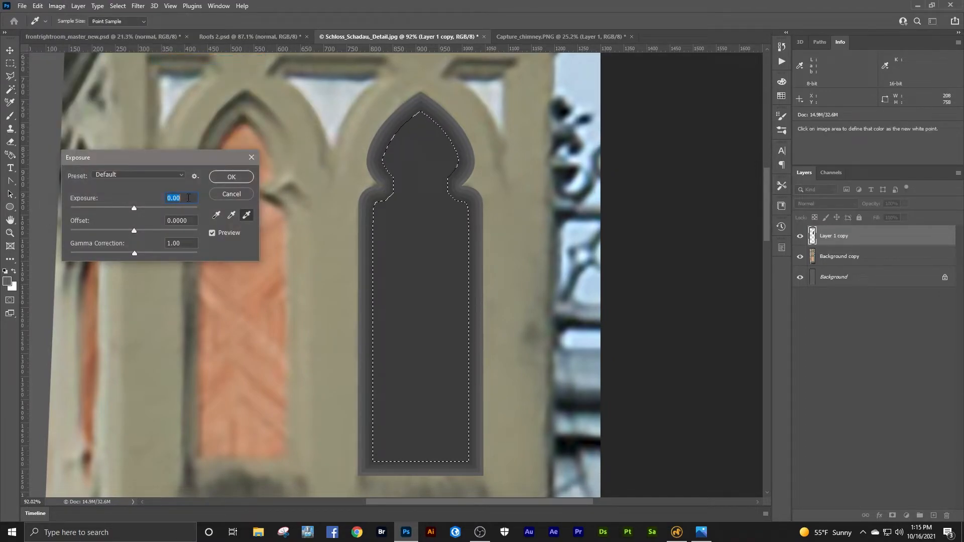
type("-.5")
key("Return")
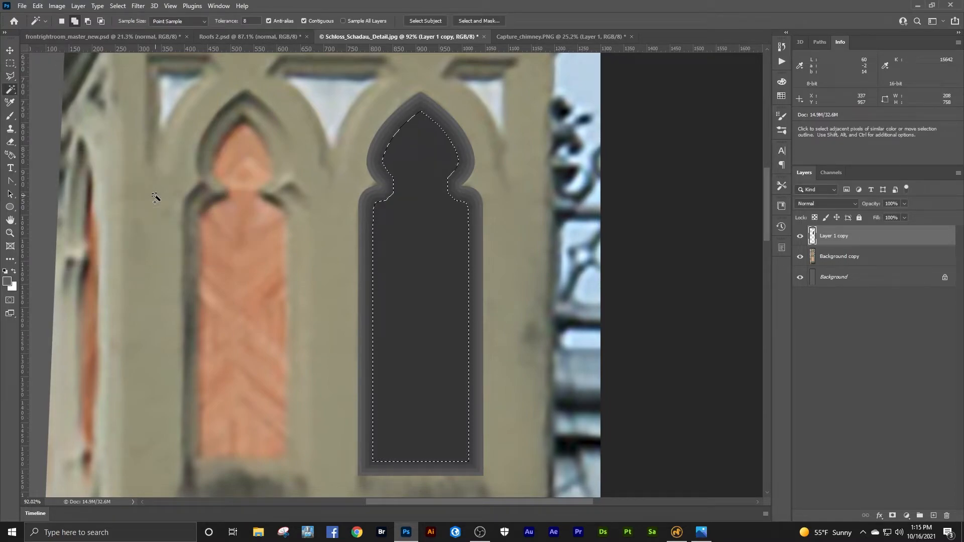
key("ctrl+d")
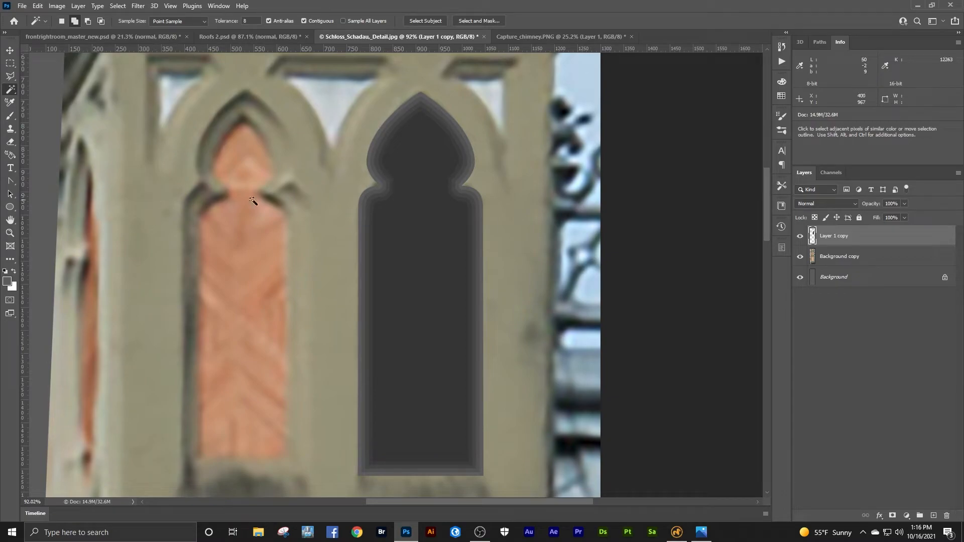
- Duplicate the stepped window shape's layer and move the copy over the left upper window in the photo
right_click(861, 234)
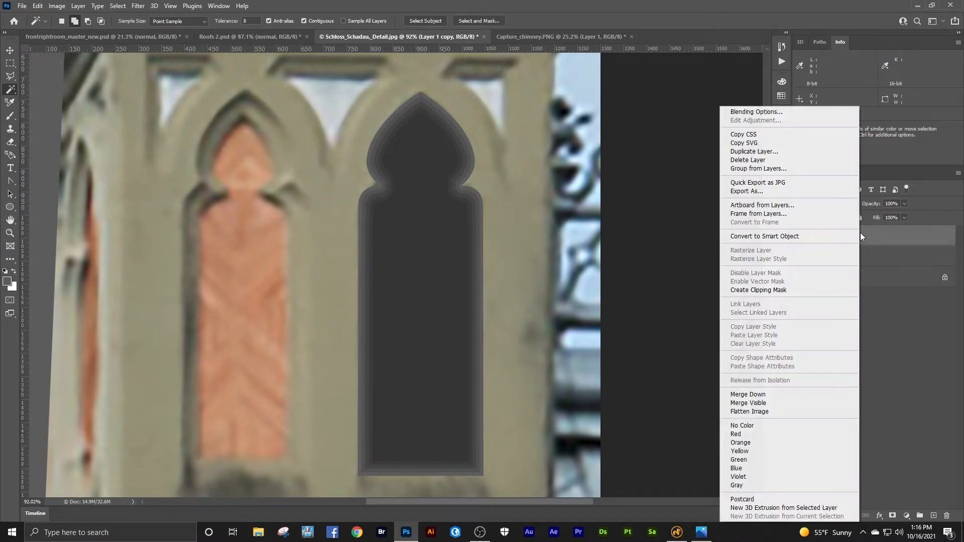
left_click(799, 149)
left_click(557, 150)
key("v")
left_click_drag(449, 202, 273, 199)
- Place a horizontal guide at the right window shape's tip and nudge the left copy down to line up with it
left_click_drag(480, 48, 477, 93)
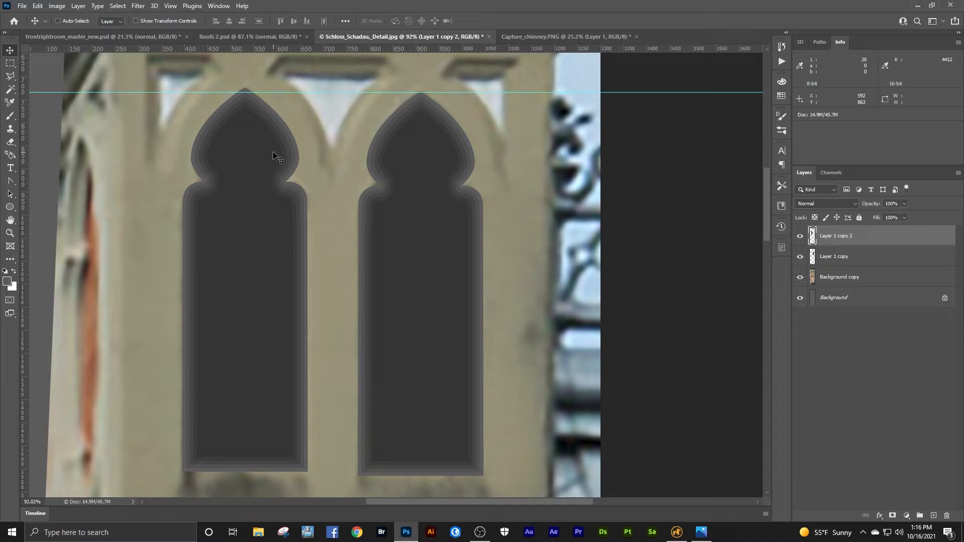
key("Down")
key("Down")
key("Down")
key("Down")
key("Down")
key("Down")
key("Down")
key("Down")
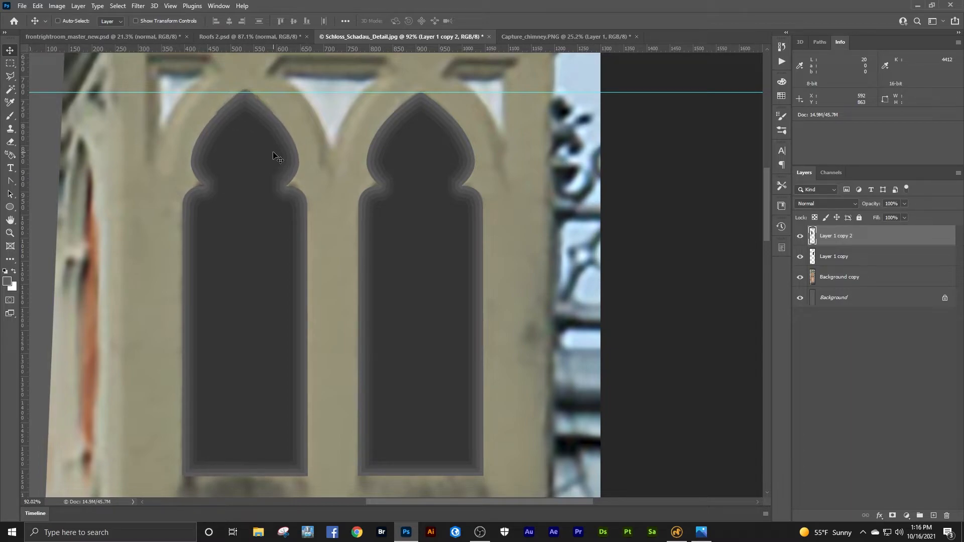
- Add a new empty layer directly above Layer 1 copy and choose the Pen tool for tracing the lower double-arched panel
left_click(10, 232)
left_click(330, 208, "alt")
left_click(330, 208, "alt")
left_click(330, 207, "alt")
left_click_drag(327, 207, 404, 193)
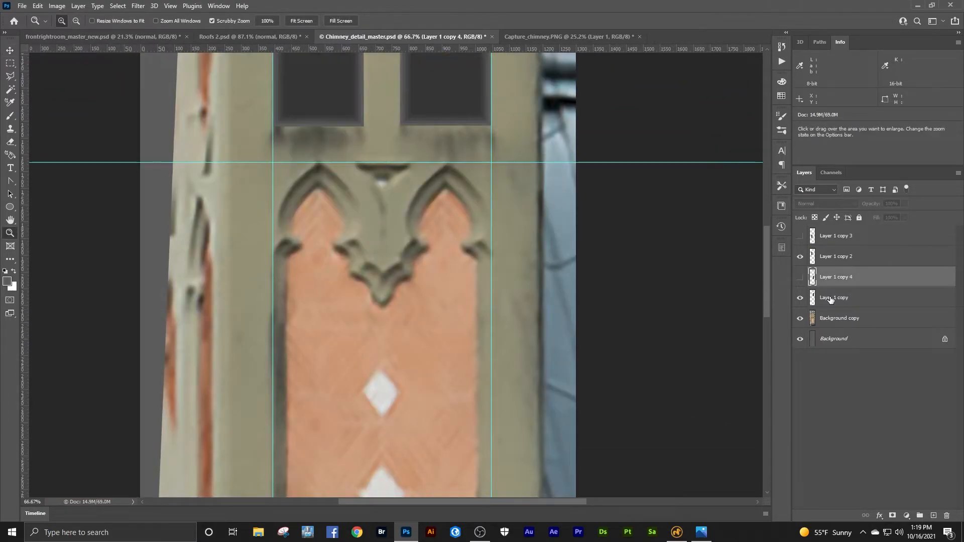
key("alt+bracketleft")
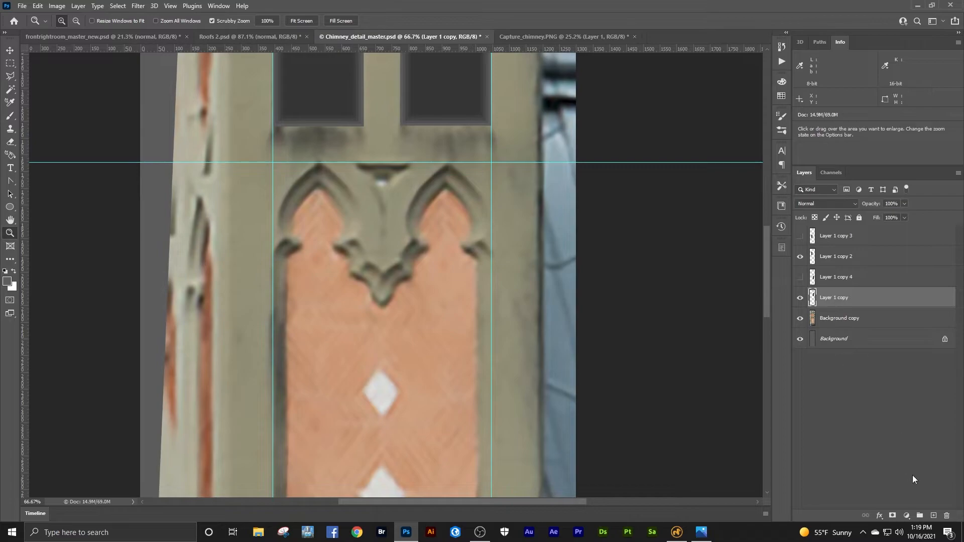
left_click_drag(13, 182, 37, 182)
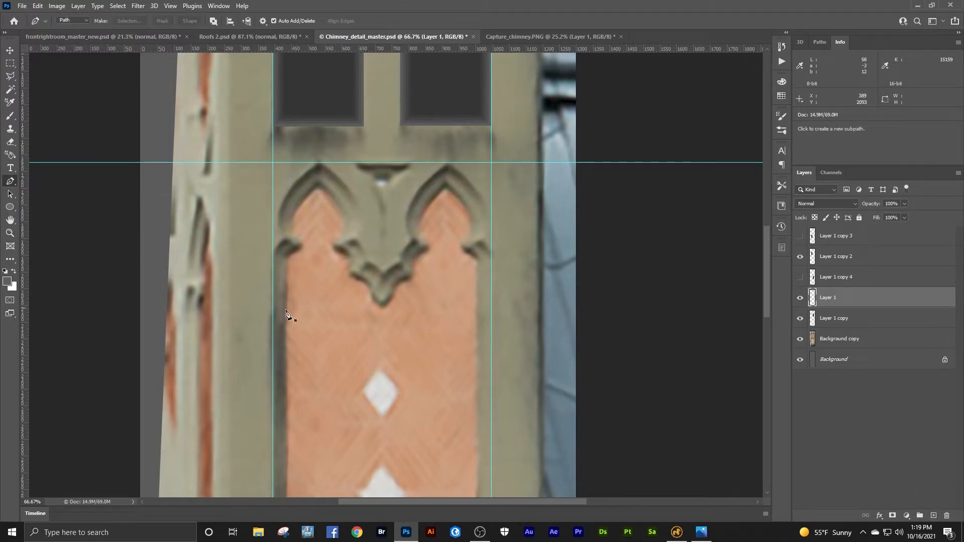
- Trace straight path segments from the lower panel's central pendant over the right arch's tip to the right-hand guide
left_click(383, 273)
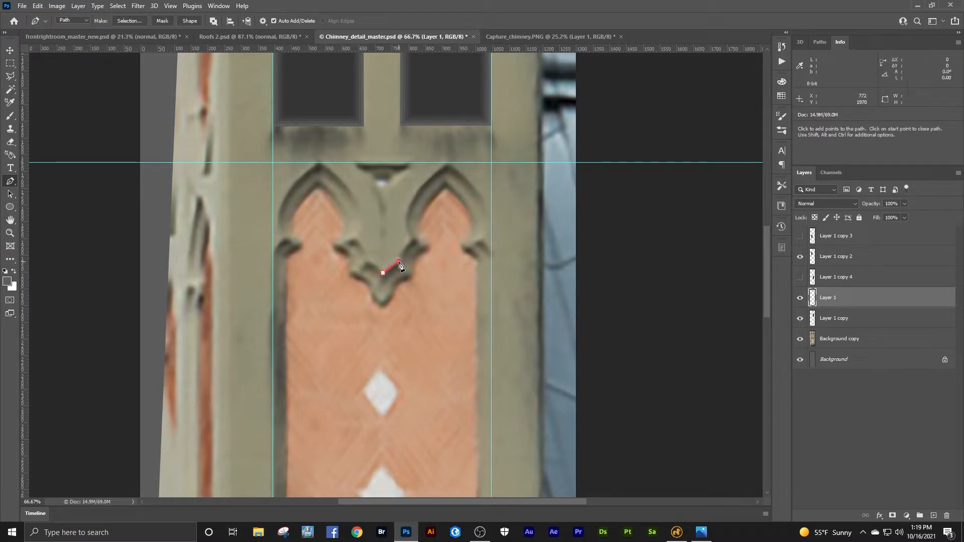
left_click(412, 240)
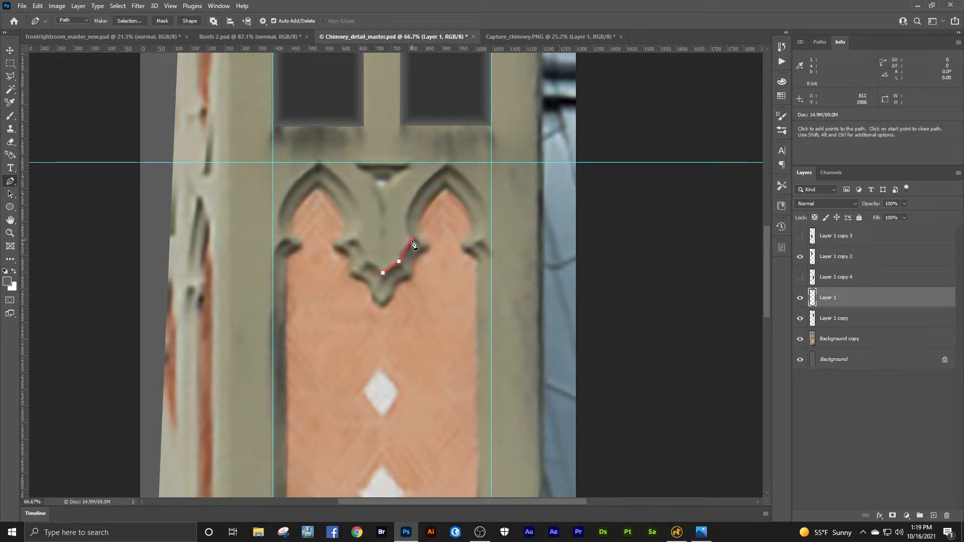
left_click(447, 163)
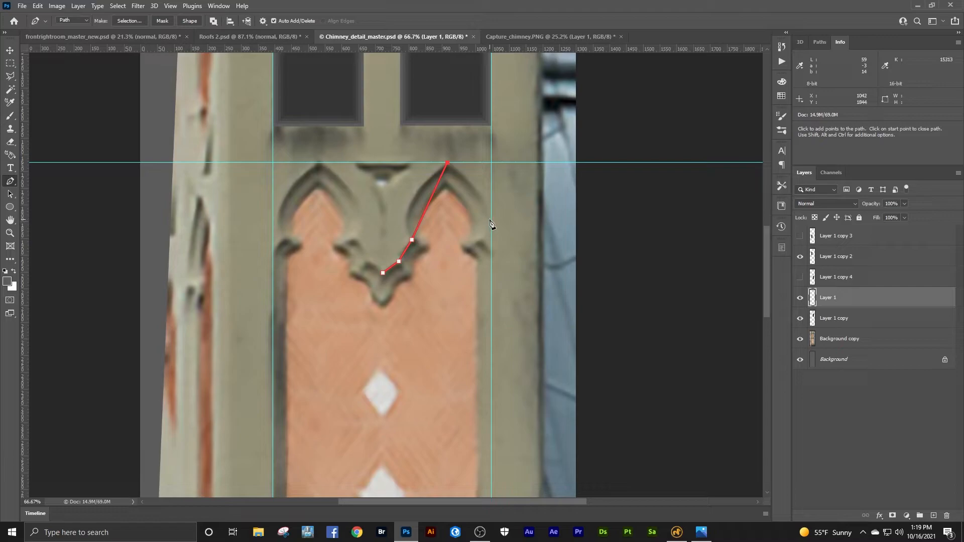
left_click(491, 219)
left_click(476, 239)
left_click(491, 255)
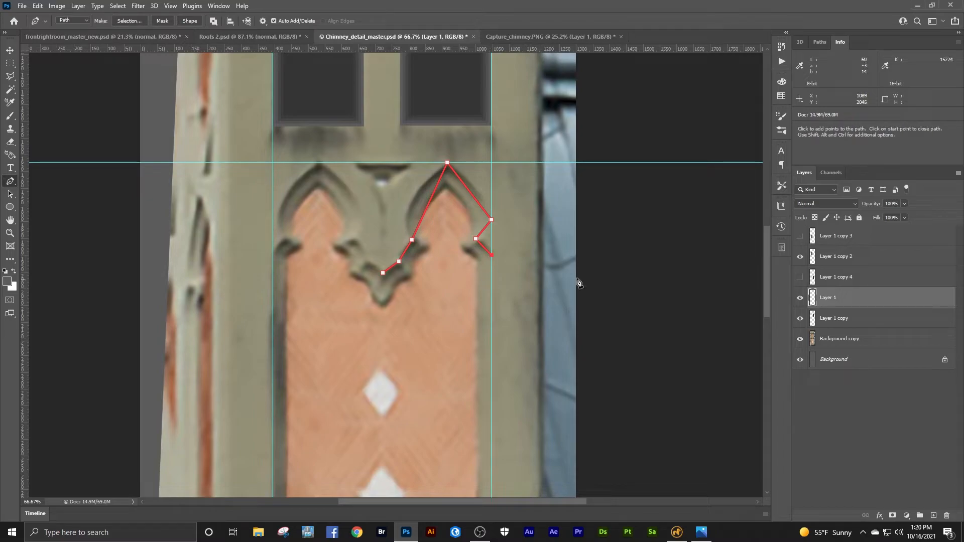
- Continue the path straight down the right guide, across to the panel's centre, and close it at its starting point
mouse_move(766, 237)
left_mouse_down()
mouse_move(769, 308)
mouse_move(757, 251)
left_mouse_up()
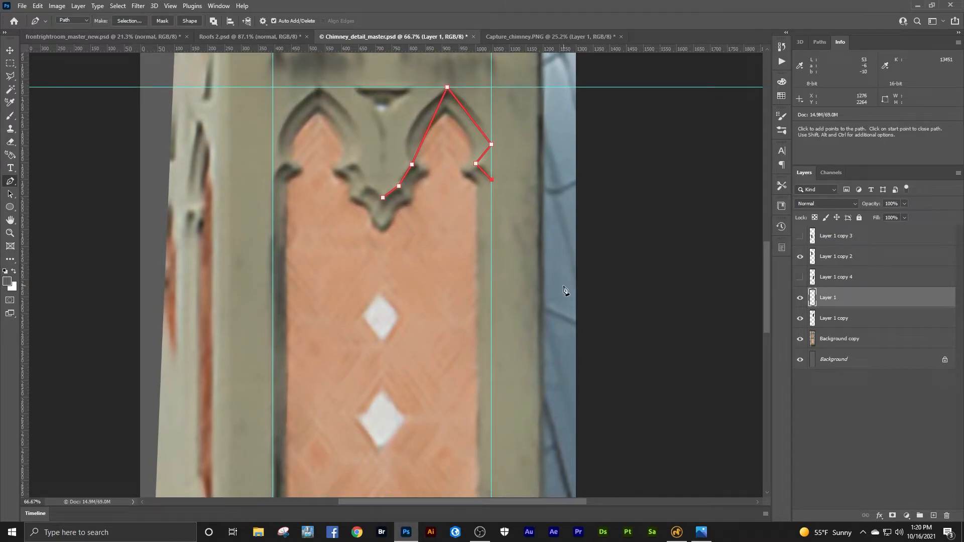
left_click(492, 180)
left_click(492, 329)
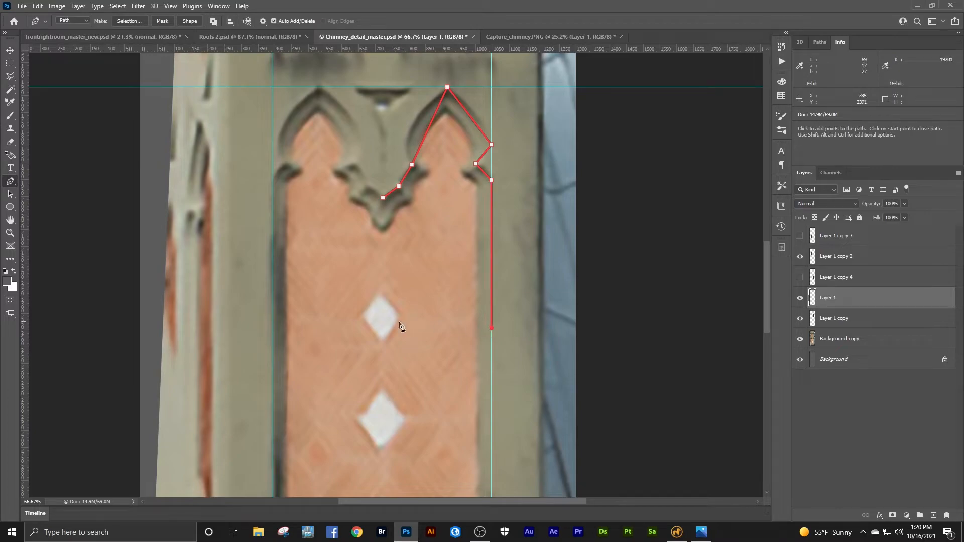
left_click(381, 334)
left_click(383, 198)
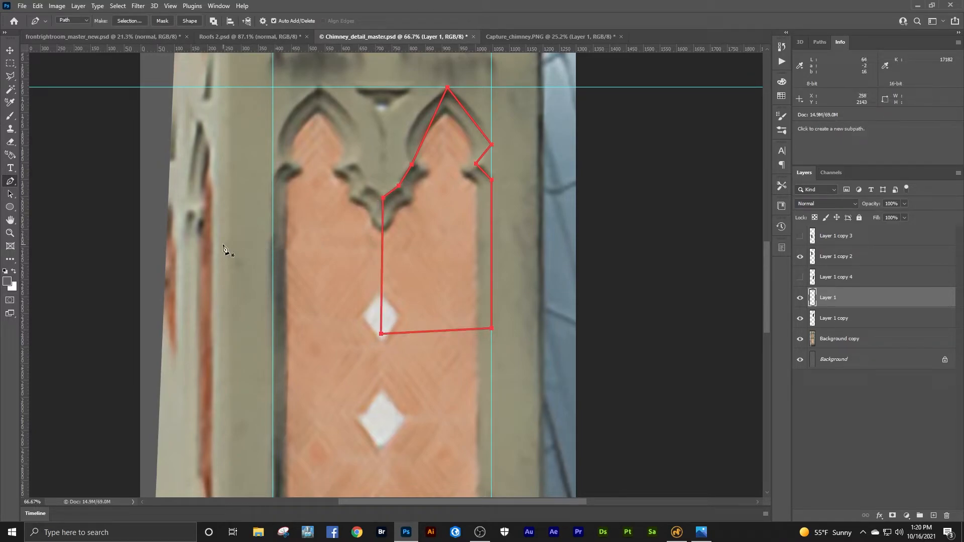
- Convert the path's corner points to curves so the outline follows the rounded pendant, the pointed arch and the right shoulder
key("z")
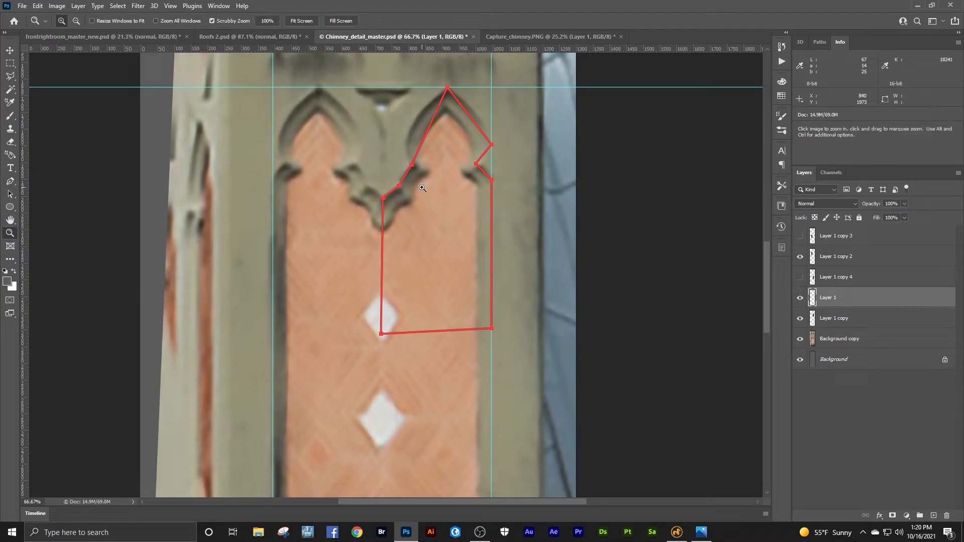
left_click(422, 188)
scroll(422, 202, "up", 2)
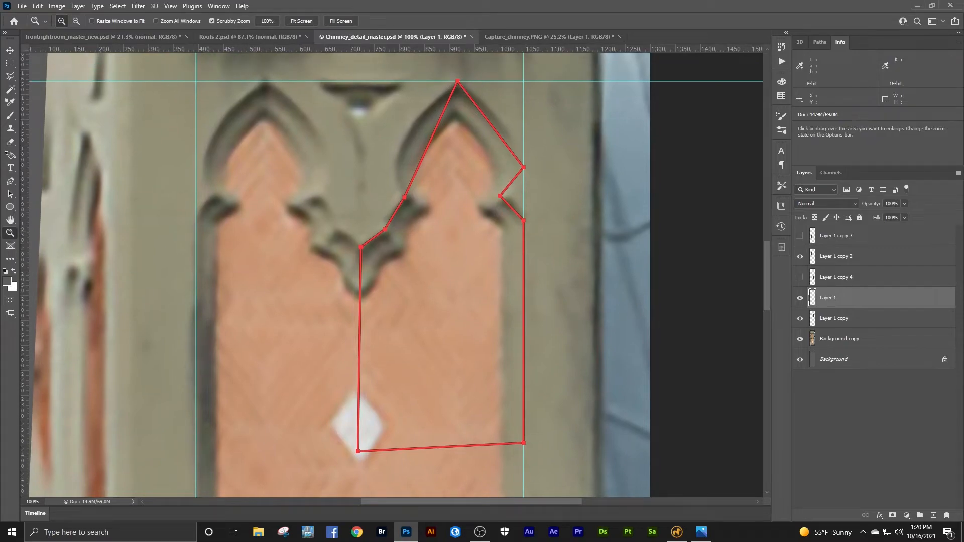
left_click(568, 9)
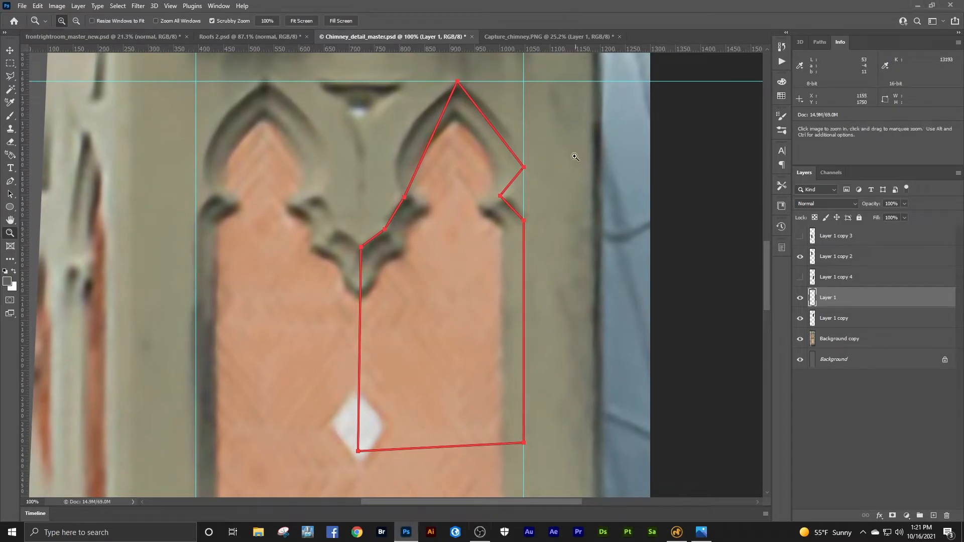
right_click(15, 182)
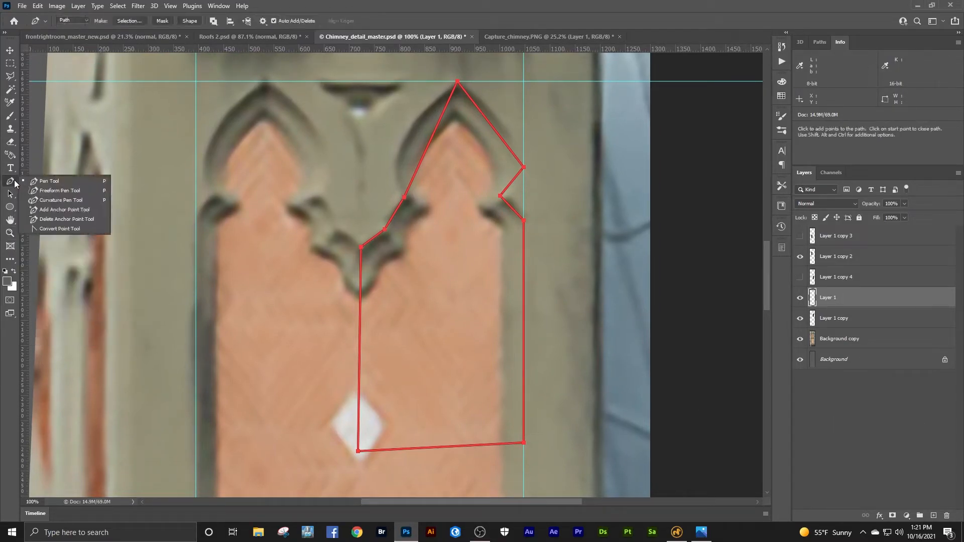
left_click(58, 223)
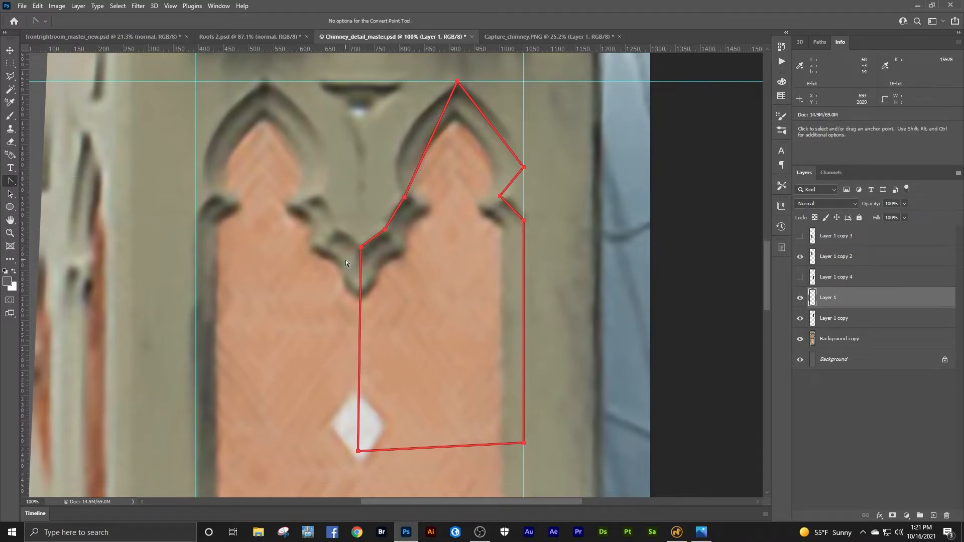
left_click_drag(361, 247, 361, 228)
left_click_drag(361, 266, 384, 208)
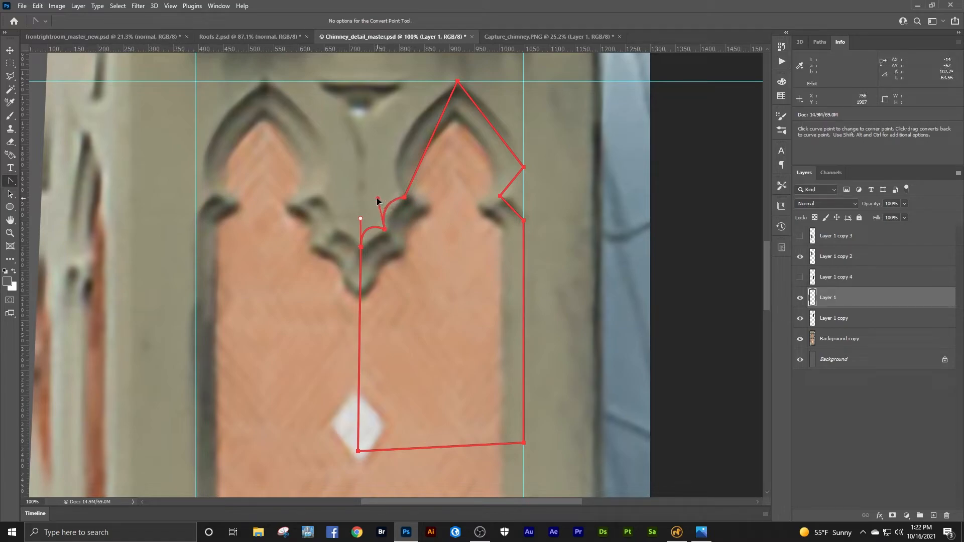
left_click_drag(374, 197, 359, 157)
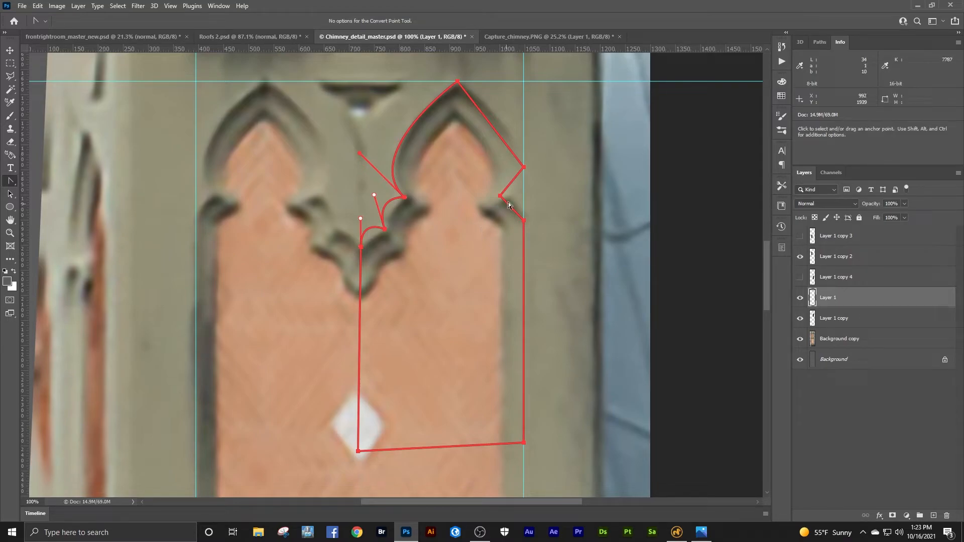
left_click_drag(525, 169, 523, 127)
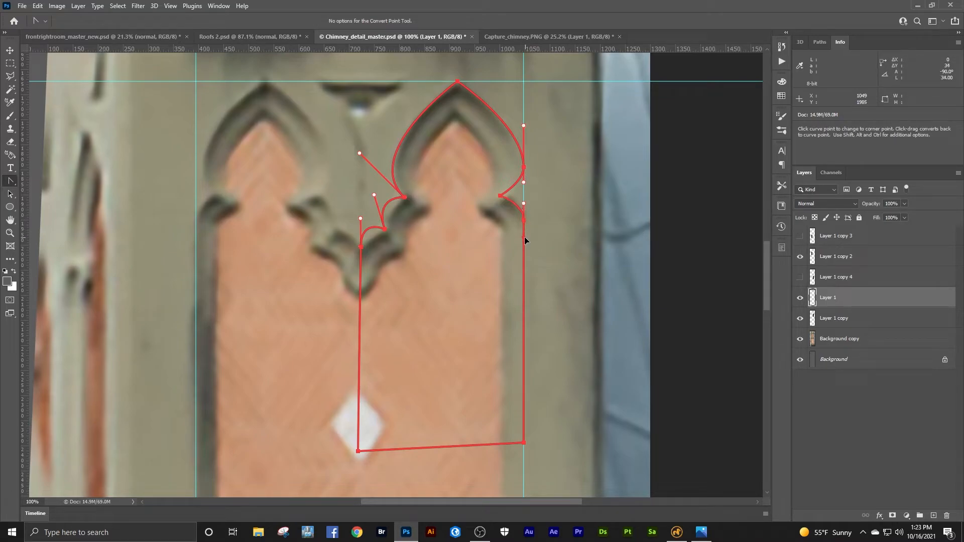
left_click_drag(524, 242, 524, 243)
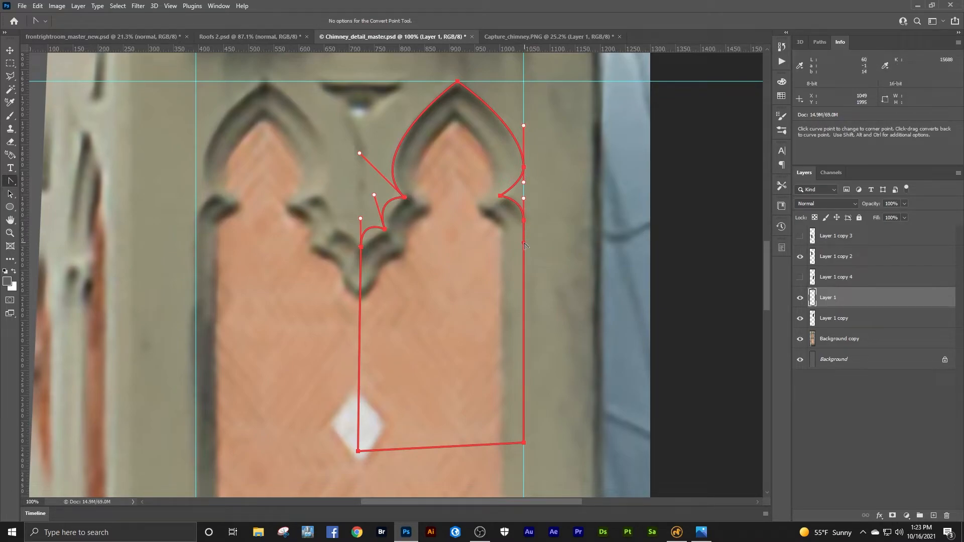
- Turn the path into a selection with a feather radius of 0, fill it with the grey foreground colour and deselect
right_click(457, 252)
left_click(478, 294)
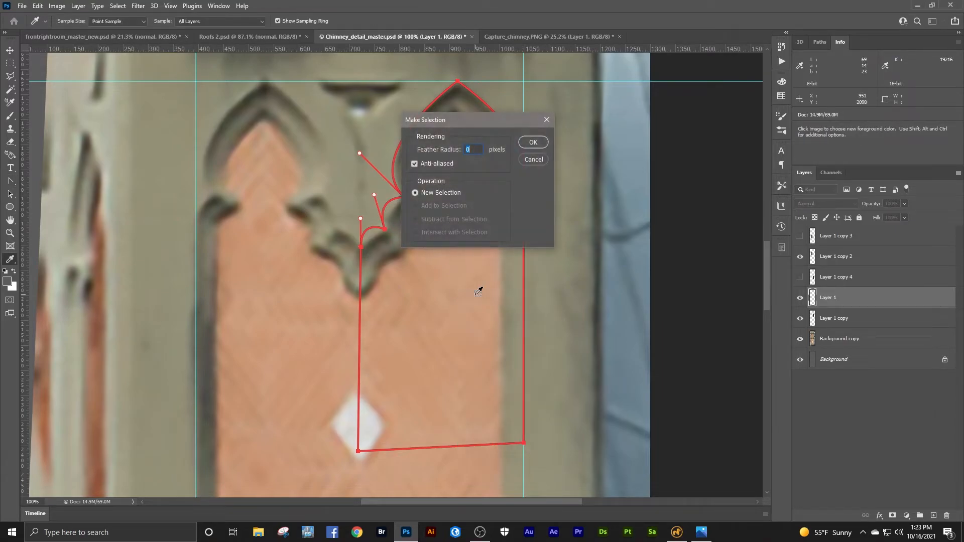
left_click(534, 143)
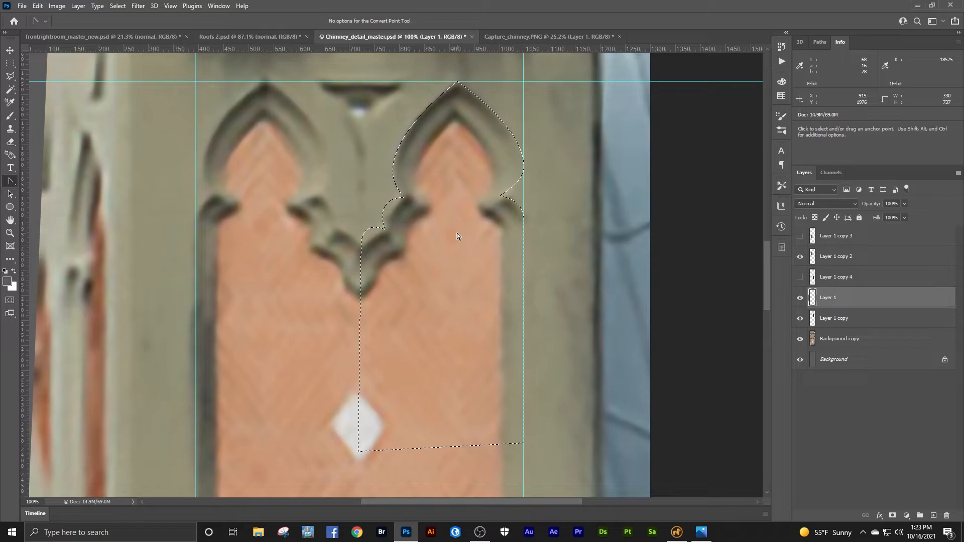
key("alt+BackSpace")
key("ctrl+d")
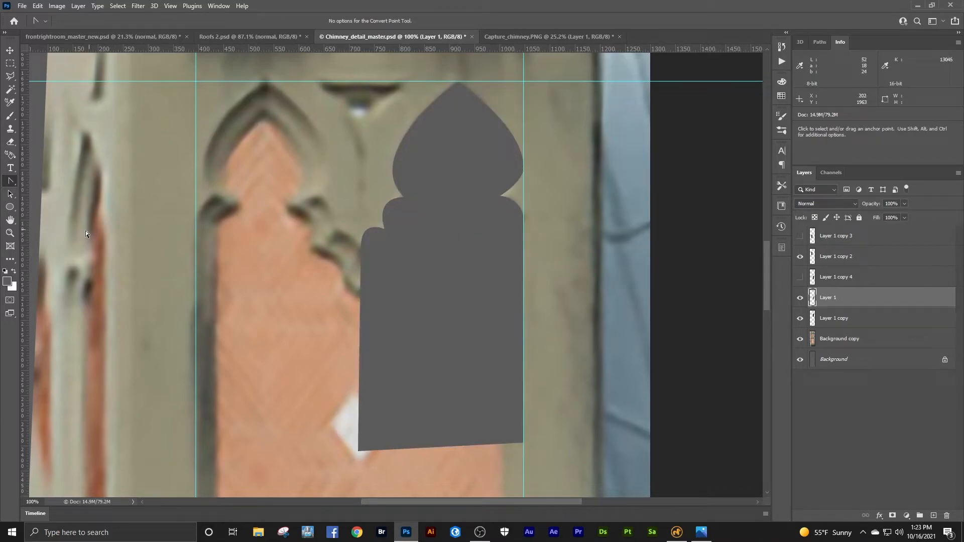
- Duplicate the grey half-panel's layer and flip the copy horizontally
left_click(10, 233)
left_click(350, 240, "alt")
left_click(350, 239, "alt")
left_click(350, 239, "alt")
left_click_drag(386, 209, 396, 231)
left_click(387, 271)
left_click(387, 271)
left_click_drag(402, 324, 426, 205)
left_click(425, 205, "alt")
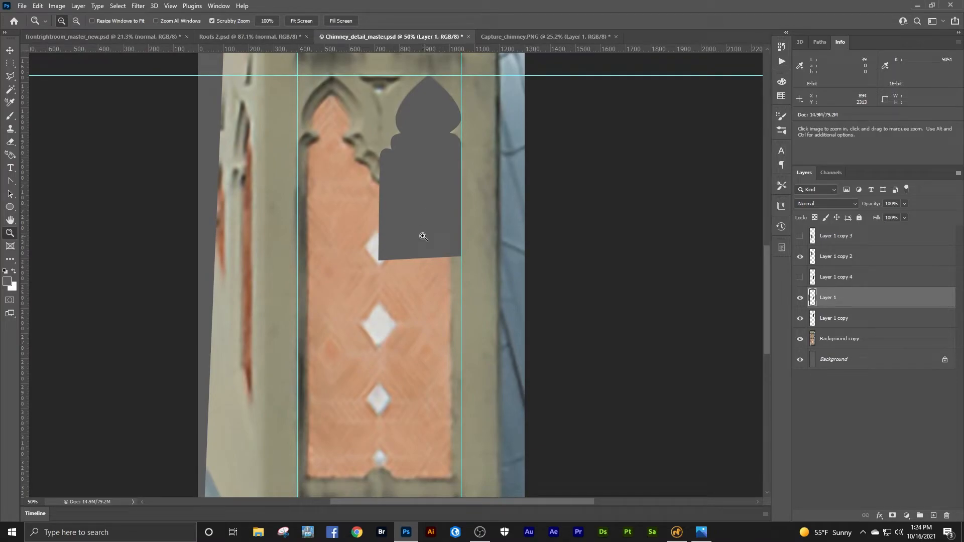
right_click(842, 251)
left_click(844, 154)
left_click(564, 148)
left_click(38, 6)
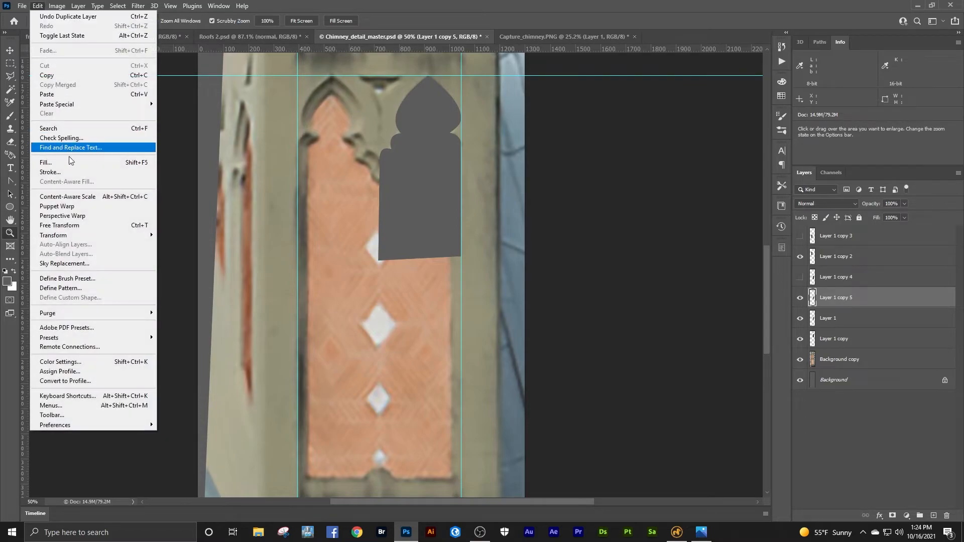
mouse_move(76, 235)
left_click(174, 418)
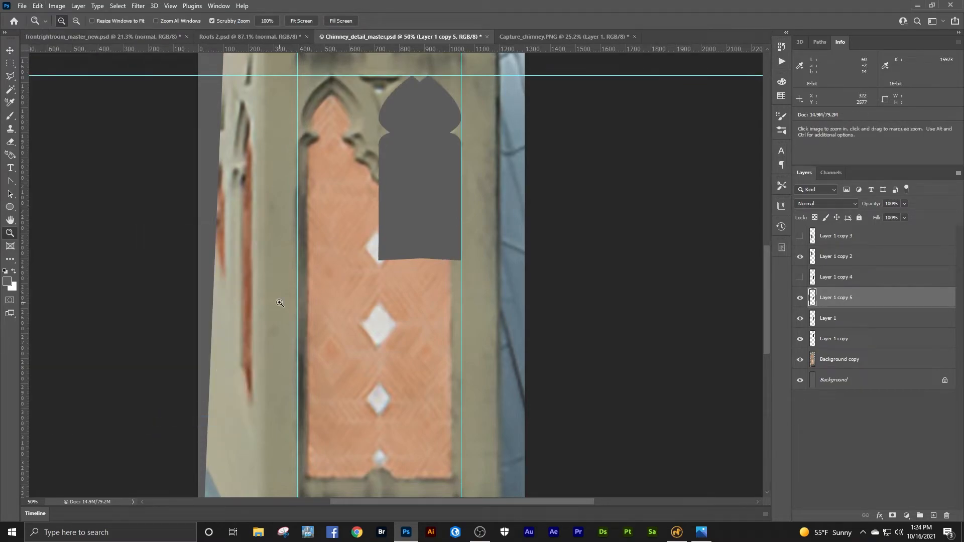
- Move the mirrored half against the left guide to complete the double arch and merge both halves into one layer
key("v")
left_click_drag(416, 160, 339, 179)
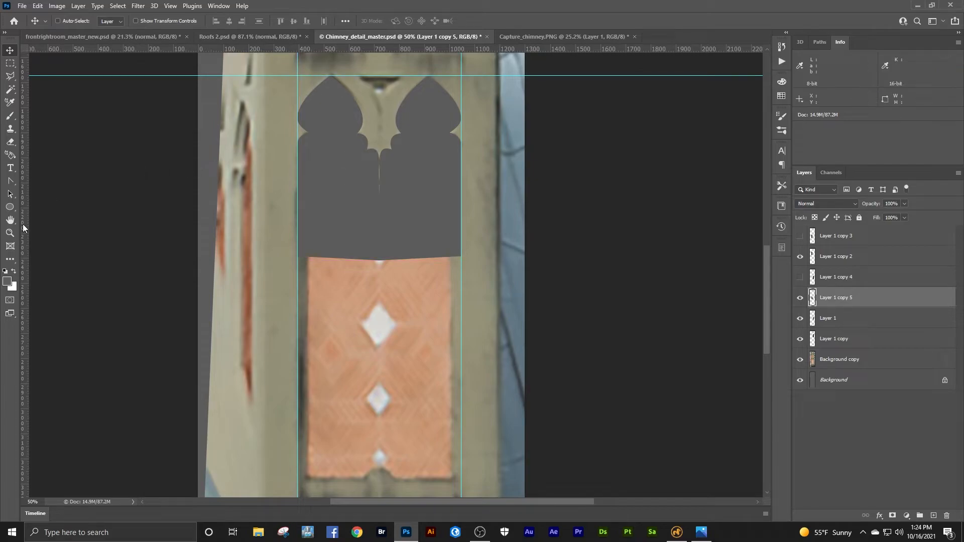
key("z")
left_click_drag(326, 80, 381, 137)
left_click_drag(358, 71, 329, 86)
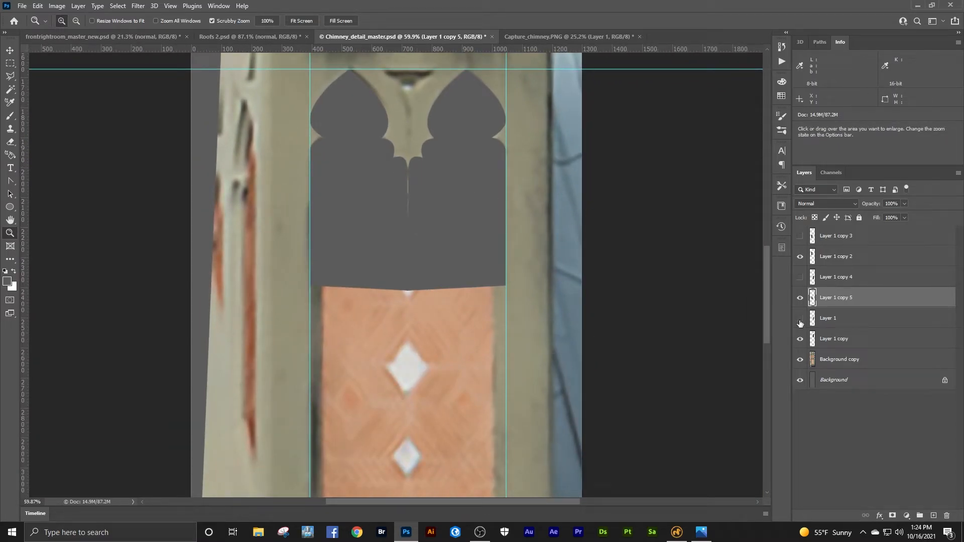
right_click(834, 317)
left_click(765, 393)
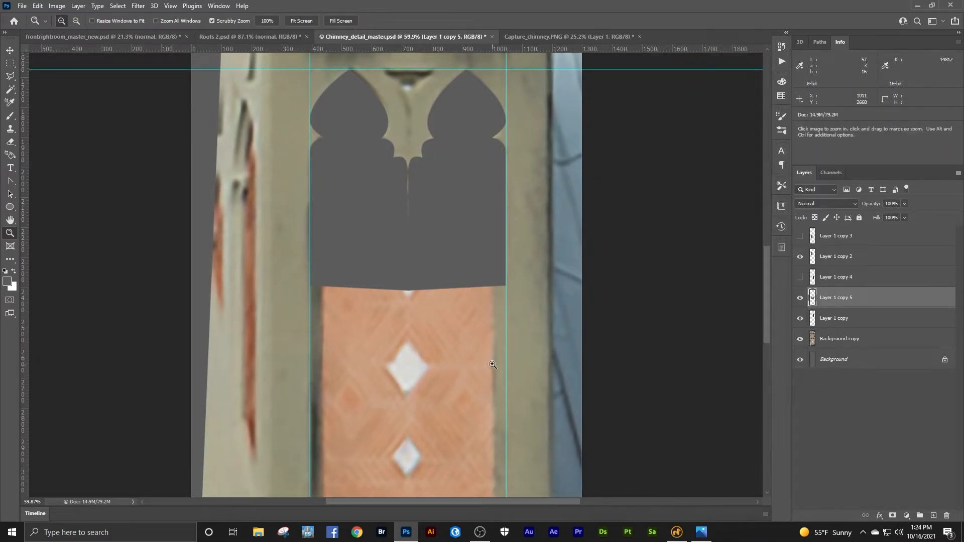
- Select the thin gap between the two merged halves and fill it with the same grey
left_click_drag(409, 184, 445, 169)
key("m")
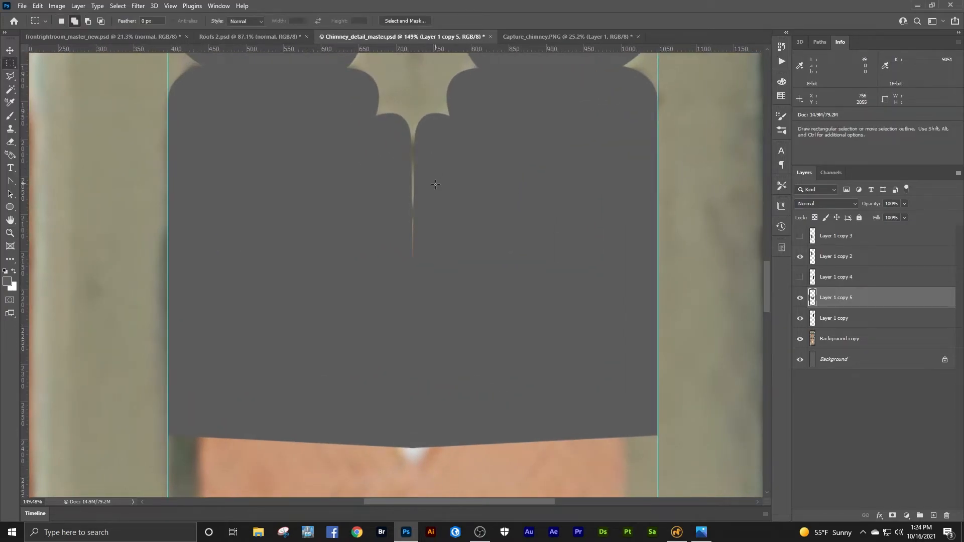
left_click_drag(402, 145, 434, 279)
left_click(433, 280)
- Extend the grey shape between the vertical guides down to the brick panel's lower edge with a filled rectangular selection, and deselect
left_click(10, 233)
left_click(347, 236, "alt")
left_click(346, 237, "alt")
left_click(346, 236, "alt")
left_click(346, 237, "alt")
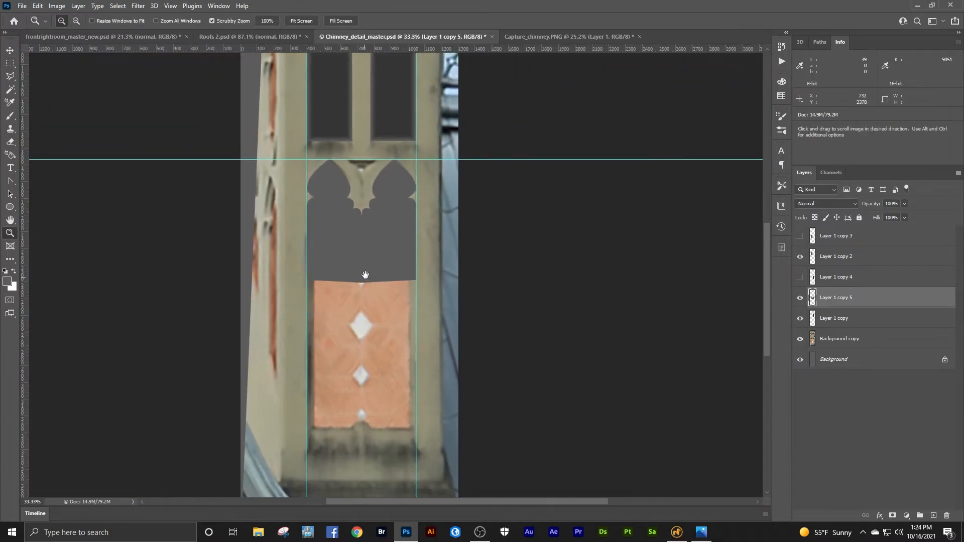
left_click_drag(364, 278, 377, 230)
key("m")
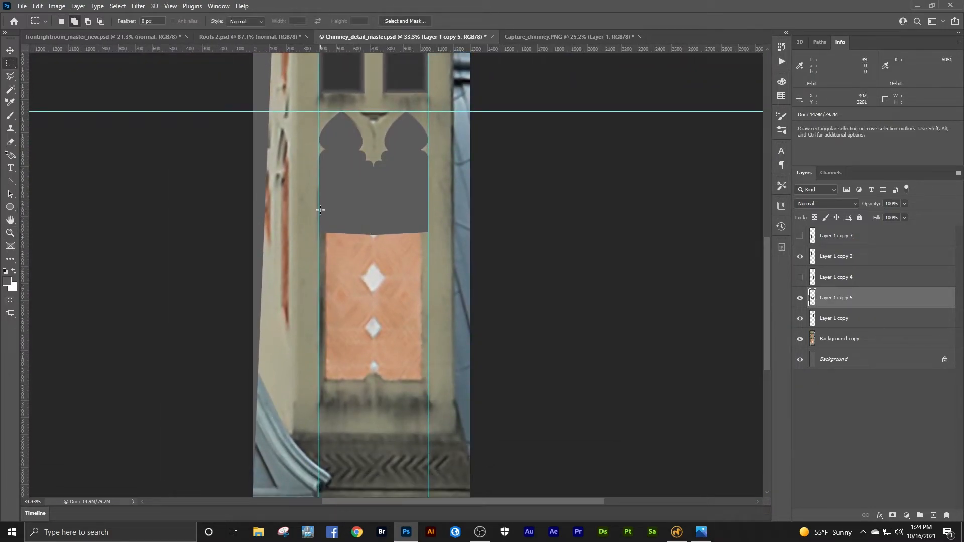
left_click_drag(319, 213, 426, 382)
key("Delete")
key("ctrl+d")
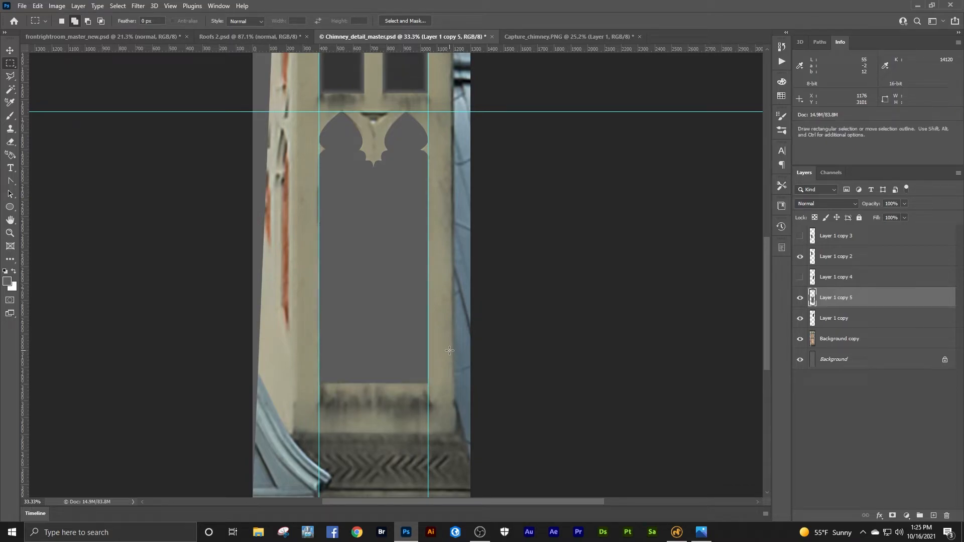
- Place a horizontal guide at the grey panel's bottom edge and vertical guides at its centre and on both sides of the centre
left_click_drag(483, 50, 490, 383)
left_click_drag(34, 153, 374, 153)
left_click(10, 234)
left_click_drag(362, 343, 410, 254)
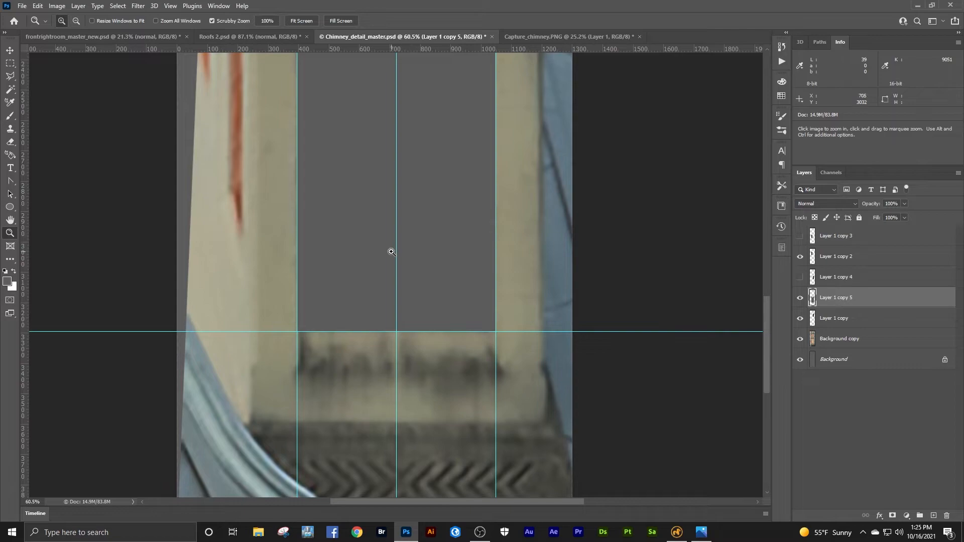
left_click_drag(26, 182, 380, 194)
left_click_drag(25, 160, 414, 180)
left_click_drag(400, 297, 417, 289)
- Draw a closed pen path below the grey panel between the outer guides, with a triangular peak rising into the panel at the centre guide
right_click(10, 183)
left_click(45, 183)
left_click(260, 345)
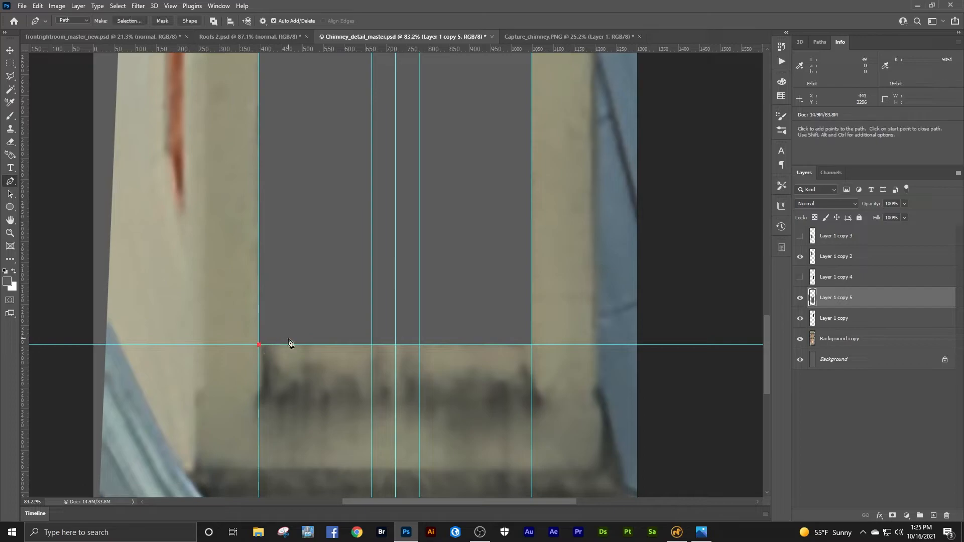
left_click(372, 346)
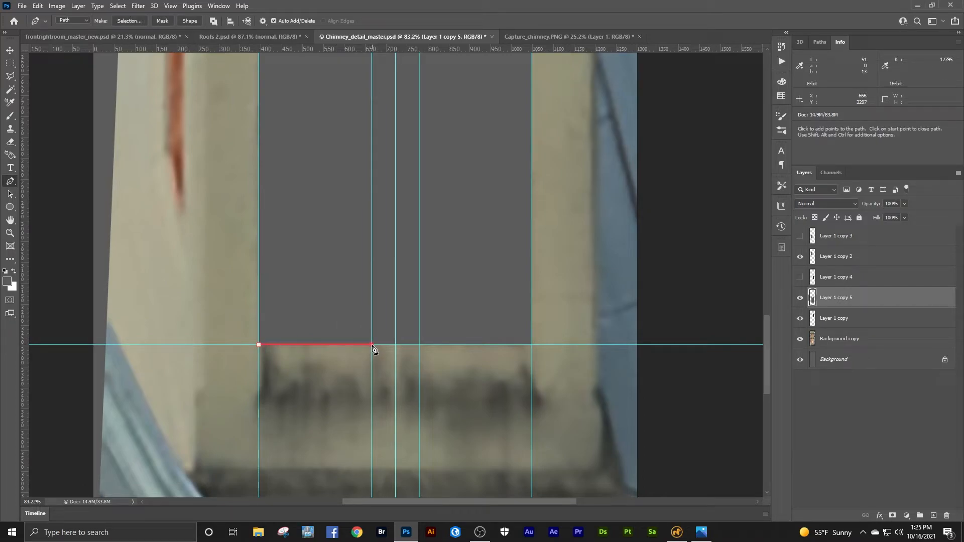
left_click(395, 309)
left_click(420, 346)
left_click(531, 345)
left_click(531, 381)
left_click(259, 380)
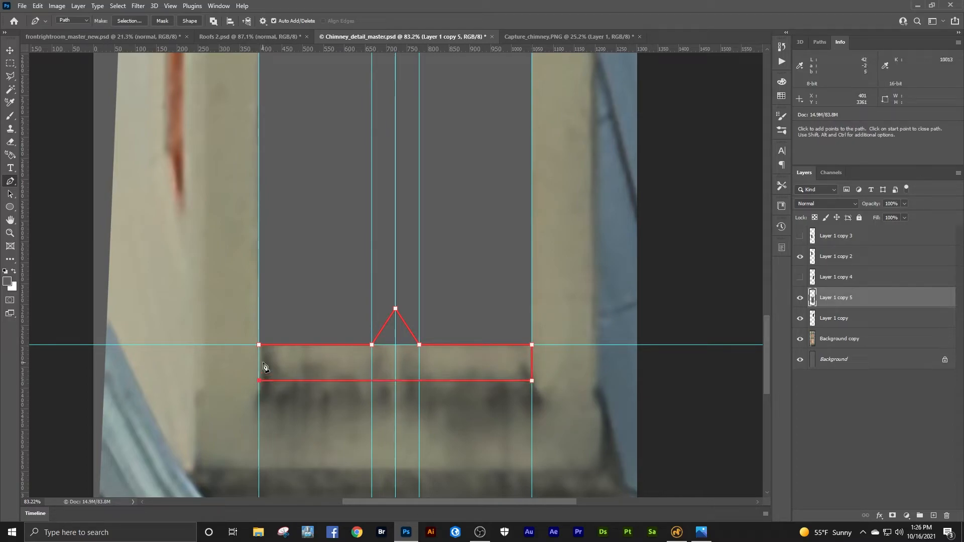
left_click(259, 345)
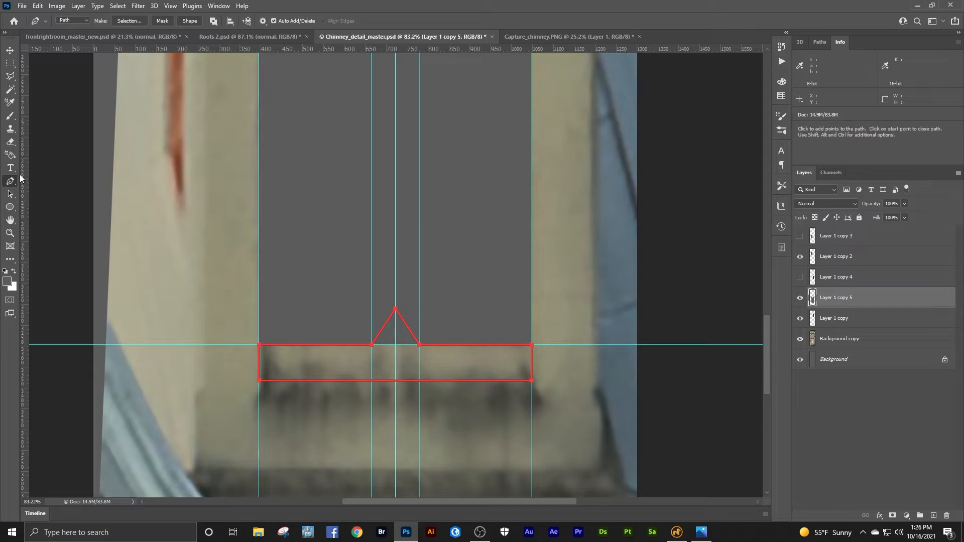
- Curve the triangular peak's sides inward, convert the path to a selection, delete the grey inside it and deselect
left_click_drag(10, 181, 58, 227)
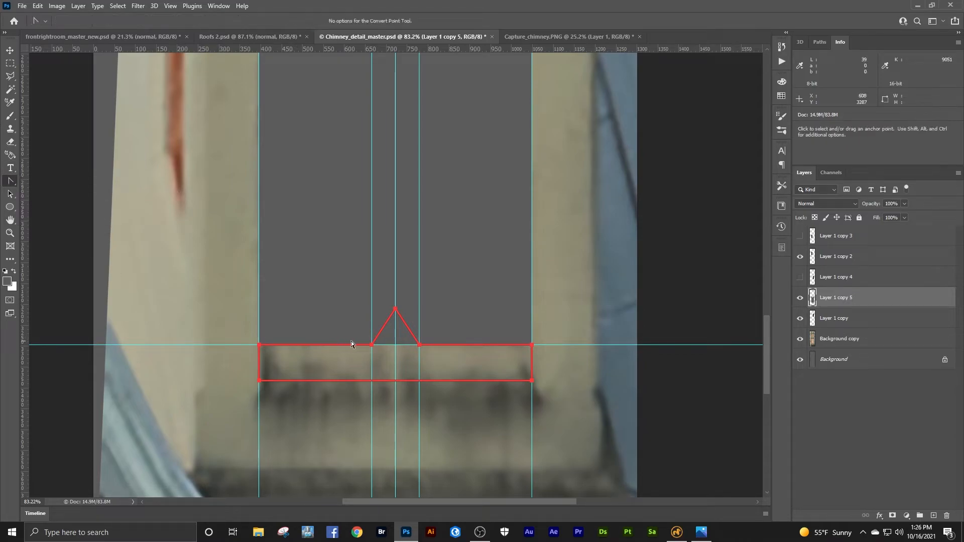
left_click_drag(371, 345, 402, 347)
right_click(402, 347)
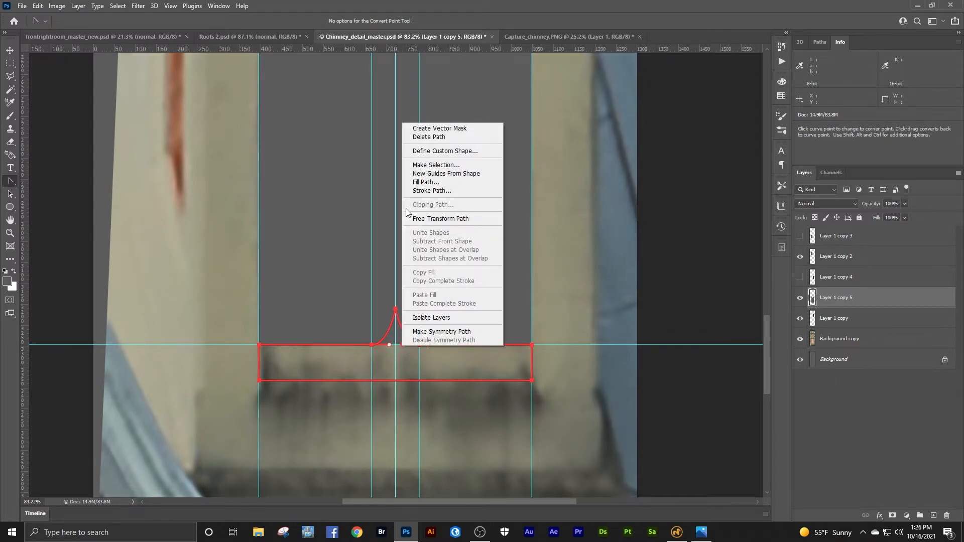
left_click(424, 168)
left_click(521, 144)
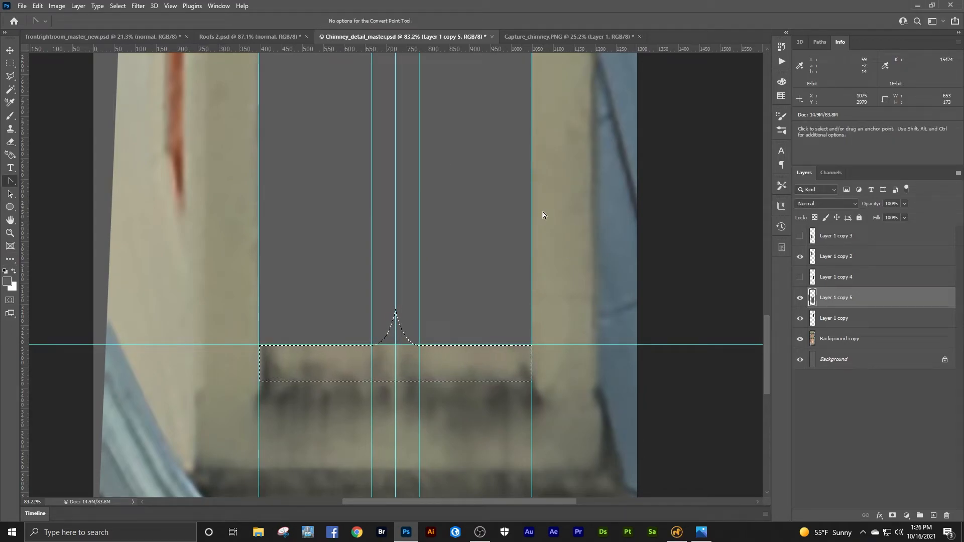
key("ctrl+d")
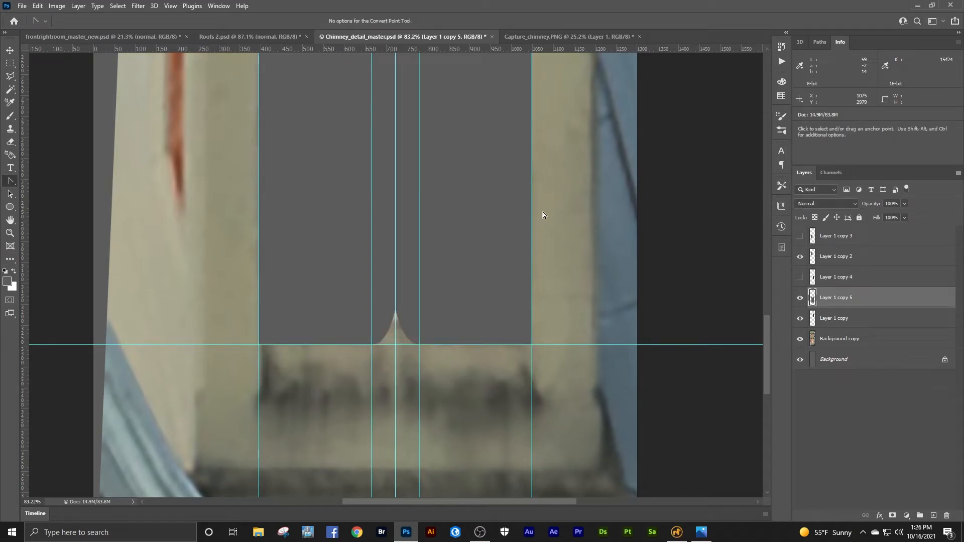
- Clear all guides from the chimney document
left_click(9, 233)
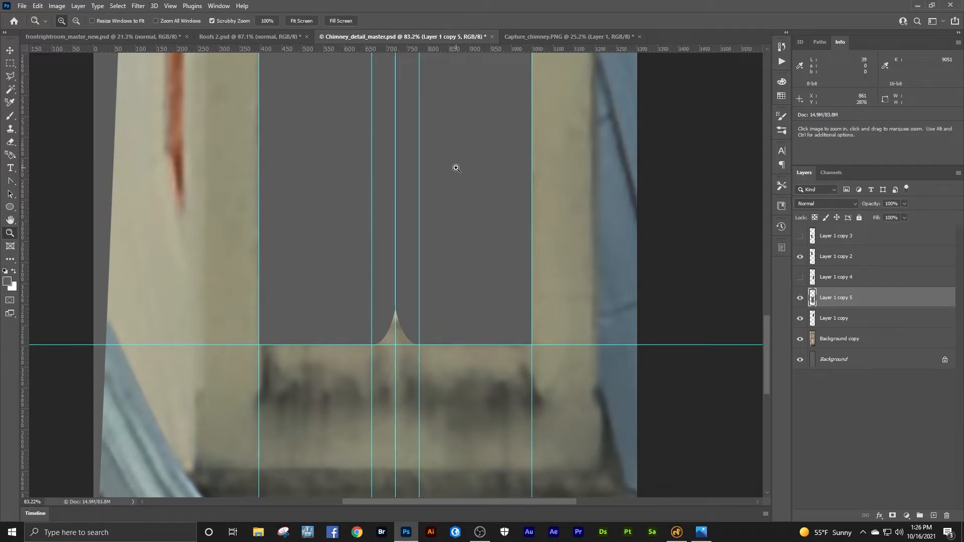
left_click(457, 168, "alt")
left_click(457, 168, "alt")
left_click_drag(442, 132, 437, 307)
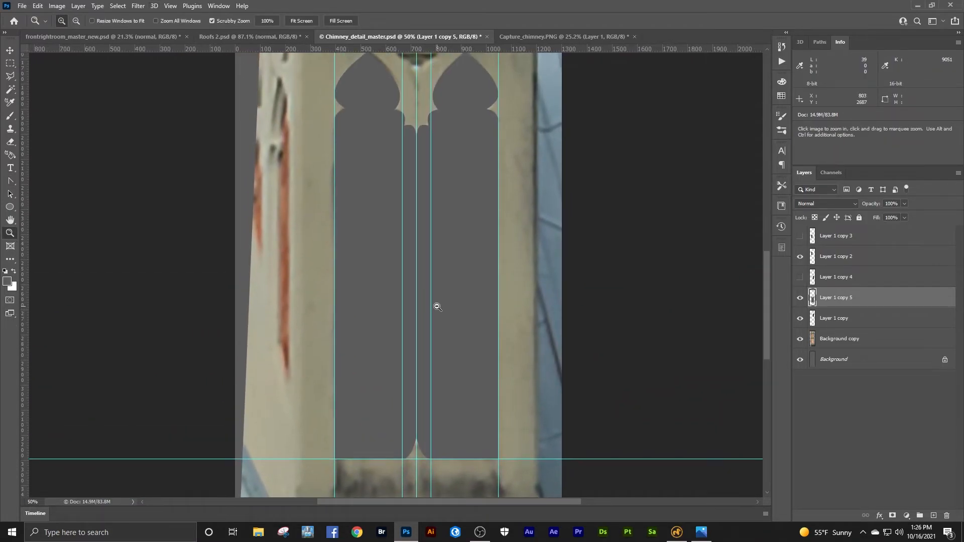
left_click(421, 254, "alt")
left_click_drag(422, 254, 414, 281)
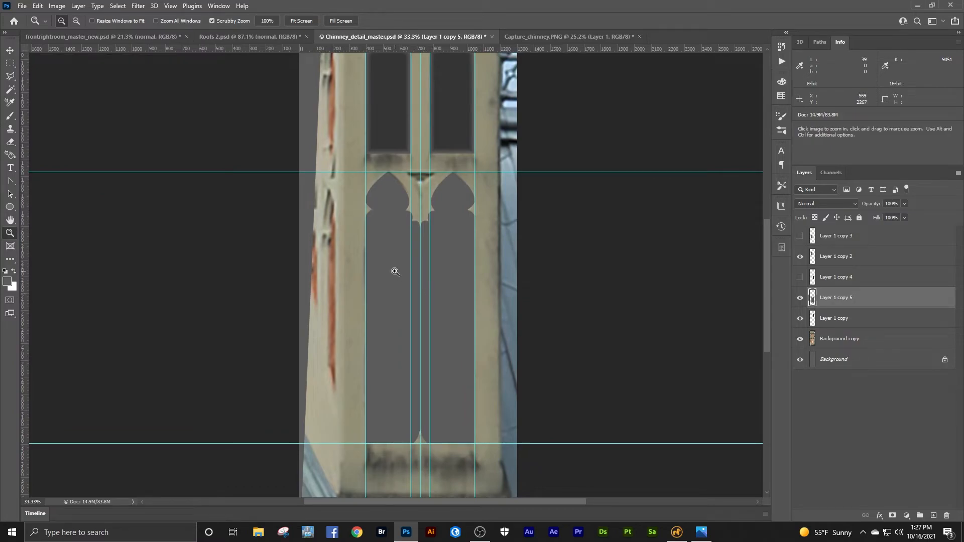
left_click(170, 6)
left_click(210, 280)
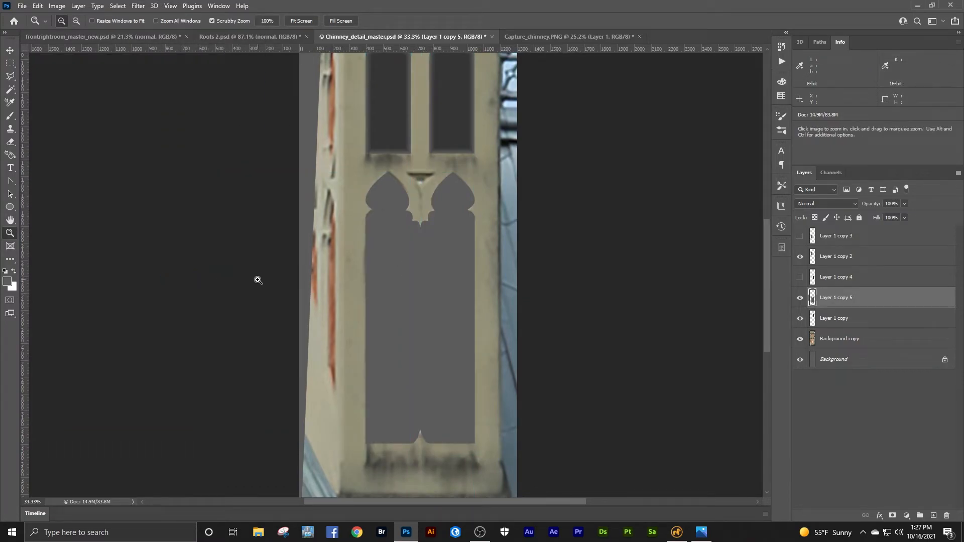
- Select the lower double-arched grey panel by colour and contract the selection by 8 pixels
left_click_drag(423, 210, 450, 217)
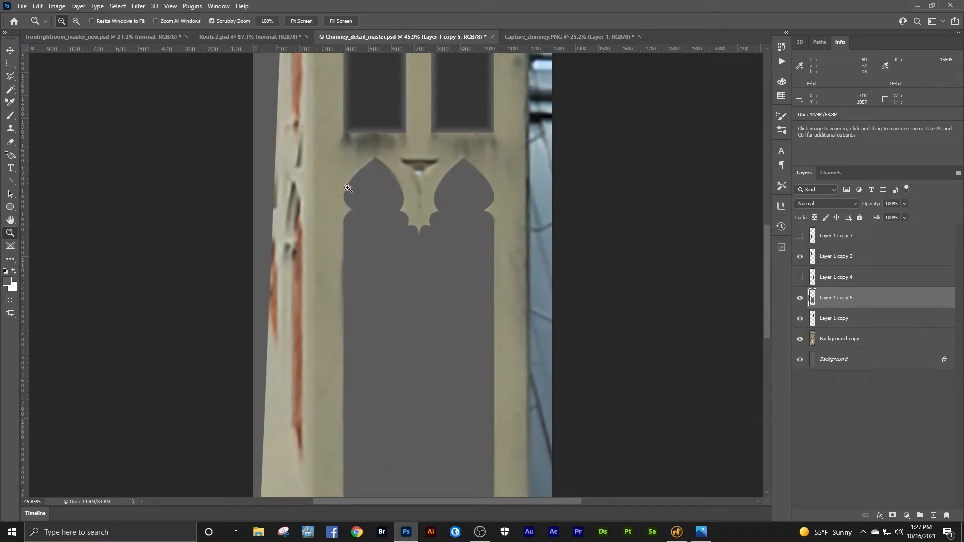
left_click(11, 89)
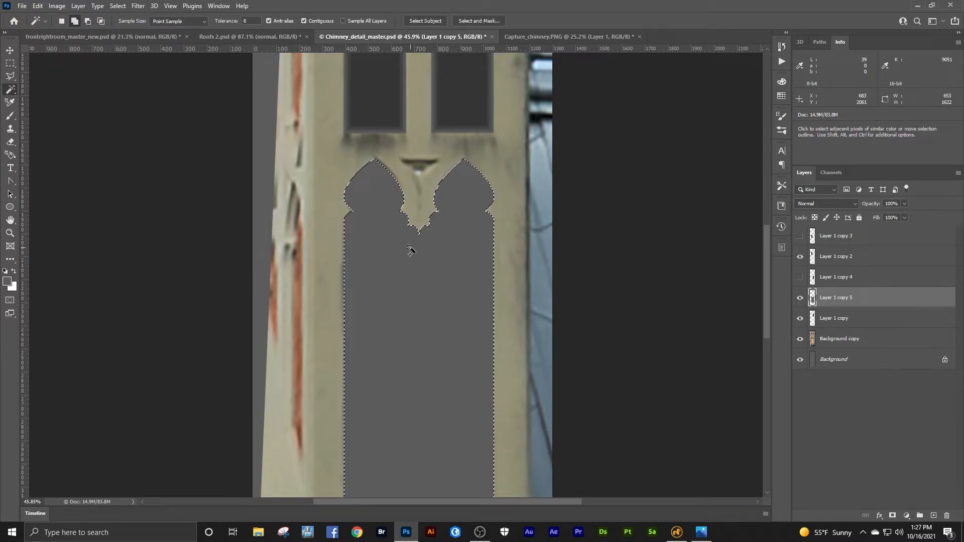
left_click(120, 6)
mouse_move(168, 154)
left_click(236, 188)
key("Return")
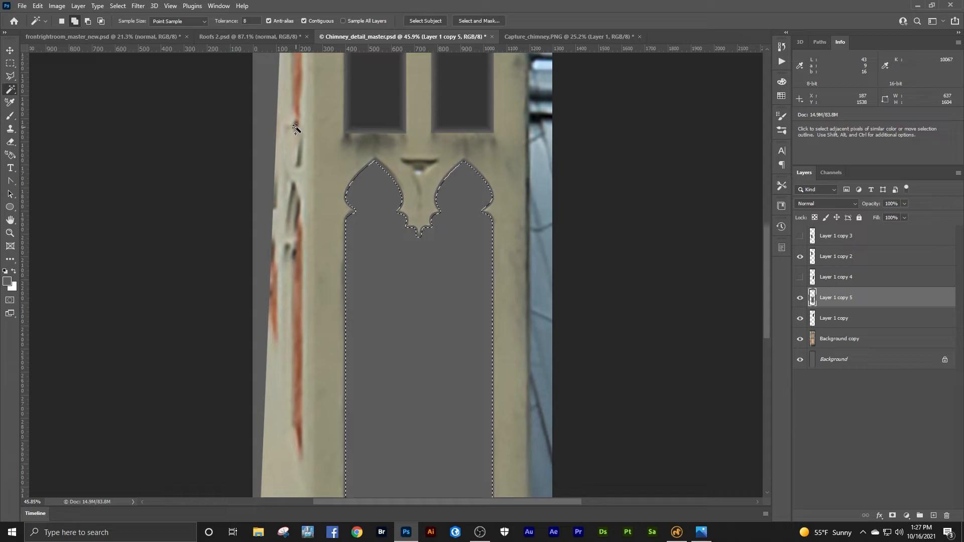
- Darken the contracted panel selection with an Exposure adjustment of -0.5
left_click(57, 6)
mouse_move(75, 32)
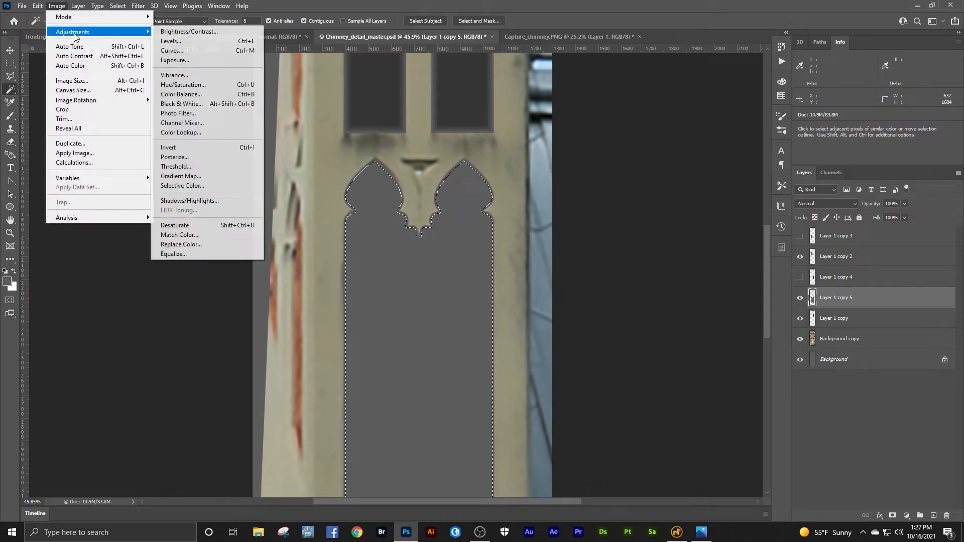
left_click(172, 61)
type("-.5")
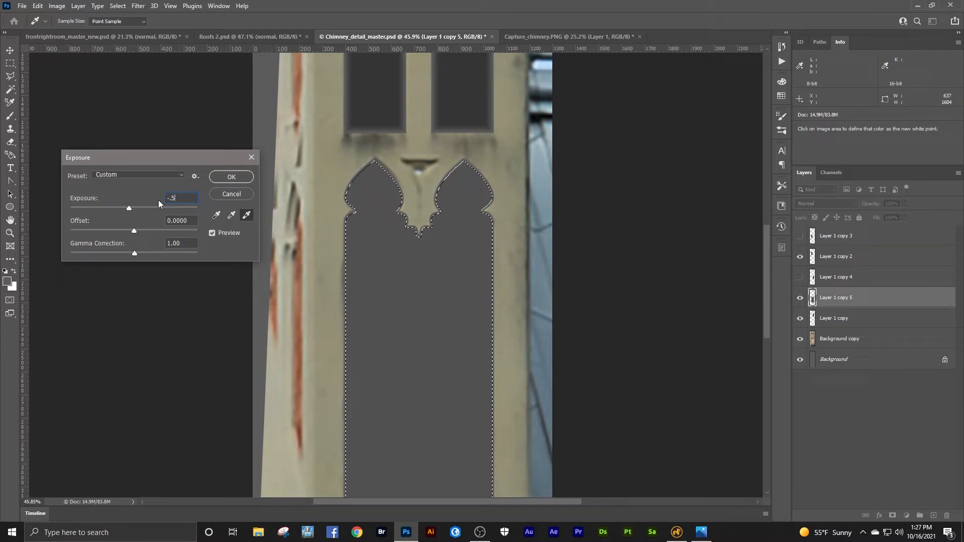
key("Return")
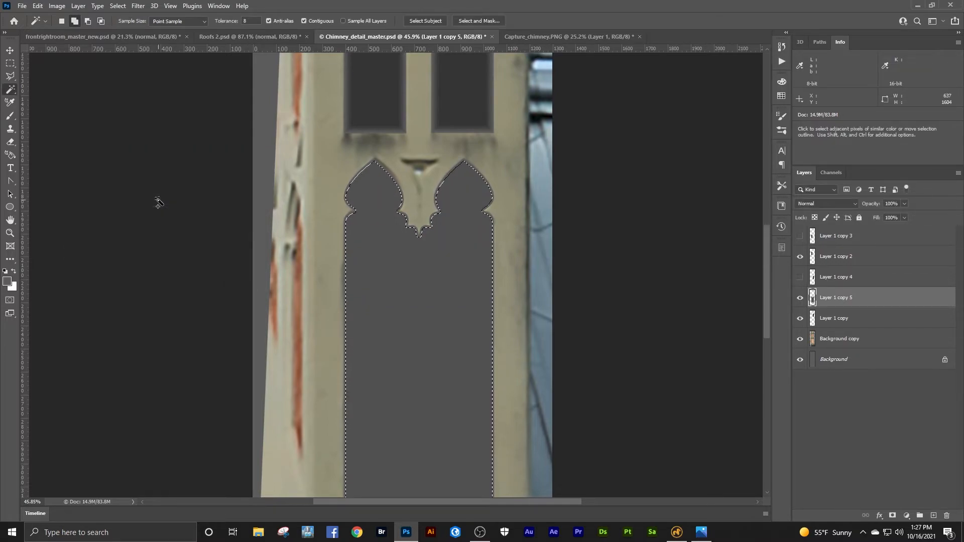
- Contract the panel selection by another 8 pixels and darken this second inset with an Exposure of -0.5
left_click(117, 5)
mouse_move(148, 158)
left_click(236, 188)
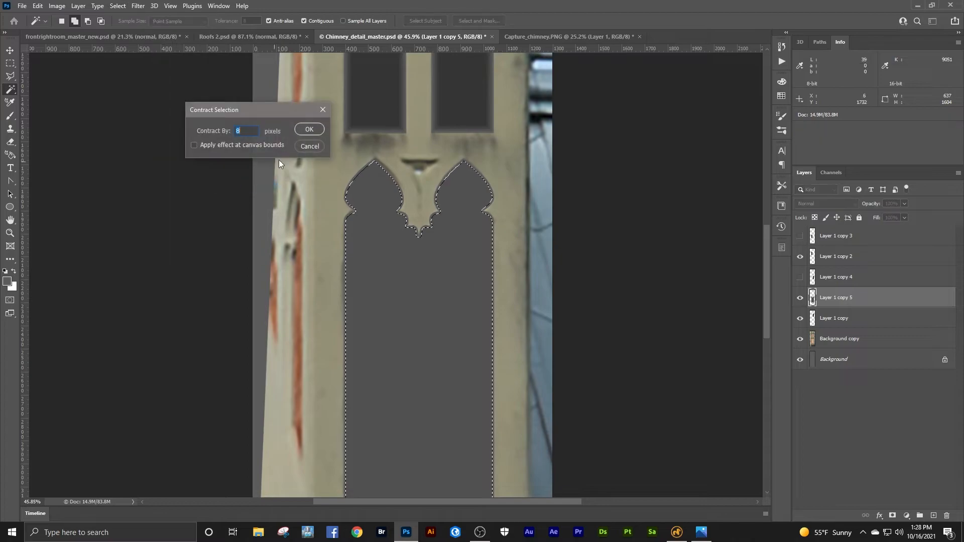
left_click(309, 129)
left_click(57, 5)
mouse_move(69, 34)
left_click(174, 61)
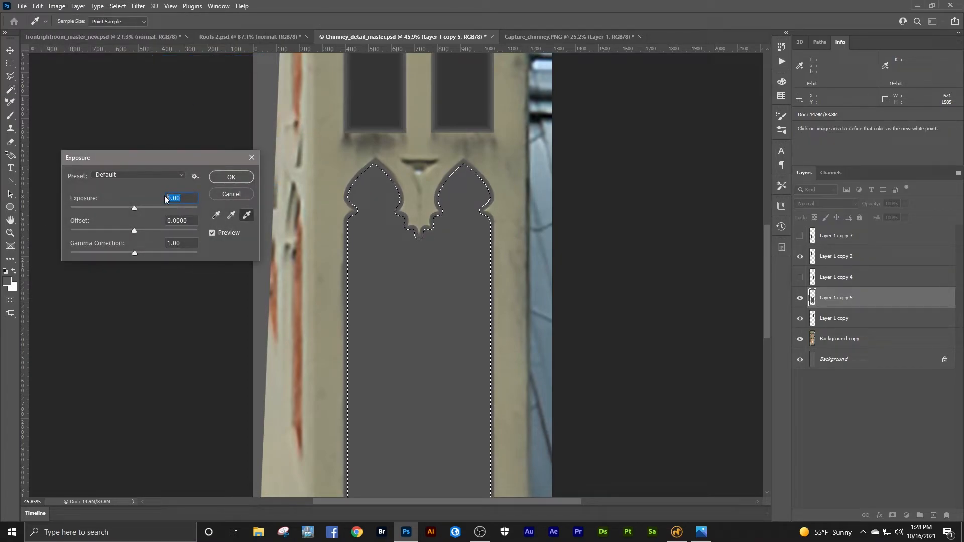
type("-.5")
key("Return")
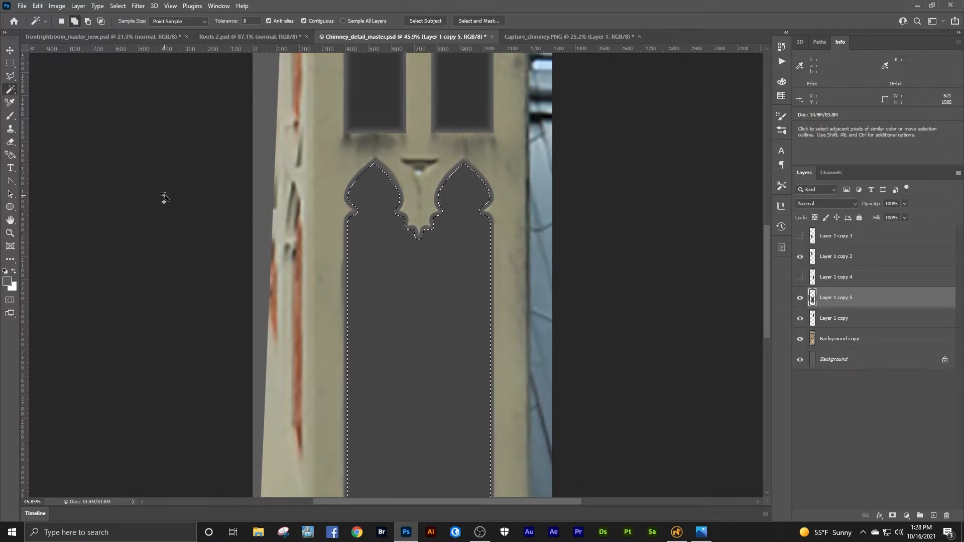
- Contract the panel selection a third time by 8 pixels and darken it with an Exposure of -0.4
left_click(118, 6)
mouse_move(141, 157)
left_click(231, 186)
left_click(308, 129)
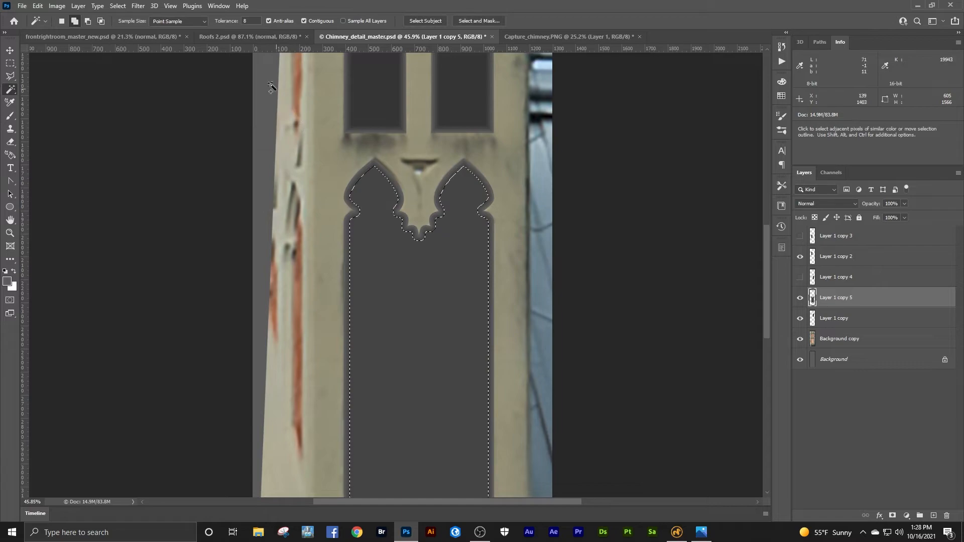
left_click(57, 6)
mouse_move(74, 38)
left_click(176, 59)
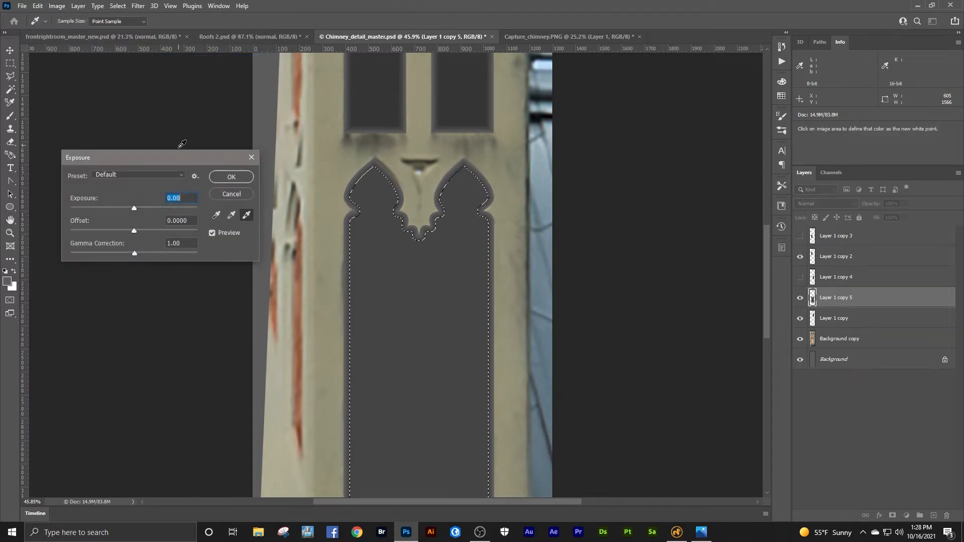
type("-.4")
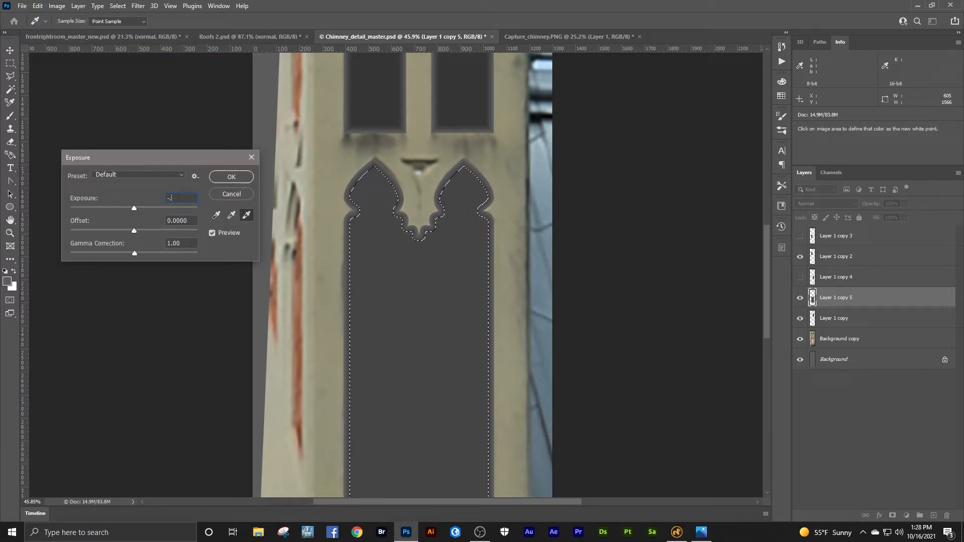
key("Return")
- Contract the panel selection a fourth time by 8 pixels and darken the innermost inset with an Exposure of -0.5
left_click(118, 6)
mouse_move(154, 162)
left_click(230, 185)
left_click(306, 131)
left_click(57, 5)
mouse_move(73, 30)
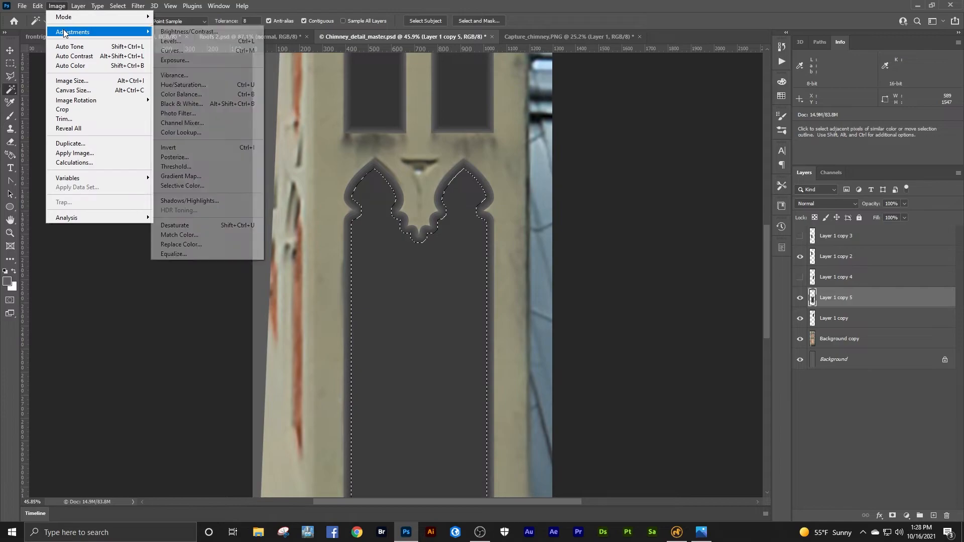
left_click(166, 60)
type("-.5")
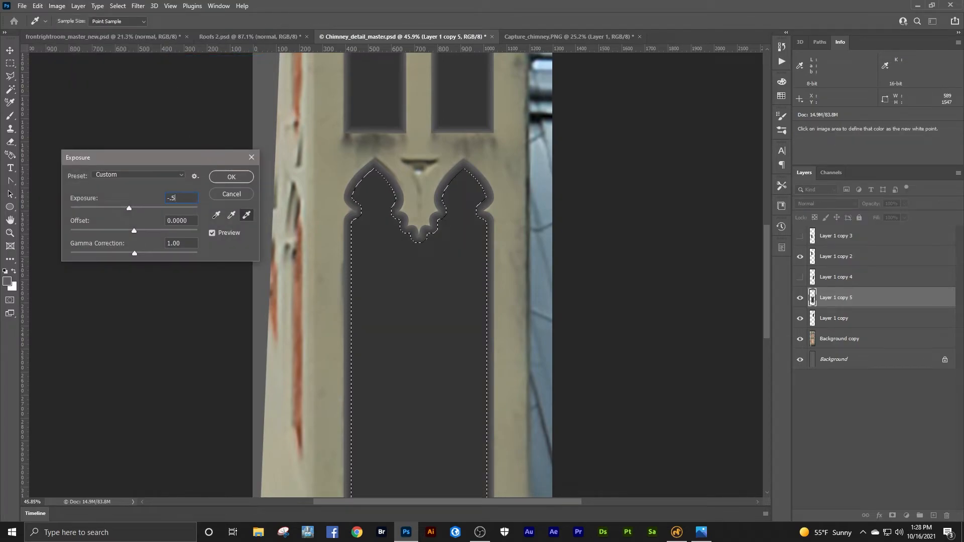
key("Return")
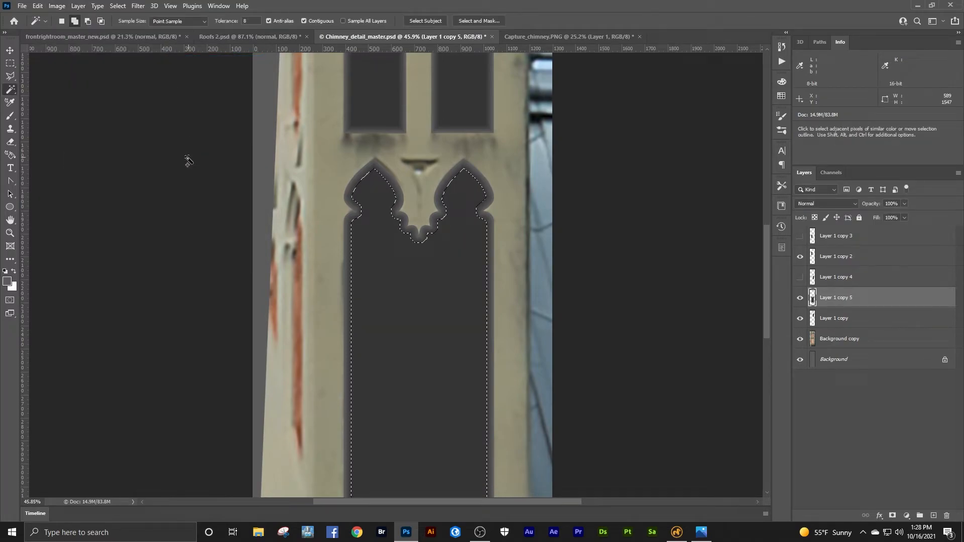
- Compare the lower panel's stepped edge shading with the upper windows, and check the contents of the window layers
left_click(10, 232)
left_click_drag(430, 138, 462, 130)
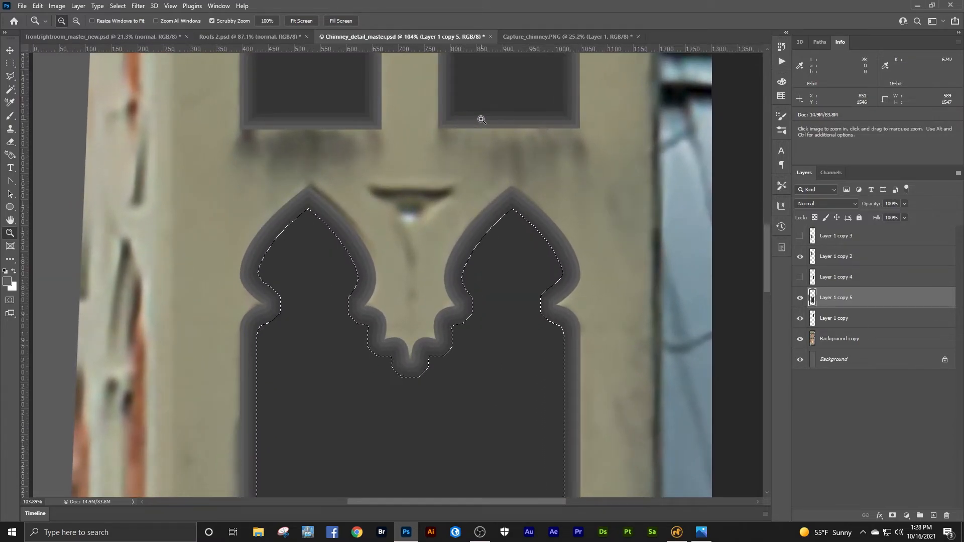
left_click_drag(482, 115, 577, 115)
mouse_move(522, 176)
left_mouse_down()
mouse_move(586, 157)
mouse_move(539, 176)
left_mouse_up()
left_click_drag(506, 188, 250, 290)
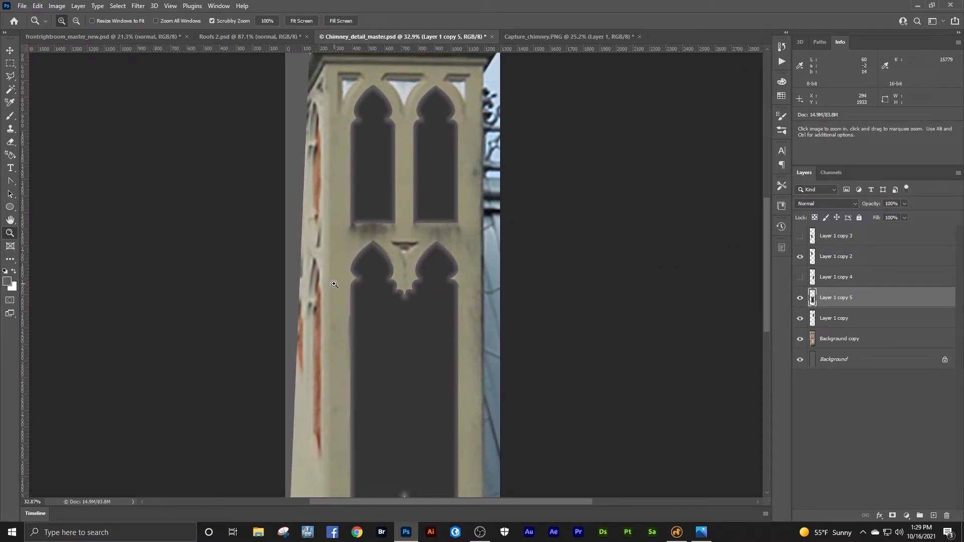
left_click_drag(411, 244, 568, 233)
left_click_drag(456, 252, 271, 255)
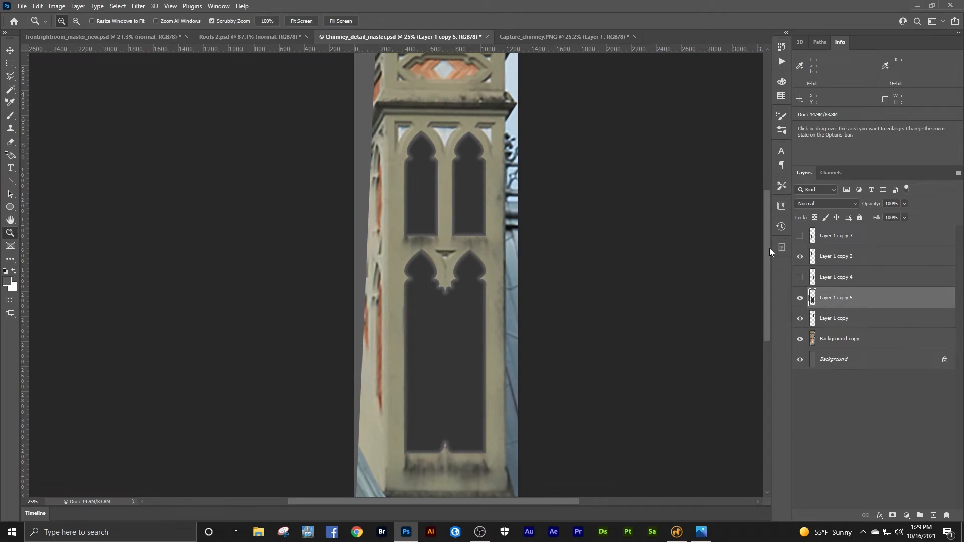
left_click(800, 319)
left_click(800, 320)
left_click(801, 236)
left_click(801, 236)
- Merge all the window and panel layers from Layer 1 copy 3 down to Layer 1 copy into one layer
left_click(842, 237)
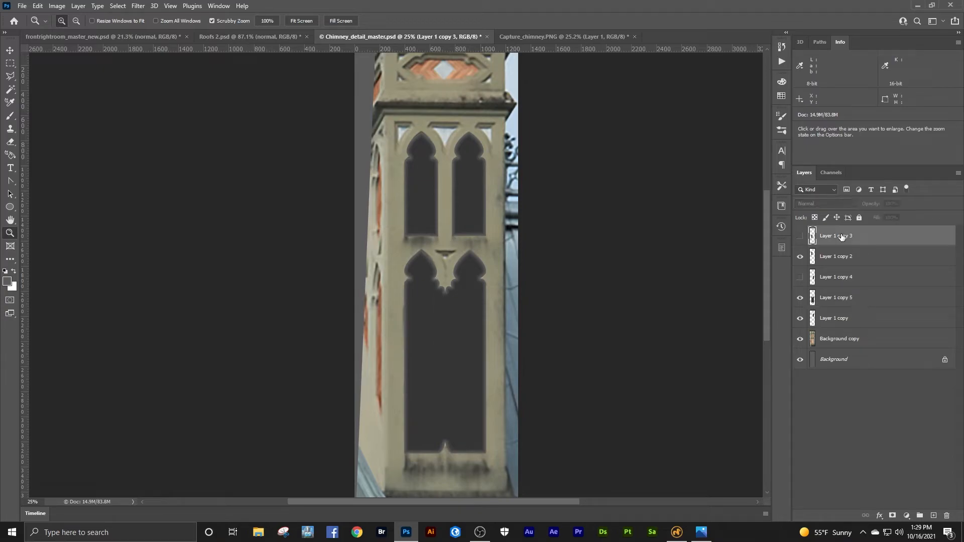
right_click(843, 318)
left_click(730, 394)
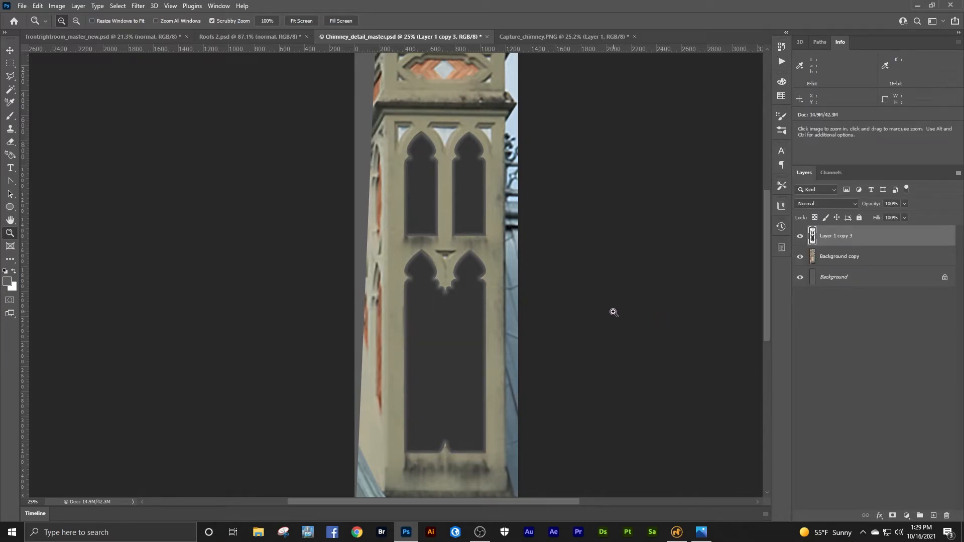
- Place a horizontal guide along the upper edge of the small bracket between the lower arches and add a new layer
mouse_move(462, 151)
left_mouse_down()
mouse_move(476, 148)
mouse_move(478, 160)
left_mouse_up()
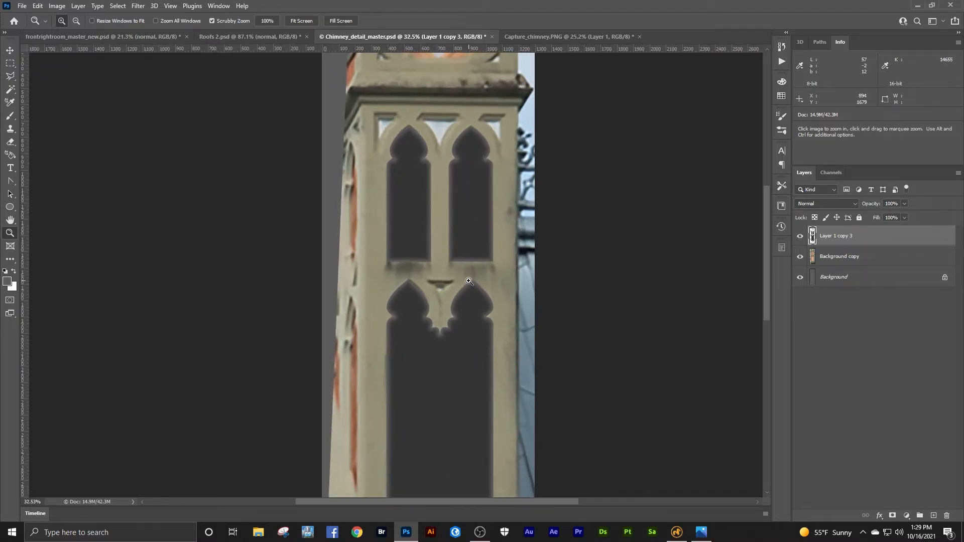
left_click_drag(442, 301, 482, 284)
left_click_drag(490, 48, 491, 254)
left_click(933, 516)
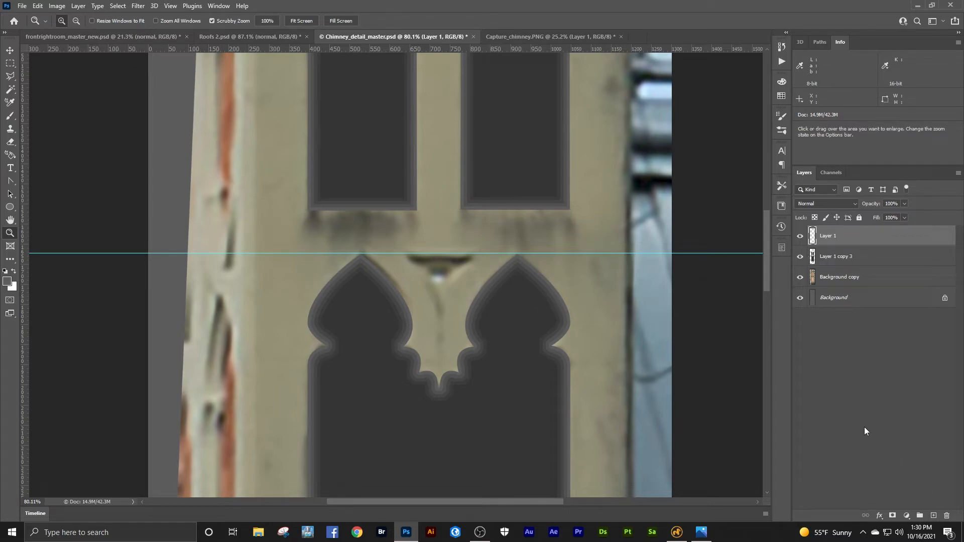
- Add a vertical guide through the small bracket's centre and draw a closed downward-pointing triangle path over it with the Pen tool
right_click(11, 183)
left_click(37, 179)
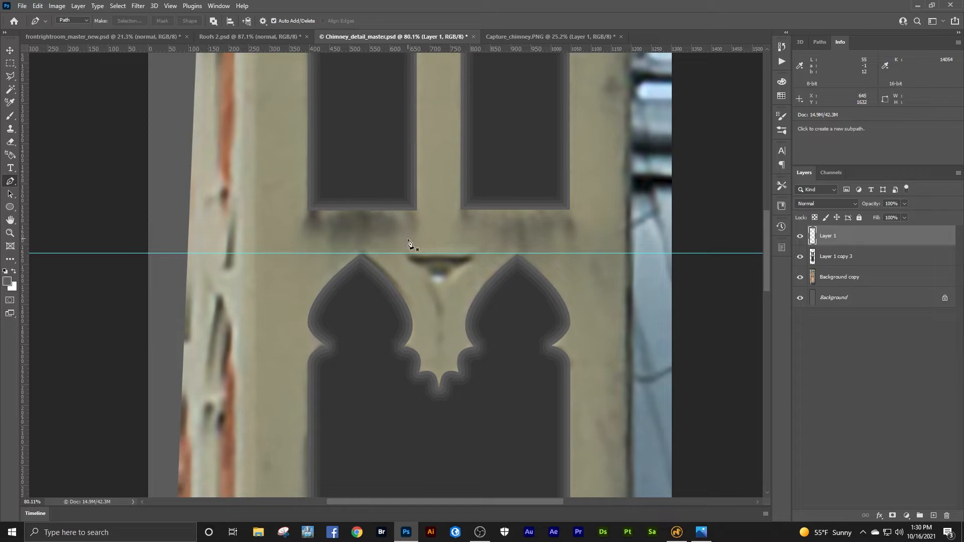
left_click_drag(26, 146, 441, 156)
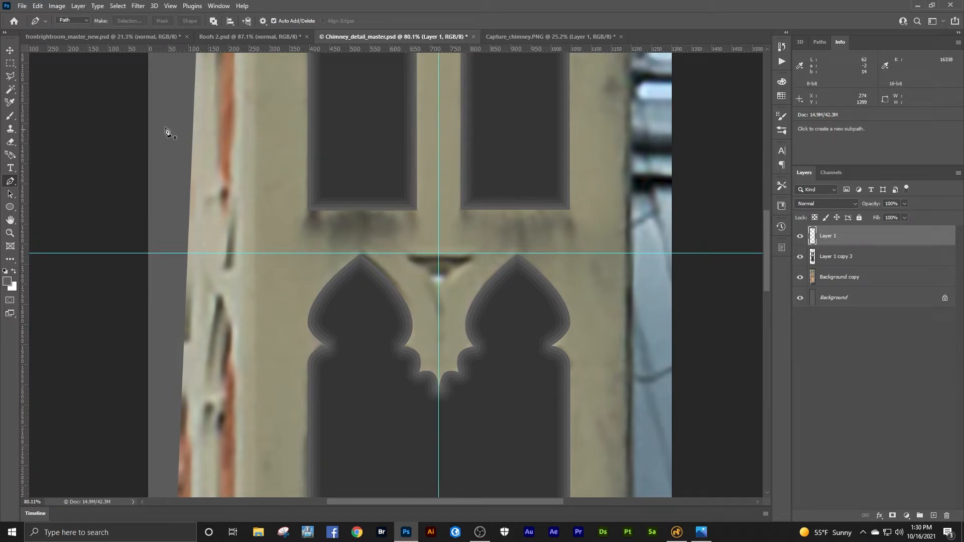
left_click(400, 254)
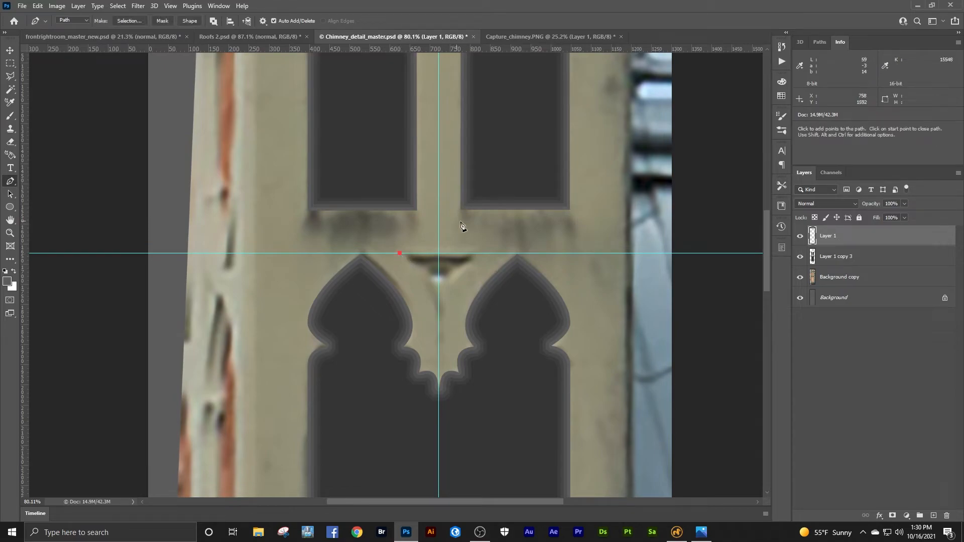
left_click(476, 254)
left_click(401, 255)
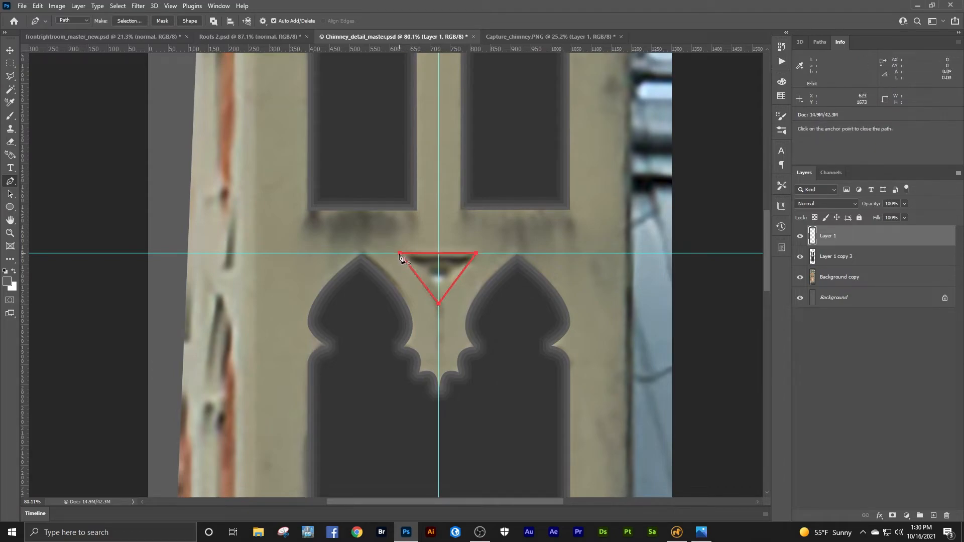
- Curve the two slanted sides of the bracket path inward symmetrically by converting its upper corner points
right_click(10, 181)
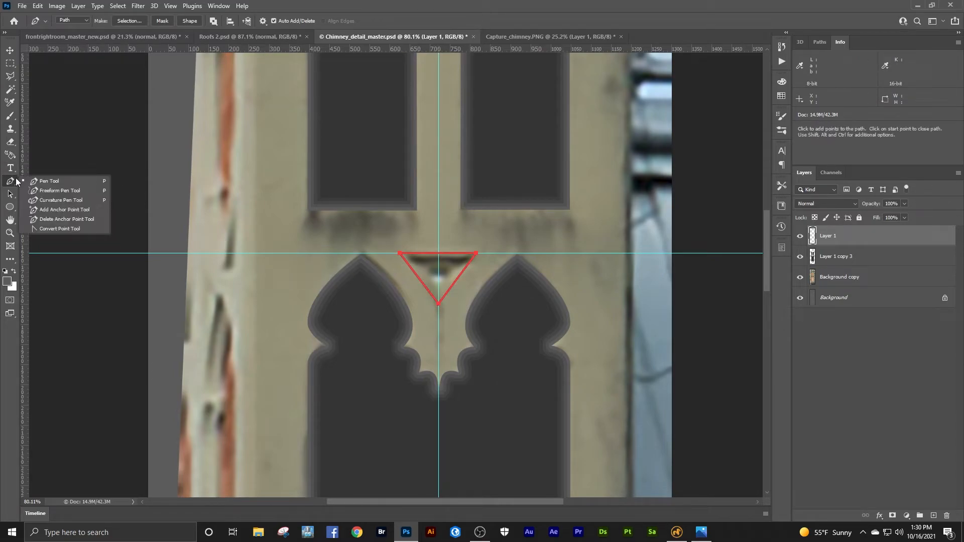
left_click(50, 227)
left_click_drag(476, 254, 464, 256)
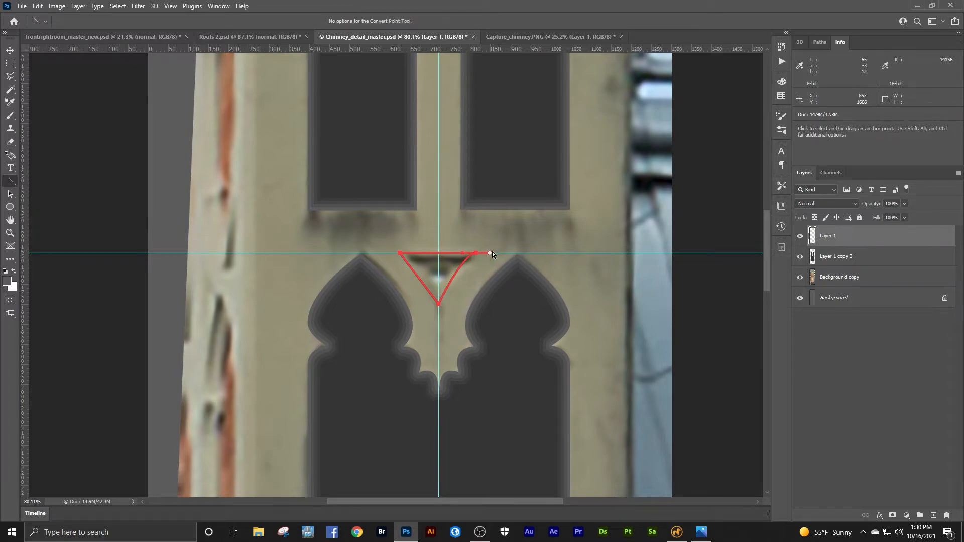
left_click(475, 254)
left_click_drag(475, 254, 444, 255)
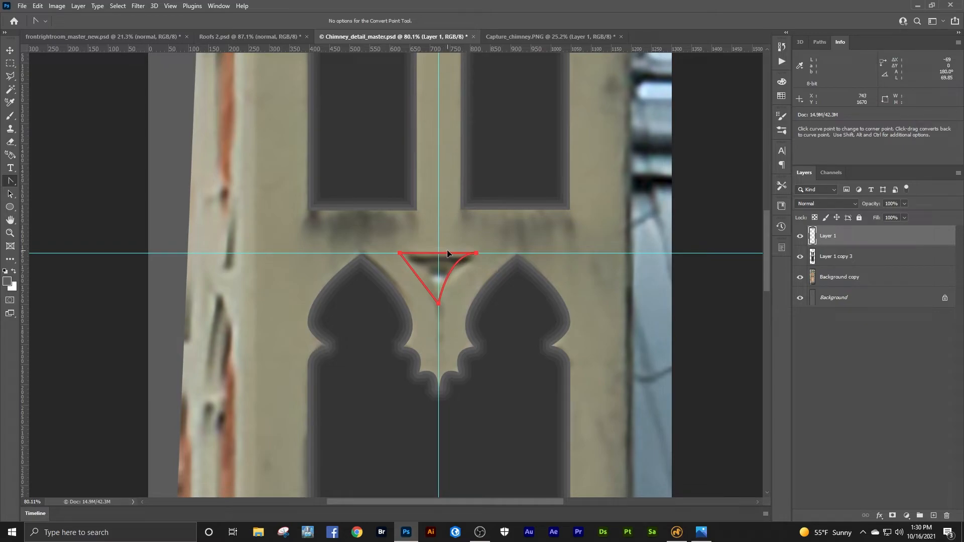
left_click_drag(399, 253, 426, 253)
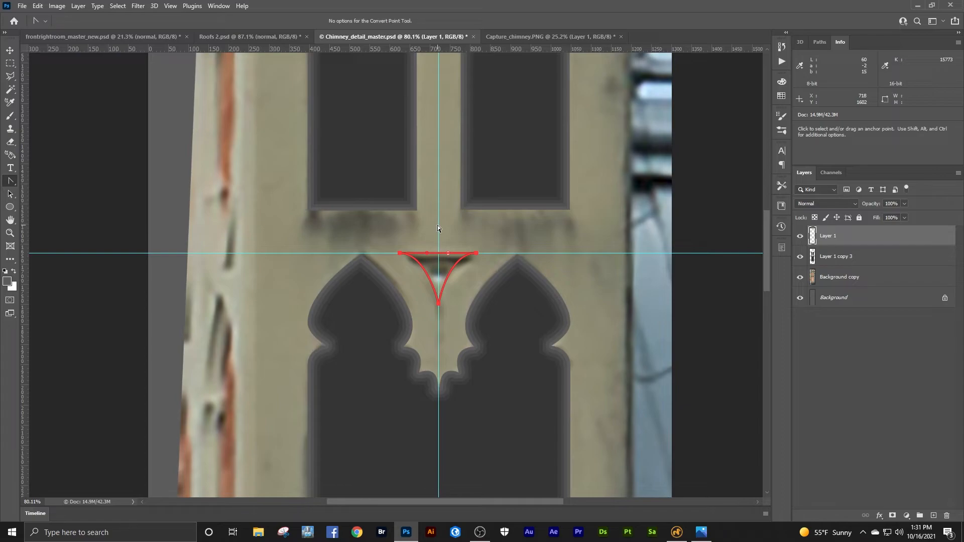
- Turn the bracket path into a selection and fill it with the grey foreground color on Layer 1
right_click(439, 236)
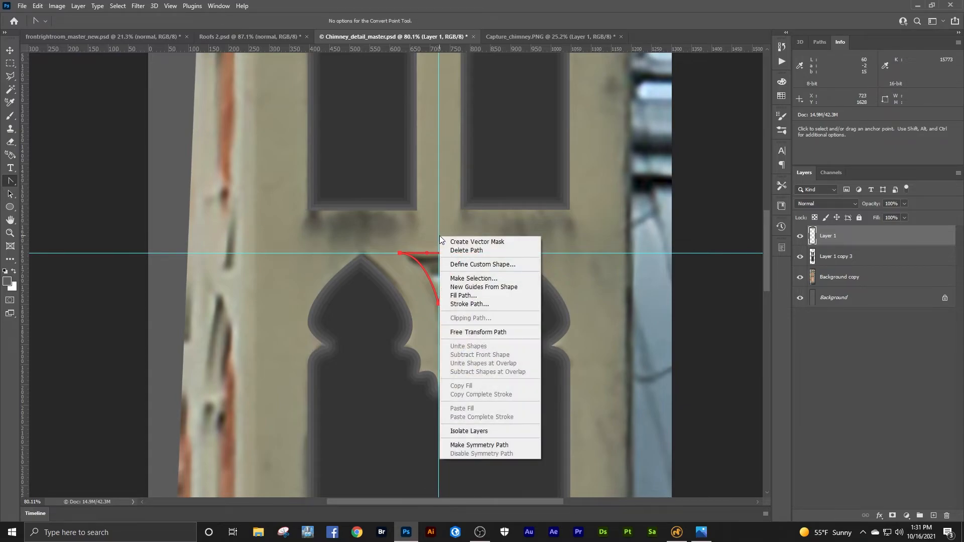
left_click(455, 278)
left_click(523, 144)
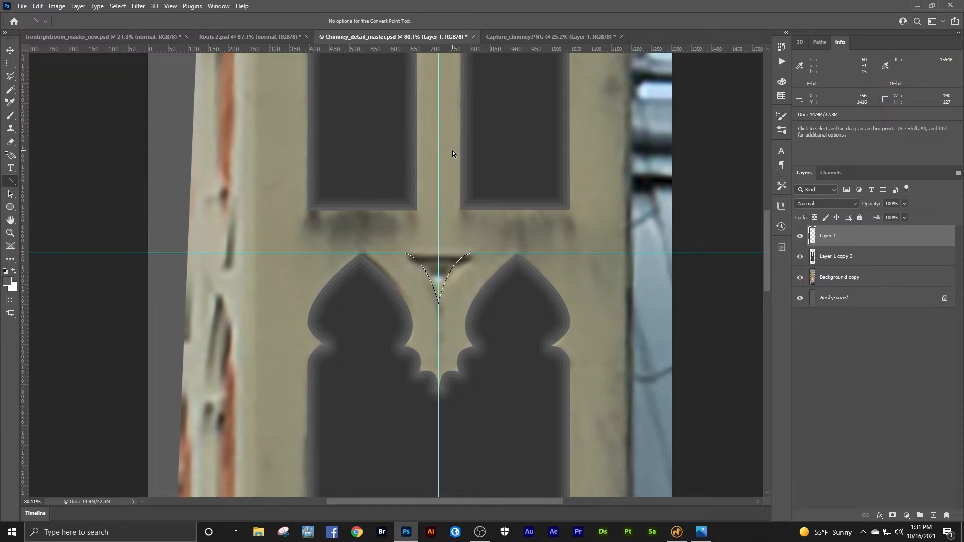
key("alt+BackSpace")
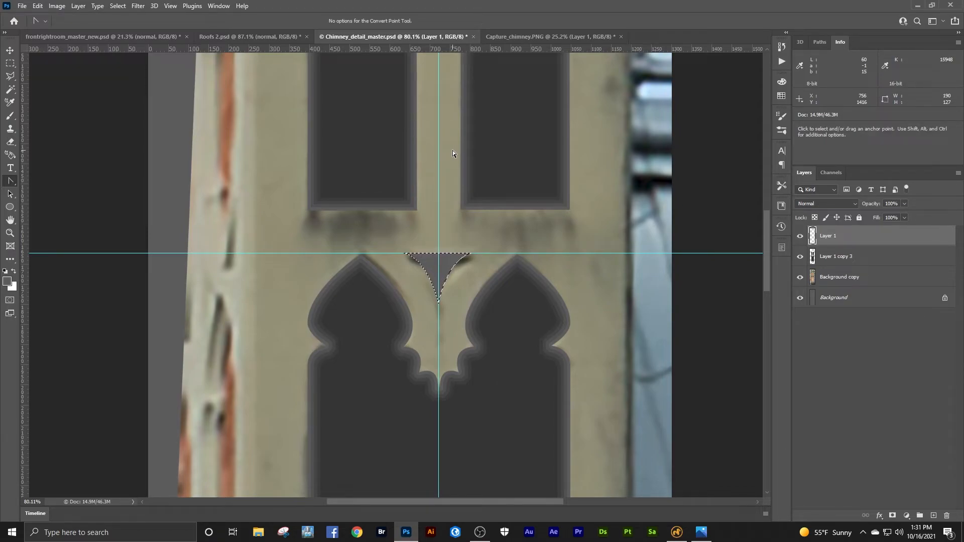
- Contract the bracket selection by 4 pixels and darken the inset with a negative Exposure adjustment
left_click(118, 6)
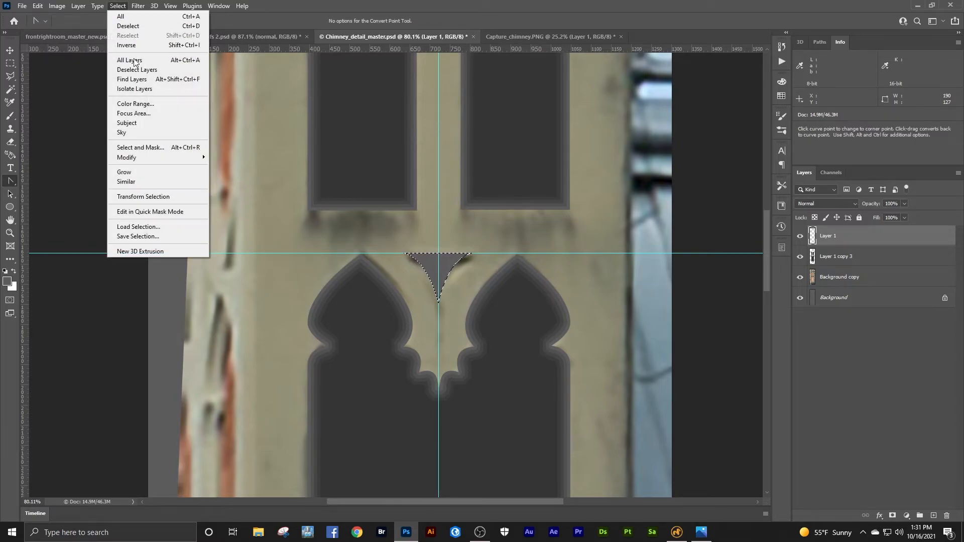
mouse_move(155, 158)
left_click(233, 186)
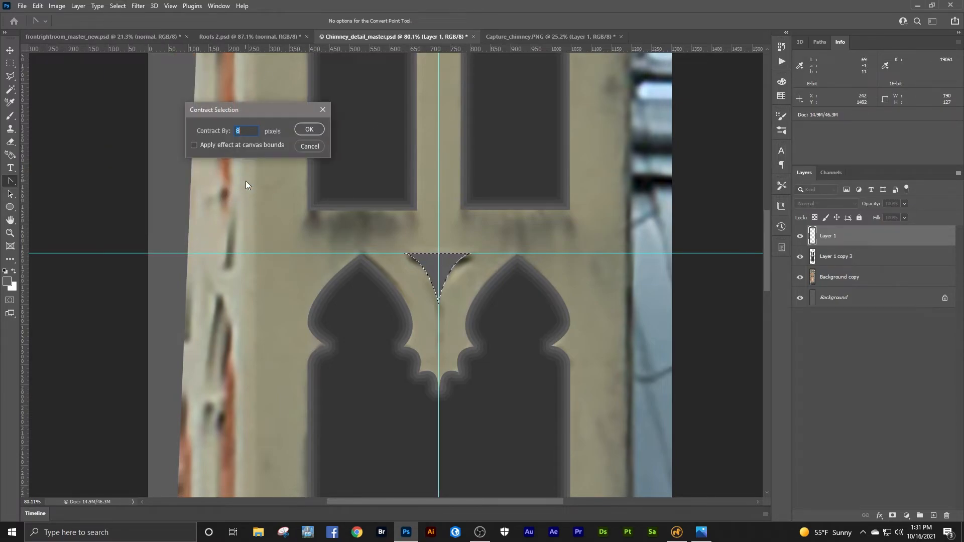
type("4")
left_click(316, 131)
left_click(59, 6)
mouse_move(141, 31)
left_click(174, 60)
type("-")
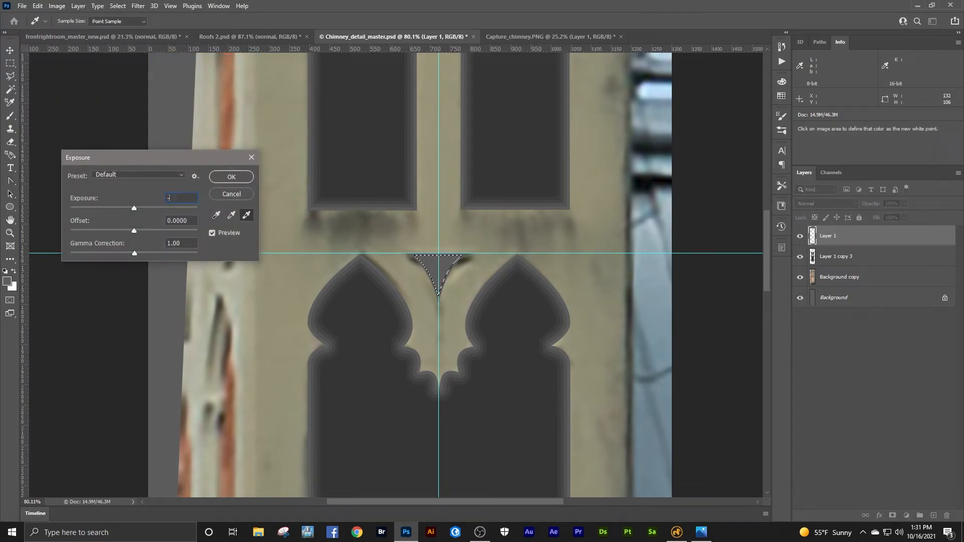
type("1")
key("Return")
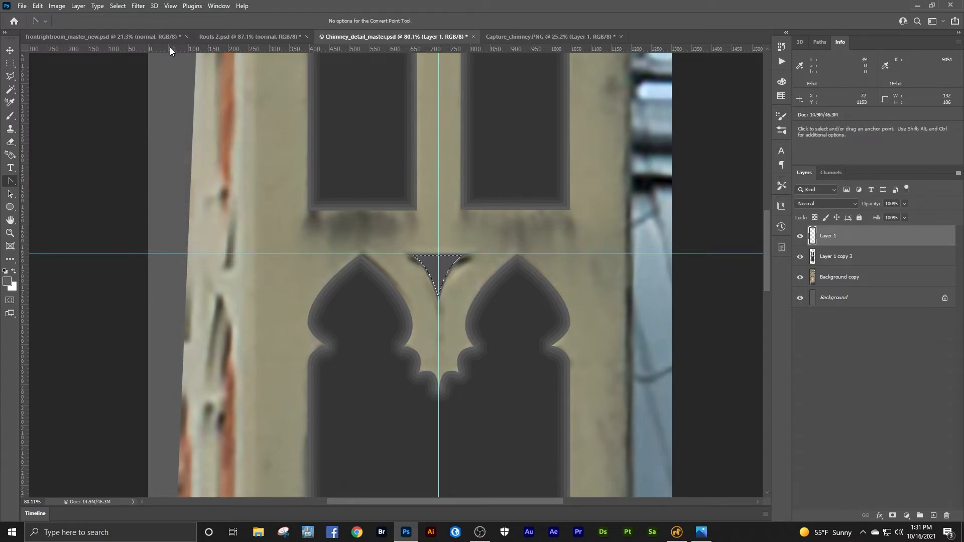
- Contract the bracket selection a second time by the same amount and darken this inset with a negative Exposure
left_click(117, 7)
mouse_move(130, 157)
left_click(226, 187)
left_click(302, 130)
left_click(57, 6)
mouse_move(64, 29)
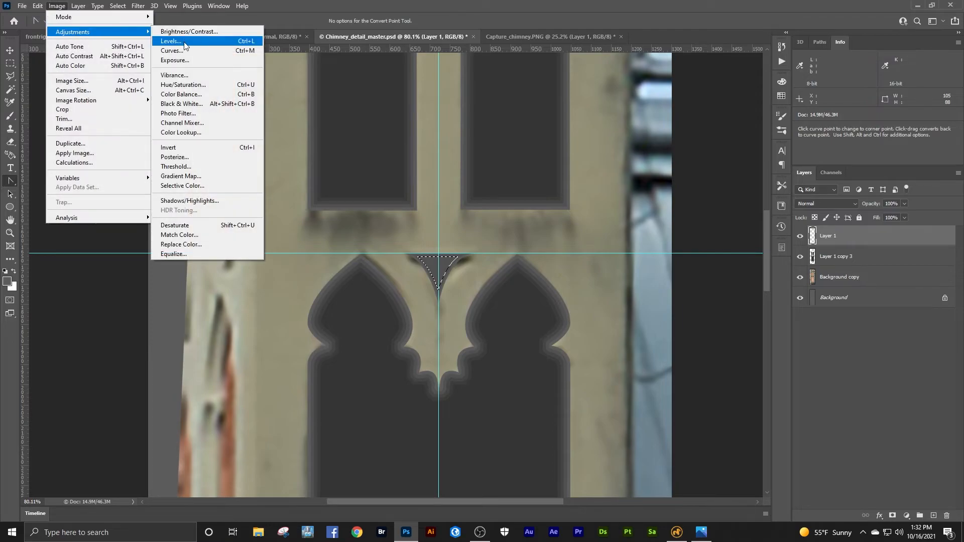
left_click(175, 60)
type("-1")
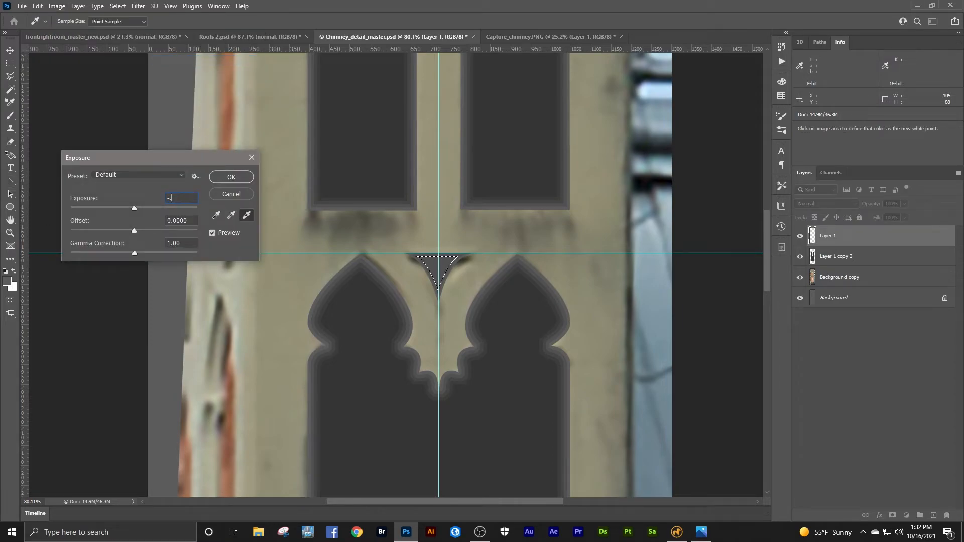
key("Return")
- Contract the bracket selection a third time and darken the smaller inset with an Exposure of -0.2
left_click(118, 6)
mouse_move(151, 158)
left_click(254, 176)
left_click(311, 130)
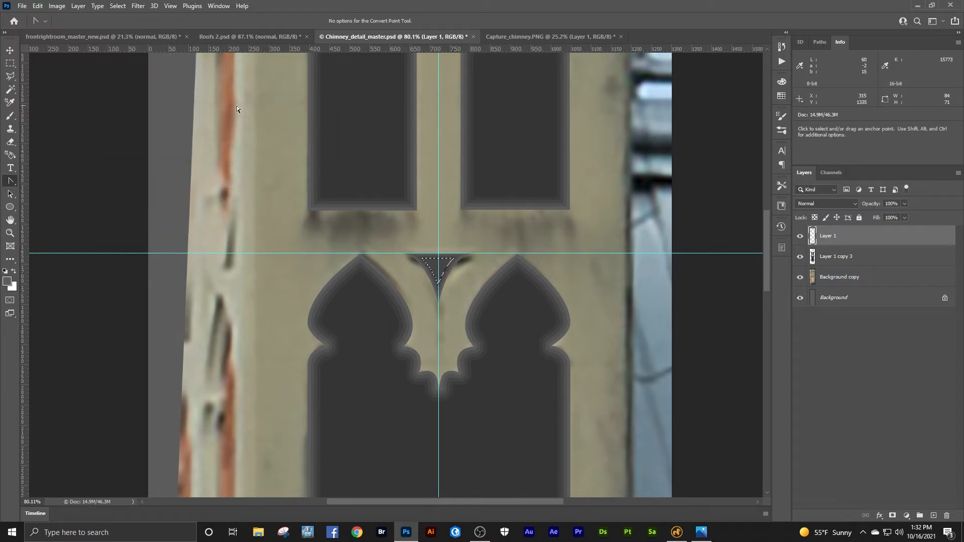
left_click(57, 6)
mouse_move(92, 34)
left_click(168, 59)
type("-.2")
key("Return")
- Contract the bracket selection a fourth time, darken the innermost inset with an Exposure of -0.5, and deselect
left_click(118, 6)
mouse_move(159, 155)
left_click(247, 187)
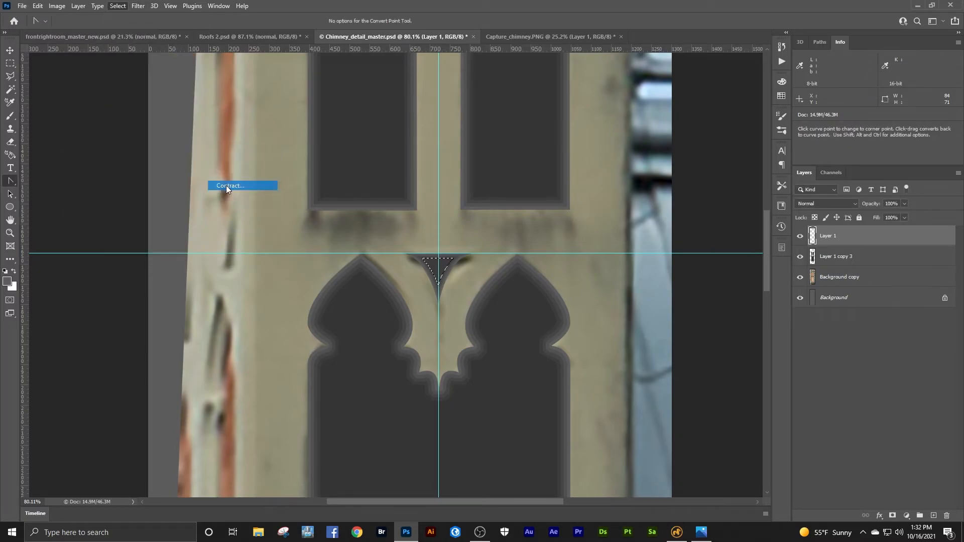
left_click(312, 129)
left_click(57, 6)
mouse_move(92, 34)
left_click(176, 59)
type("-.5")
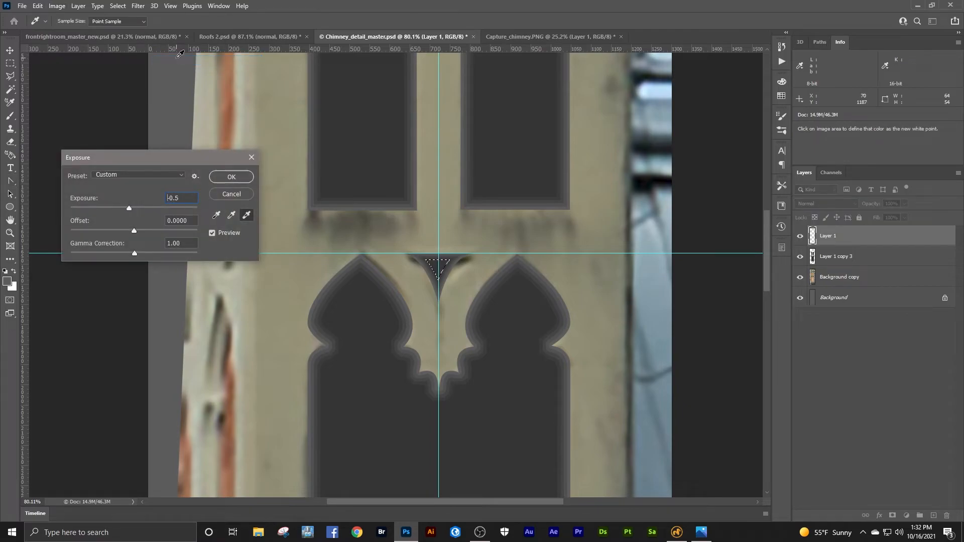
key("Return")
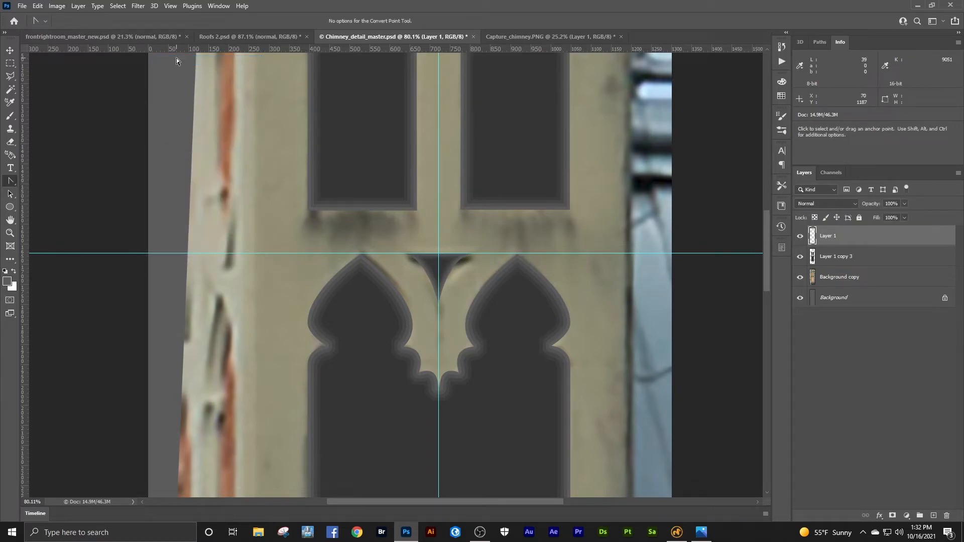
- Check the finished shapes against the whole chimney and clear all guides
left_click(10, 233)
left_click(323, 217, "alt")
left_click(323, 217, "alt")
left_click(322, 217, "alt")
left_click(322, 217, "alt")
left_click_drag(334, 163, 363, 235)
left_click_drag(372, 176, 425, 158)
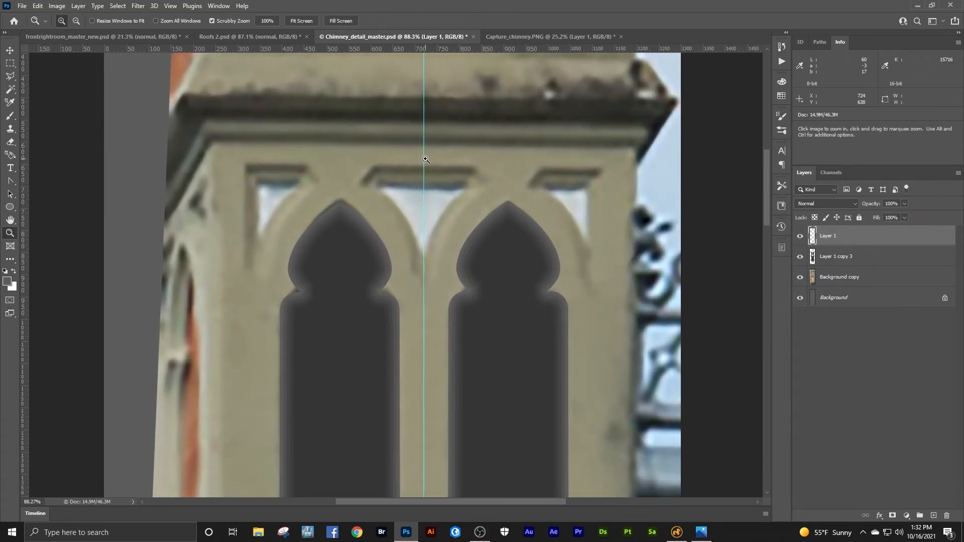
right_click(480, 202)
left_click(490, 203)
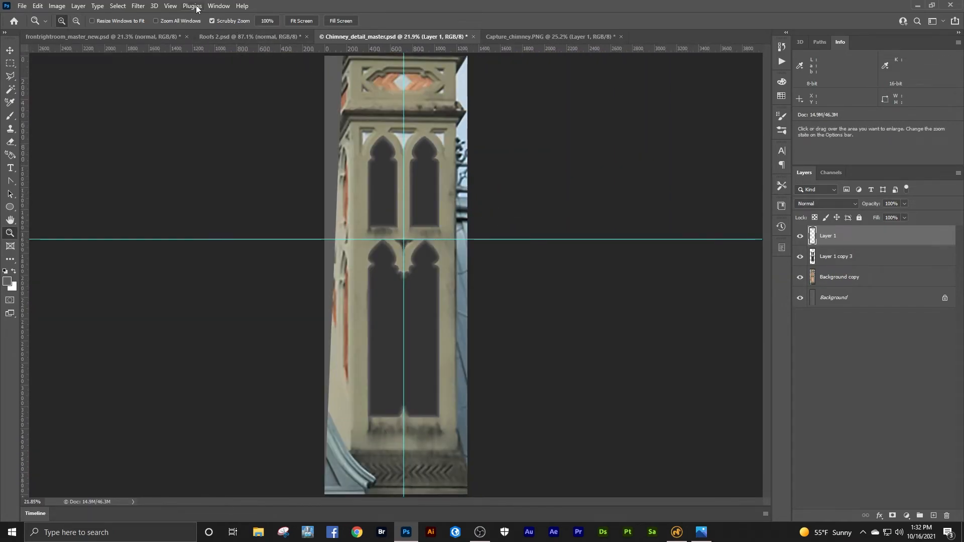
left_click(170, 6)
left_click(188, 279)
- Merge Layer 1 and Layer 1 copy 3 into one layer and check the result with the Background copy hidden briefly
mouse_move(423, 249)
left_mouse_down()
mouse_move(448, 232)
mouse_move(427, 234)
left_mouse_up()
left_click(844, 256, "shift")
right_click(834, 255)
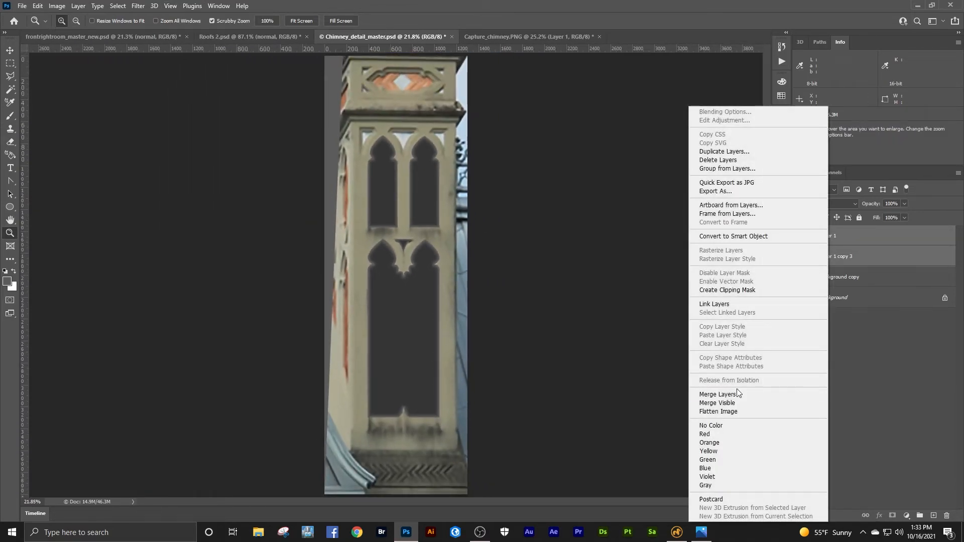
left_click(741, 394)
left_click(800, 257)
left_click_drag(406, 231, 491, 241)
left_click(800, 257)
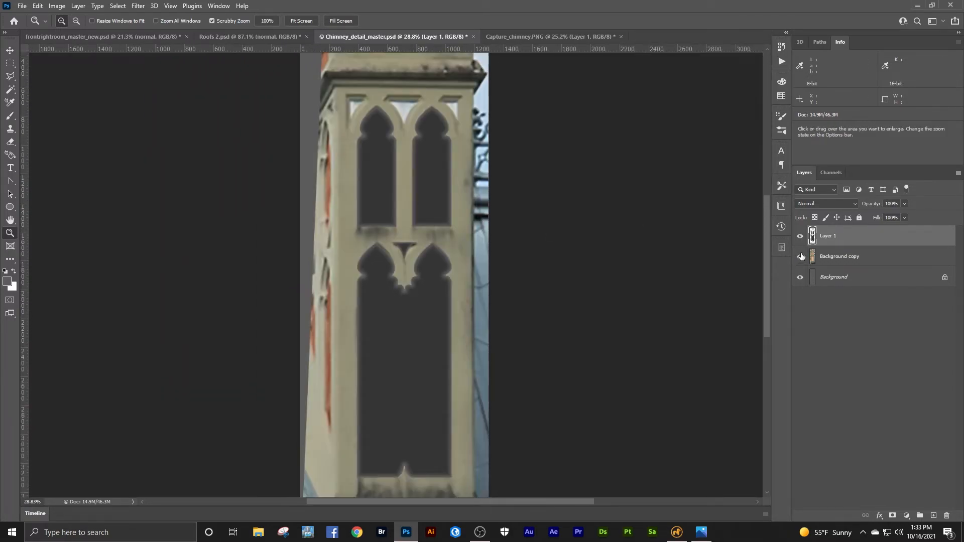
- Place guides along the top of the upper spandrels, at their outer left edge and midway between the windows, and add a new layer
left_click_drag(398, 108, 446, 129)
left_click_drag(449, 49, 458, 167)
left_click_drag(24, 108, 290, 108)
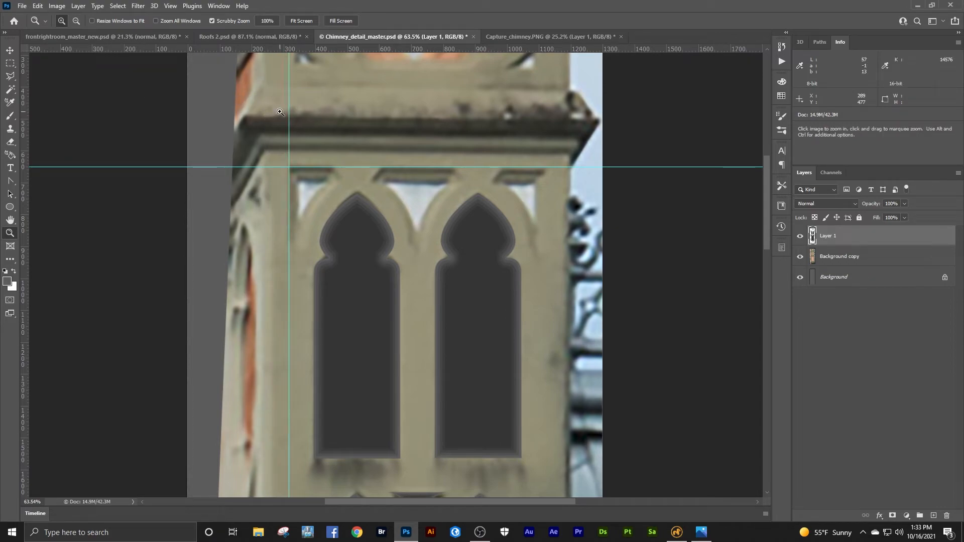
left_click_drag(24, 108, 416, 137)
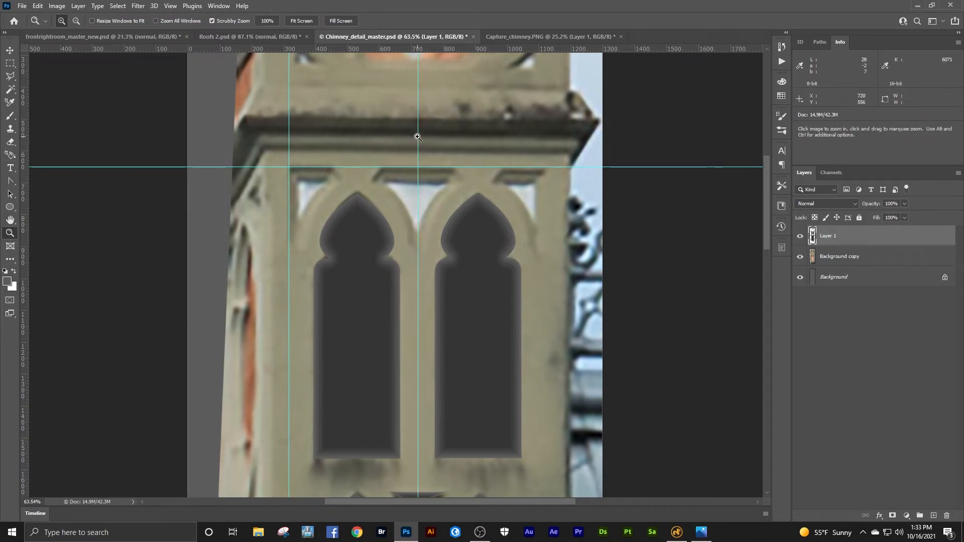
left_click_drag(418, 180, 432, 173)
left_click(932, 517)
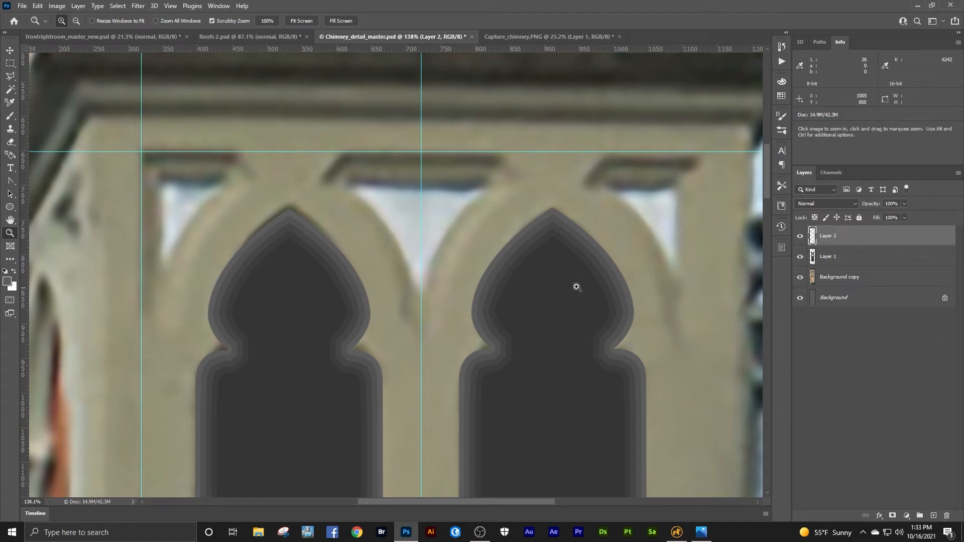
- Draw a closed seven-point Pen path around the central spandrel between the two upper window arches
left_click(10, 182)
left_click(34, 182)
key("p")
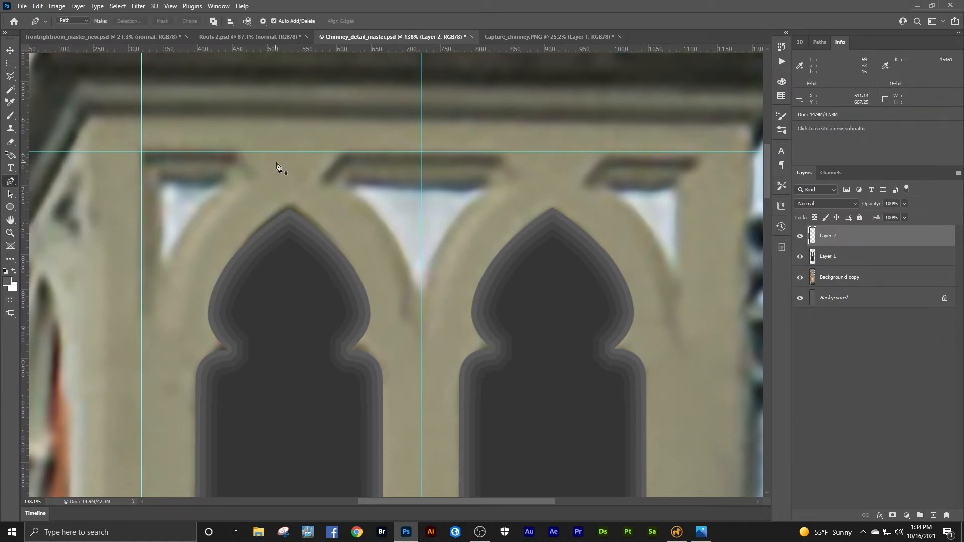
left_click(316, 184)
left_click(345, 151)
left_click(503, 152)
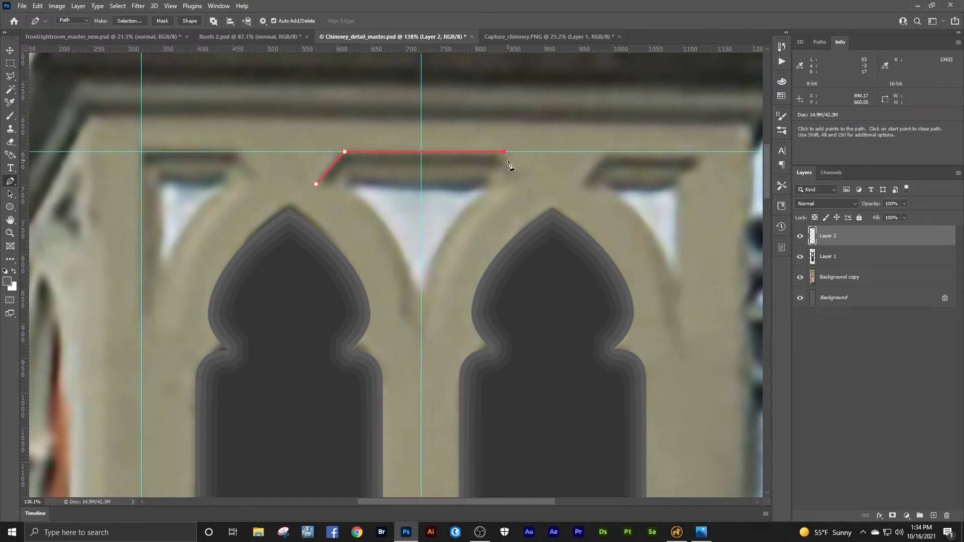
left_click(526, 187)
left_click(445, 313)
left_click(420, 338)
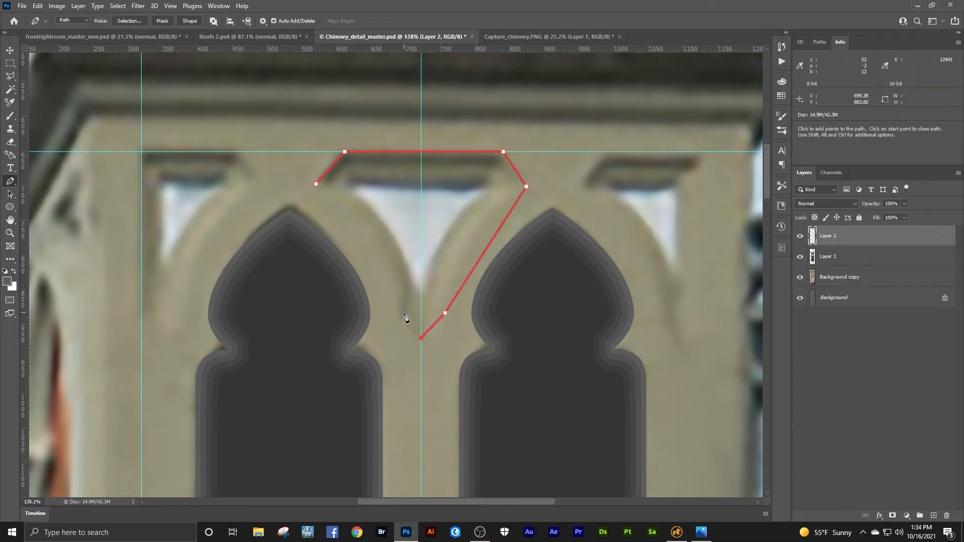
left_click(398, 311)
left_click(316, 184)
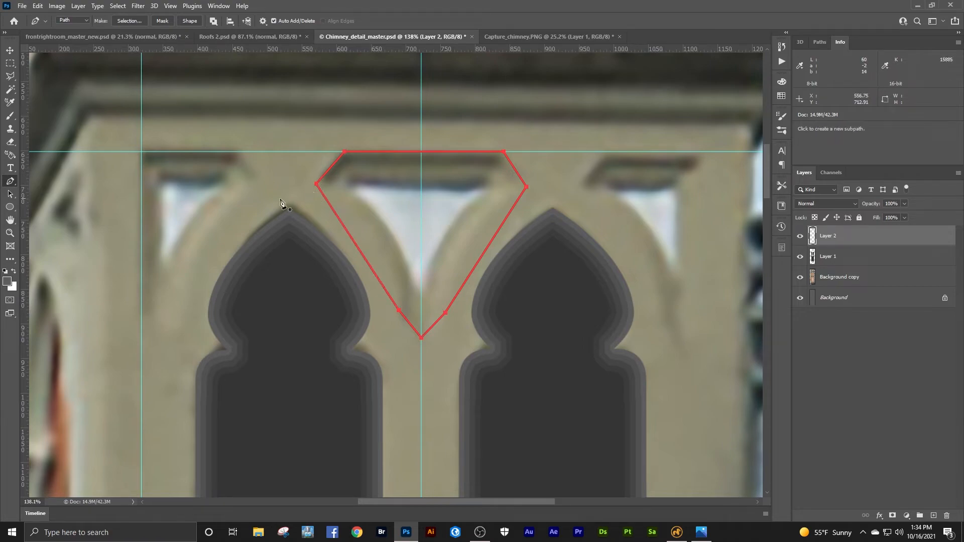
- Curve the two long sides of the central spandrel path inward with the Convert Point tool, keeping the upper corners angular
right_click(10, 181)
left_click(46, 226)
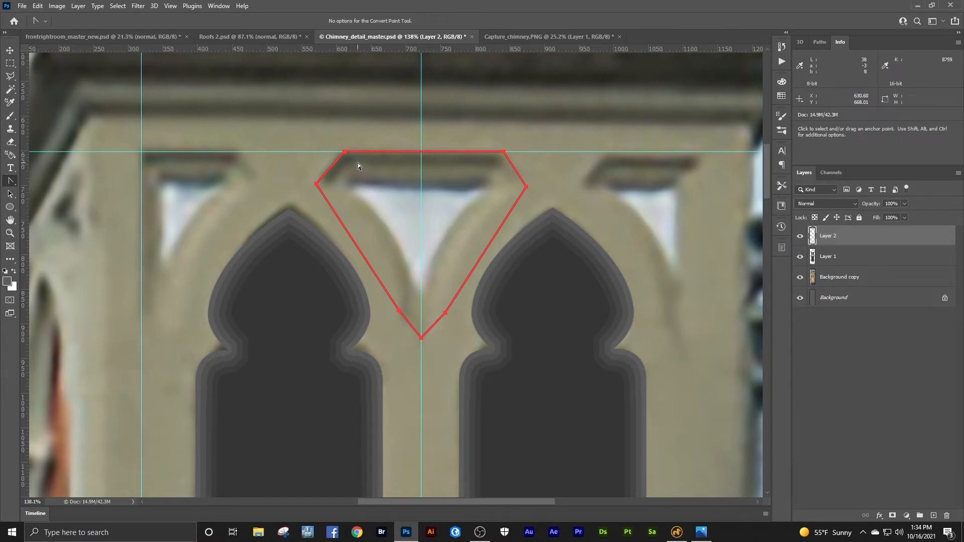
left_click_drag(344, 152, 364, 157)
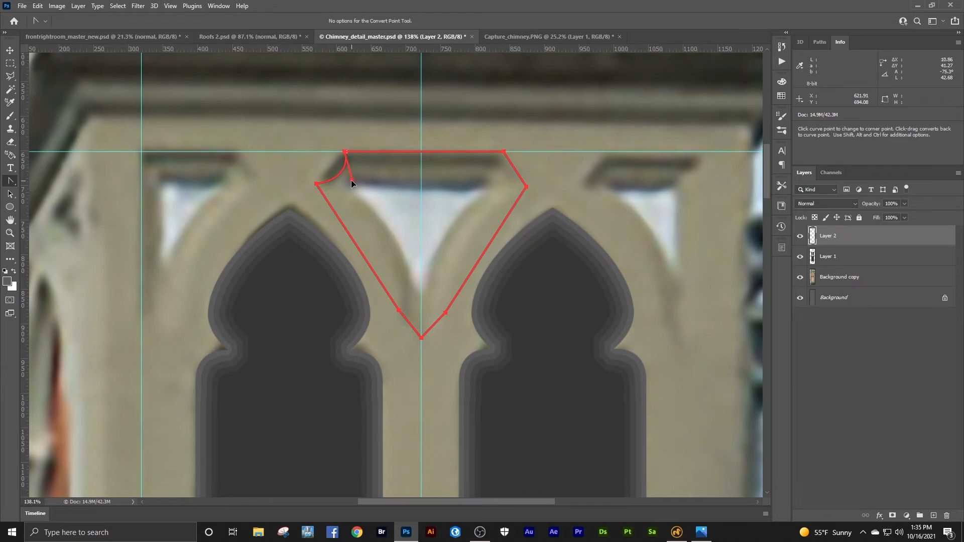
left_click_drag(344, 152, 344, 153)
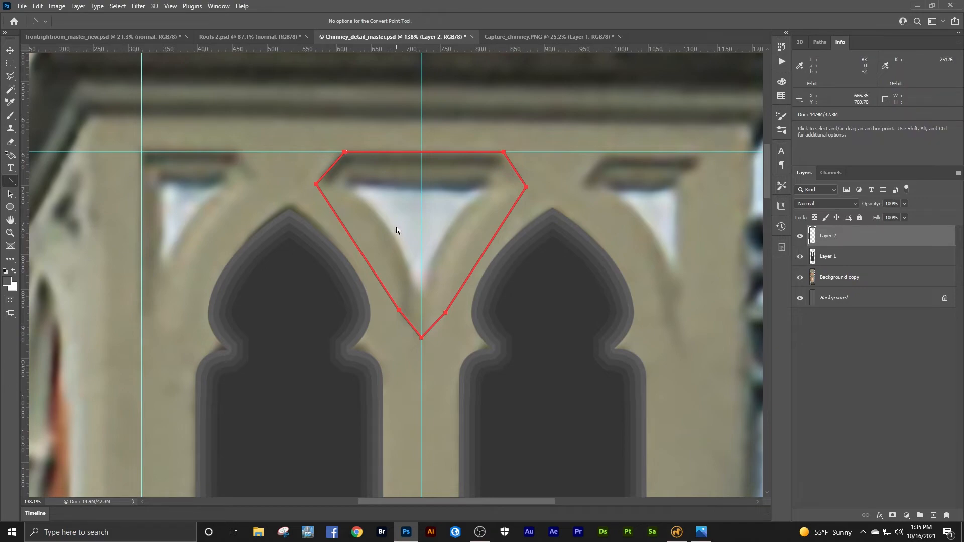
left_click_drag(317, 184, 433, 216)
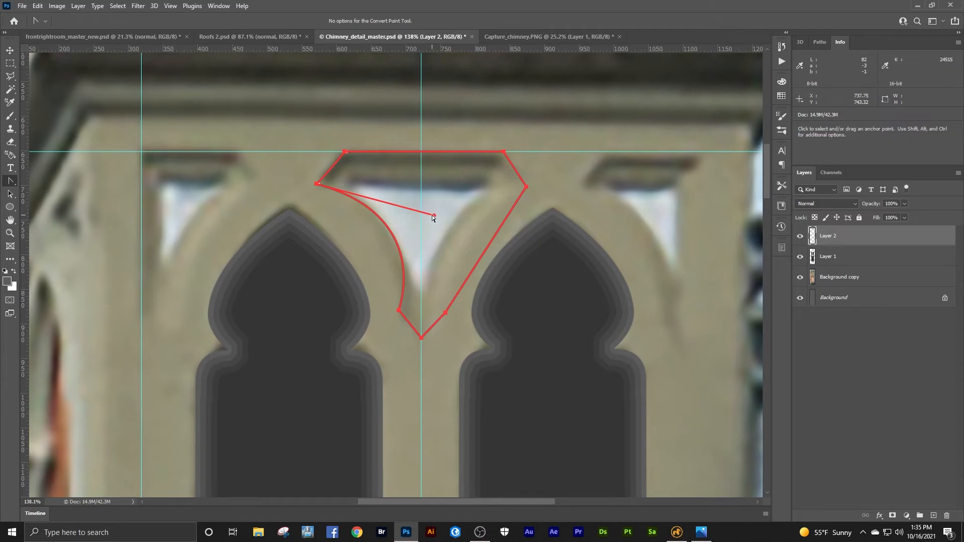
left_click_drag(526, 187, 414, 215)
left_click_drag(413, 217, 411, 217)
- Make a new anti-aliased selection with 0 px feather from the spandrel path and fill it with grey on Layer 2
right_click(421, 189)
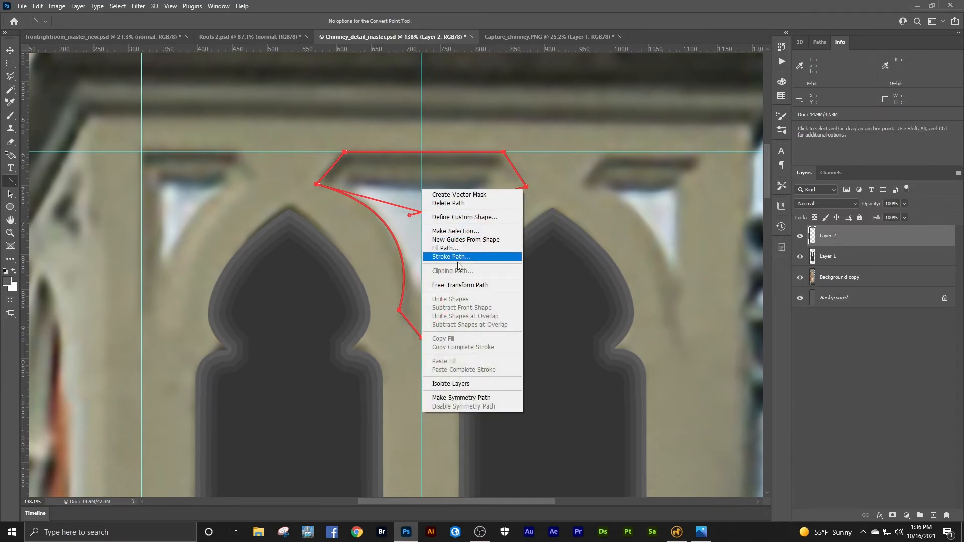
left_click(455, 232)
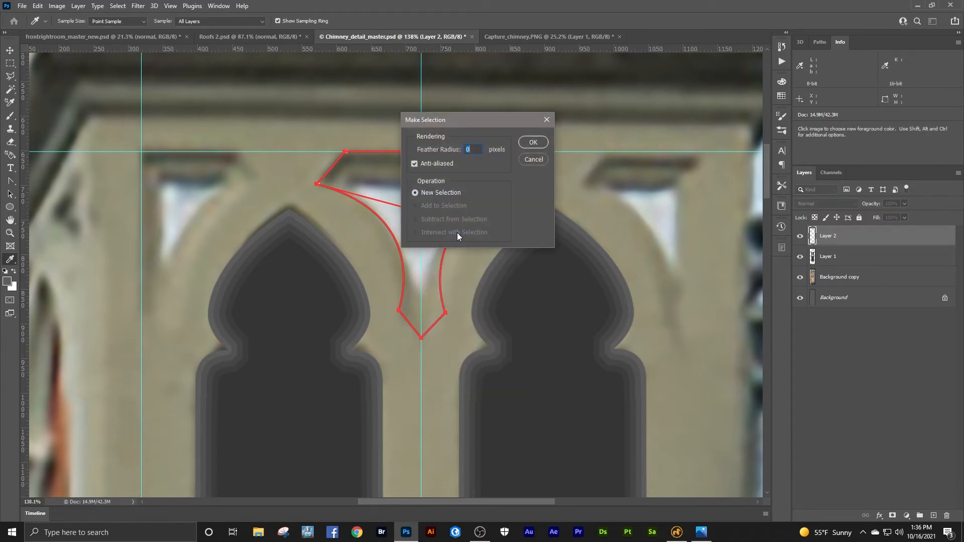
left_click(525, 144)
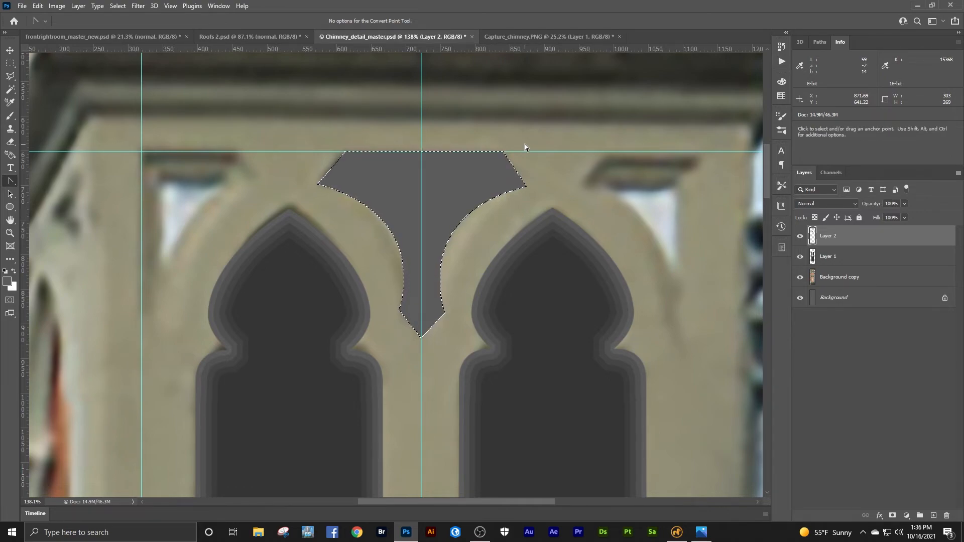
- Contract the central spandrel selection and darken the first inset with an Exposure of -0.5
left_click(118, 5)
mouse_move(165, 157)
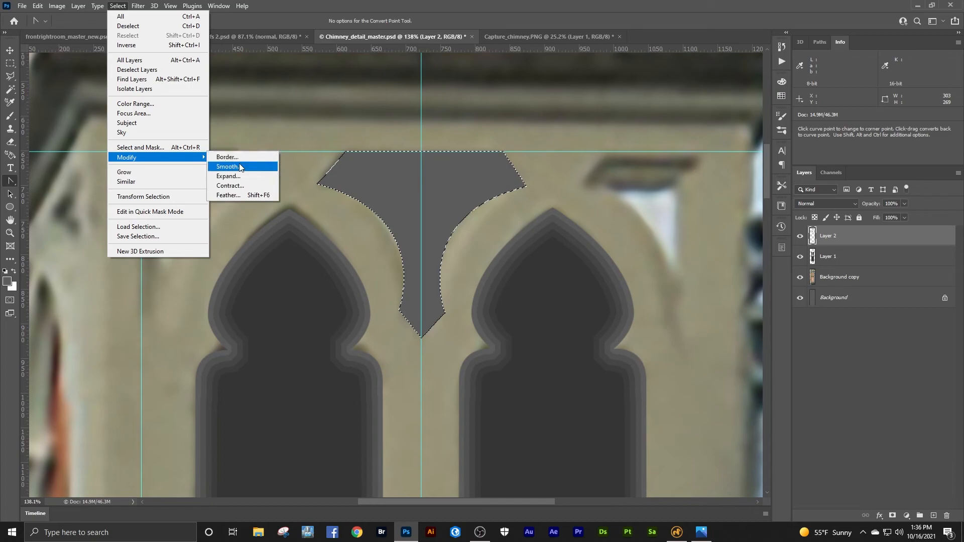
left_click(240, 187)
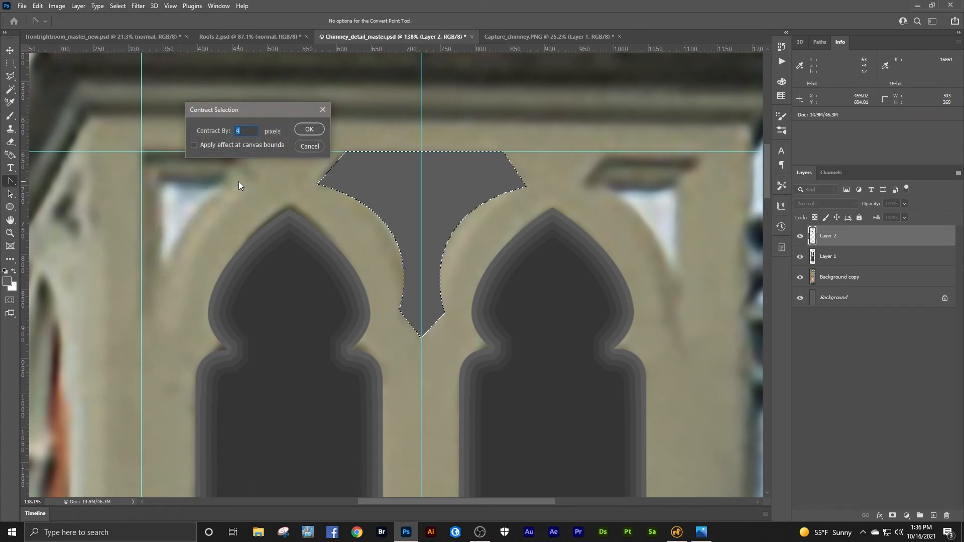
left_click(307, 130)
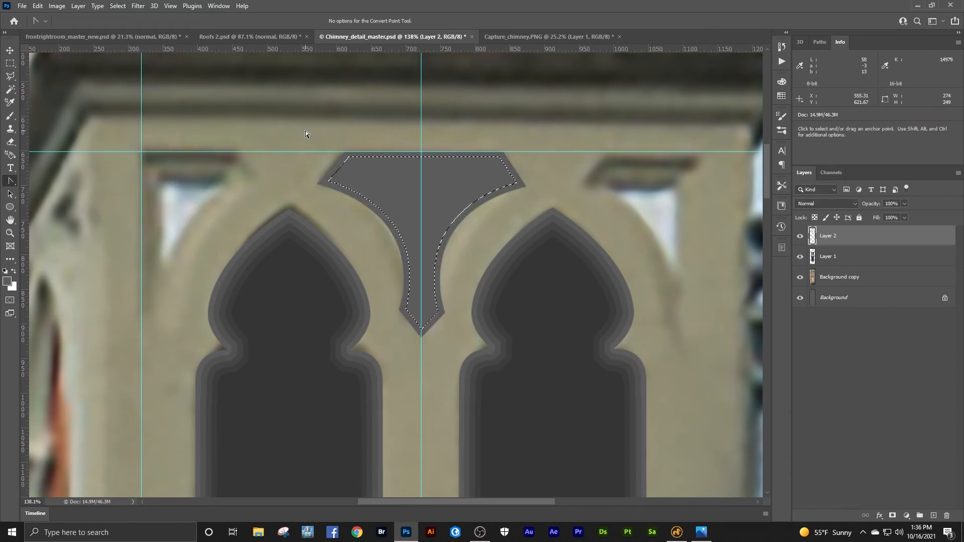
left_click(58, 5)
mouse_move(73, 31)
left_click(185, 60)
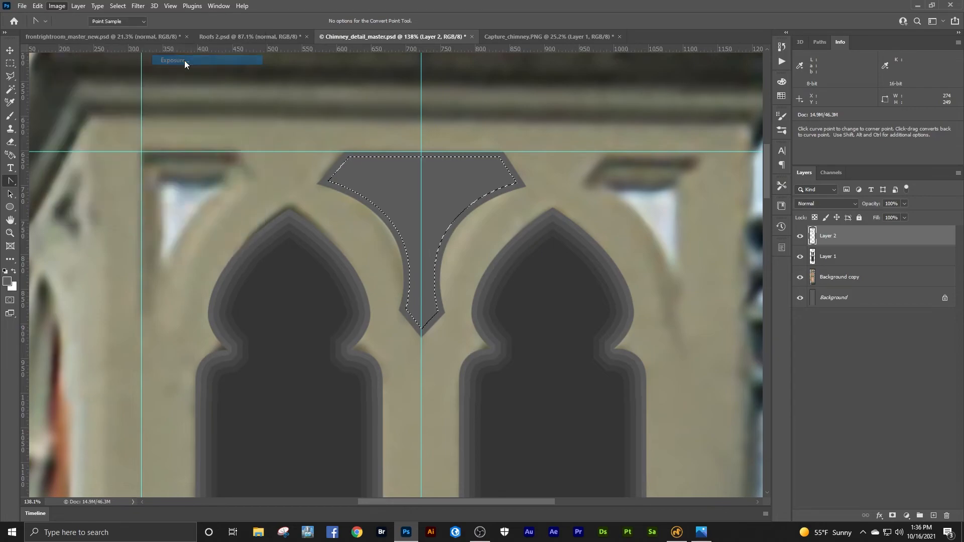
type("-.5")
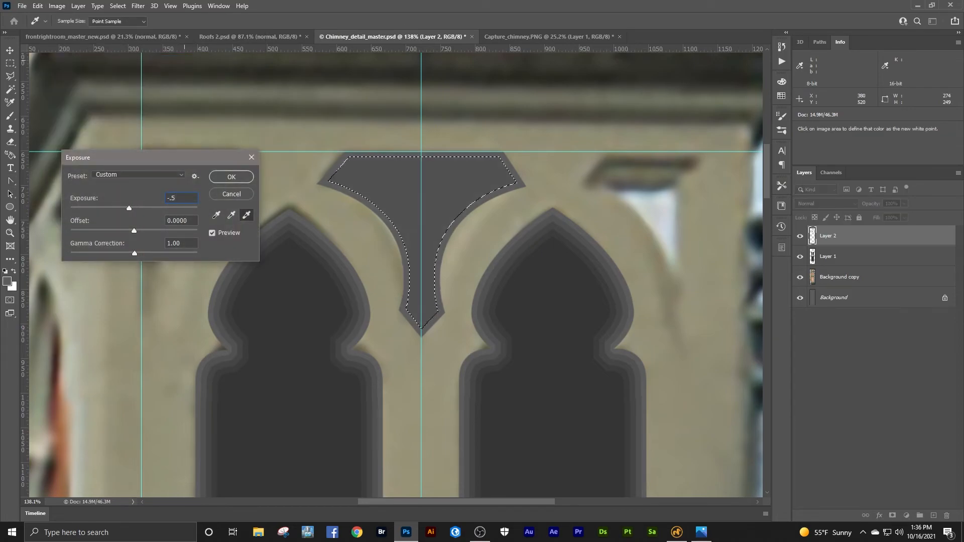
key("Return")
- Contract the selection again and darken the second spandrel inset with an Exposure of -0.5
left_click(117, 6)
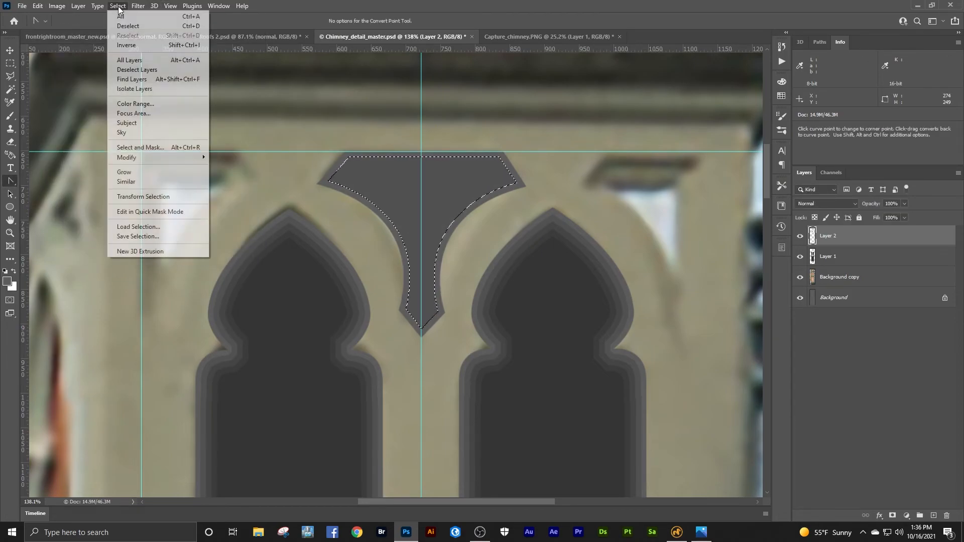
mouse_move(178, 159)
left_click(228, 185)
left_click(302, 130)
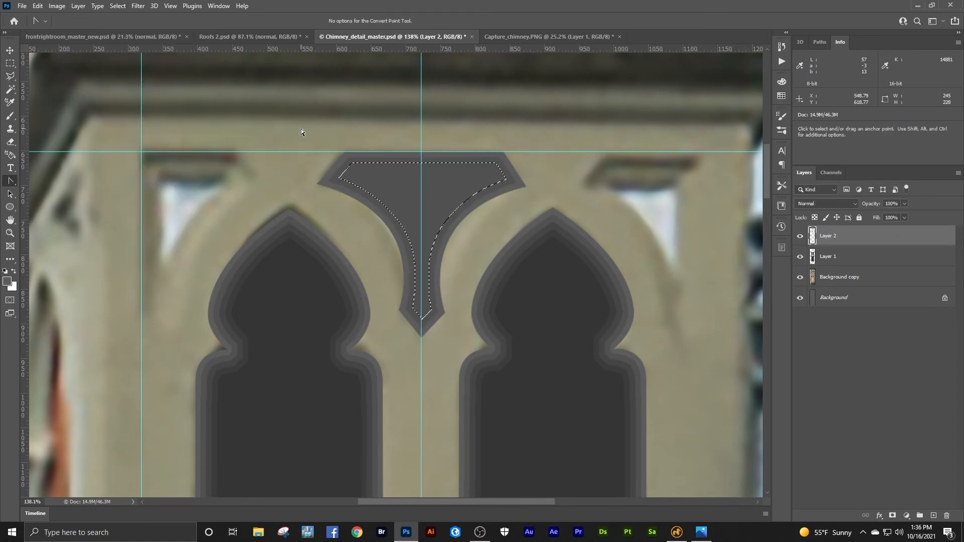
left_click(57, 6)
mouse_move(75, 28)
left_click(181, 61)
type("-.5")
key("Escape")
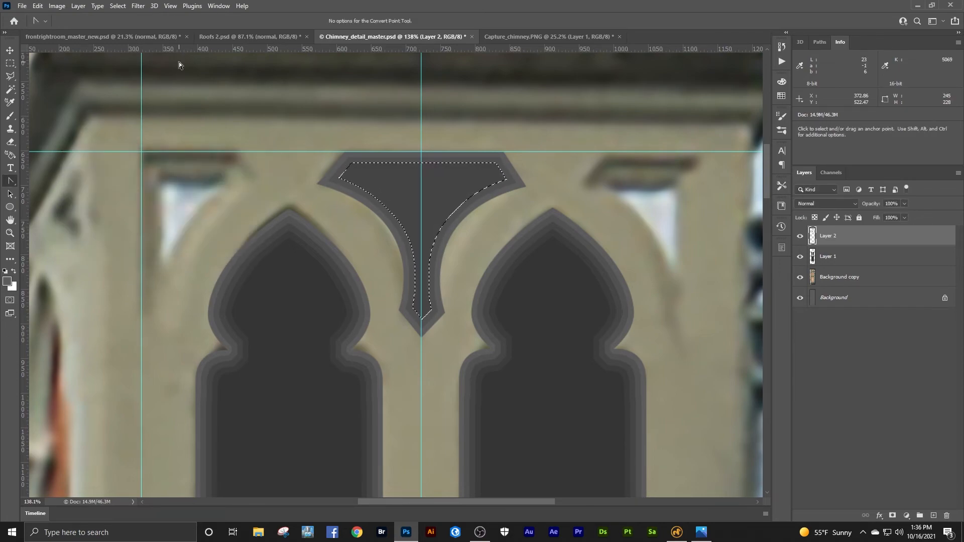
- Contract the selection by 4 pixels and darken the third spandrel inset with a negative Exposure
left_click(118, 6)
mouse_move(151, 157)
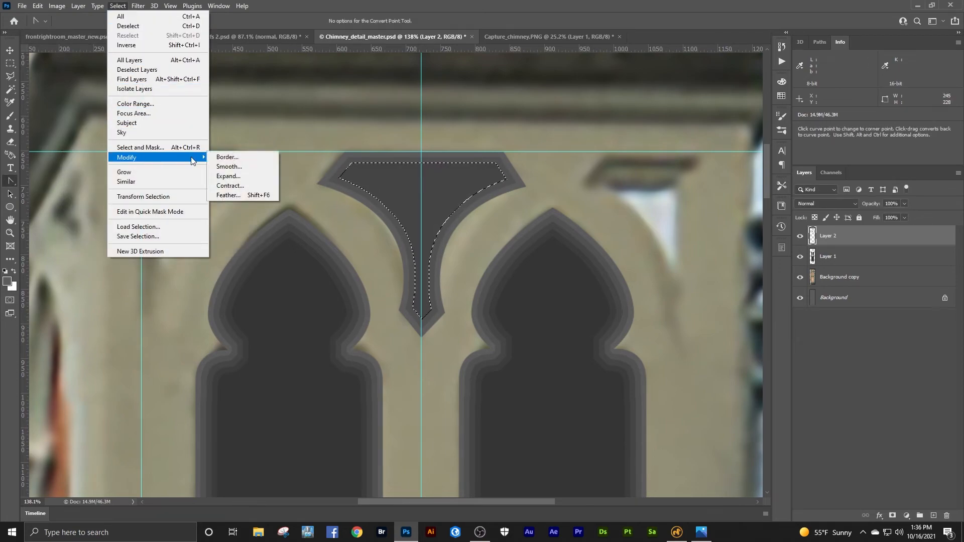
left_click(226, 189)
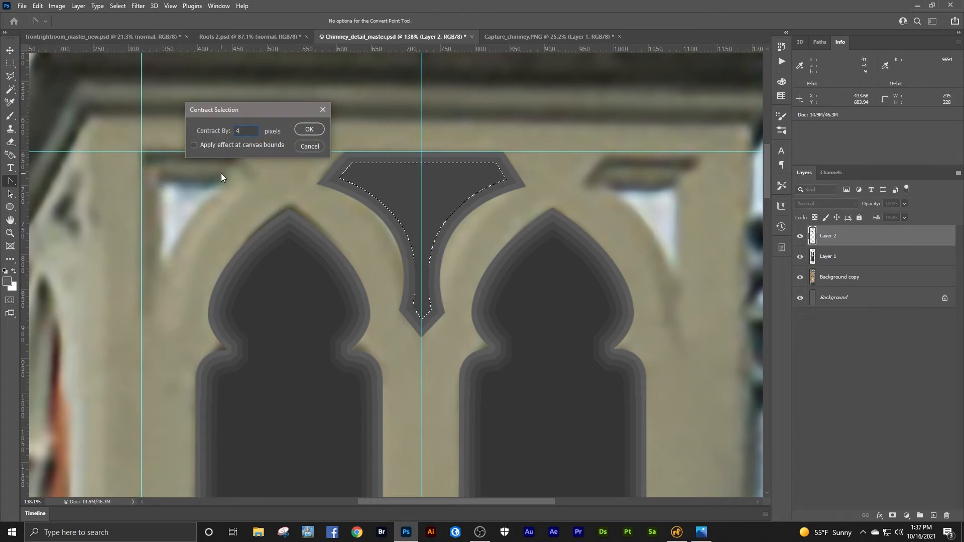
left_click(309, 129)
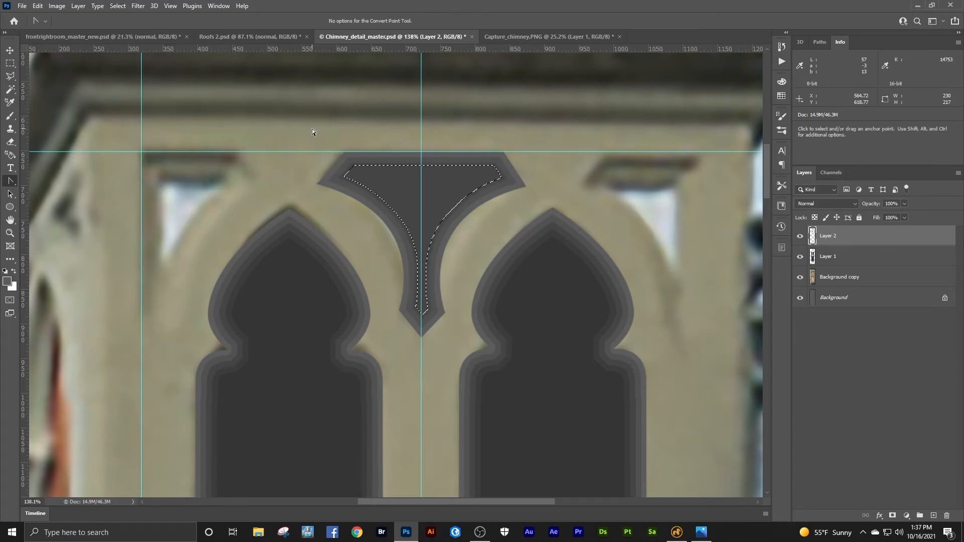
left_click(58, 6)
mouse_move(75, 36)
left_click(201, 65)
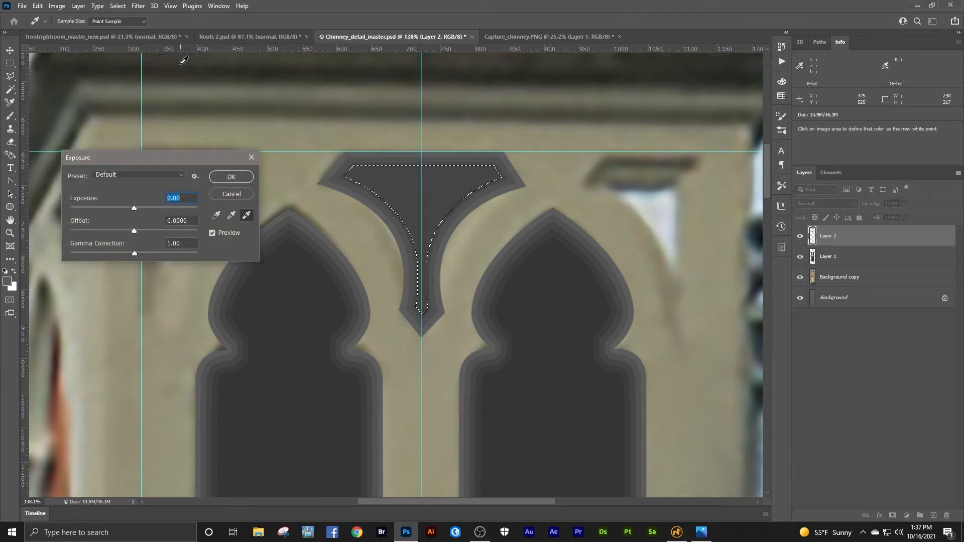
key("Return")
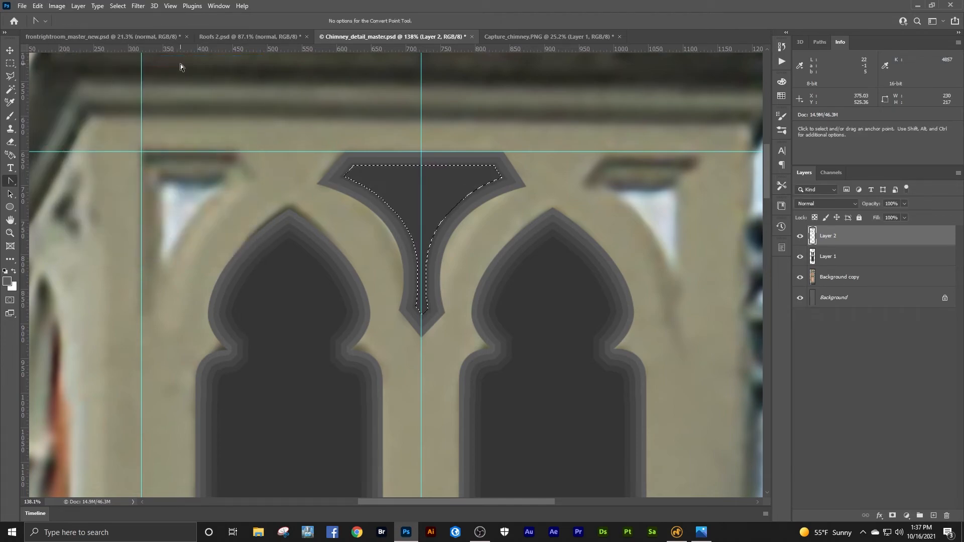
- Contract the selection by another 4 pixels, darken the innermost spandrel inset with a negative Exposure, and deselect
left_click(118, 6)
mouse_move(154, 158)
left_click(228, 186)
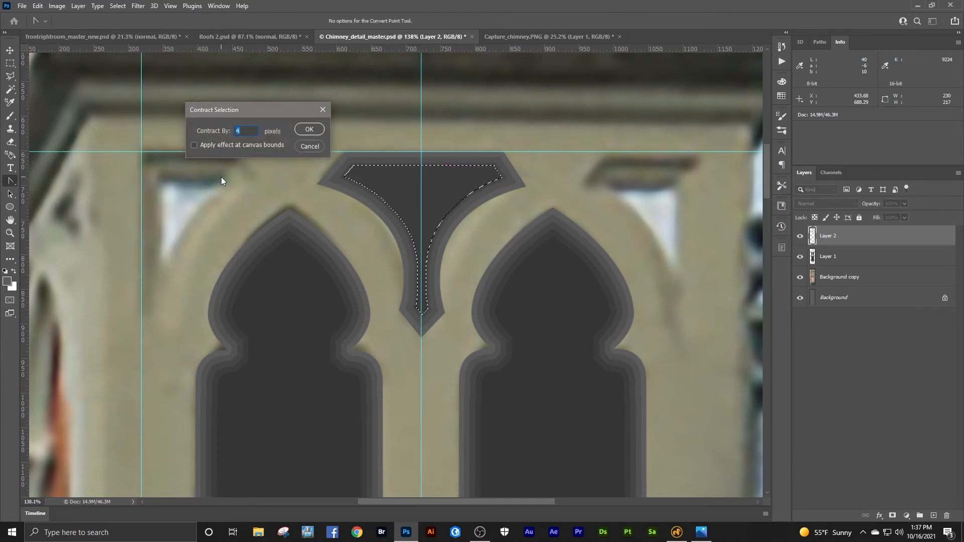
left_click(304, 129)
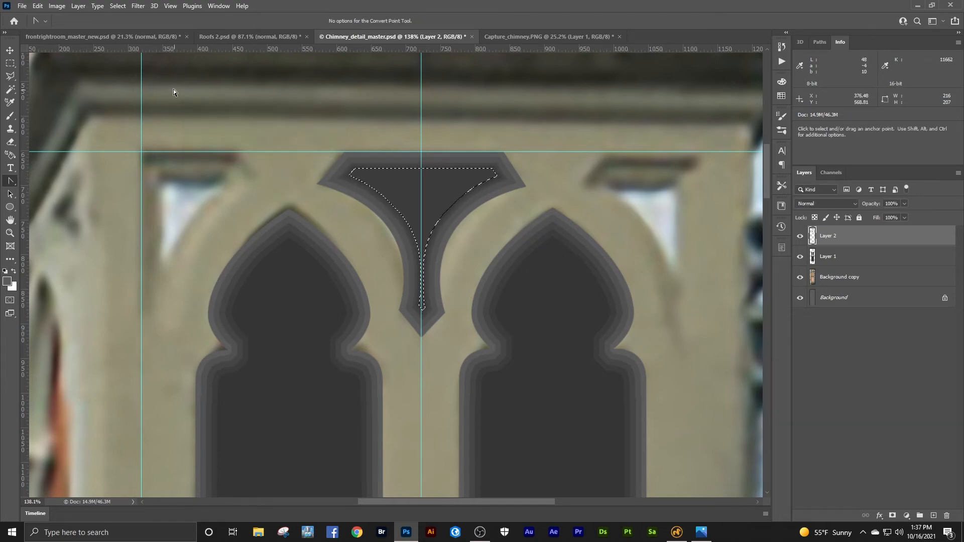
left_click(58, 6)
mouse_move(75, 31)
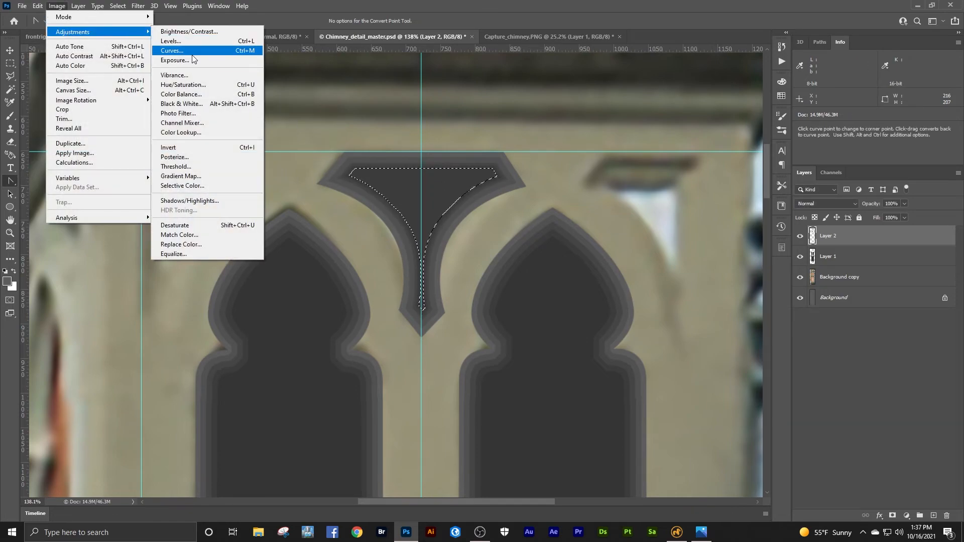
left_click(192, 59)
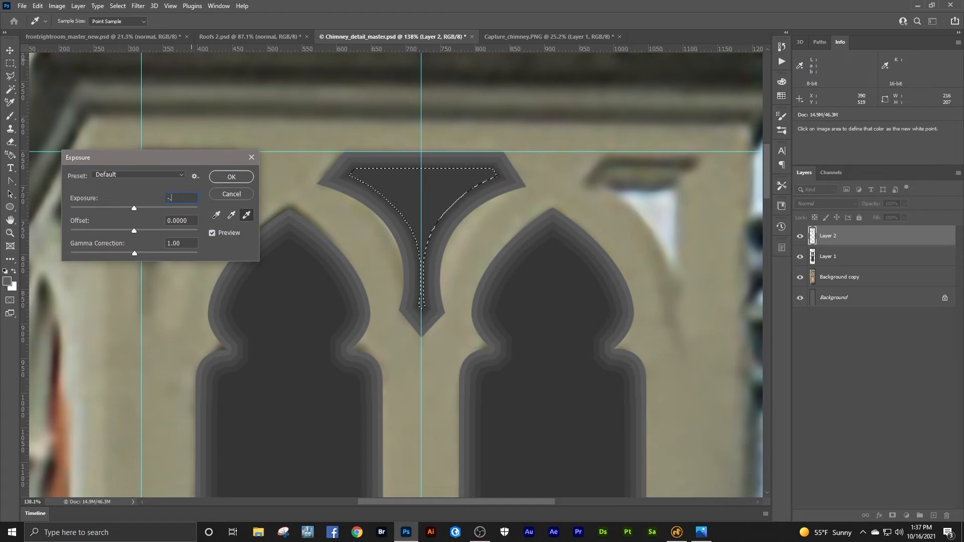
key("Escape")
key("ctrl+d")
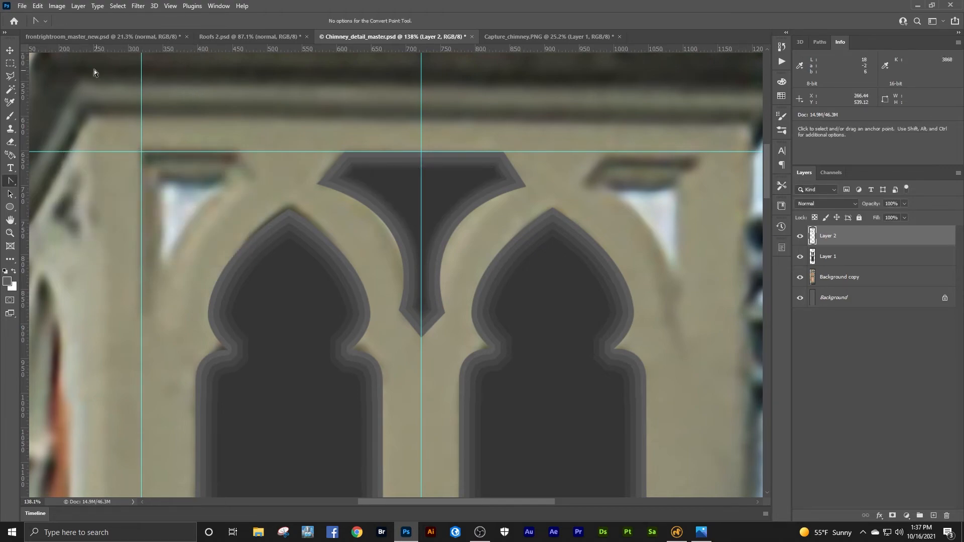
- Copy the right half of the central spandrel to a new layer and align it with the outer left guide
left_click(11, 65)
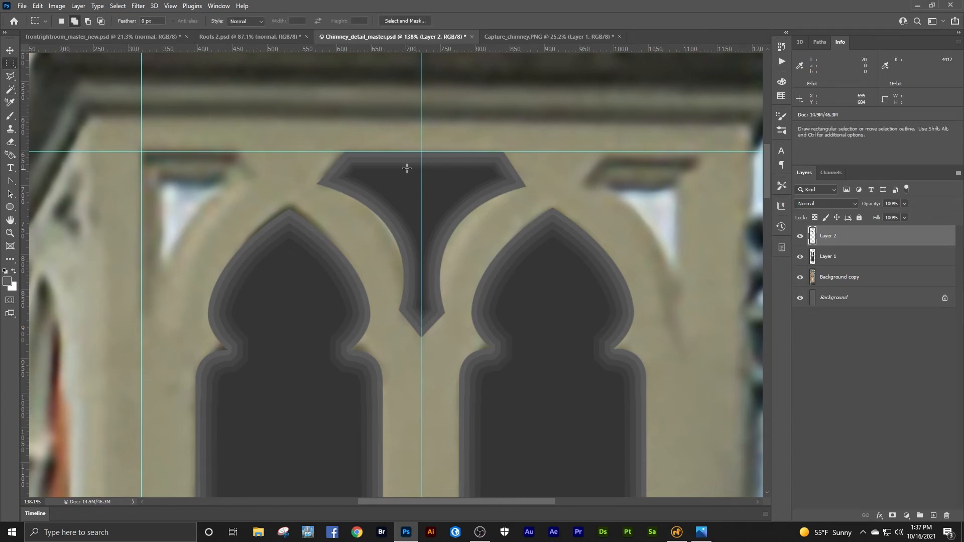
left_click_drag(421, 145, 540, 345)
right_click(453, 195)
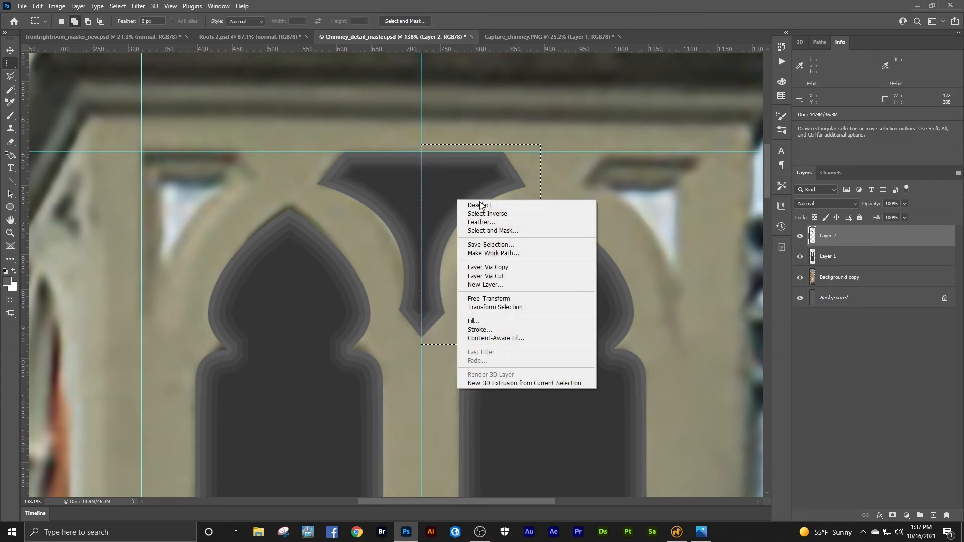
left_click(510, 266)
key("v")
left_click_drag(491, 221, 205, 214)
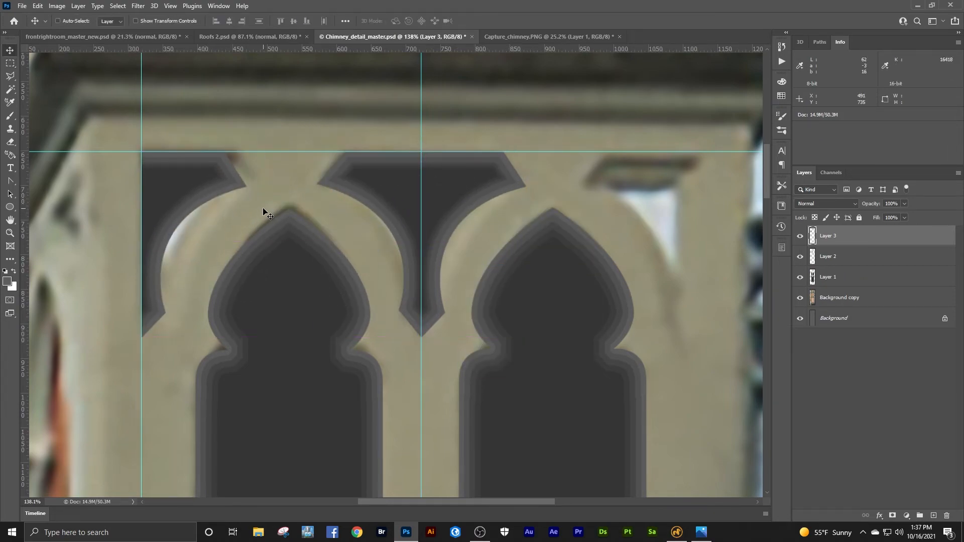
- Copy the left half of the central spandrel from Layer 2 to a new layer and move it over the outer right spandrel
left_click(11, 64)
left_click(828, 256)
left_click(800, 257)
left_click(800, 257)
left_click_drag(421, 135, 313, 354)
right_click(370, 206)
left_click(421, 275)
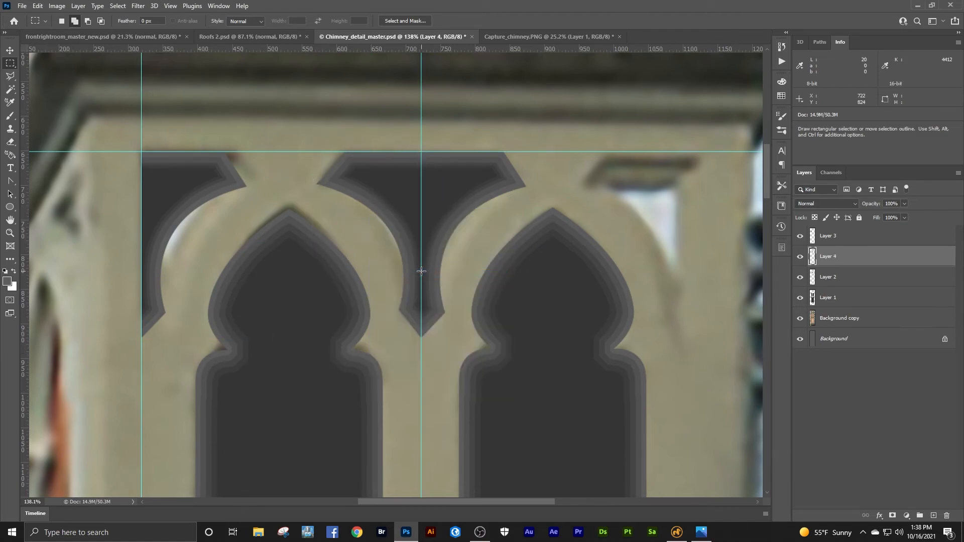
key("v")
left_click_drag(400, 211, 655, 202)
- Check the spandrels against the whole chimney and merge Layers 3, 4, 2 and 1 into one layer
key("z")
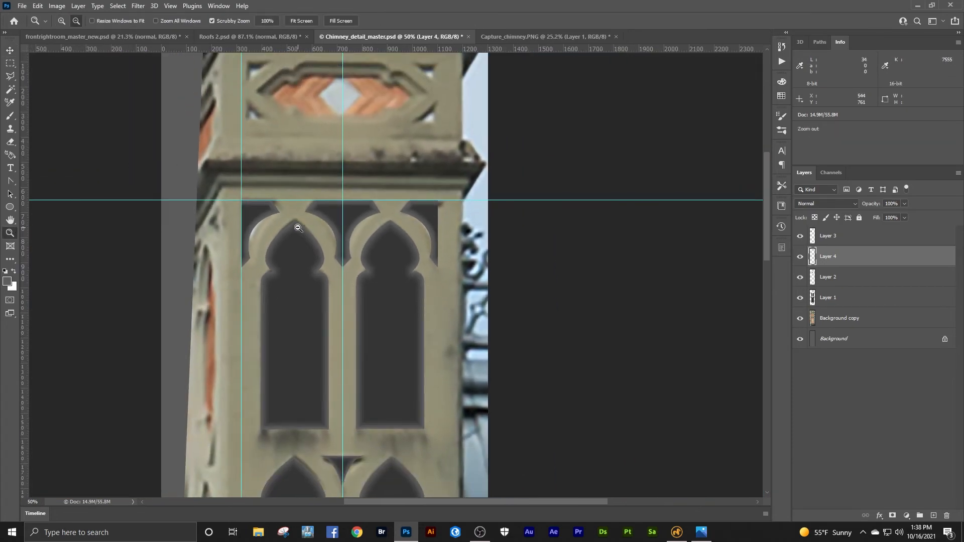
scroll(301, 229, "down", 4)
left_click_drag(315, 236, 384, 208)
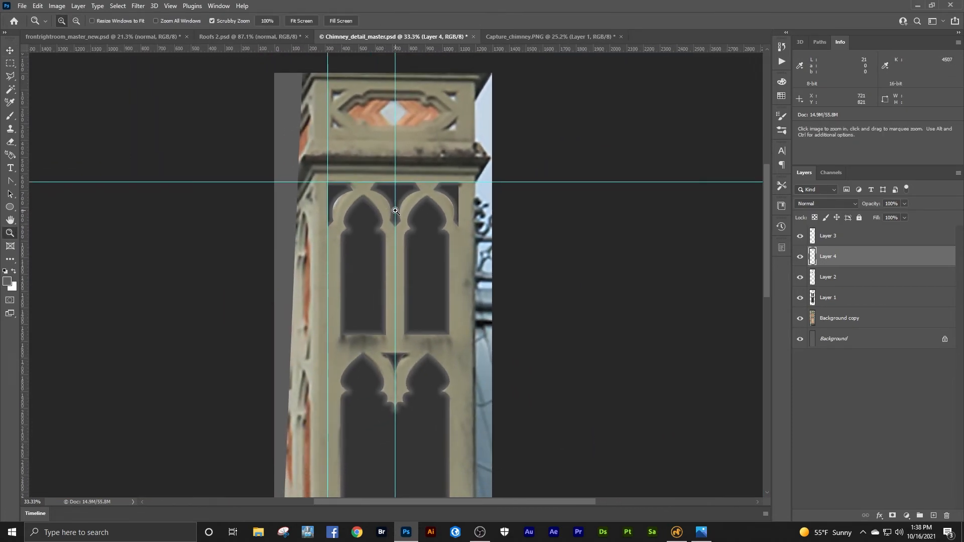
scroll(400, 211, "up", 2)
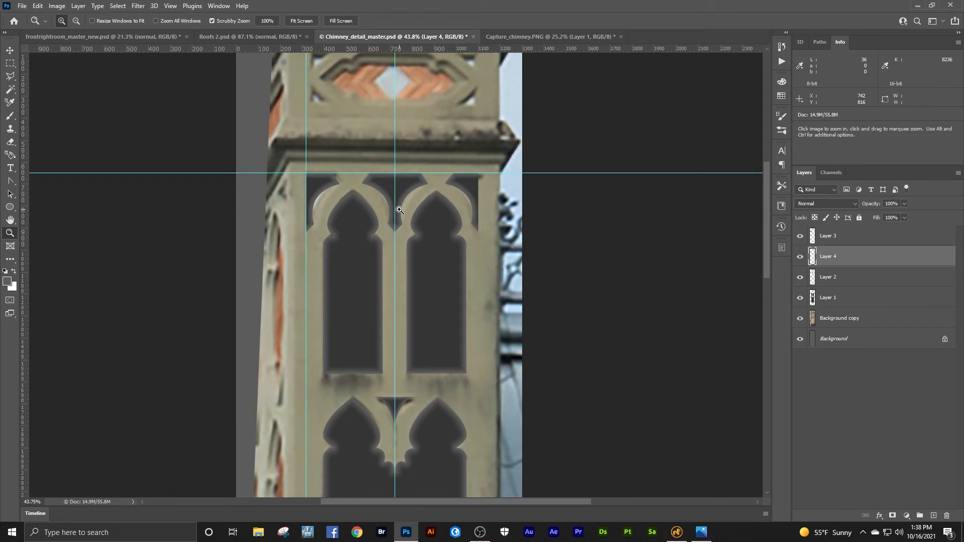
scroll(399, 210, "down", 3)
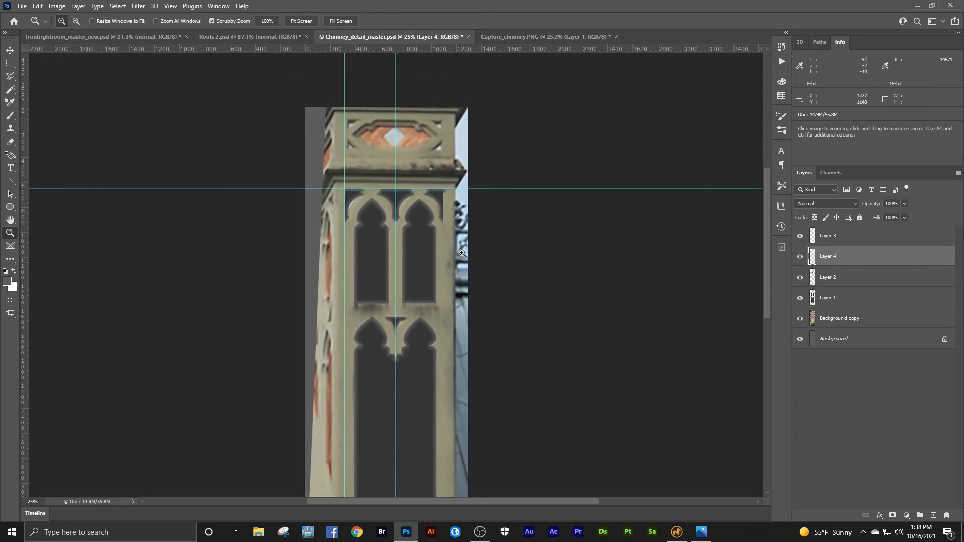
left_click_drag(482, 258, 488, 186)
left_click(833, 235)
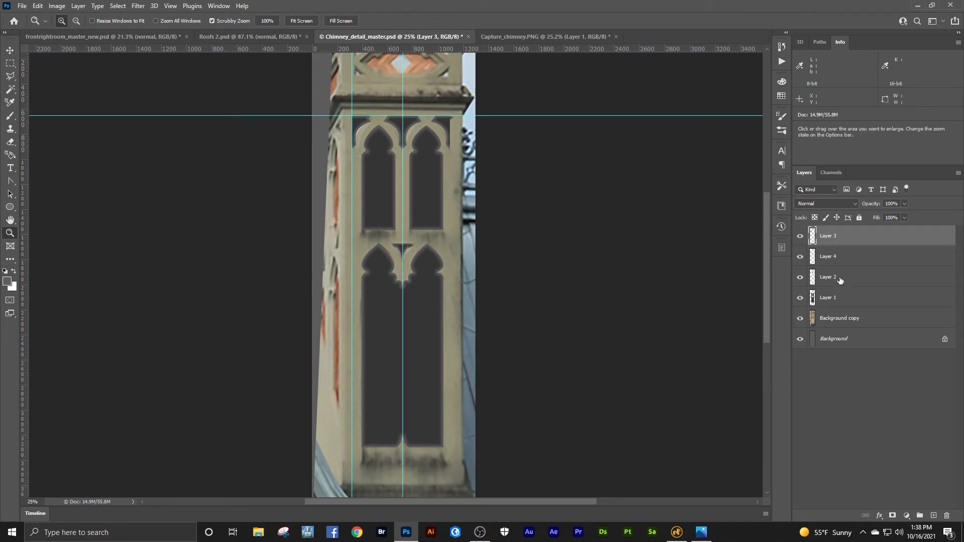
left_click(837, 297, "shift")
right_click(836, 292)
left_click(739, 403)
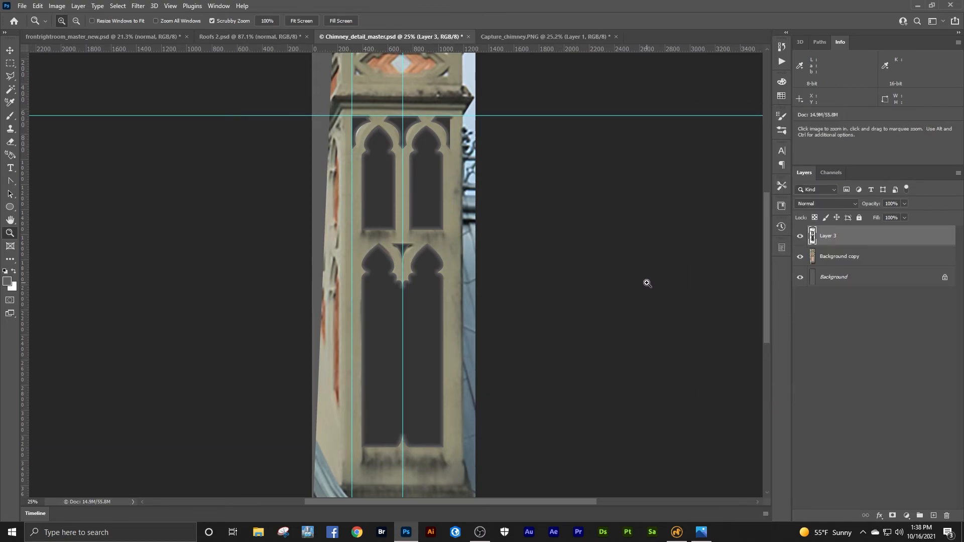
- Clear all guides, add a new layer and place a vertical guide on the outer edge of the outer left spandrel
left_click(170, 5)
left_click(191, 276)
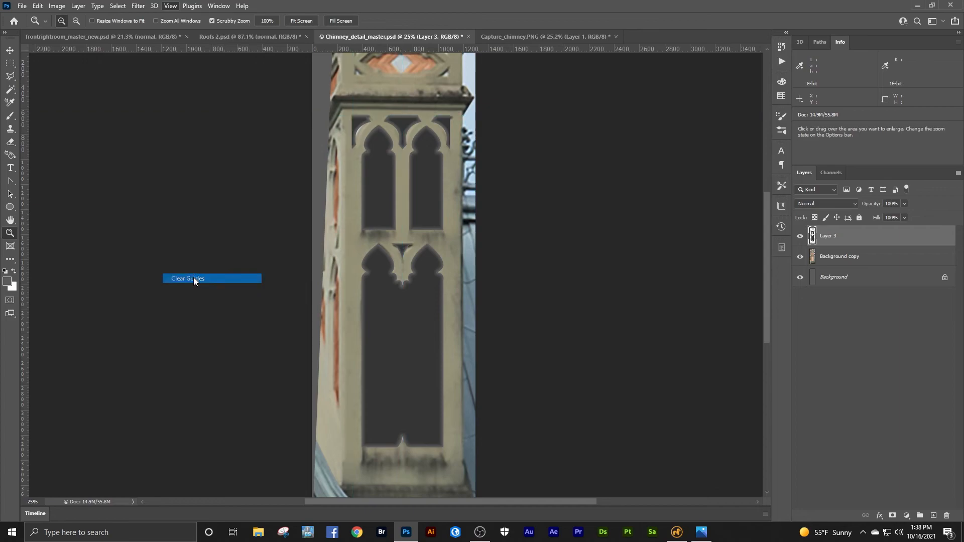
left_click_drag(348, 184, 410, 109)
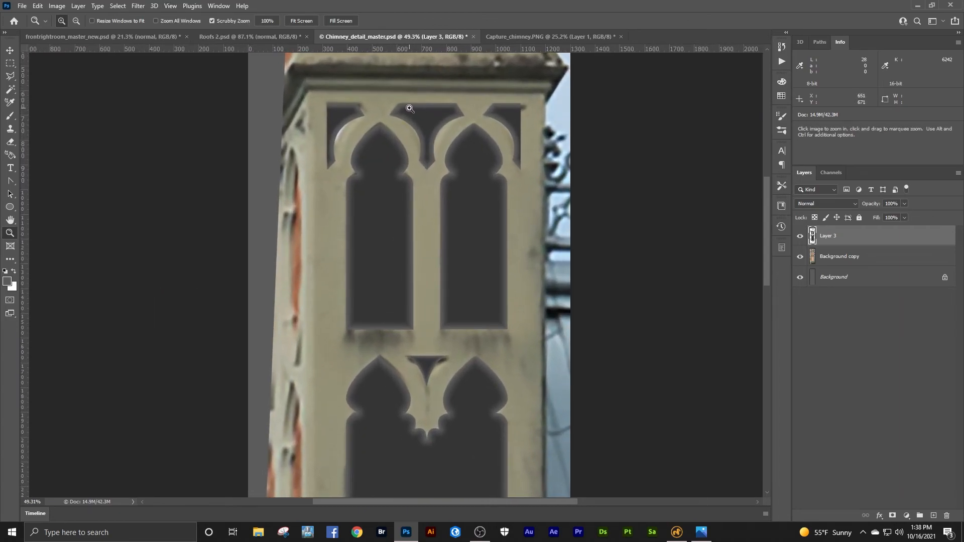
left_click_drag(348, 165, 338, 139)
left_click(934, 516)
left_click_drag(28, 136, 324, 100)
- Fill a spacer square about 78 by 77 px with dark blue #12465c between the guide and the left window's outer edge, then deselect
left_click(9, 64)
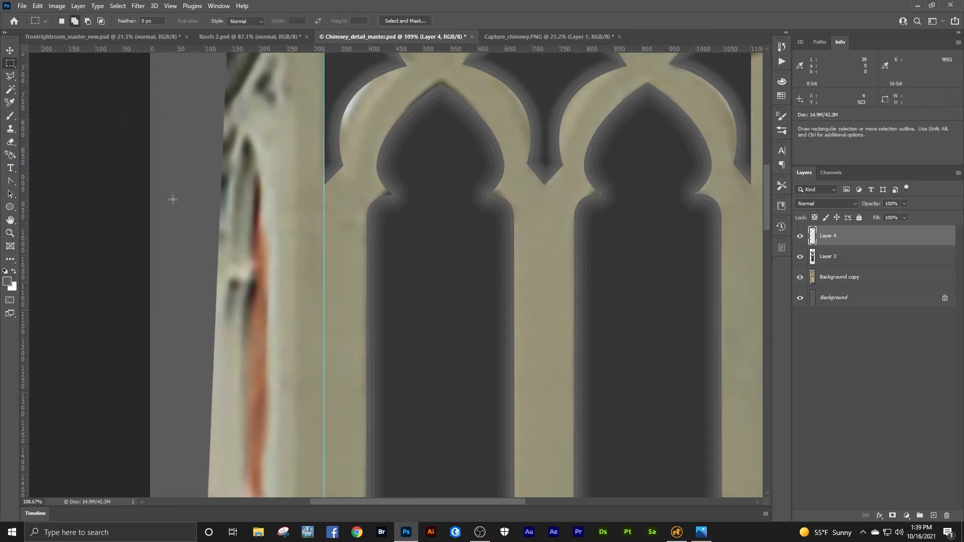
left_click(8, 282)
left_click(642, 106)
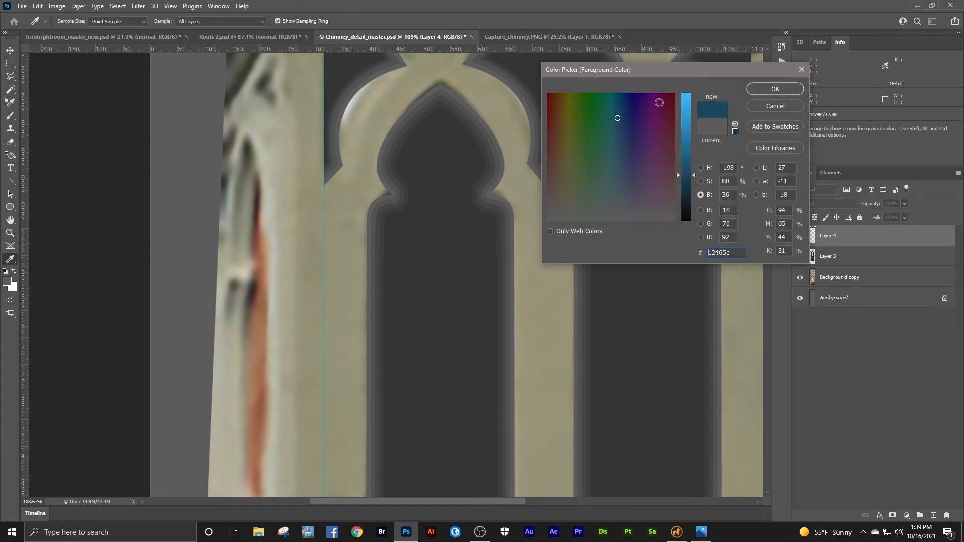
left_click(776, 90)
left_click_drag(324, 203, 366, 245)
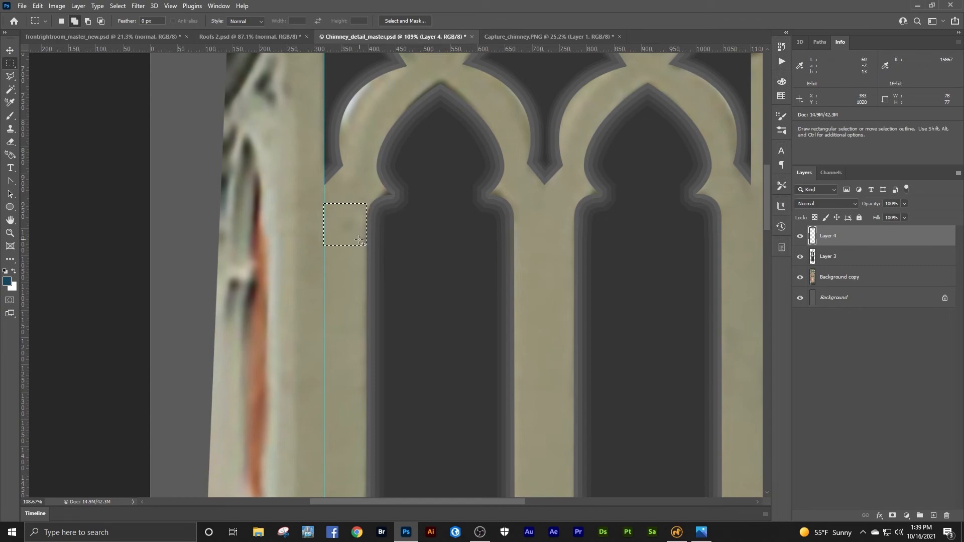
key("alt+BackSpace")
key("ctrl+d")
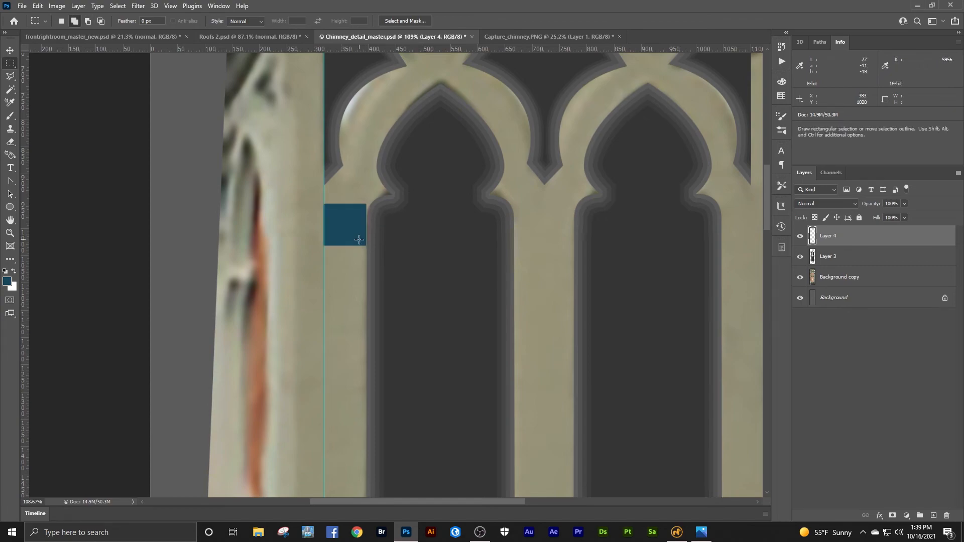
- Move the blue spacer square against the right window's outer edge, level with the lower tip of the outer right spandrel
key("v")
scroll(385, 223, "down", 2)
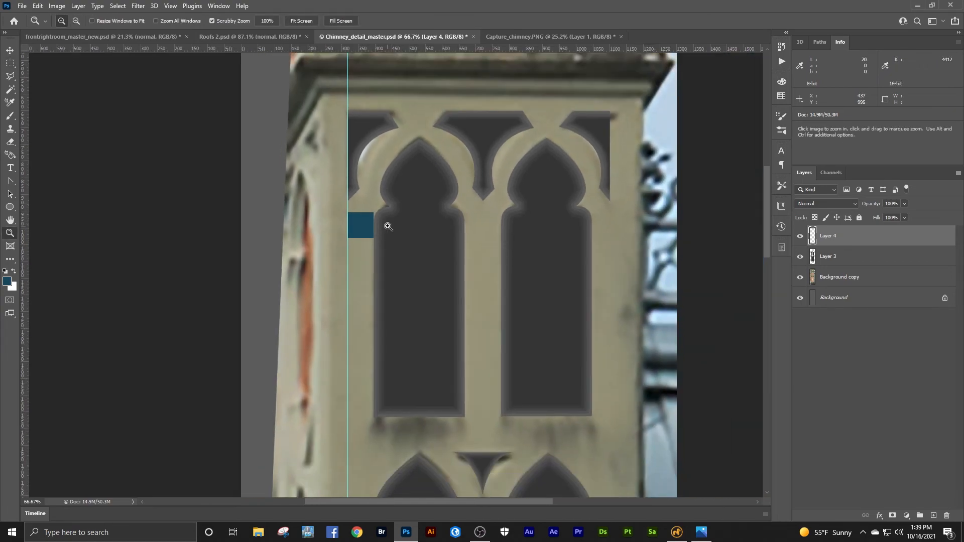
left_click_drag(368, 224, 609, 222)
key("z")
scroll(609, 223, "up", 3)
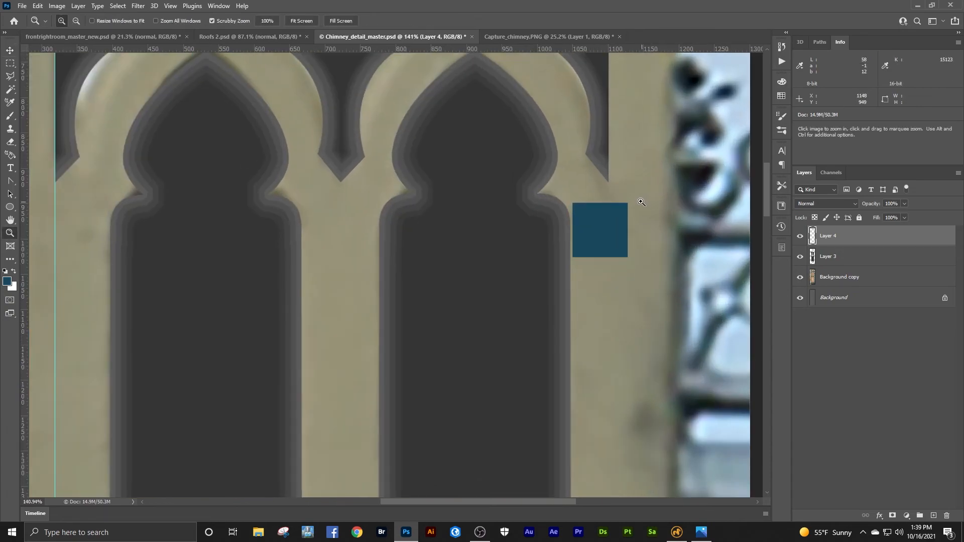
key("v")
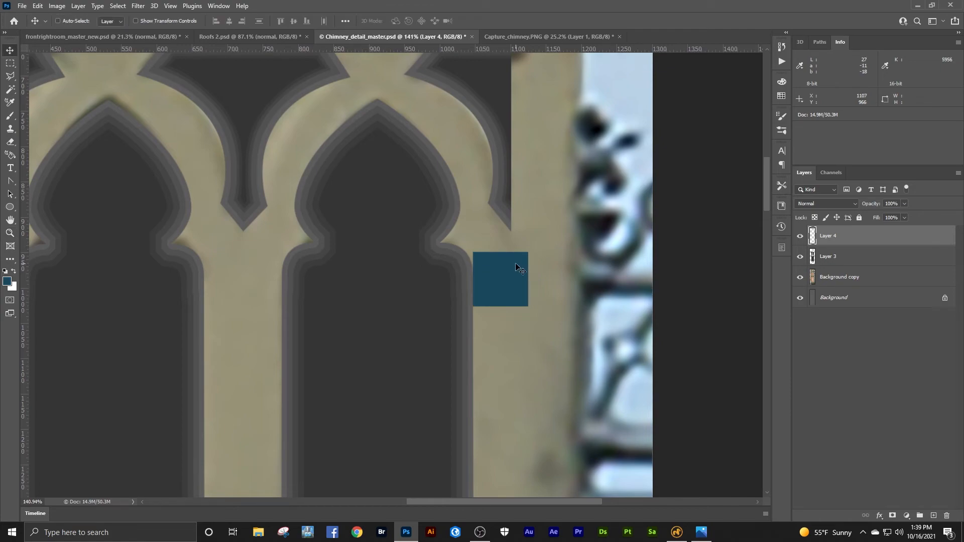
key("shift+Up")
key("shift+Up")
key("shift+Up")
key("shift+Up")
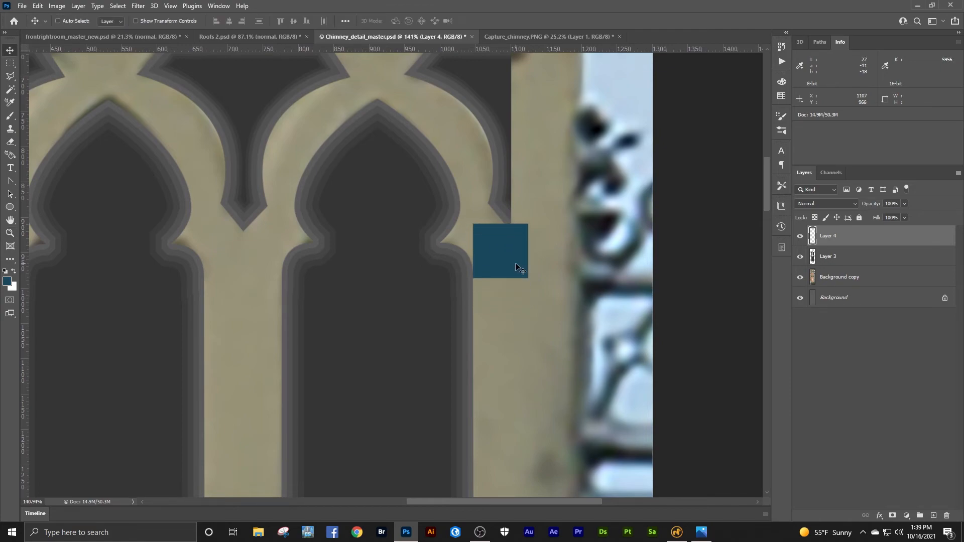
- Outline the outer right spandrel on Layer 3 with the Polygonal Lasso and copy it to a new layer
left_click(15, 232)
scroll(383, 215, "up", 5)
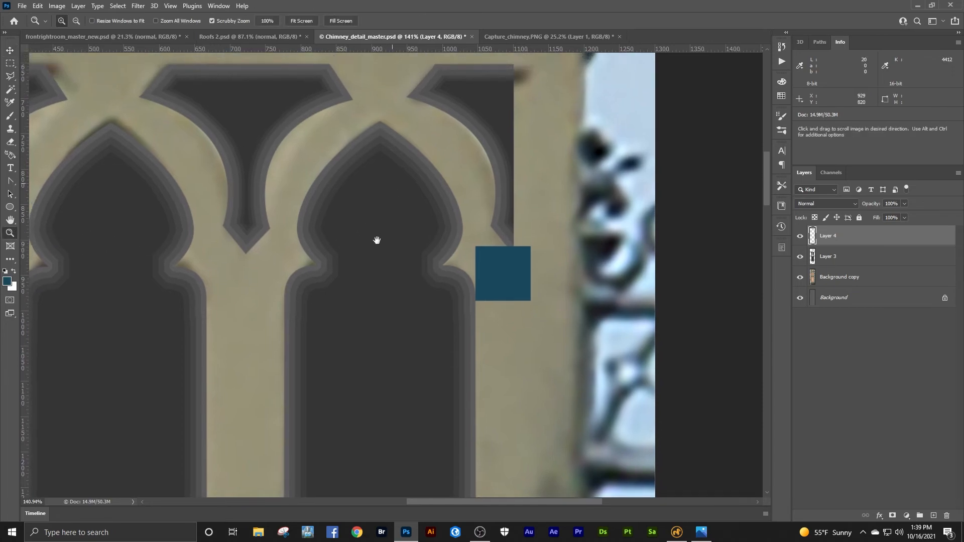
key("alt+bracketleft")
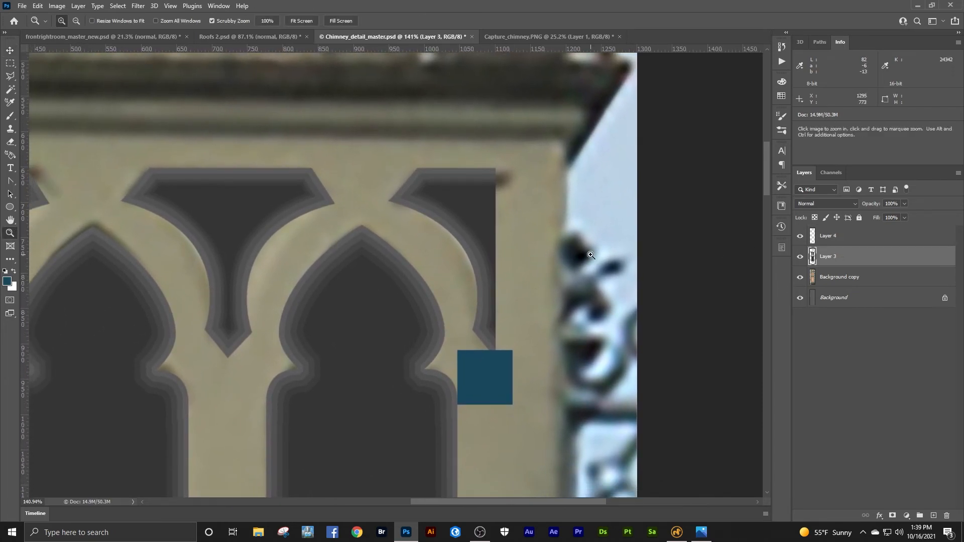
key("m")
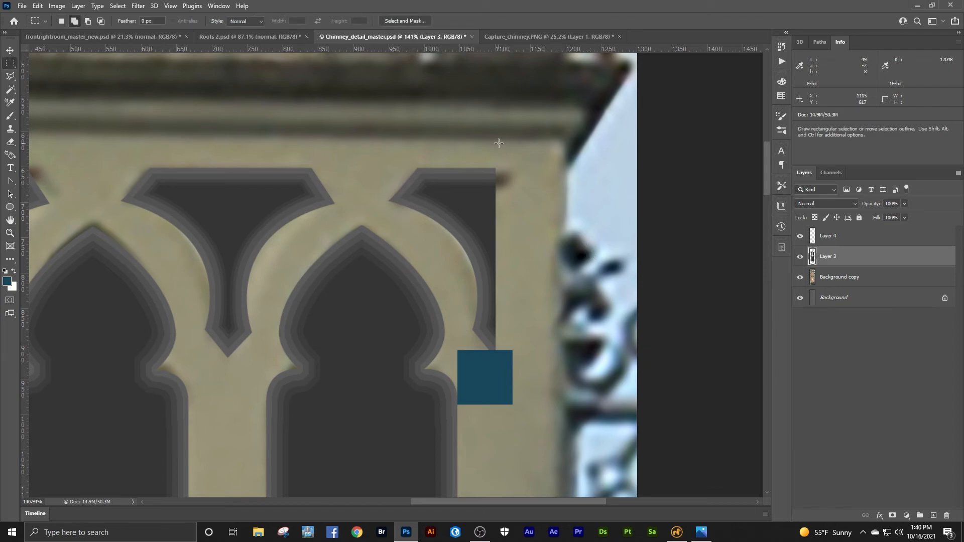
left_click(14, 76)
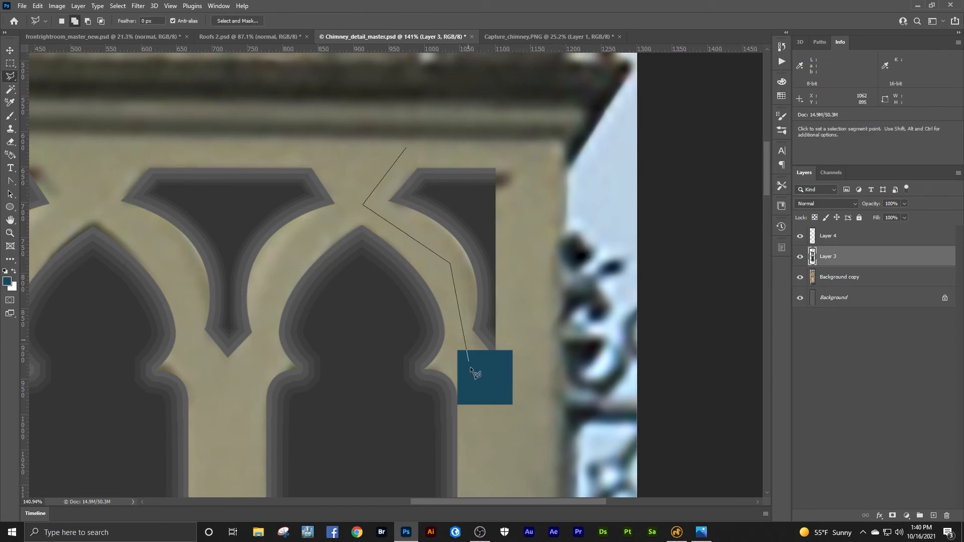
left_click(522, 147)
left_click(404, 147)
right_click(405, 148)
left_click(457, 224)
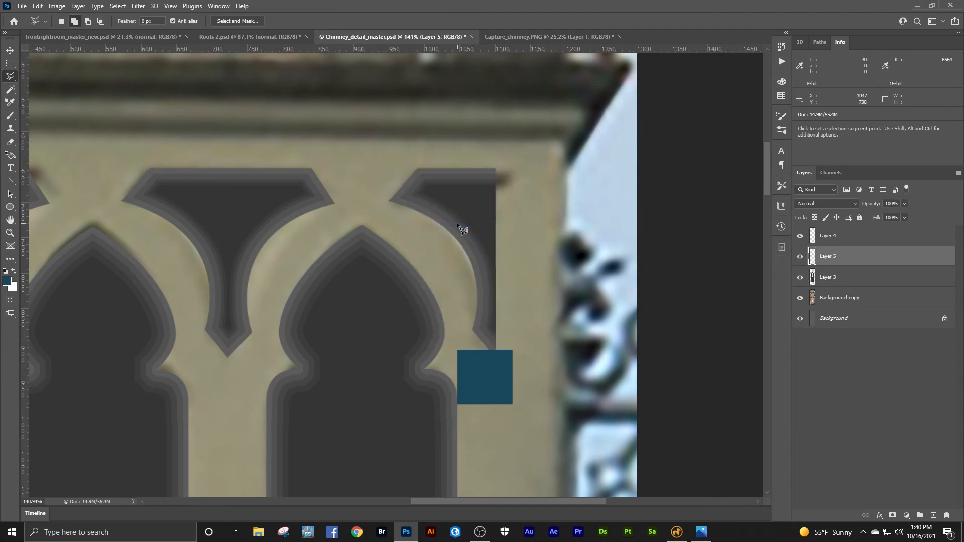
- Nudge the copied spandrel outward until its straight outer edge lines up with the far edge of the blue spacer square
key("v")
key("Right")
key("Right")
key("Right")
key("Right")
key("Right")
key("Right")
key("Right")
key("Right")
key("Right")
key("Right")
key("Right")
key("Right")
key("Right")
key("Right")
key("Right")
key("Right")
key("Right")
key("Right")
key("Right")
key("Right")
key("Right")
key("Right")
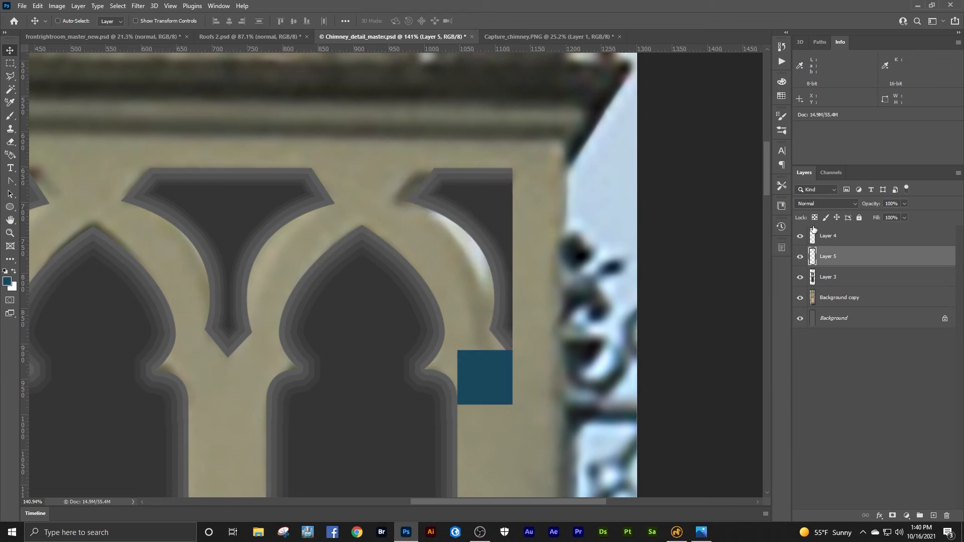
- Hide the blue spacer square's layer and merge Layers 4, 5 and 3 into one layer
left_click(801, 236)
left_click(10, 233)
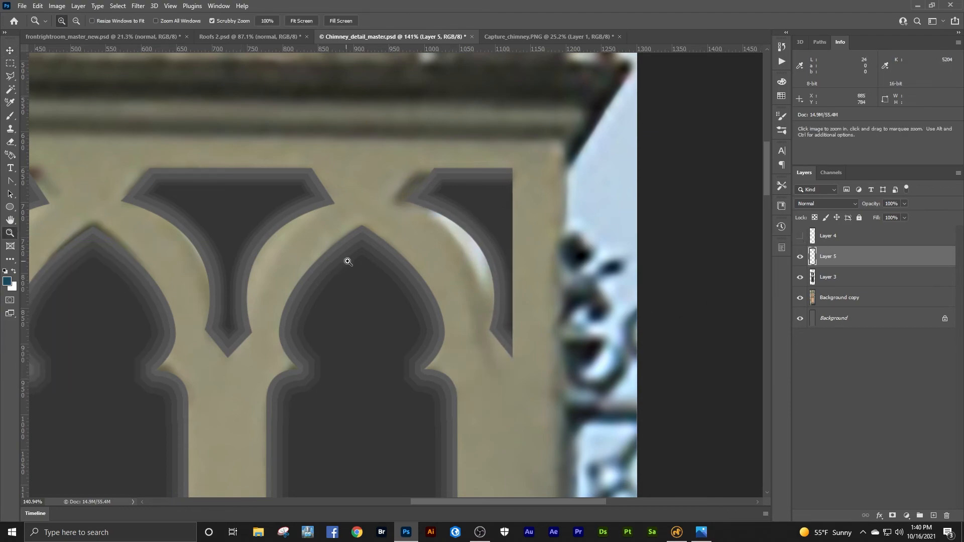
left_click(366, 256, "alt")
left_click(367, 256, "alt")
left_click(367, 256, "alt")
left_click(367, 255, "alt")
left_click_drag(358, 330, 471, 244)
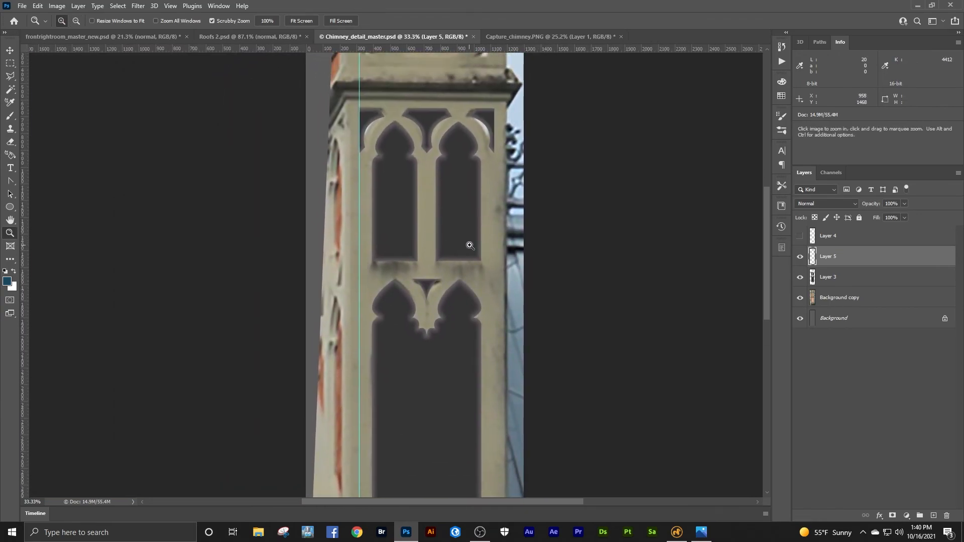
left_click(836, 241)
left_click(839, 278, "shift")
right_click(842, 278)
left_click(764, 394)
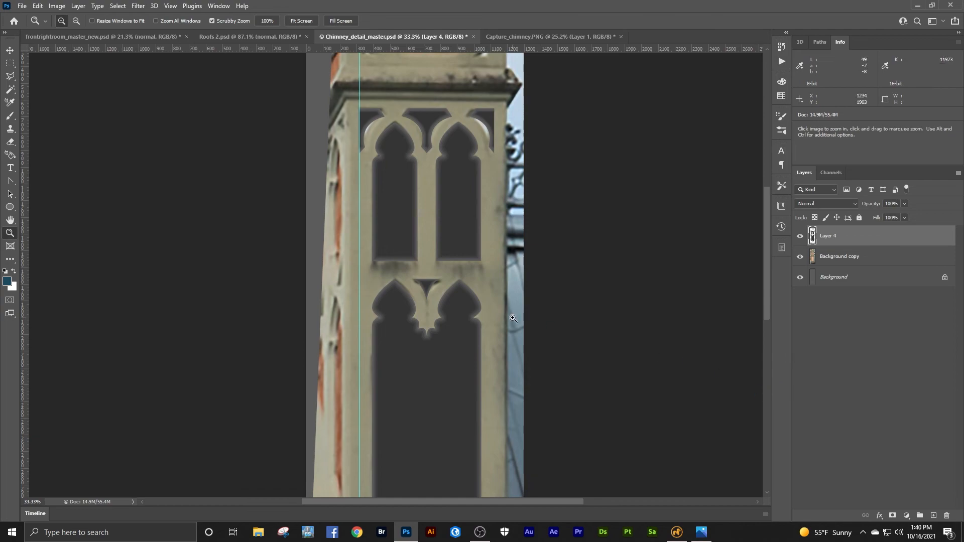
- Hide the Background copy layer and inspect the grey window and spandrel shapes on their own
left_click(448, 295, "alt")
left_click(449, 295, "alt")
left_click_drag(449, 295, 460, 291)
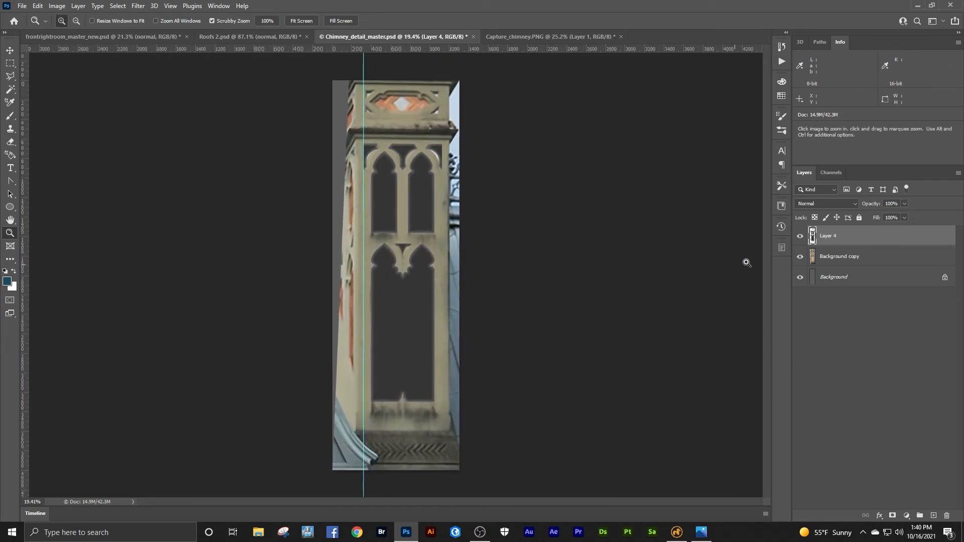
left_click(800, 257)
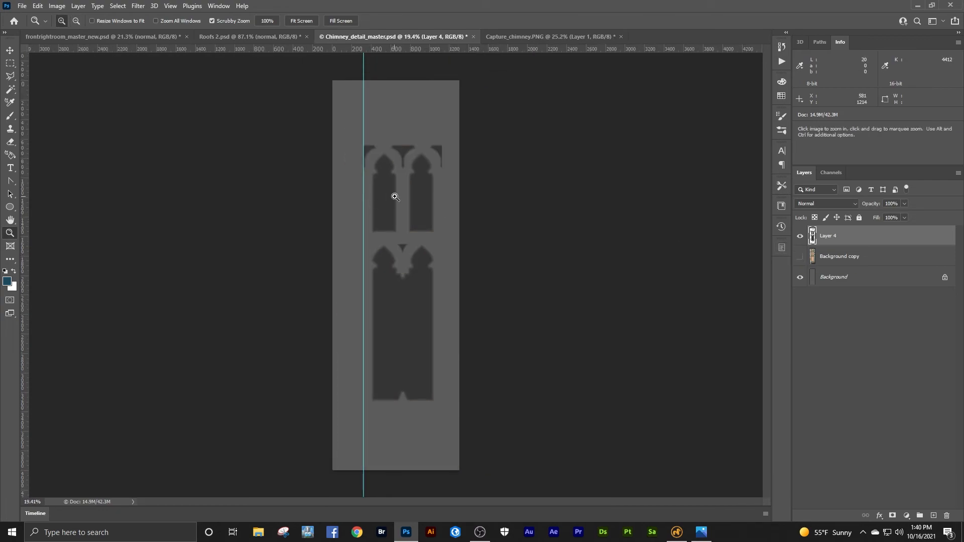
left_click(396, 197)
left_click_drag(453, 139, 483, 123)
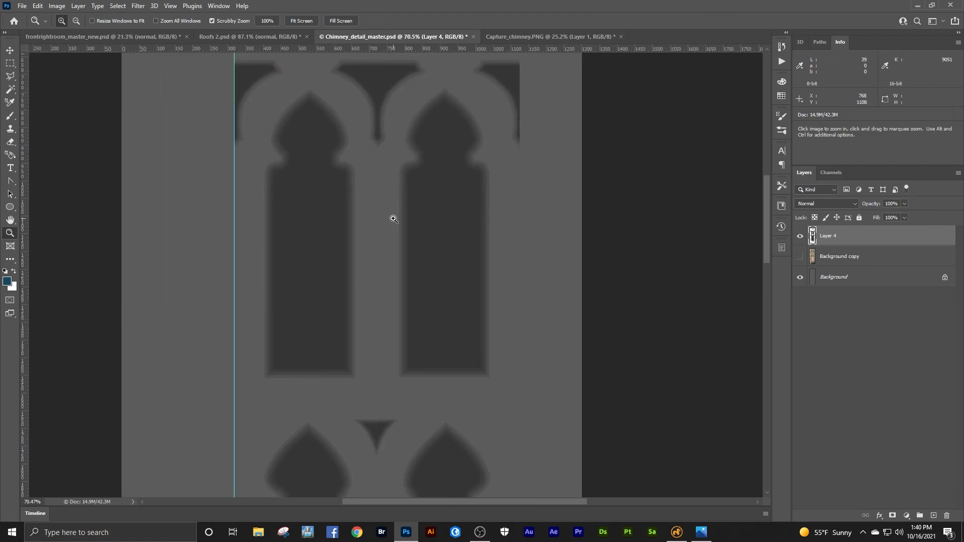
- Save the document and toggle the visibility of the Background copy layer
left_click(23, 5)
left_click(35, 117)
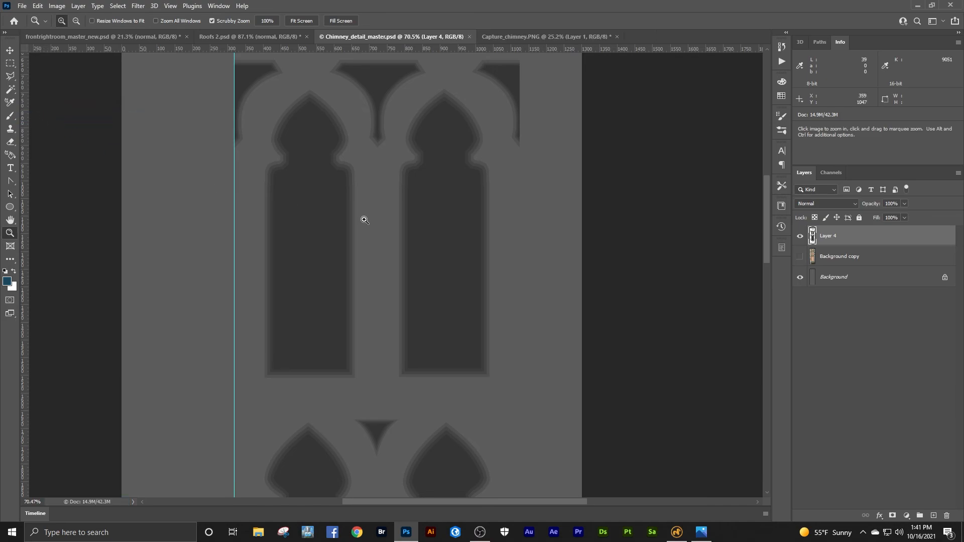
key("ctrl+0")
left_click(800, 257)
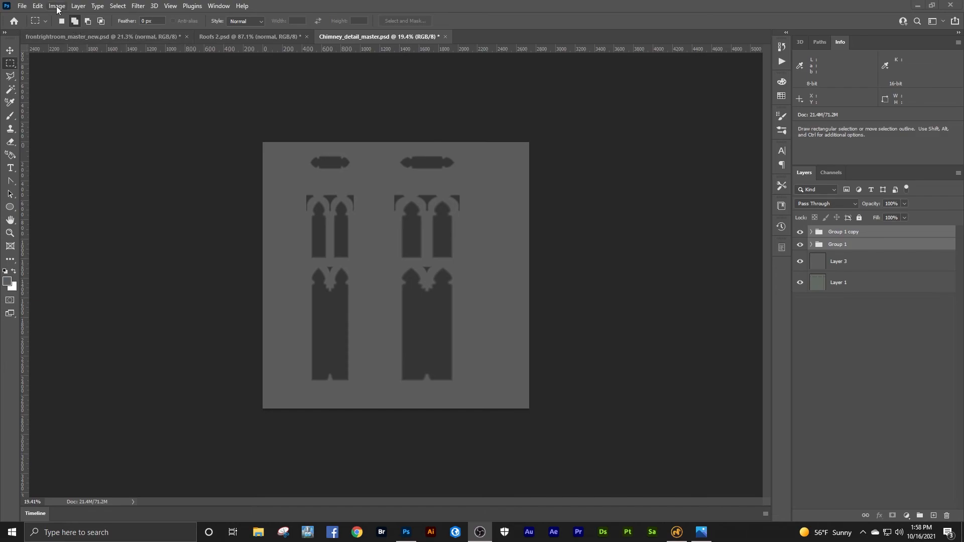
- Convert the document to 16 bits per channel and then to Grayscale mode, merging the layers
left_click(57, 6)
mouse_move(65, 15)
left_click(176, 96)
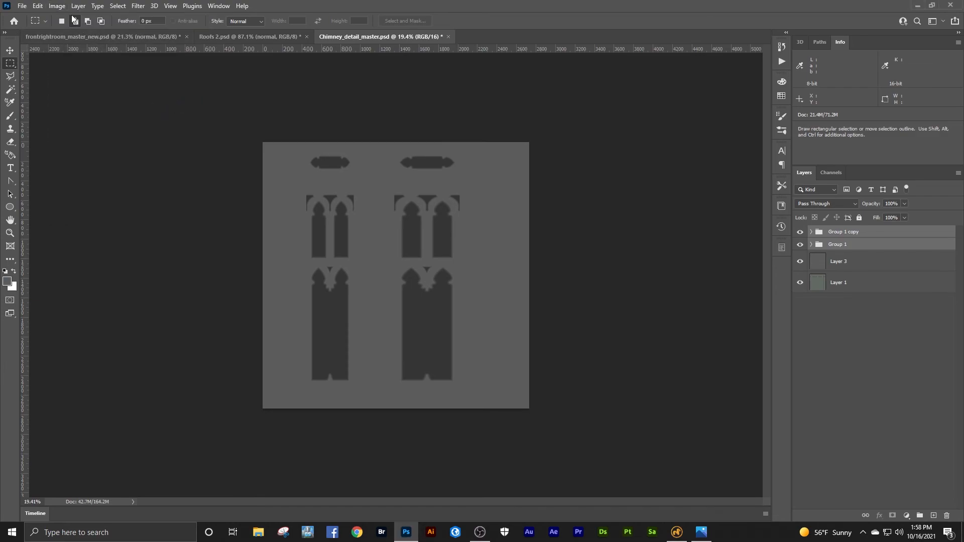
left_click(59, 6)
left_click(174, 28)
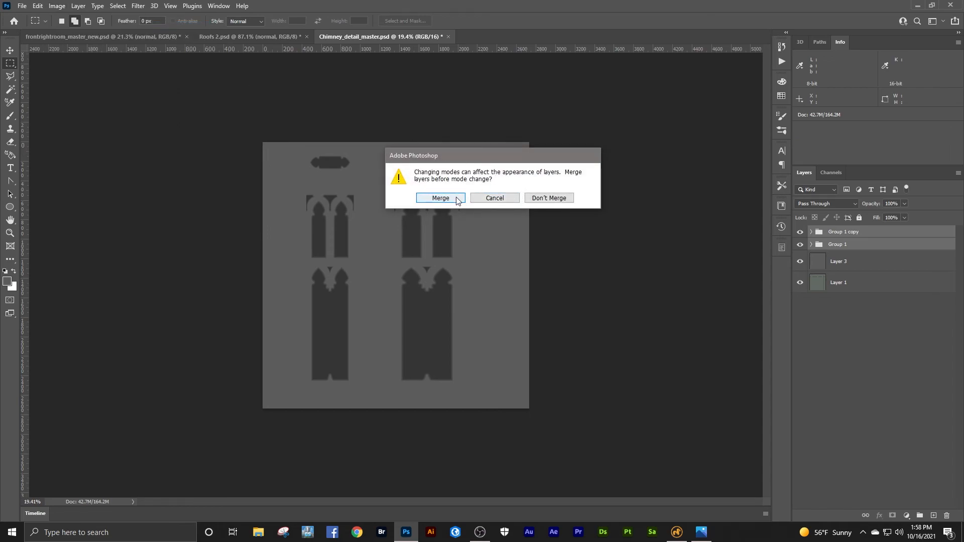
left_click(441, 198)
left_click(448, 213)
- Set up a copy of the greyscale document for saving as PNG and place the cursor in its file name
left_click(26, 8)
left_click(49, 134)
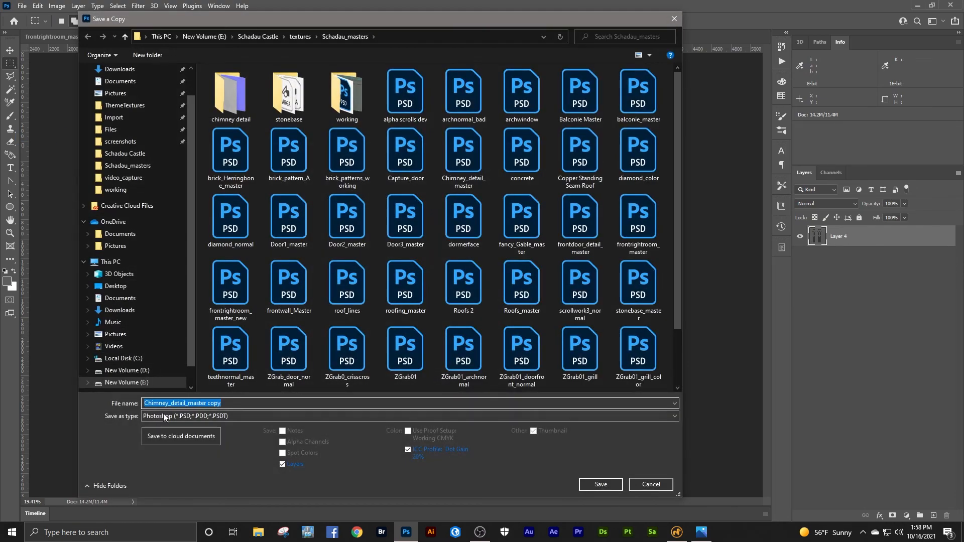
left_click(163, 416)
left_click(180, 498)
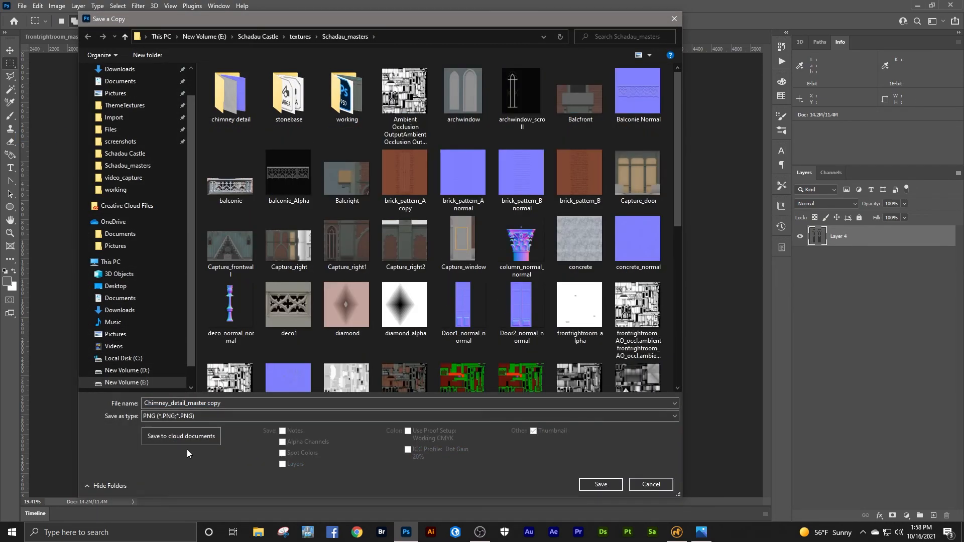
left_click(230, 404)
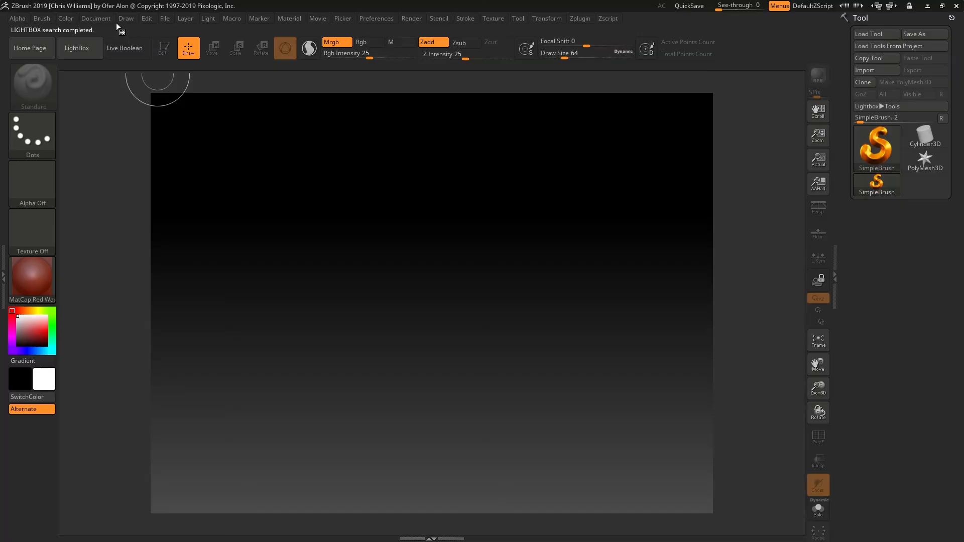
- In ZBrush, unlock the document proportions and resize the document to a width and height of 4096
left_click(100, 20)
left_click(115, 267)
left_click(150, 257)
type("40")
left_click(146, 267)
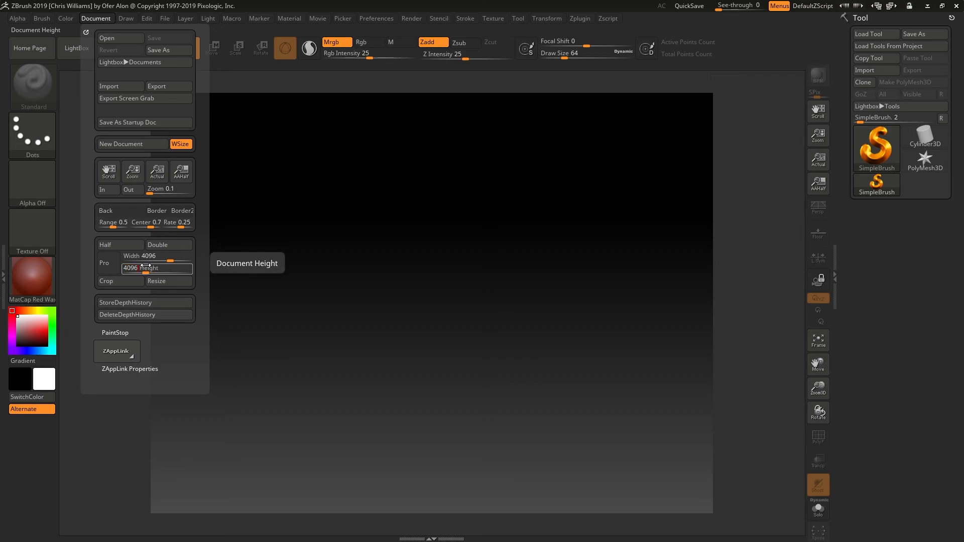
left_click(155, 282)
- Draw a Plane3D in the centre of the canvas, enter edit mode and convert it to a PolyMesh3D
left_click_drag(816, 136, 794, 86)
left_click(869, 149)
left_click(722, 190)
left_click_drag(430, 267, 430, 401)
key("t")
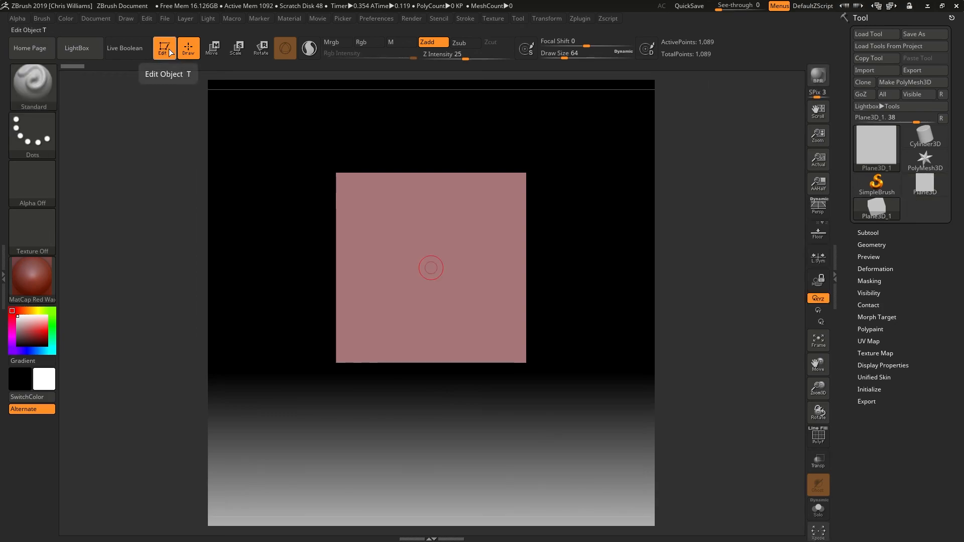
left_click(905, 82)
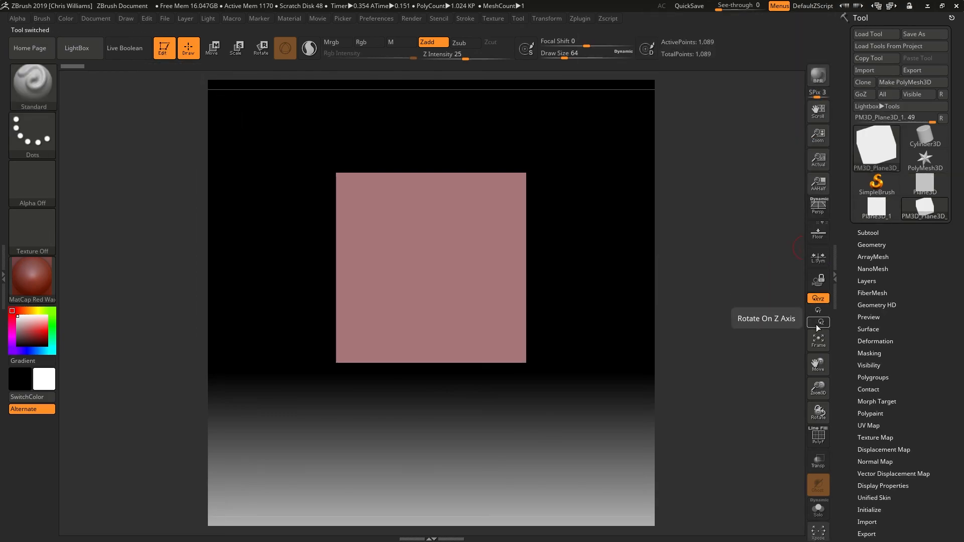
- Frame the plane in the document and subdivide it to level 8 with subdivision smoothing turned off
left_click(819, 340)
left_click_drag(818, 136, 814, 131)
left_click(872, 245)
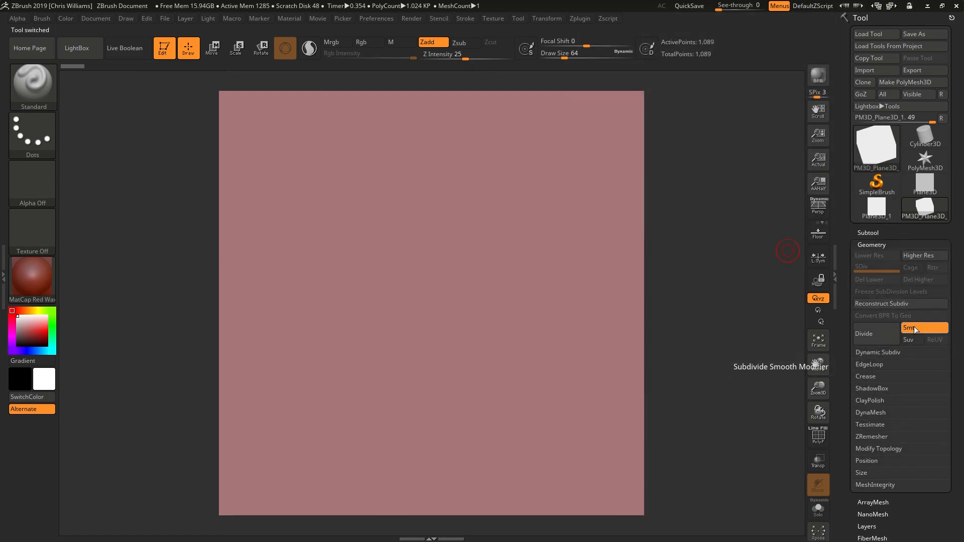
left_click(877, 334)
left_click(877, 333)
left_click(876, 332)
left_click(876, 332)
left_click(876, 333)
left_click(877, 333)
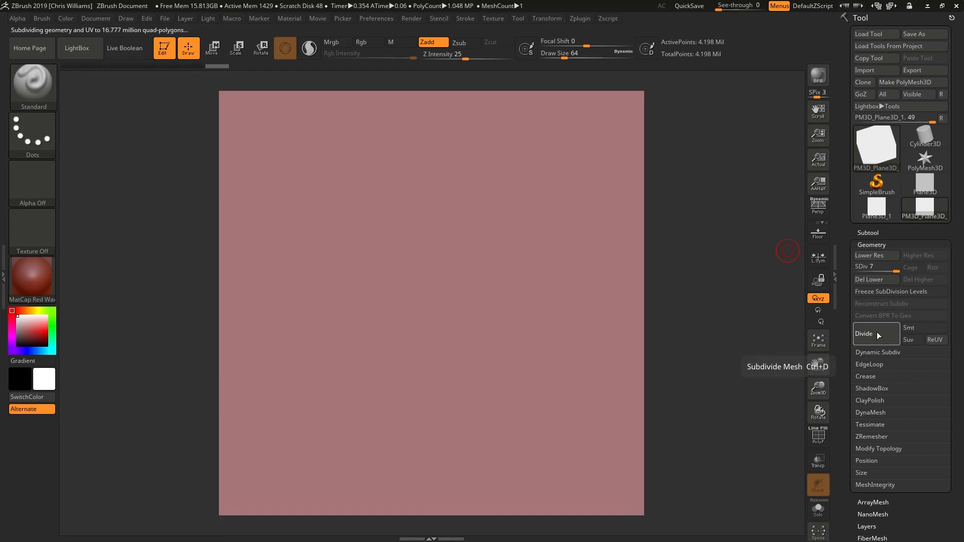
- Import the Chimney_detail_Alpha image from the Schadau_masters folder as the current alpha and flip it
left_click(29, 176)
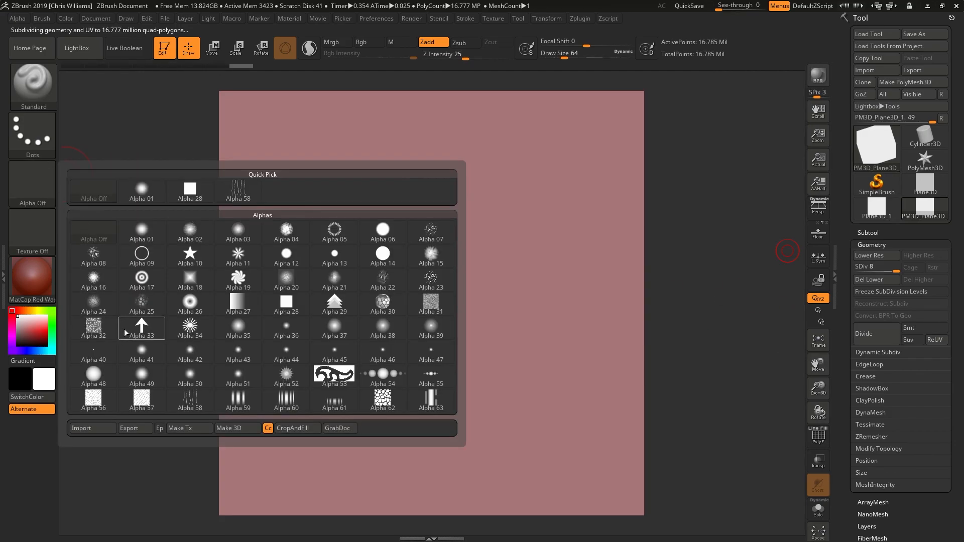
left_click(90, 428)
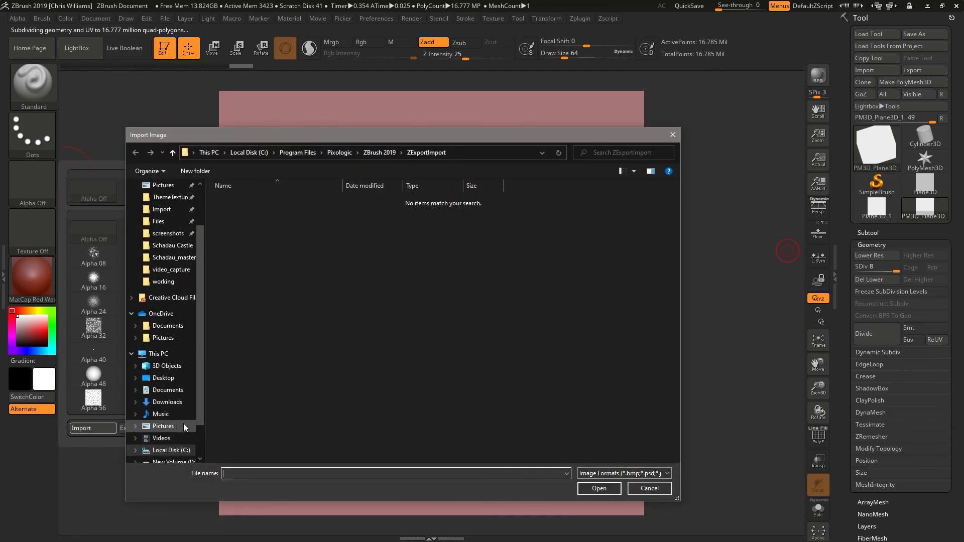
left_click(164, 281)
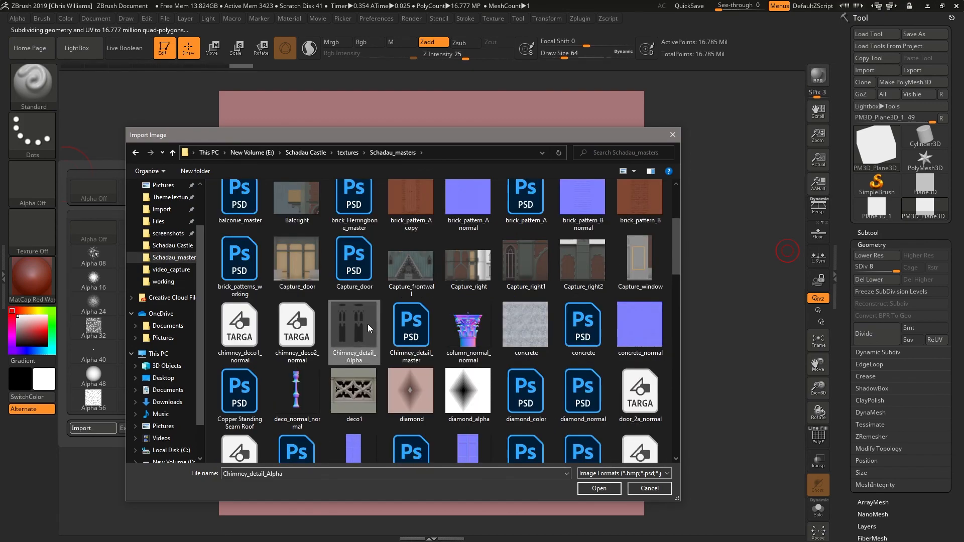
left_click(599, 488)
left_click(31, 178)
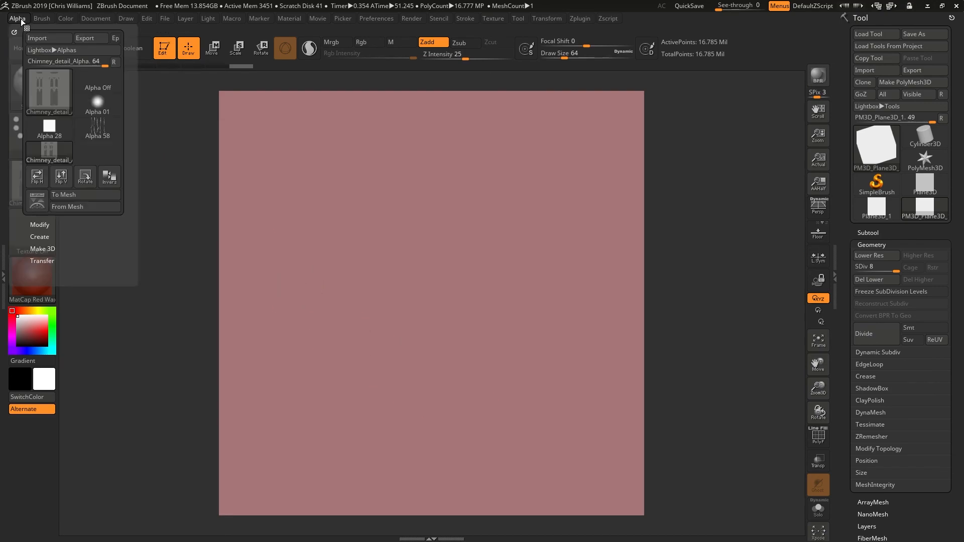
left_click(37, 176)
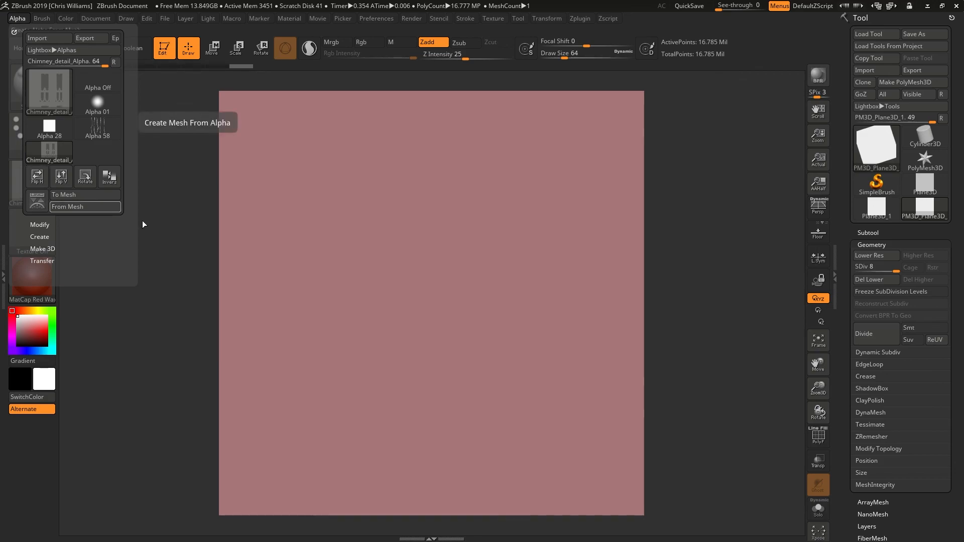
- Mask the plane by the intensity of the chimney detail alpha
left_click(874, 245)
left_click(873, 351)
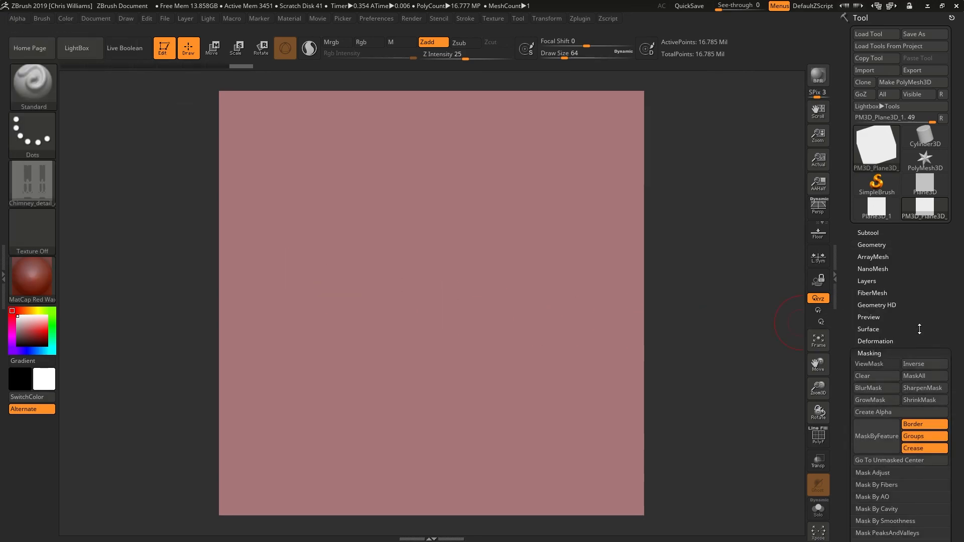
left_click(881, 355)
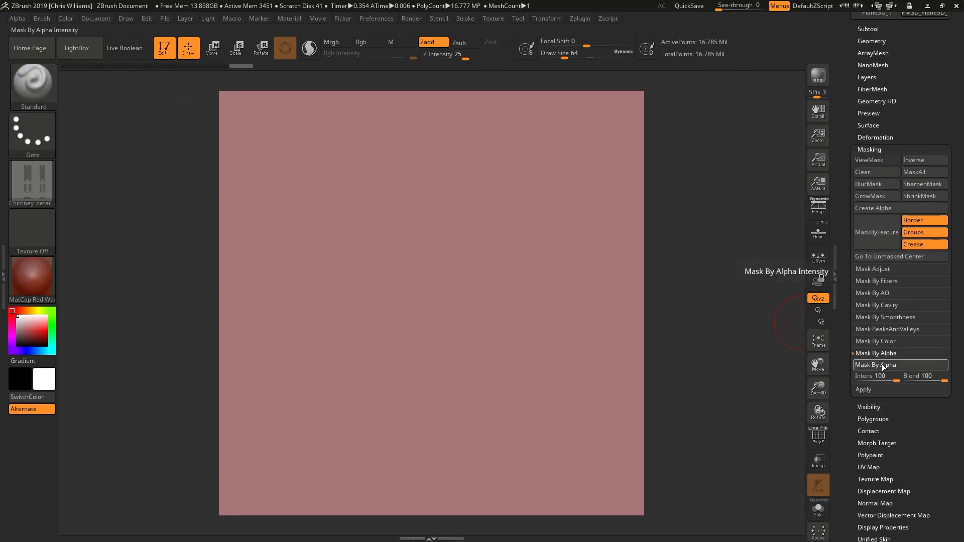
left_click(882, 365)
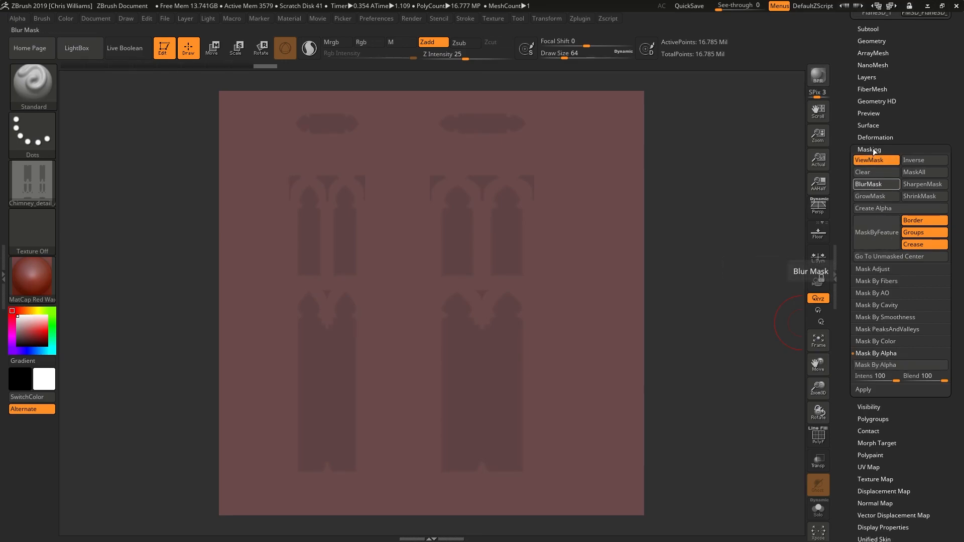
- Offset the masked plane by -1.5 along the Z axis only, using the Offset deformation
left_click(873, 150)
left_click(876, 137)
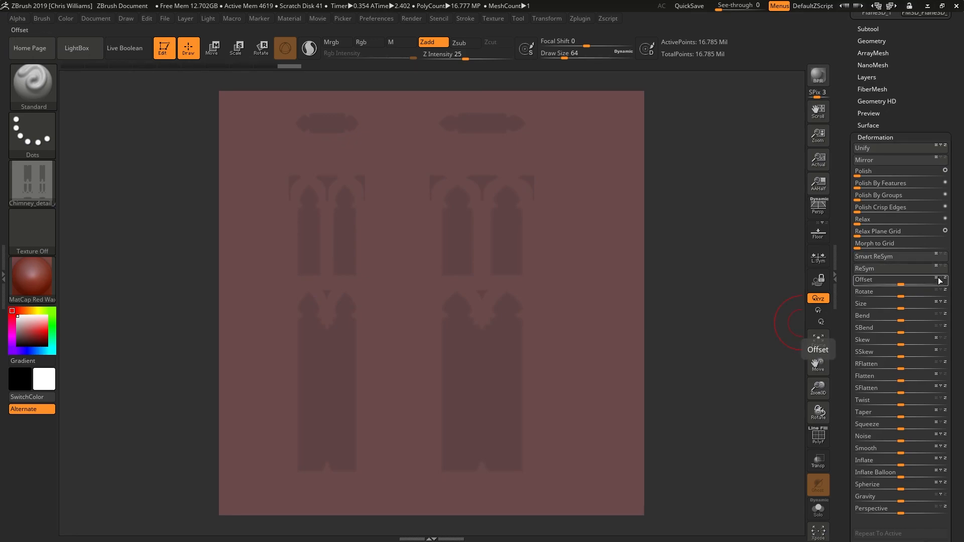
left_click(883, 279)
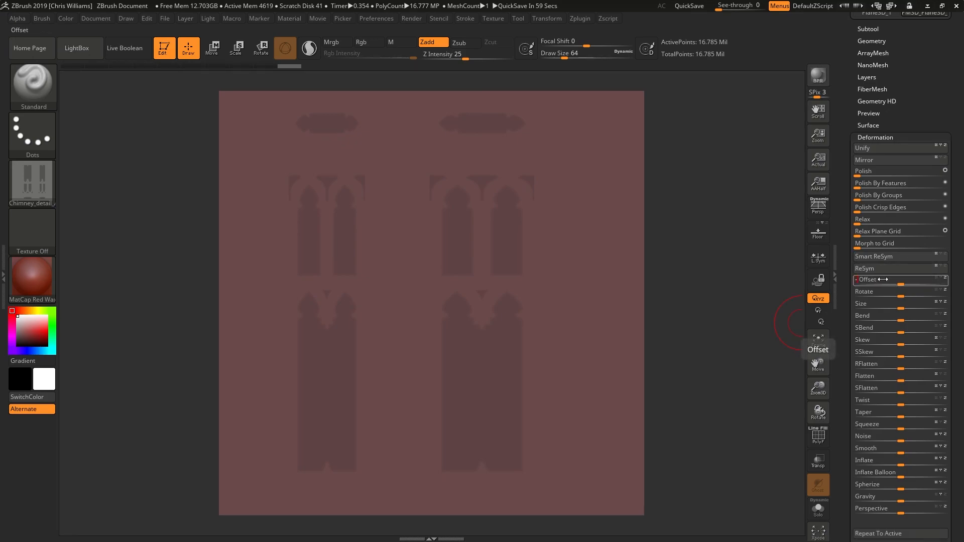
type("-1.5")
key("Return")
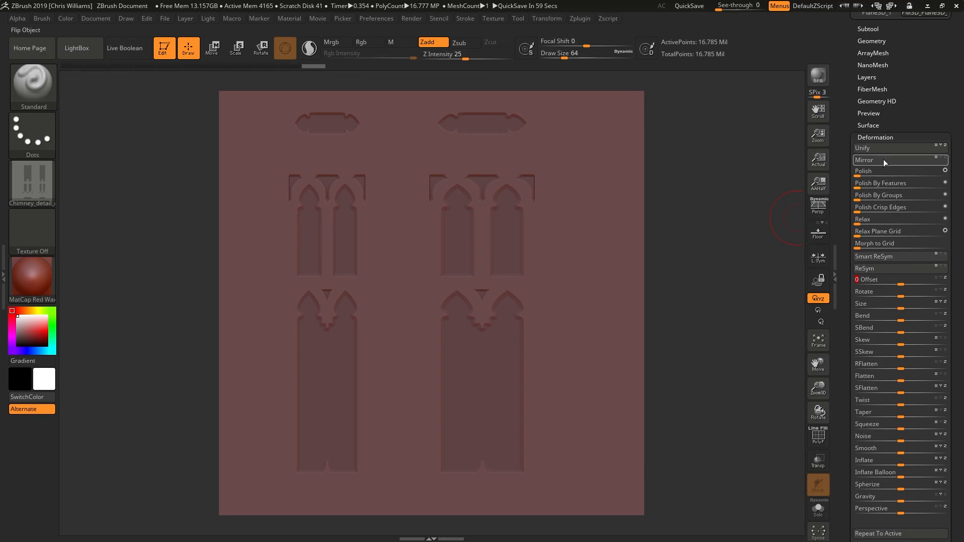
- Clear the mask from the plane and give it the NormalRGBMat material
left_click(871, 137)
left_click(870, 150)
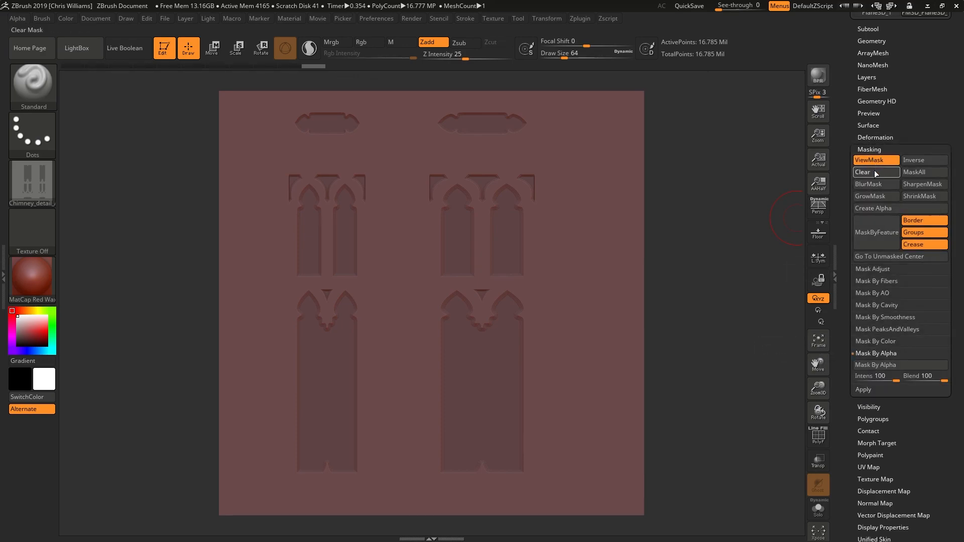
left_click(874, 171)
left_click(41, 273)
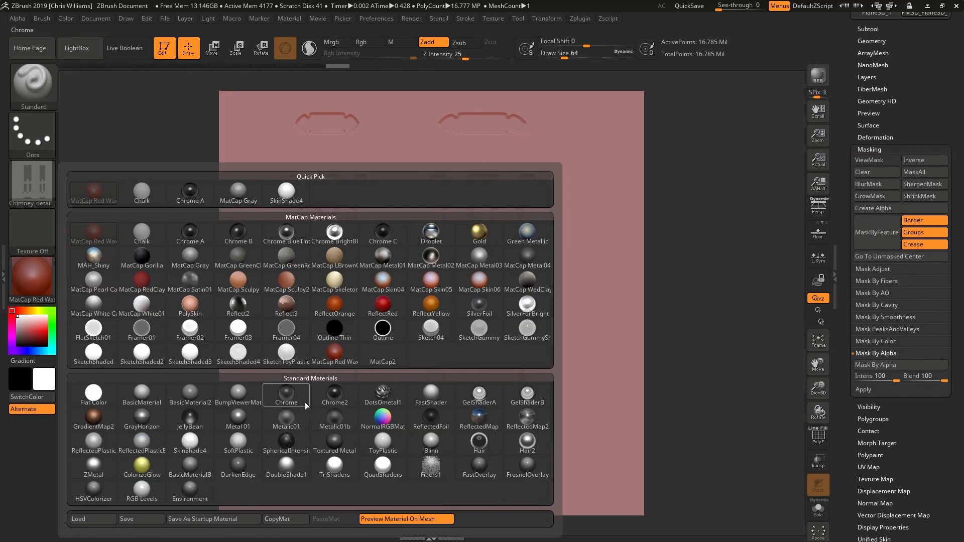
left_click(381, 414)
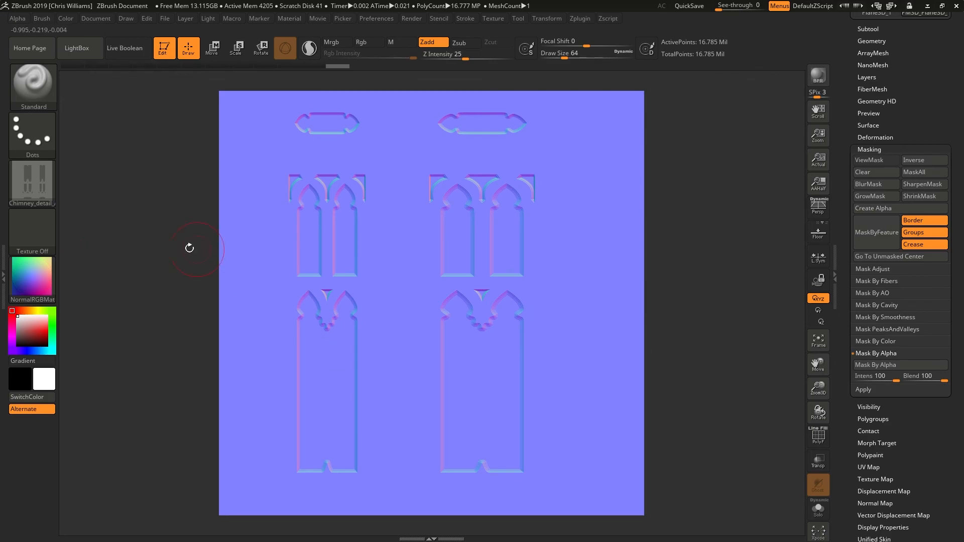
- Grab the document as a texture and export it as a PNG named ZGrab01_ChimneyDetail_Normal in the Schadau_masters folder
left_click(40, 233)
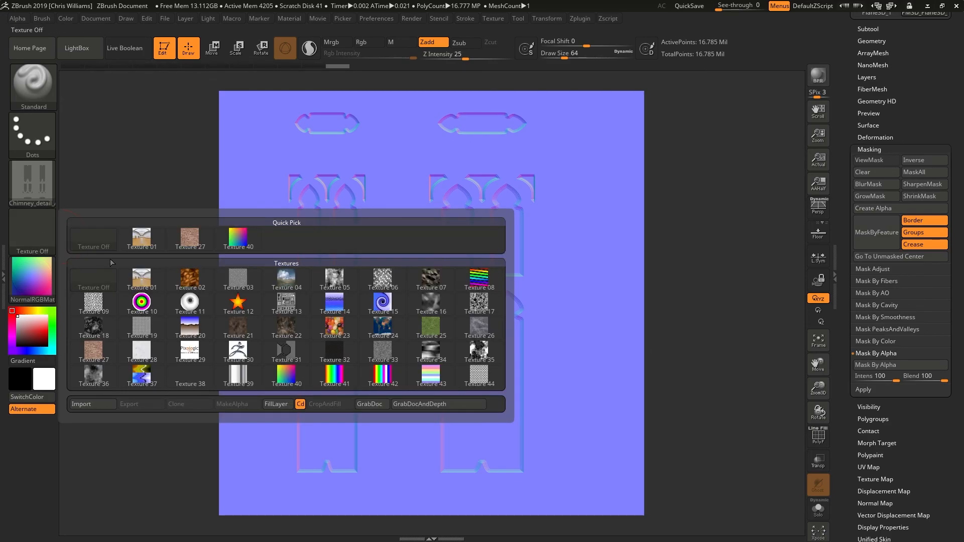
left_click(369, 404)
left_click(41, 230)
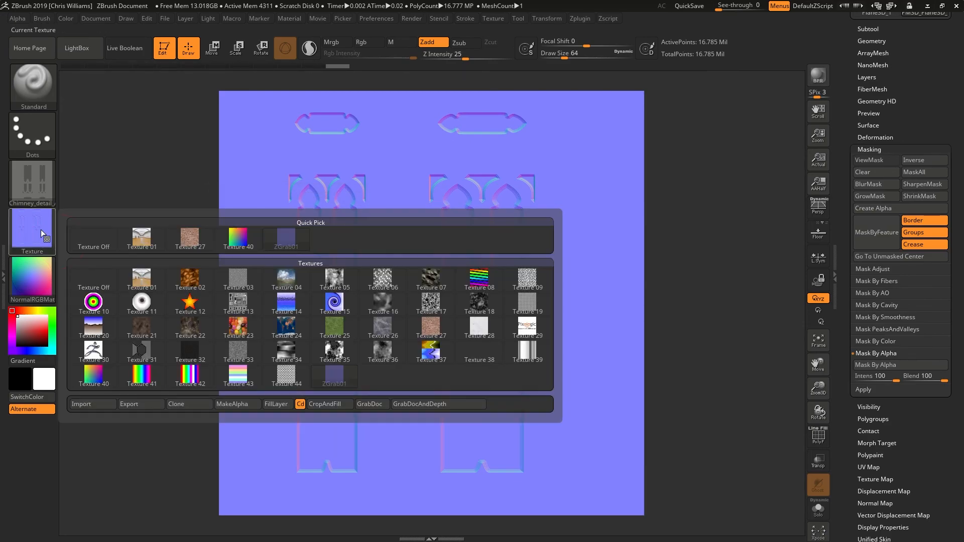
left_click(144, 404)
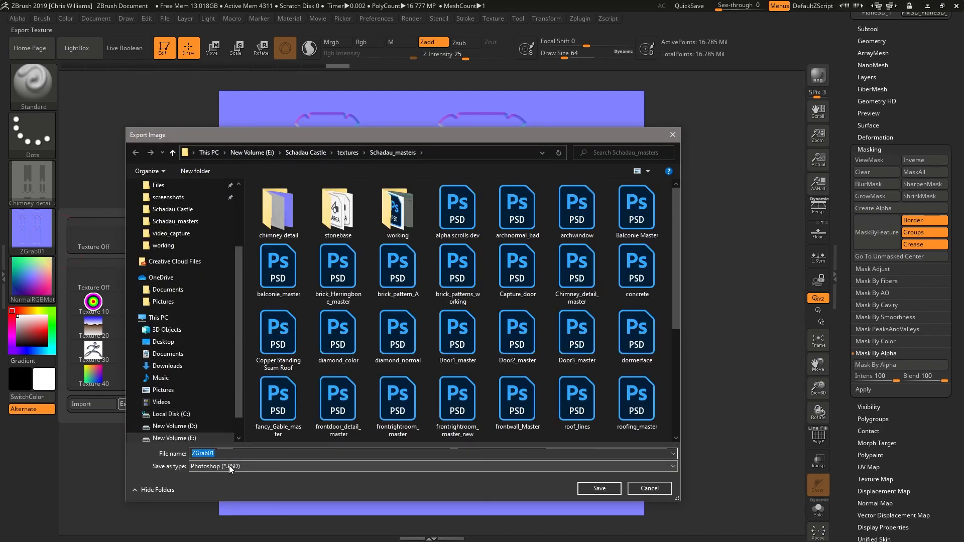
left_click(229, 465)
left_click(229, 480)
left_click(221, 451)
type("_Chimne")
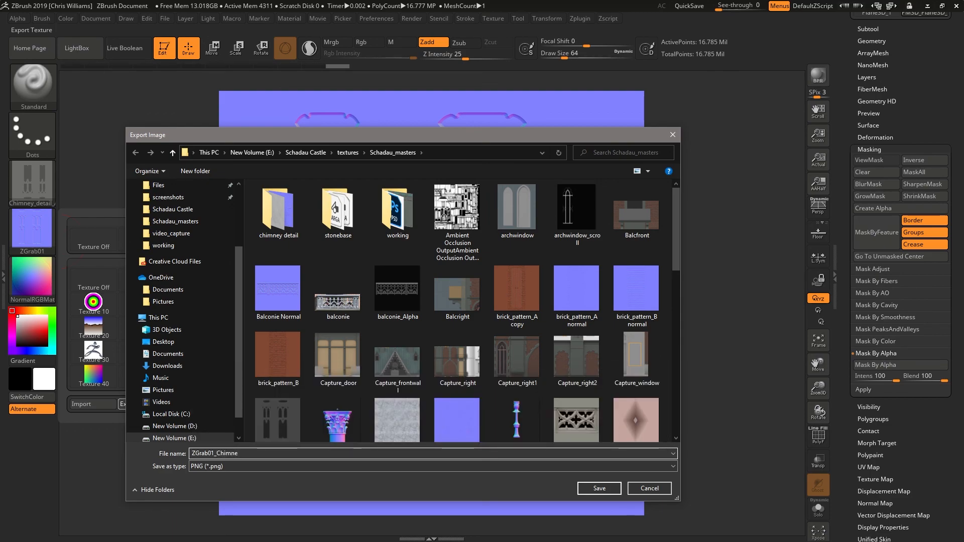
type("yDetail_Normal")
key("Return")
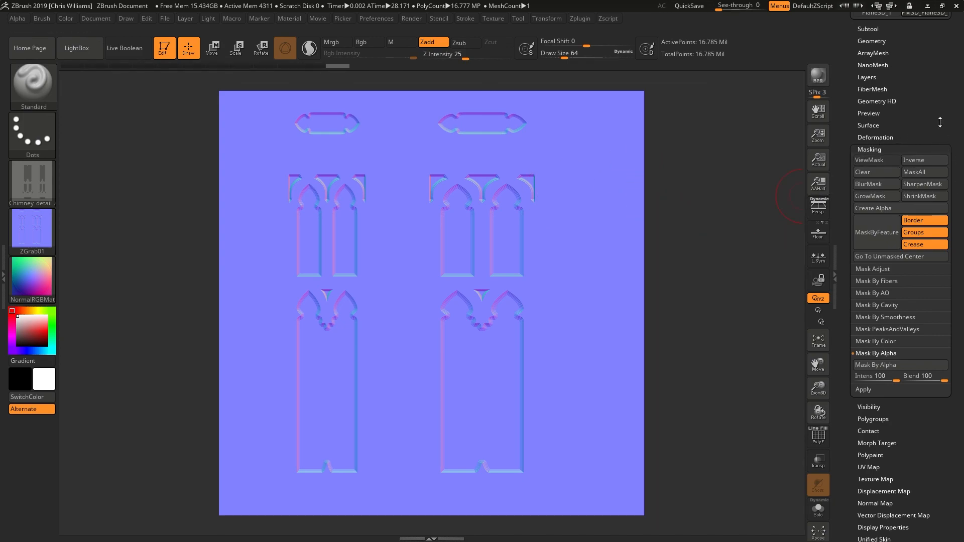
- Switch to Photoshop and examine the window and spandrel details of ZGrab01_ChimneyDetail_Normal.png up close
left_click(928, 5)
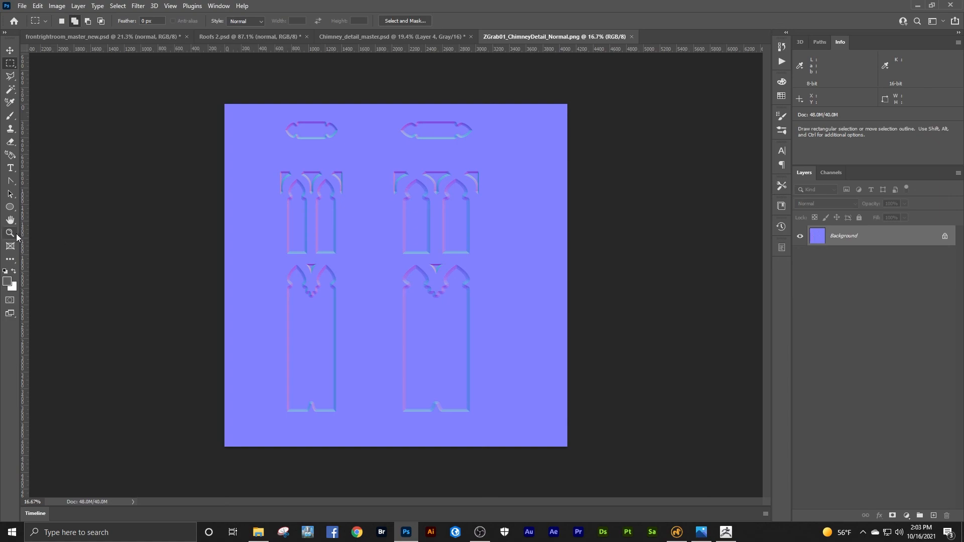
left_click(13, 233)
mouse_move(397, 243)
left_mouse_down()
mouse_move(447, 230)
mouse_move(409, 237)
left_mouse_up()
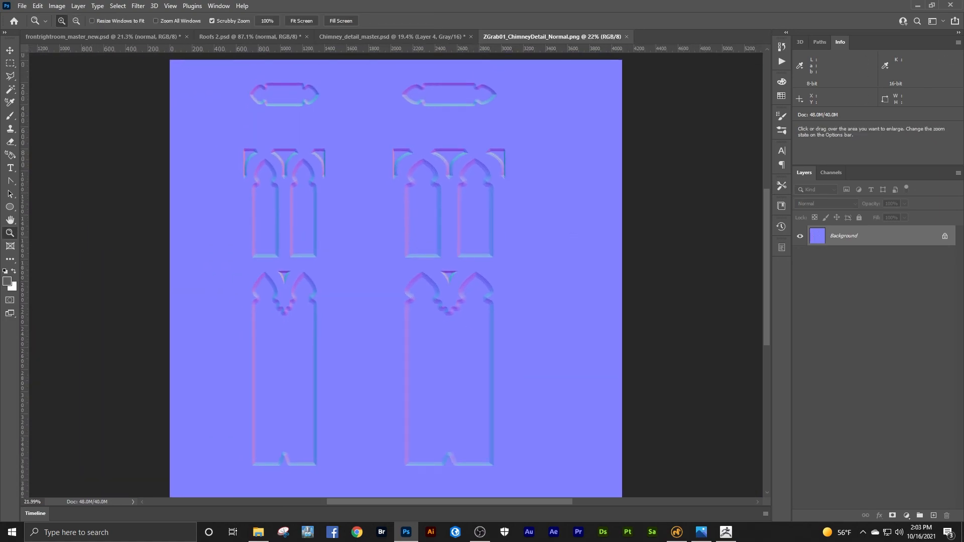